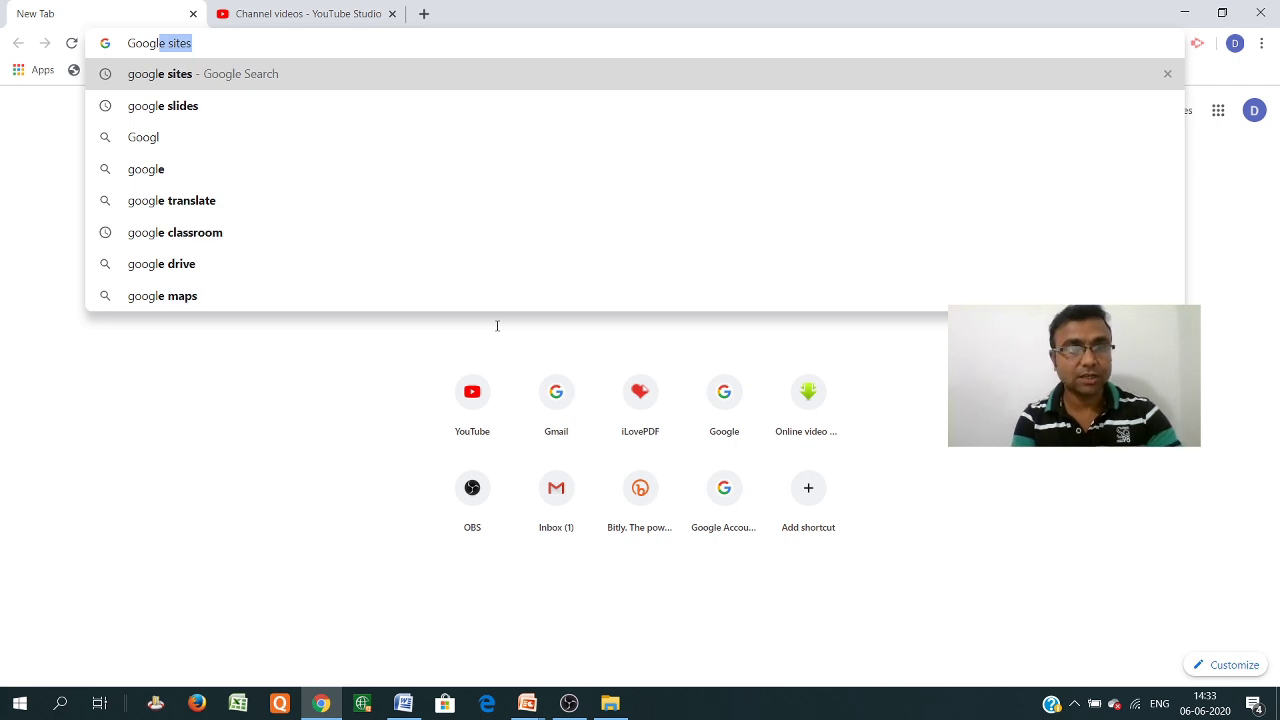
Search the web for 'google sites' and open the Google Sites: Sign-in result
{"action": "type", "text": "e"}
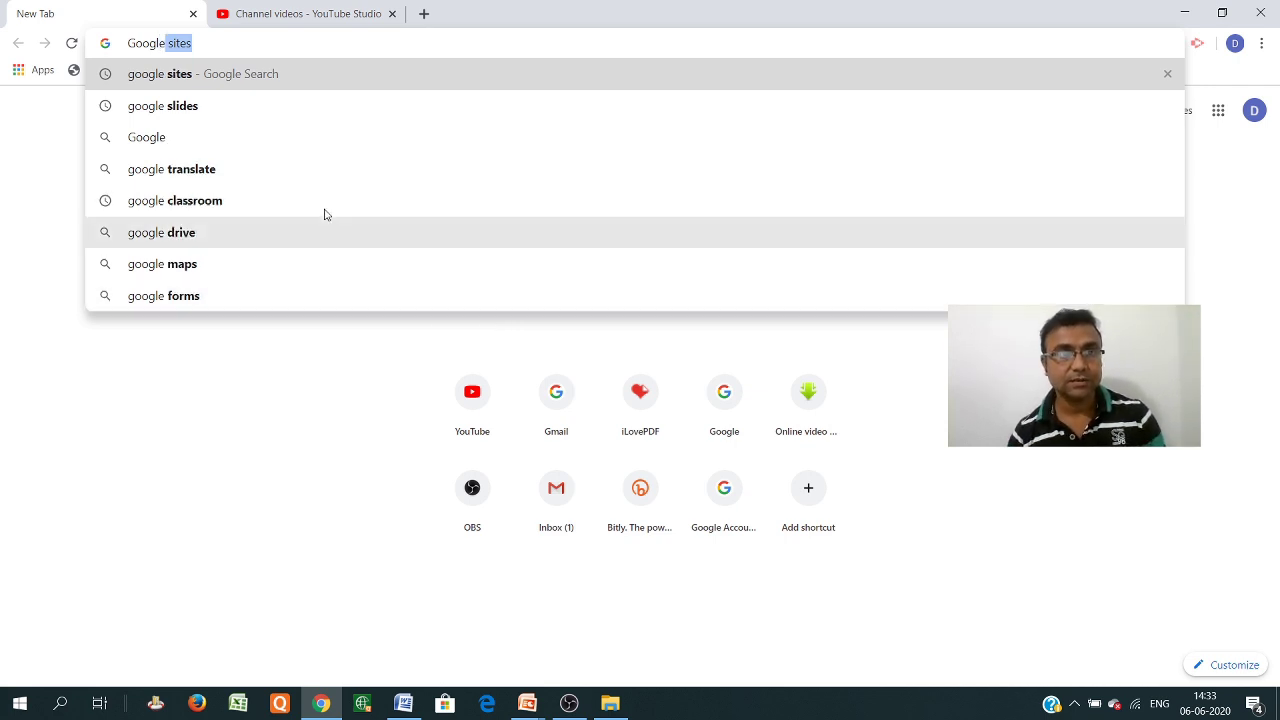
{"action": "left_click", "coordinate": [272, 73]}
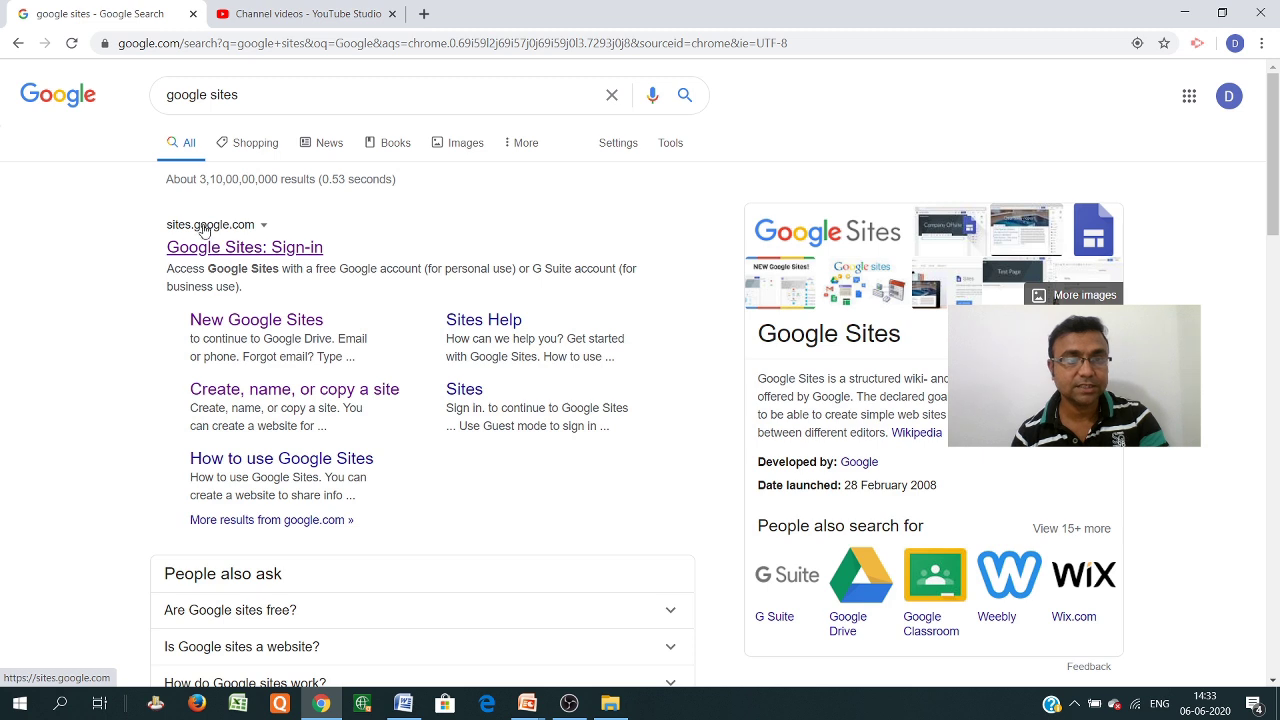
{"action": "left_click", "coordinate": [205, 246]}
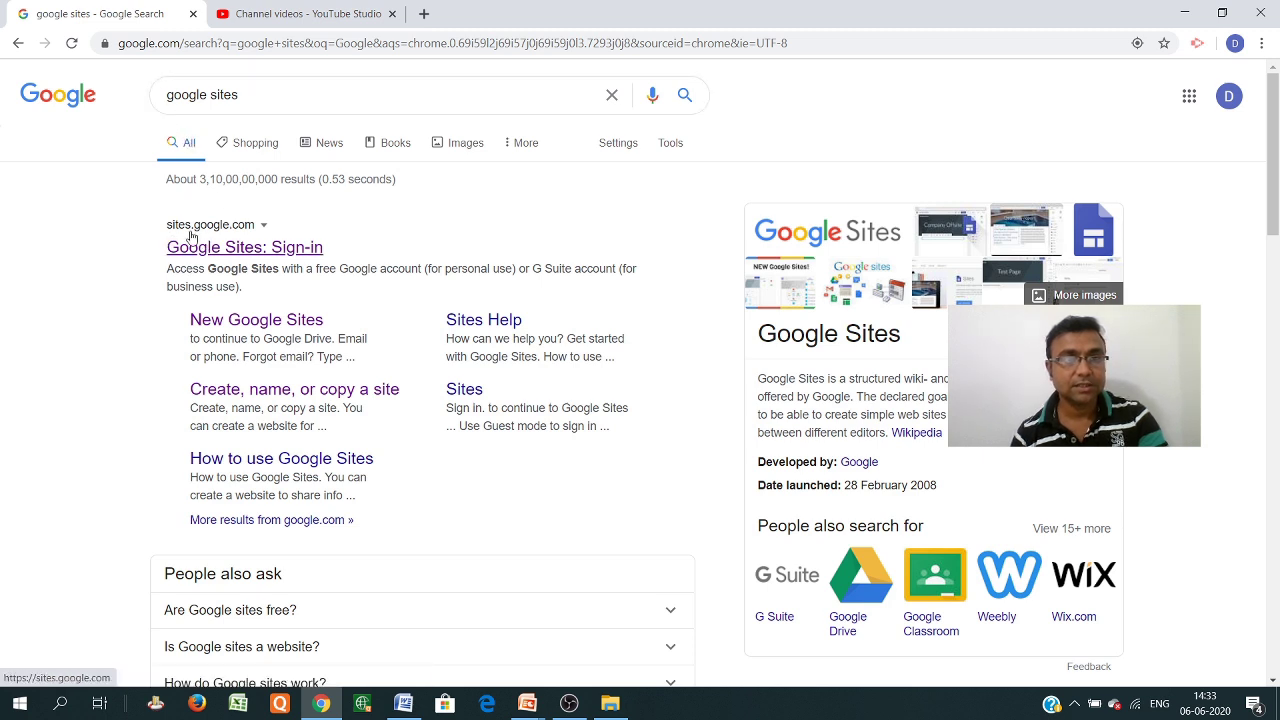
{"action": "left_click", "coordinate": [245, 249]}
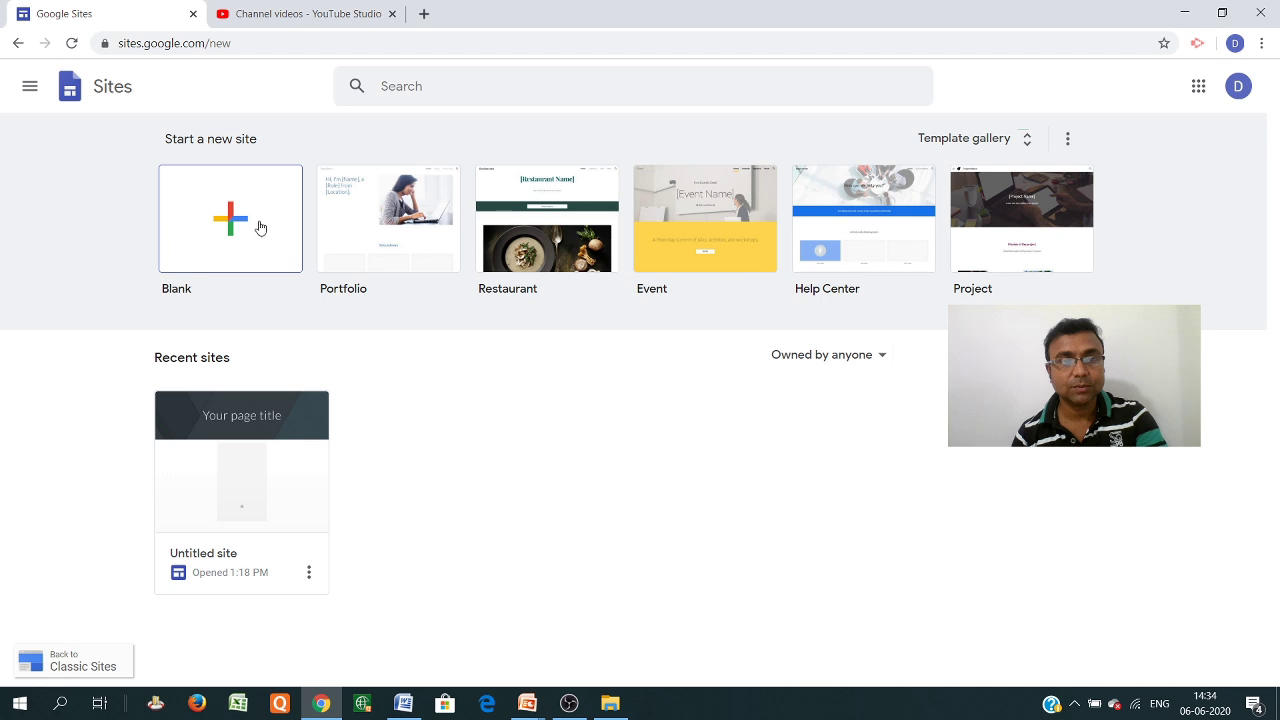
Create a site from the Event template and look over its generated Home page
{"action": "left_click", "coordinate": [695, 233]}
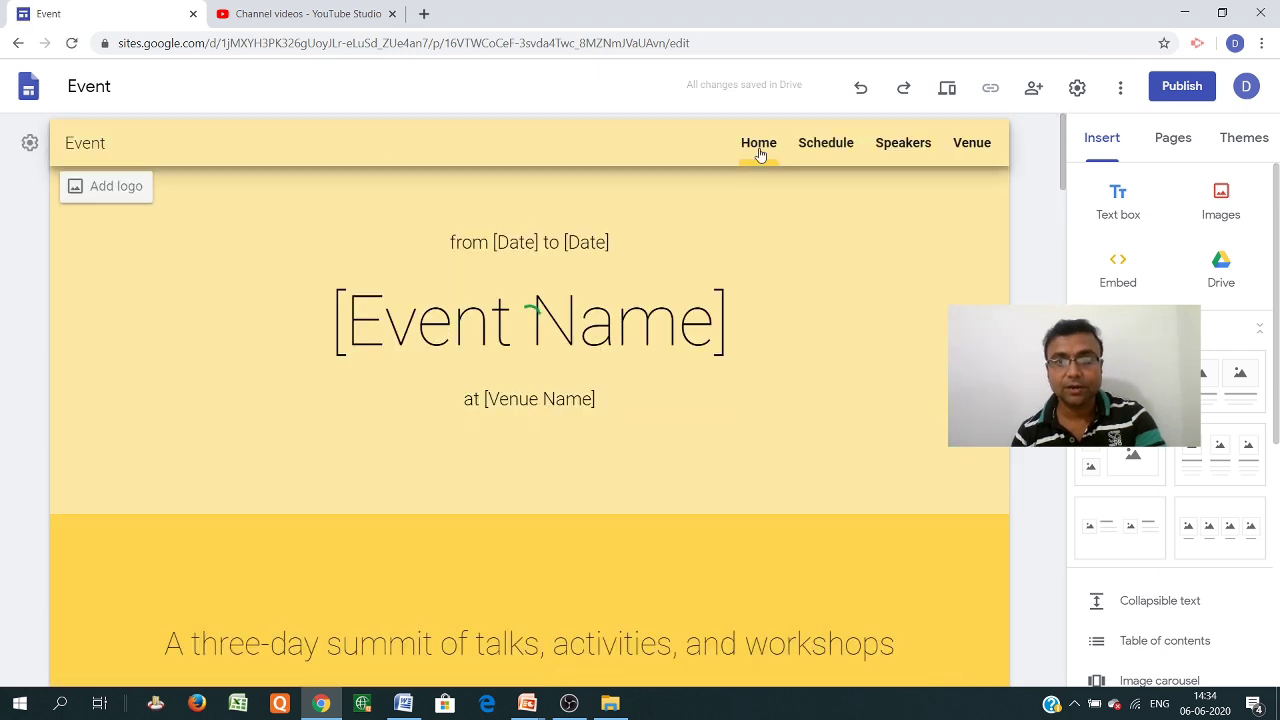
{"action": "scroll", "coordinate": [526, 300], "scroll_direction": "down", "scroll_amount": 10}
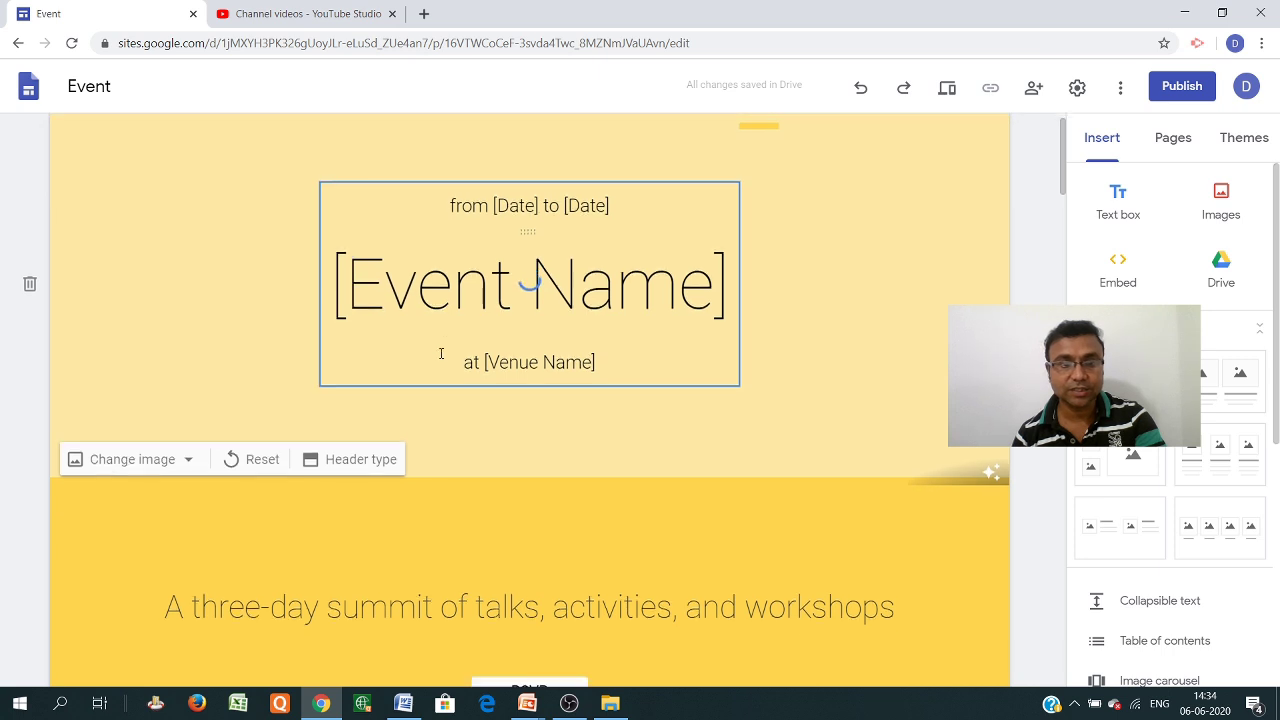
{"action": "scroll", "coordinate": [440, 359], "scroll_direction": "down", "scroll_amount": 8}
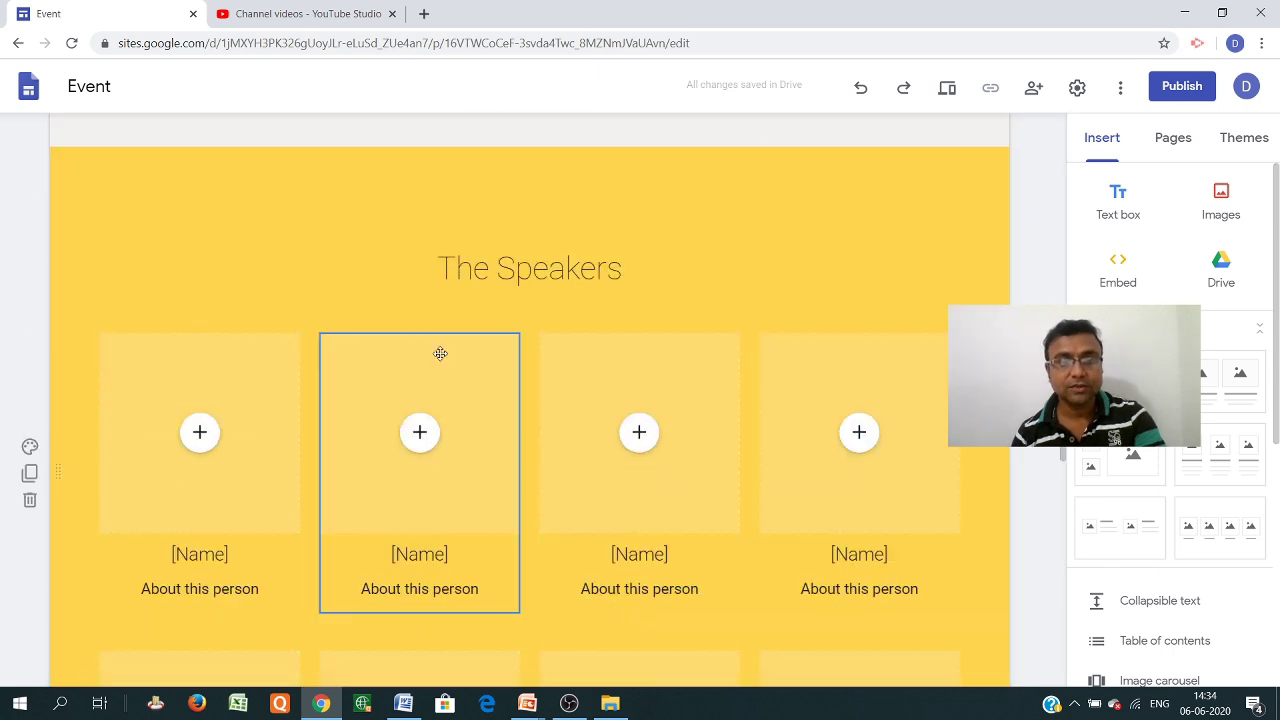
{"action": "scroll", "coordinate": [443, 400], "scroll_direction": "down", "scroll_amount": 5}
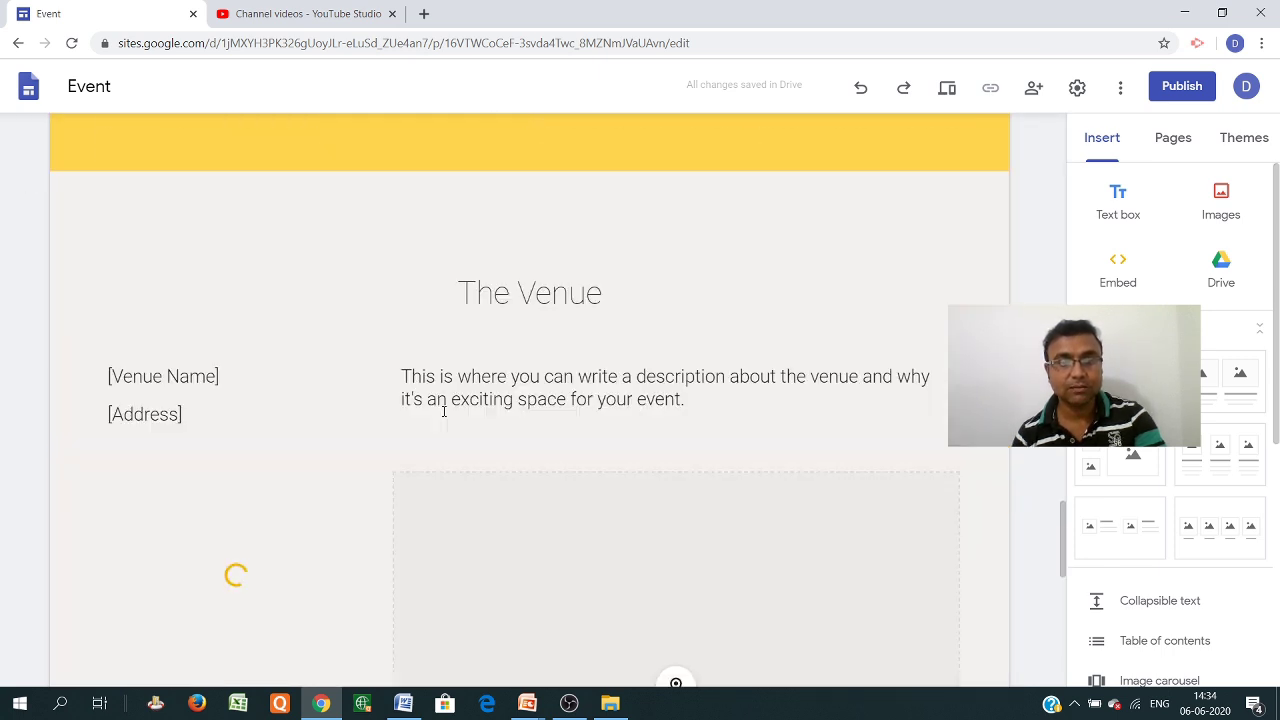
{"action": "scroll", "coordinate": [443, 410], "scroll_direction": "down", "scroll_amount": 6}
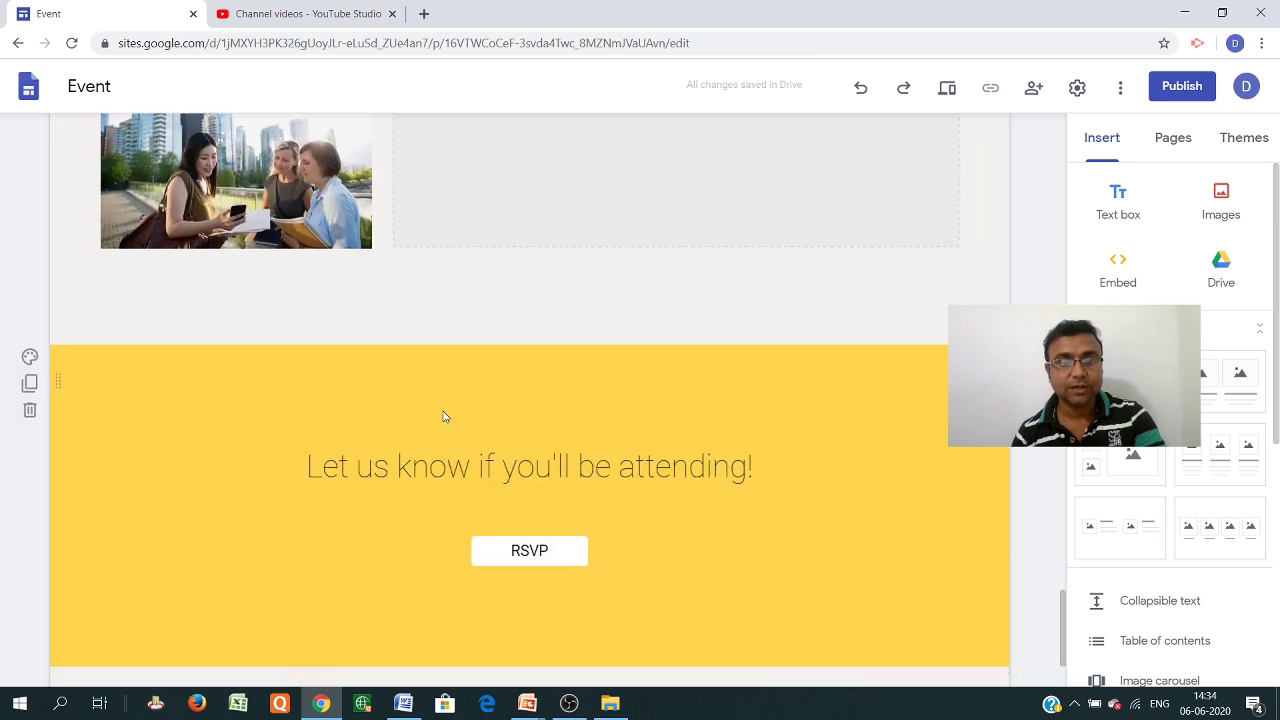
{"action": "scroll", "coordinate": [445, 416], "scroll_direction": "up", "scroll_amount": 15}
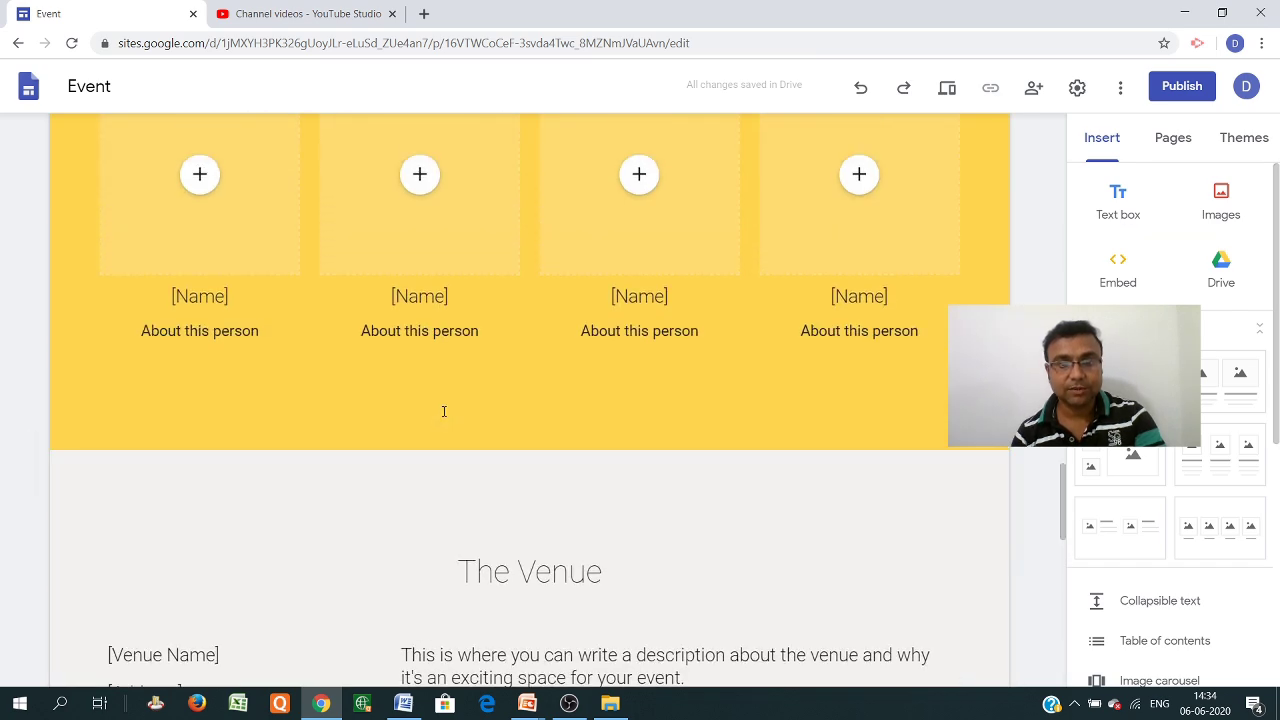
{"action": "scroll", "coordinate": [445, 416], "scroll_direction": "up", "scroll_amount": 10}
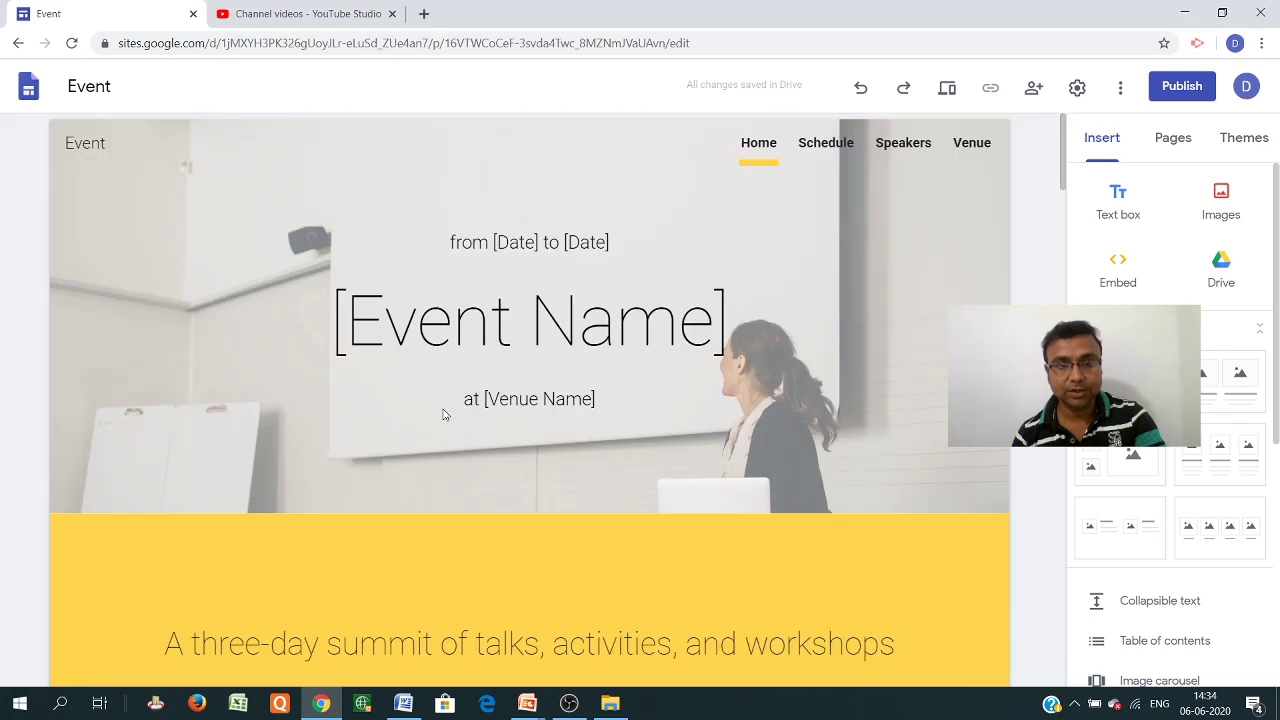
Open the Event site's Schedule page and look through its contents
{"action": "left_click", "coordinate": [824, 144]}
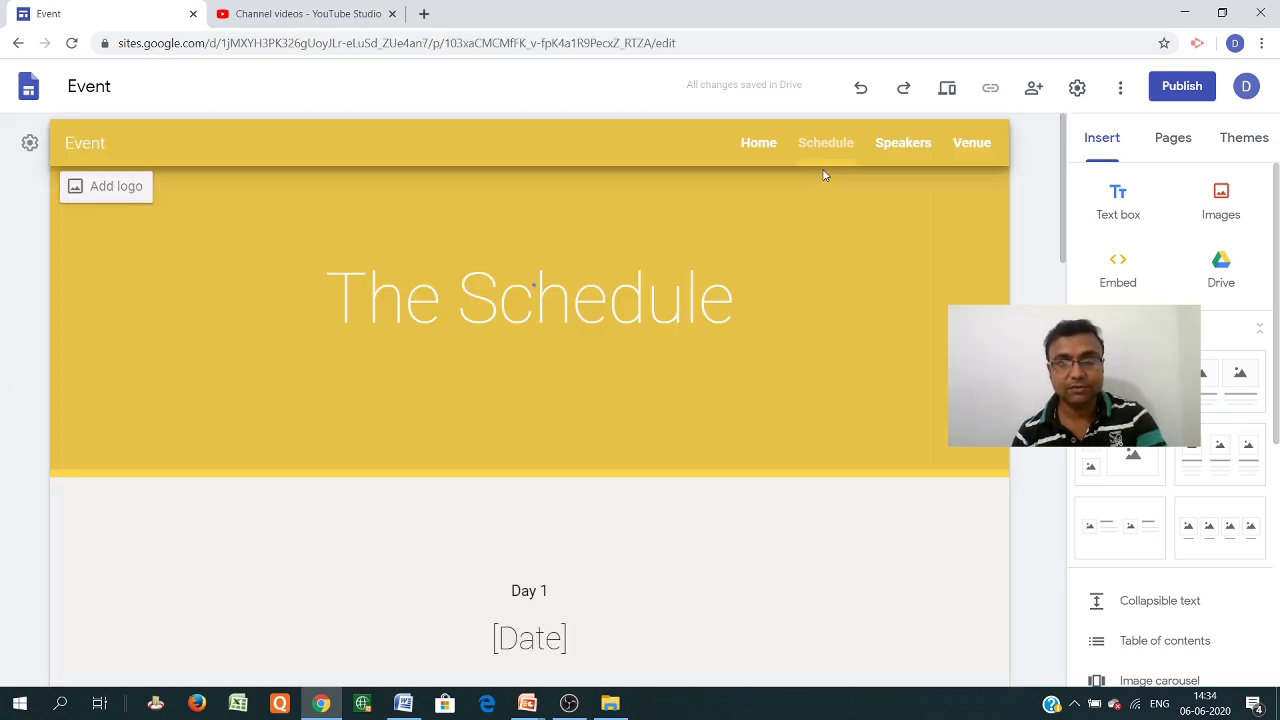
{"action": "scroll", "coordinate": [575, 397], "scroll_direction": "down", "scroll_amount": 4}
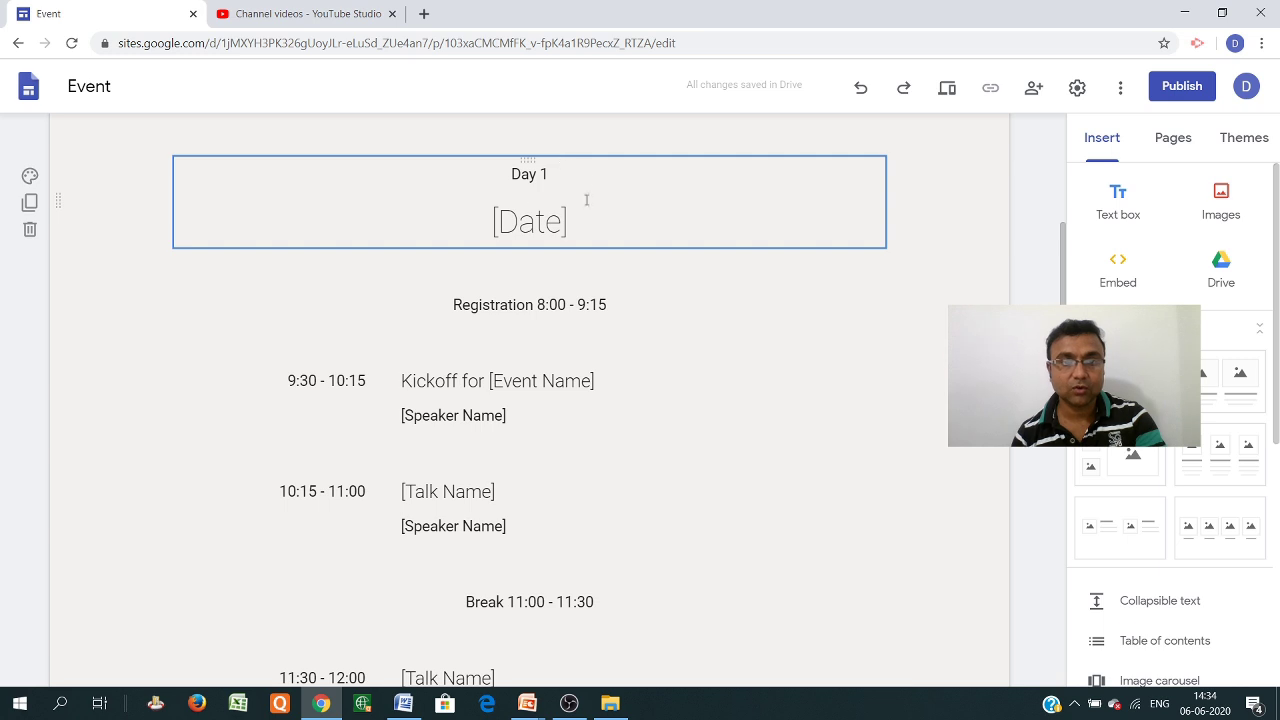
{"action": "scroll", "coordinate": [580, 294], "scroll_direction": "down", "scroll_amount": 4}
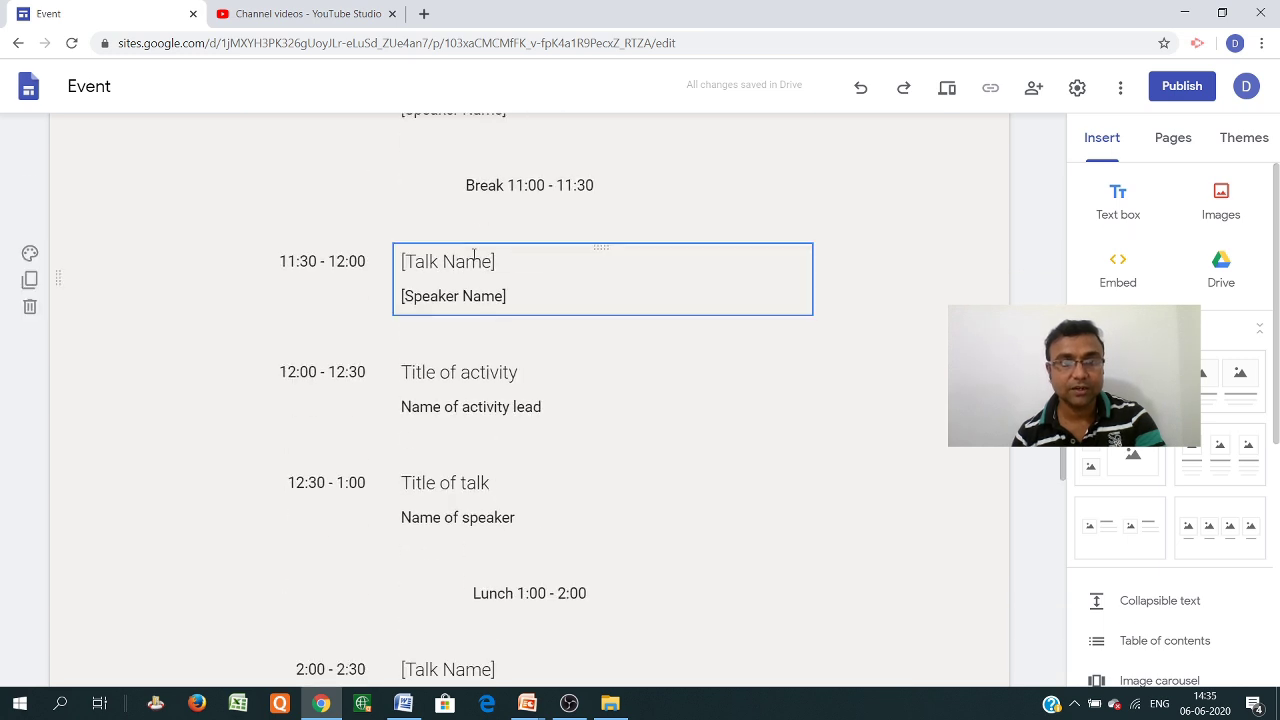
{"action": "scroll", "coordinate": [460, 275], "scroll_direction": "up", "scroll_amount": 3}
{"action": "scroll", "coordinate": [556, 450], "scroll_direction": "down", "scroll_amount": 11}
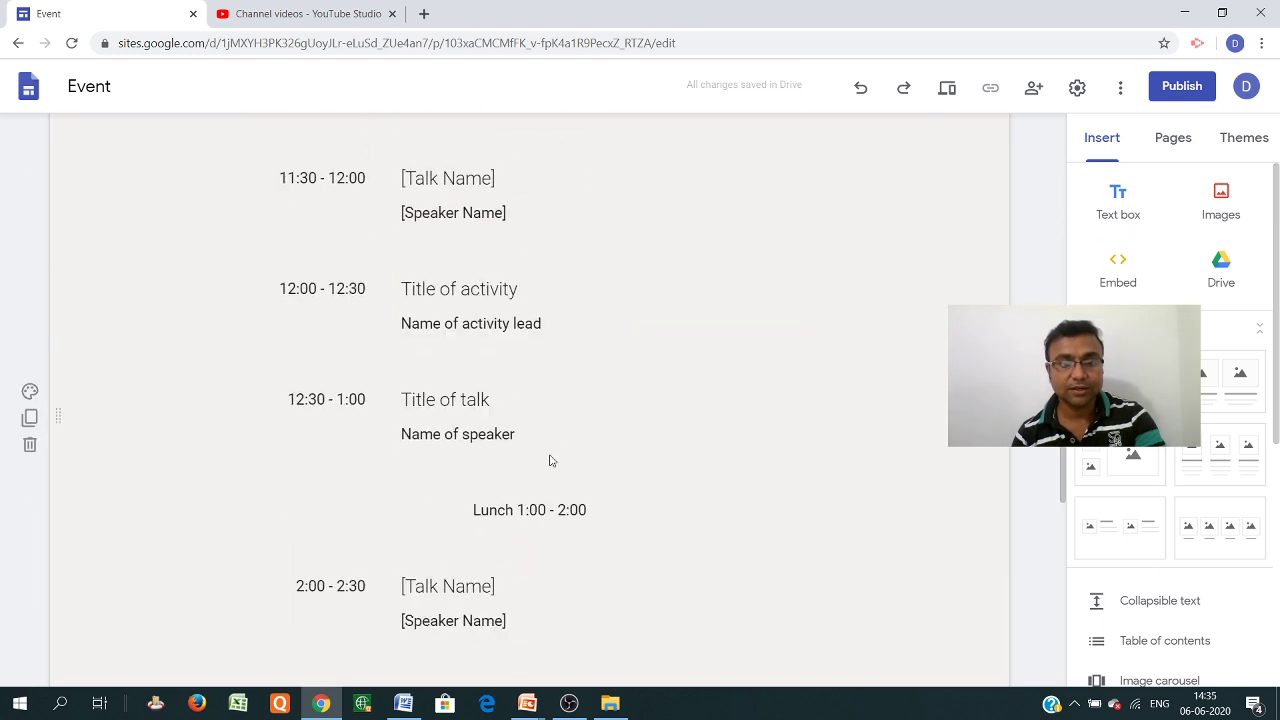
{"action": "scroll", "coordinate": [556, 452], "scroll_direction": "up", "scroll_amount": 15}
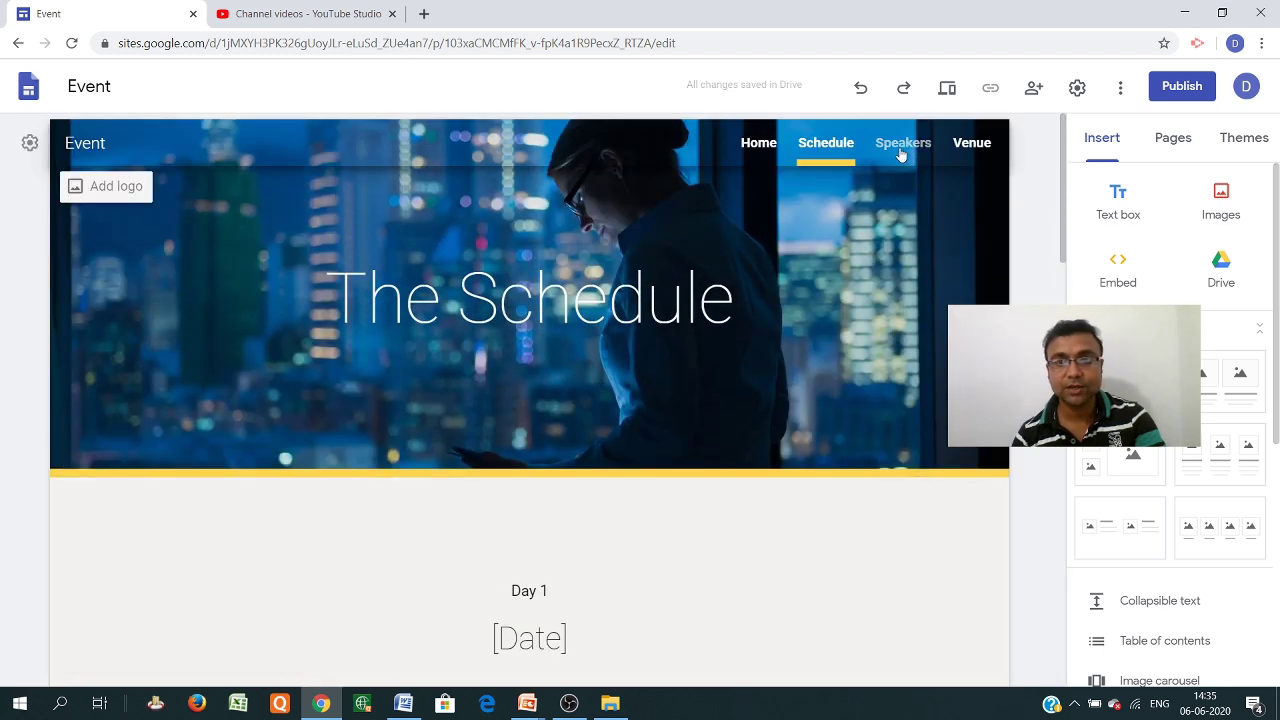
Switch to the Speakers page and look through the placeholder speaker list
{"action": "left_click", "coordinate": [900, 152]}
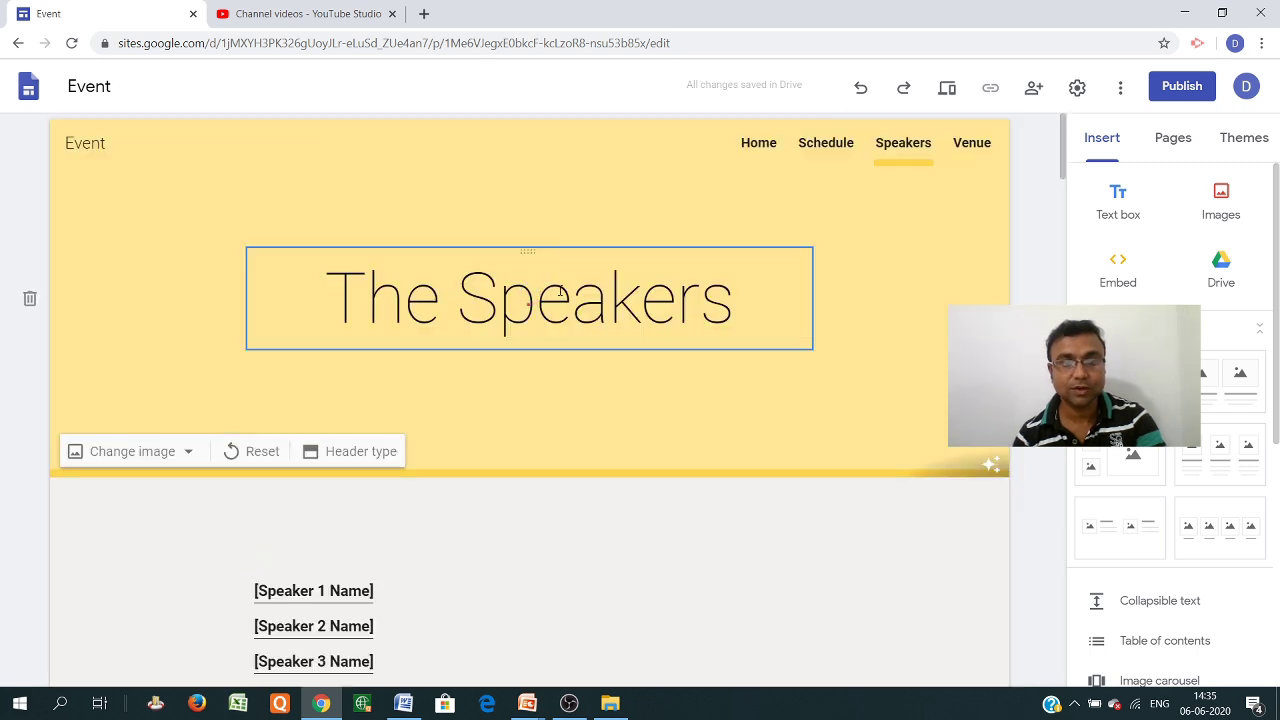
{"action": "scroll", "coordinate": [538, 311], "scroll_direction": "down", "scroll_amount": 3}
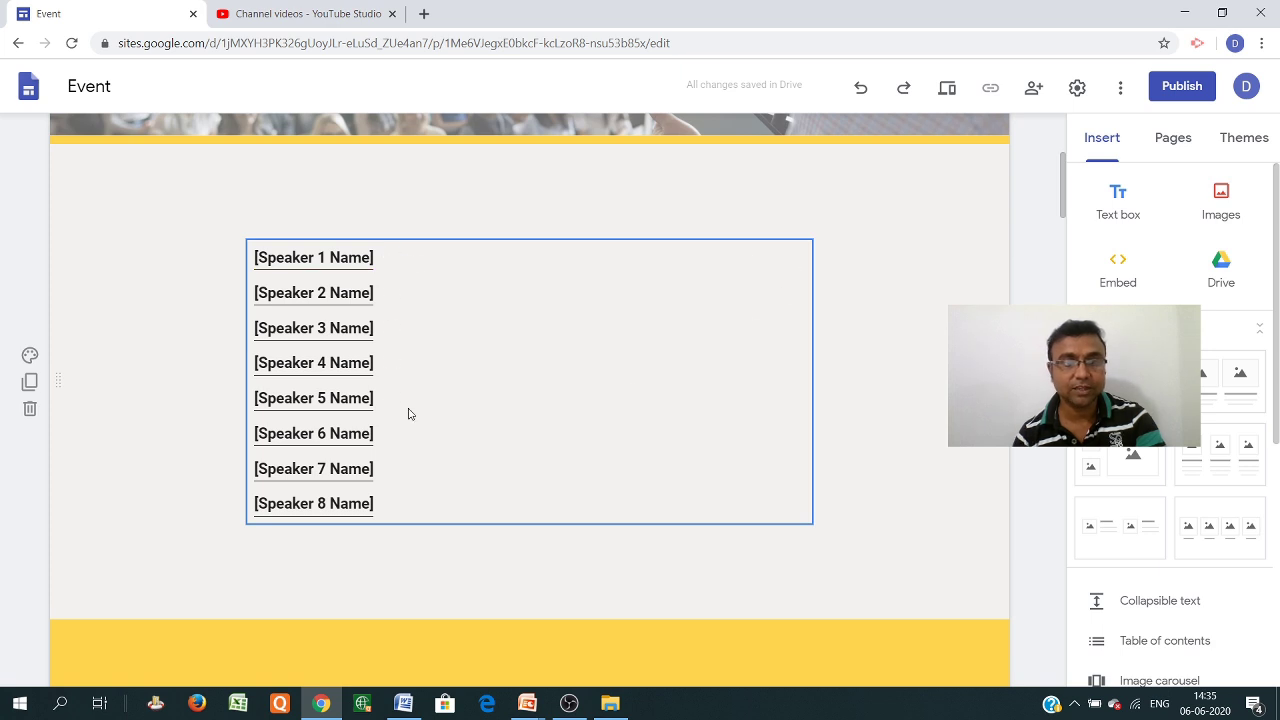
{"action": "scroll", "coordinate": [380, 495], "scroll_direction": "down", "scroll_amount": 5}
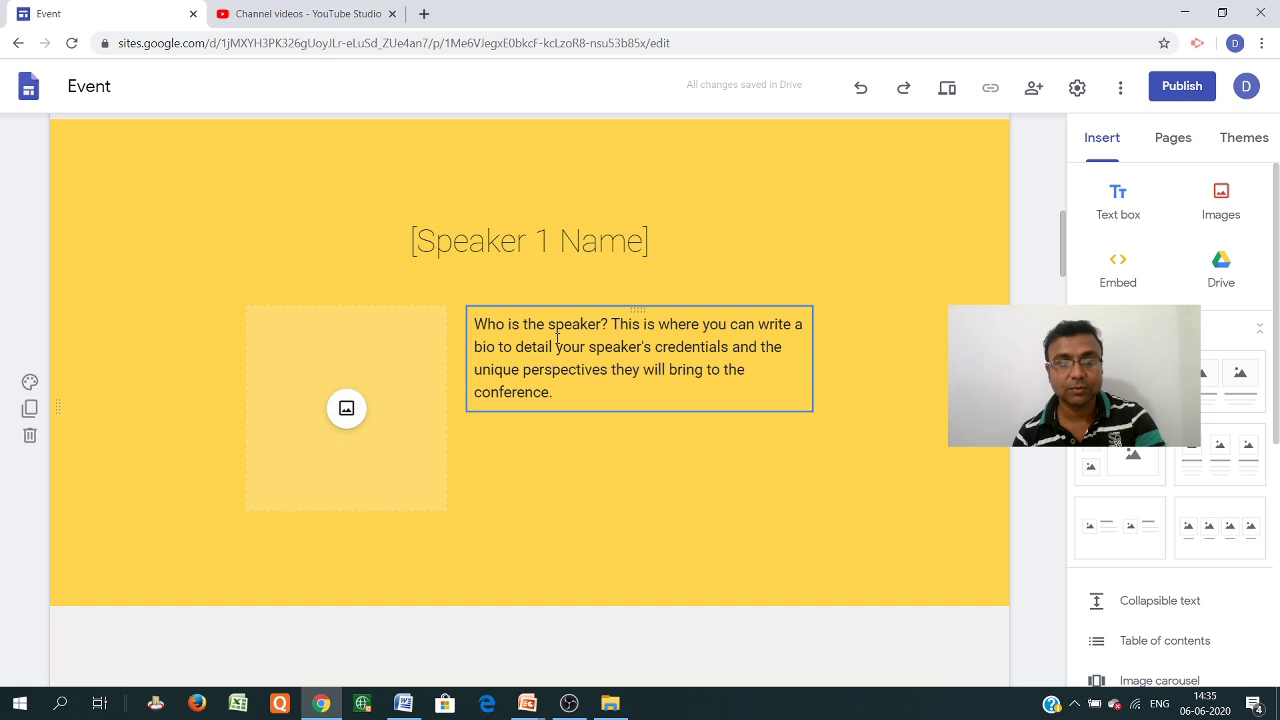
{"action": "scroll", "coordinate": [626, 378], "scroll_direction": "down", "scroll_amount": 4}
{"action": "scroll", "coordinate": [552, 420], "scroll_direction": "up", "scroll_amount": 8}
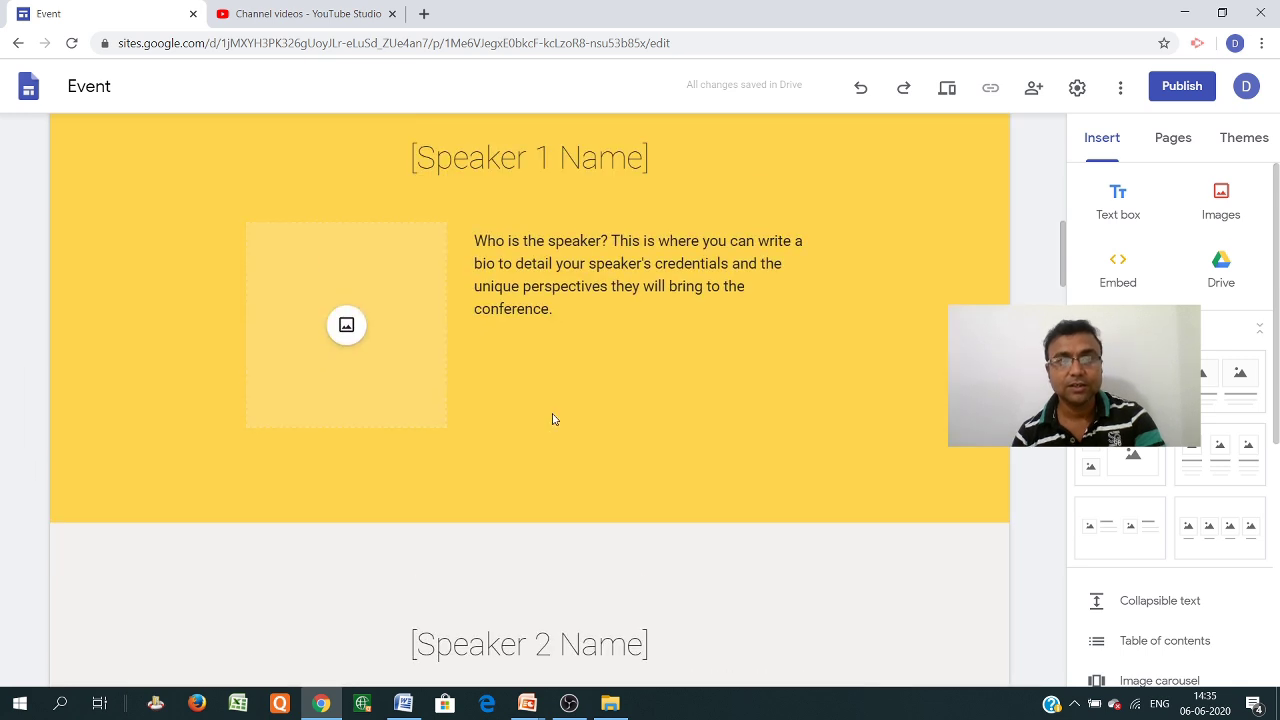
{"action": "scroll", "coordinate": [552, 420], "scroll_direction": "up", "scroll_amount": 3}
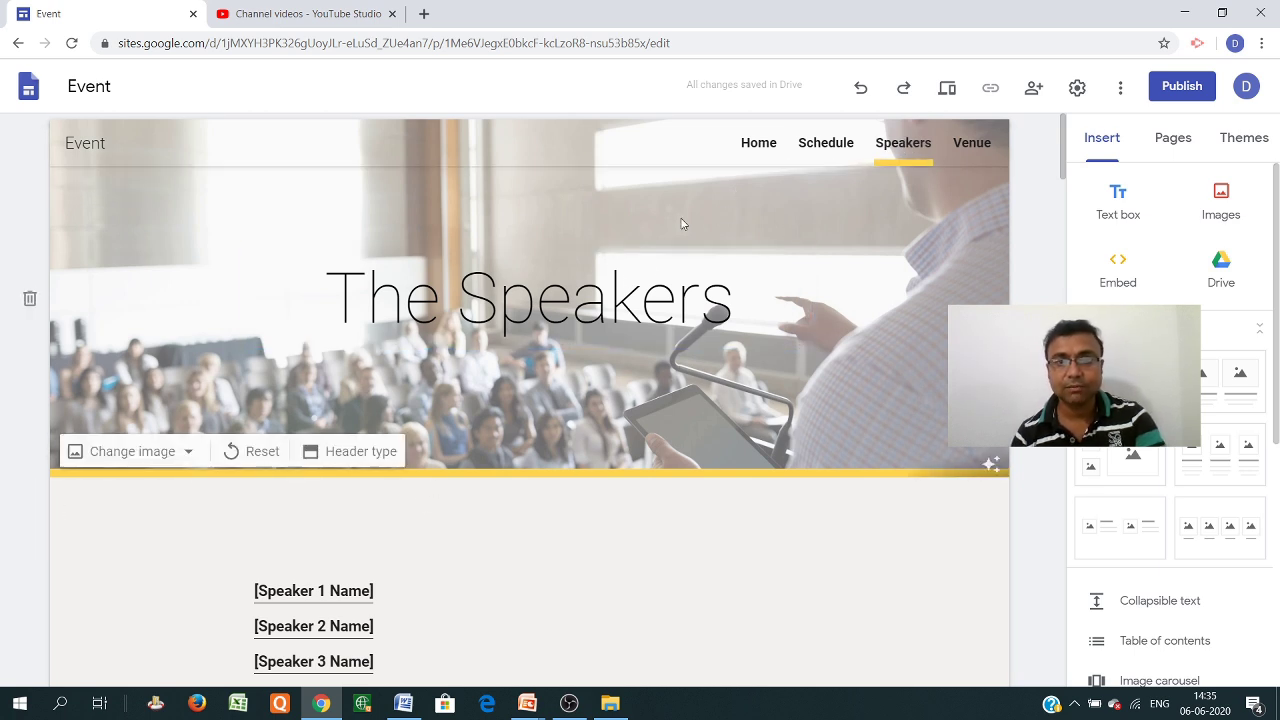
Open the Venue page and review the venue details and Getting Here directions
{"action": "left_click", "coordinate": [970, 143]}
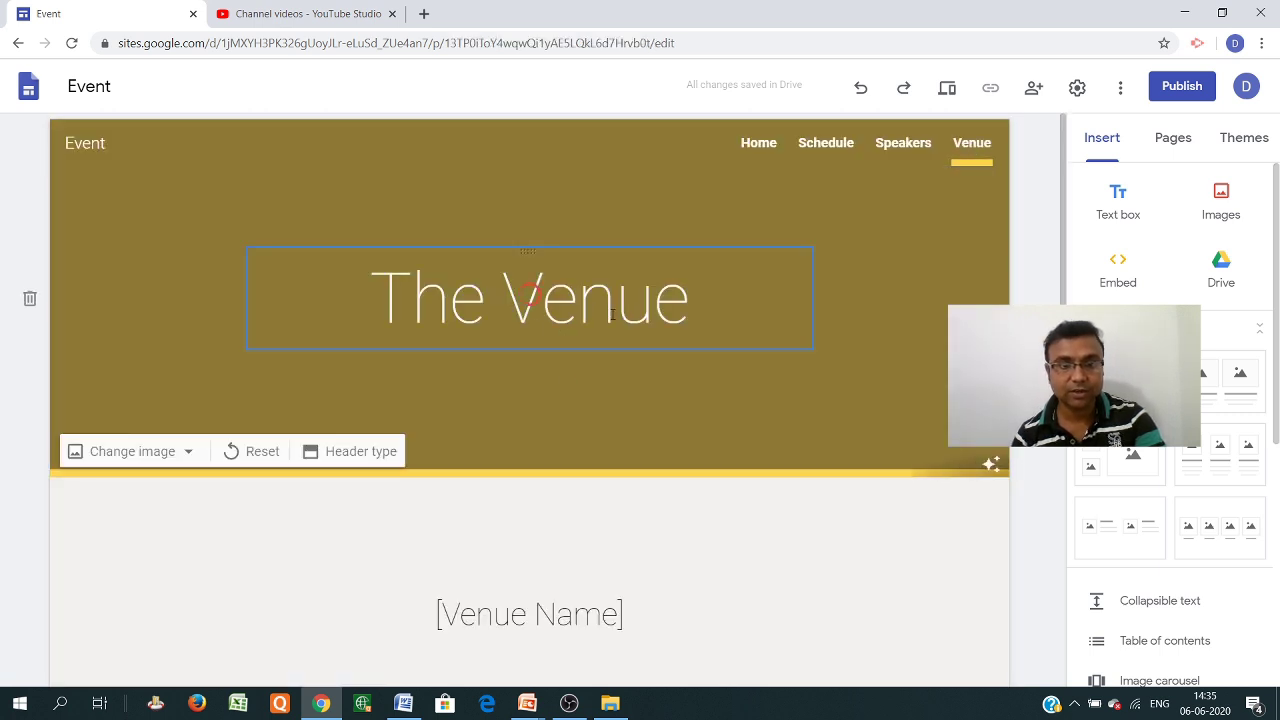
{"action": "scroll", "coordinate": [575, 398], "scroll_direction": "down", "scroll_amount": 4}
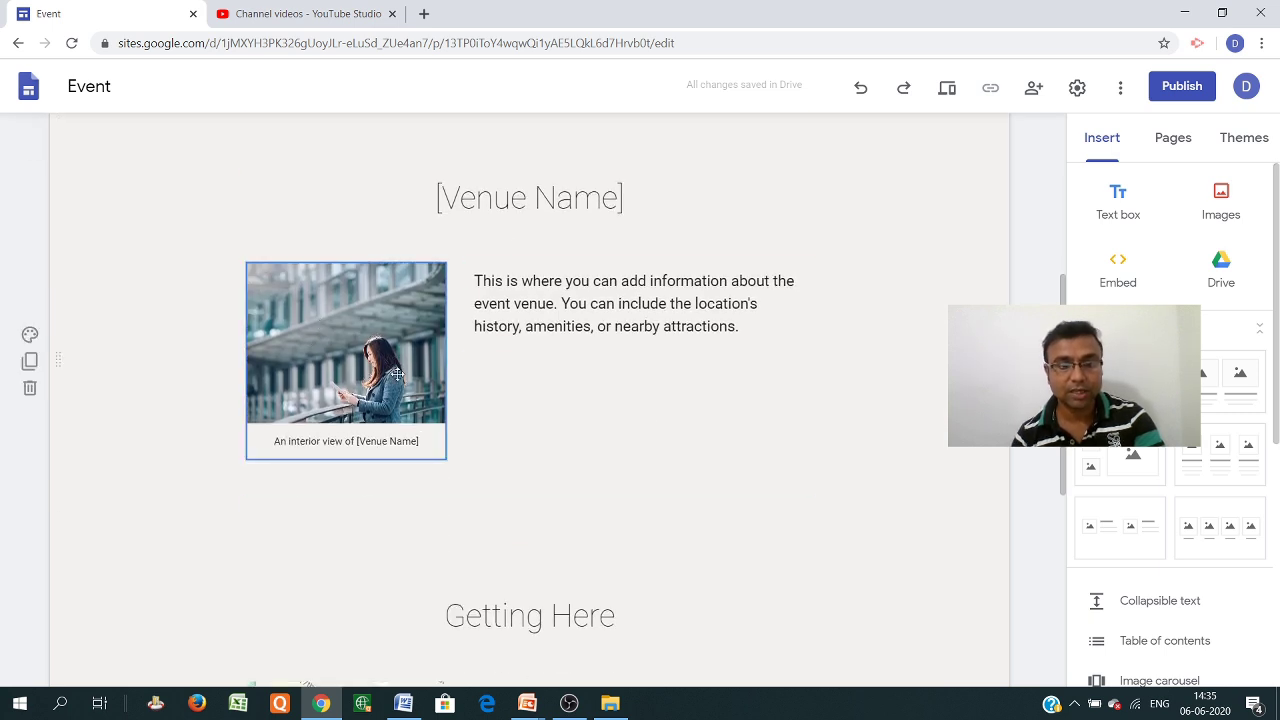
{"action": "scroll", "coordinate": [393, 366], "scroll_direction": "down", "scroll_amount": 4}
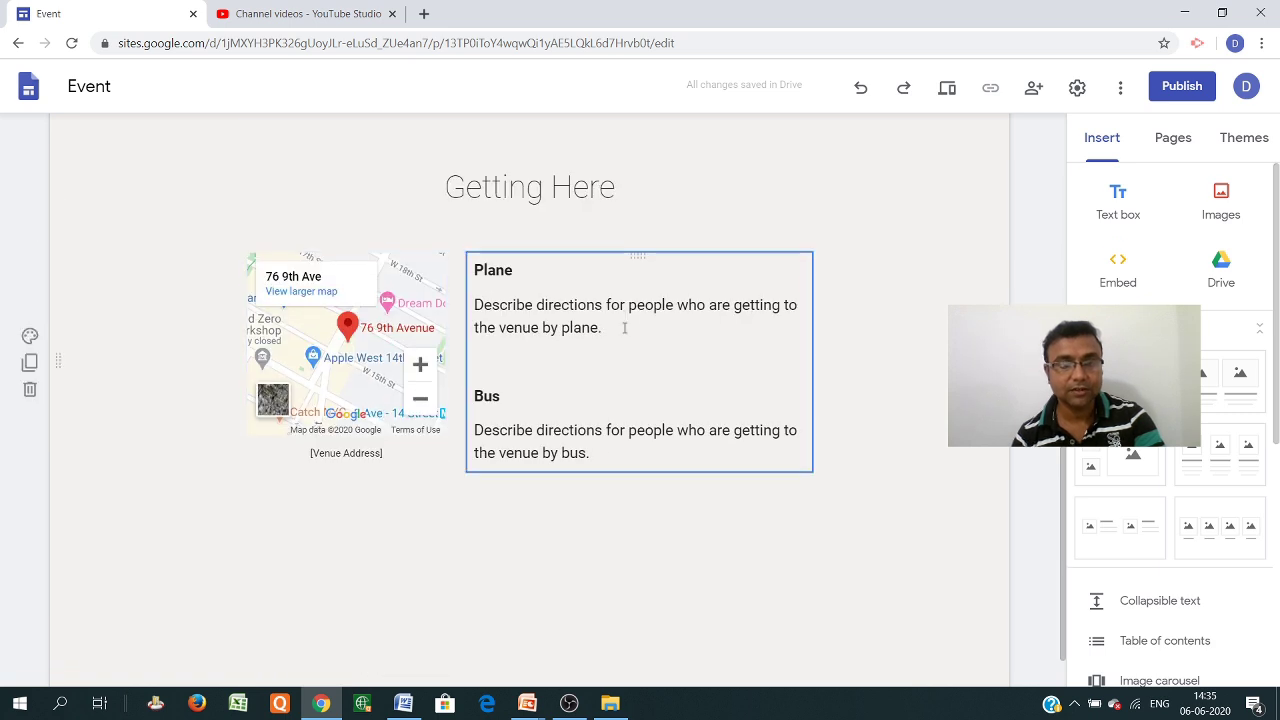
{"action": "scroll", "coordinate": [329, 252], "scroll_direction": "down", "scroll_amount": 1}
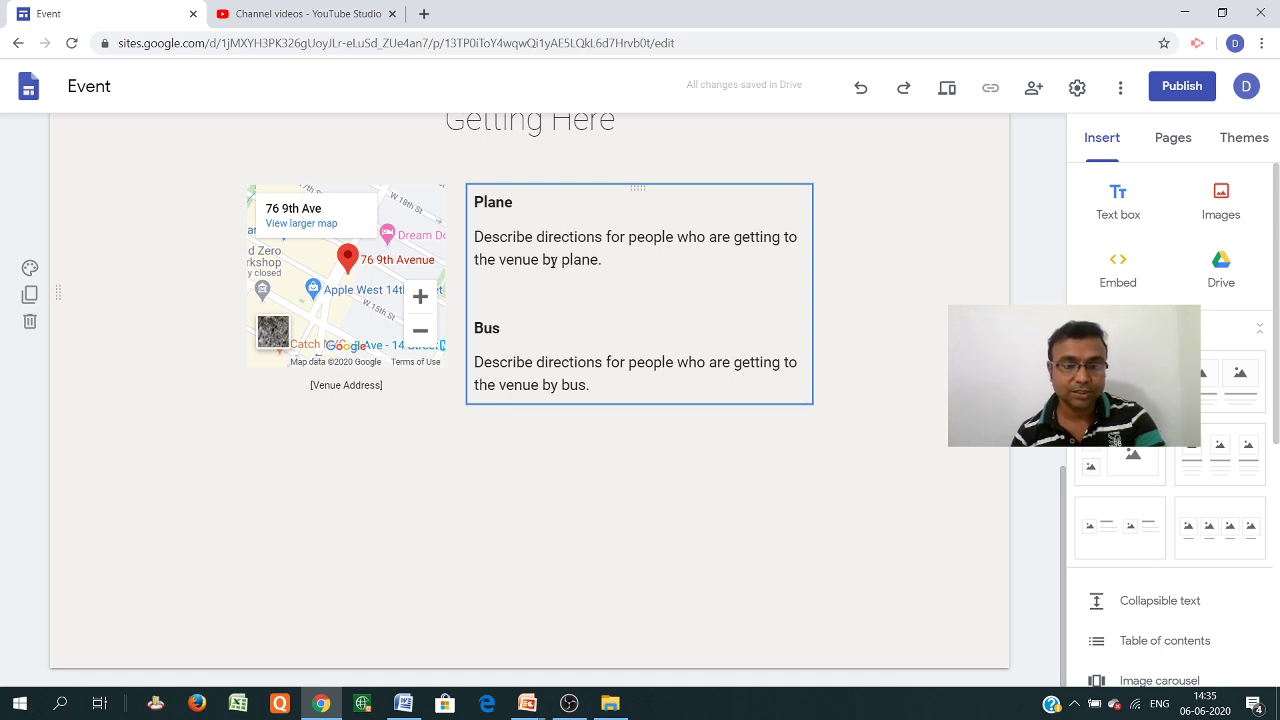
{"action": "scroll", "coordinate": [486, 366], "scroll_direction": "up", "scroll_amount": 10}
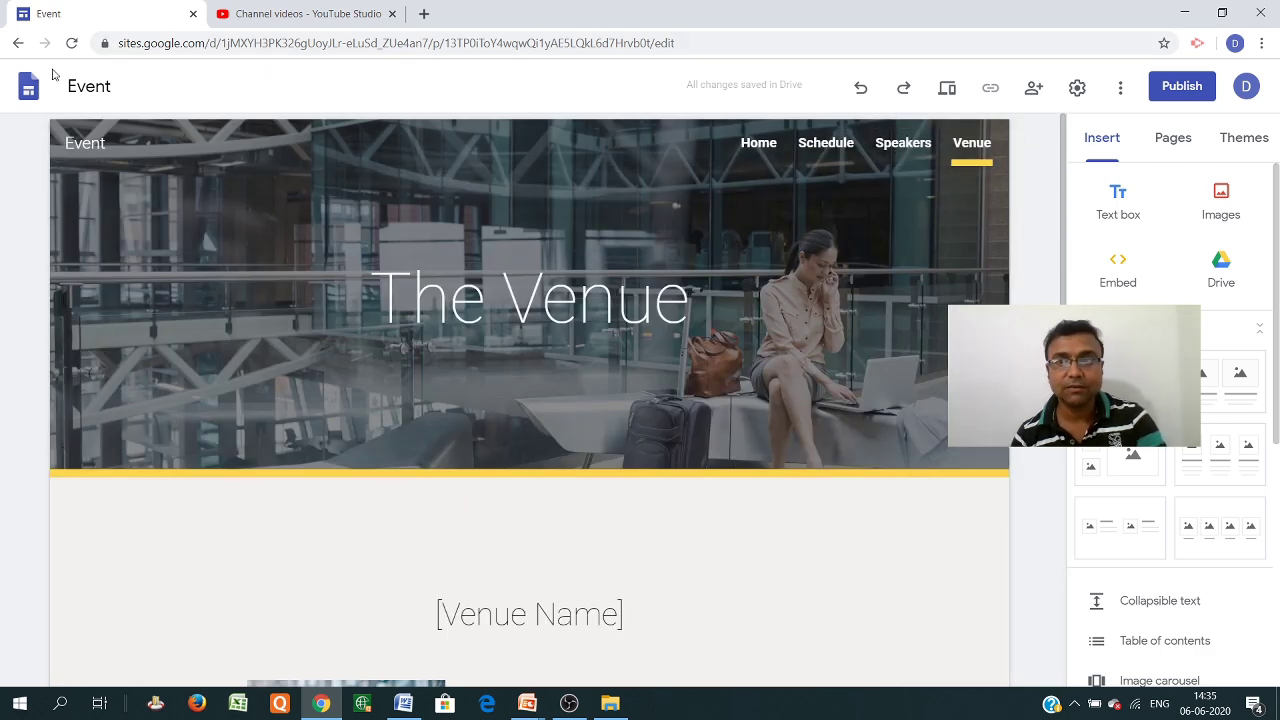
Go back to the 'google sites' search results and reopen the Google Sites start page
{"action": "left_click", "coordinate": [18, 43]}
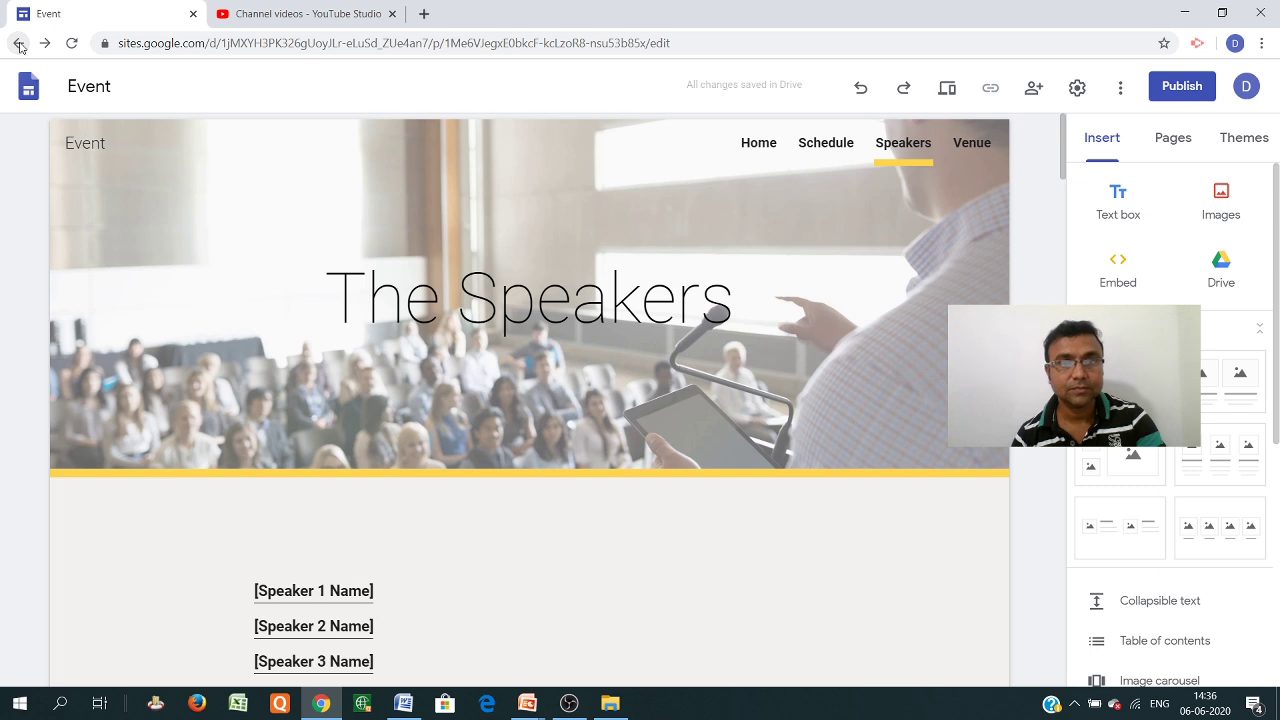
{"action": "left_click", "coordinate": [18, 44]}
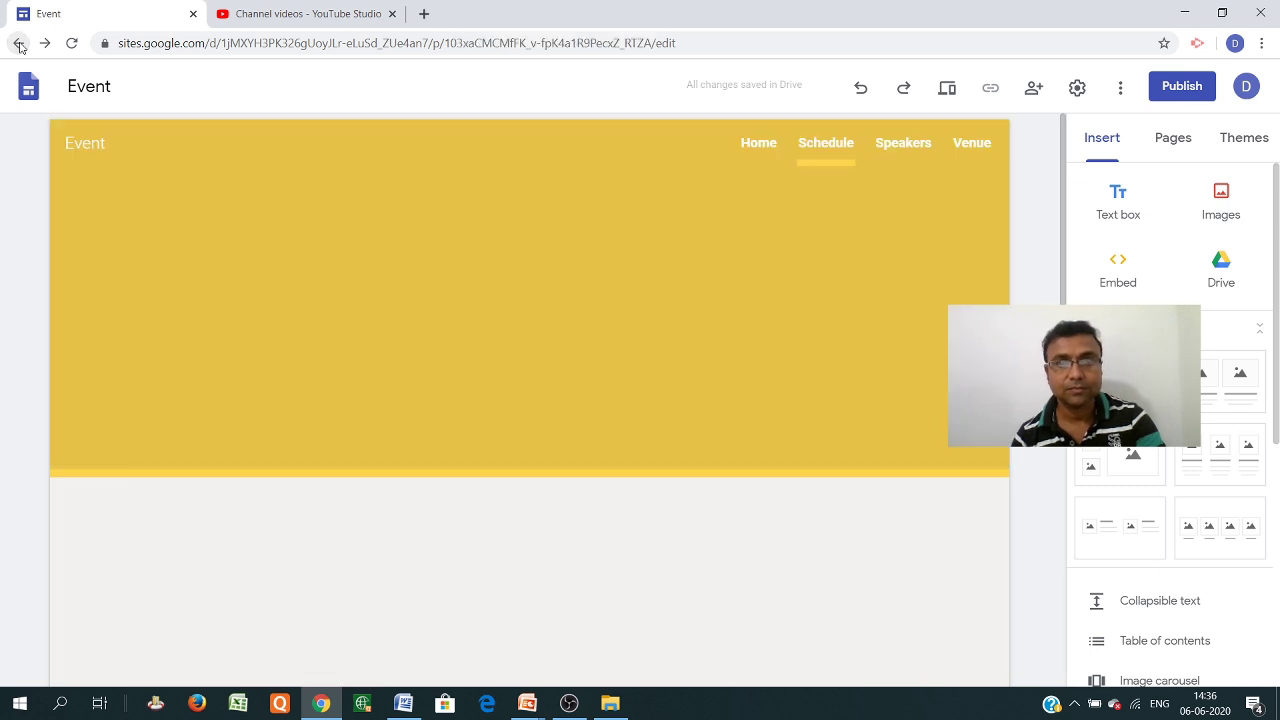
{"action": "left_click", "coordinate": [18, 44]}
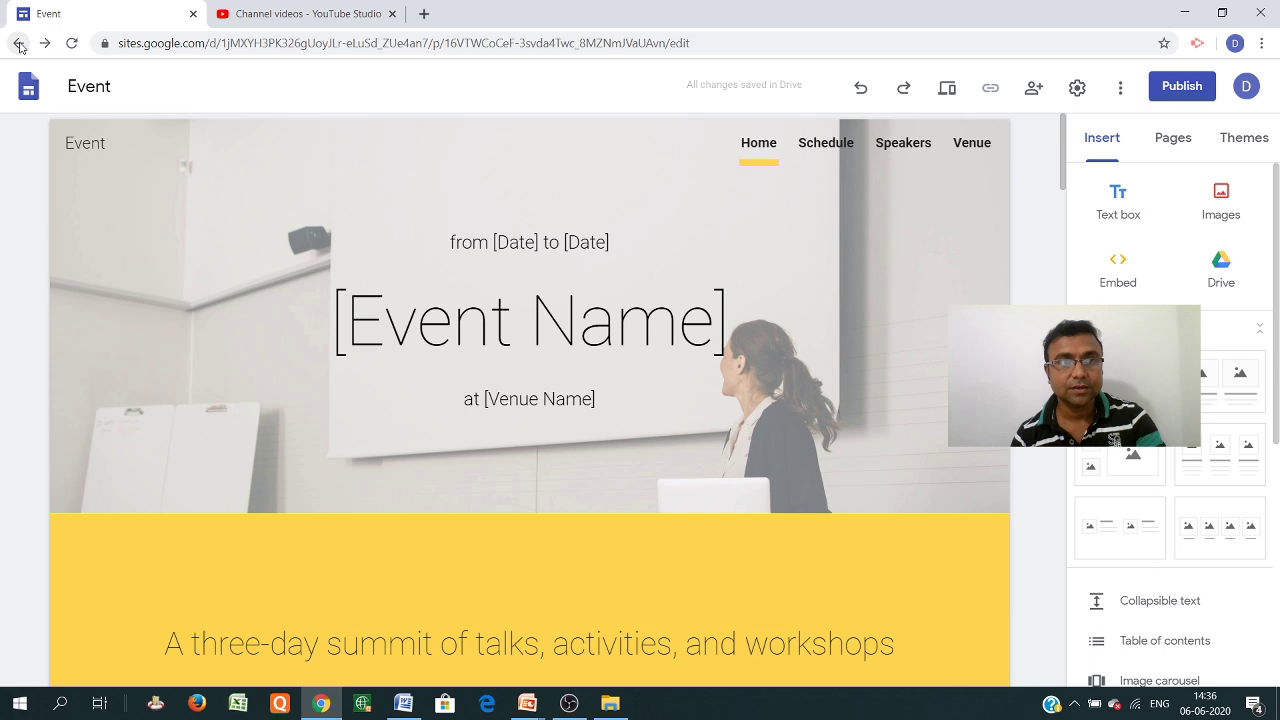
{"action": "left_click", "coordinate": [18, 44]}
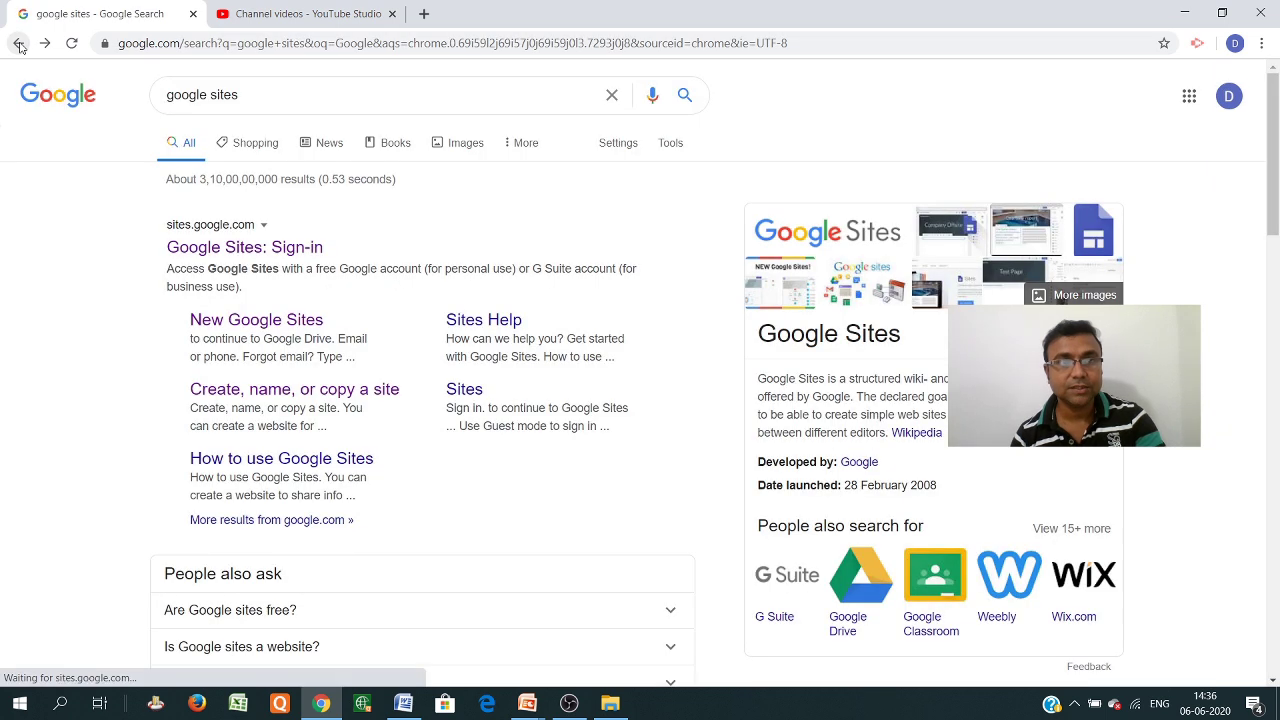
{"action": "left_click", "coordinate": [207, 229]}
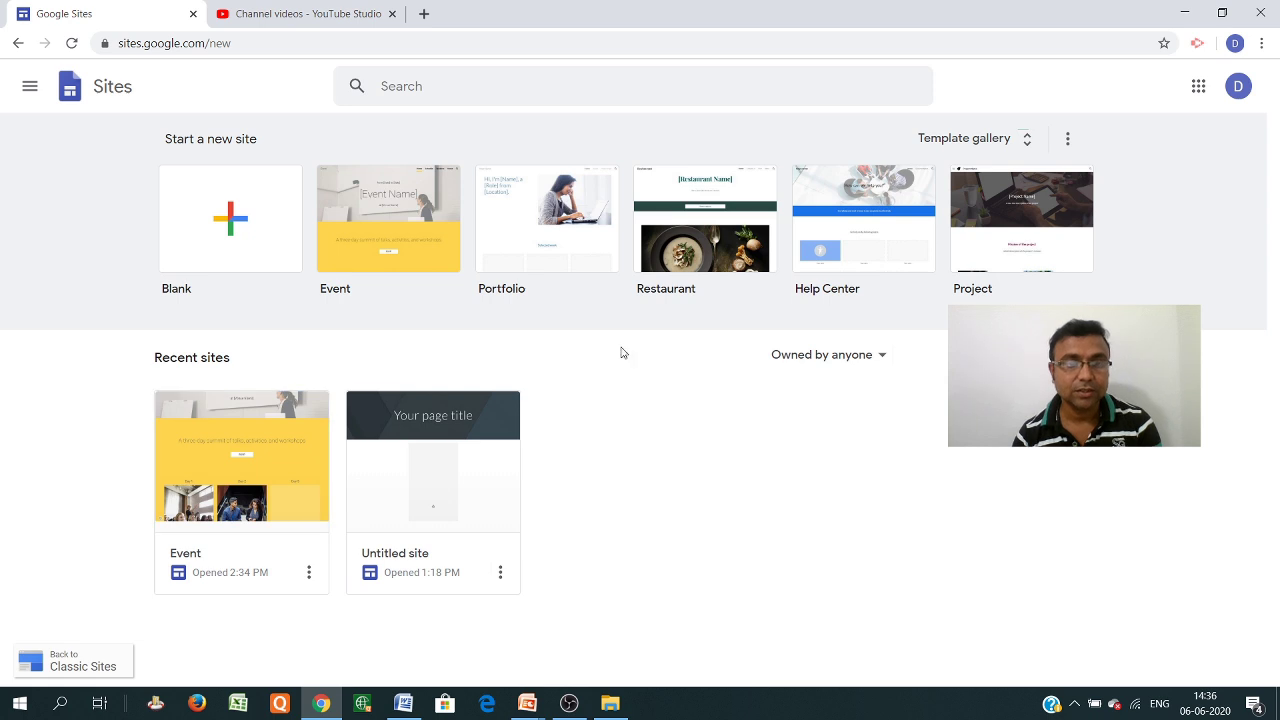
Browse the template gallery's Recently used, Personal and Work sections, then start a blank site
{"action": "left_click", "coordinate": [1025, 142]}
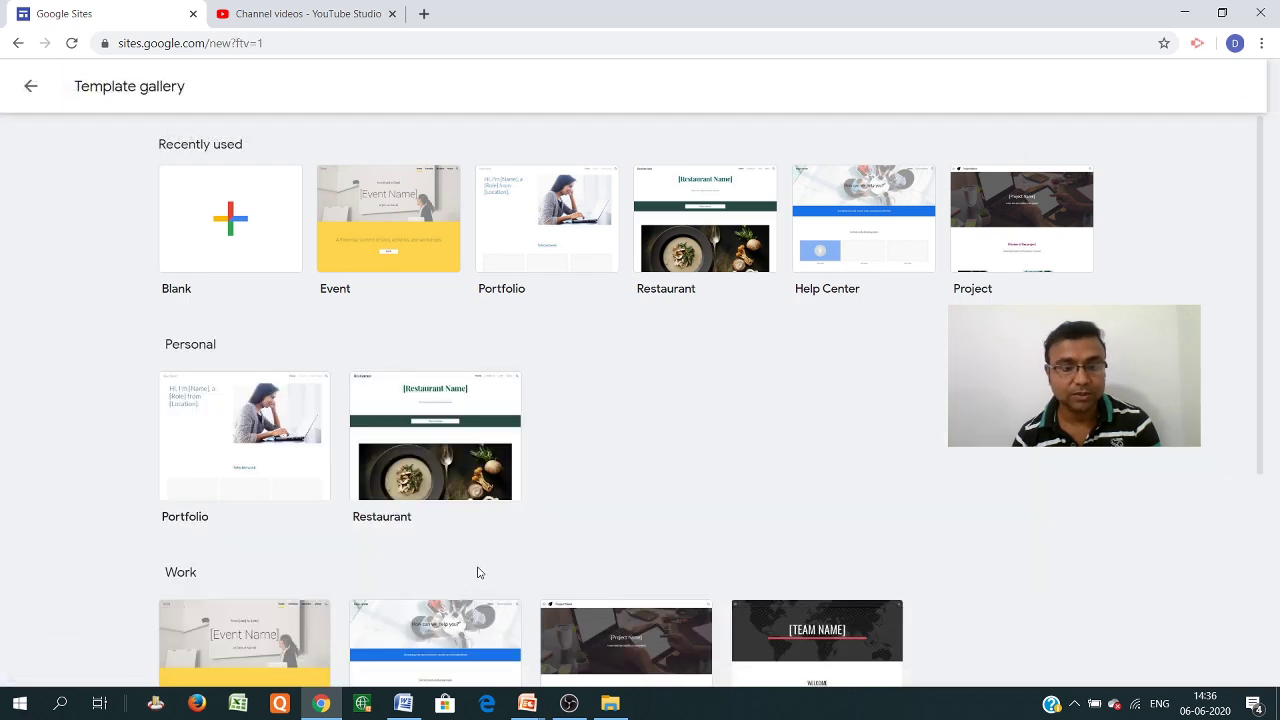
{"action": "scroll", "coordinate": [394, 546], "scroll_direction": "down", "scroll_amount": 3}
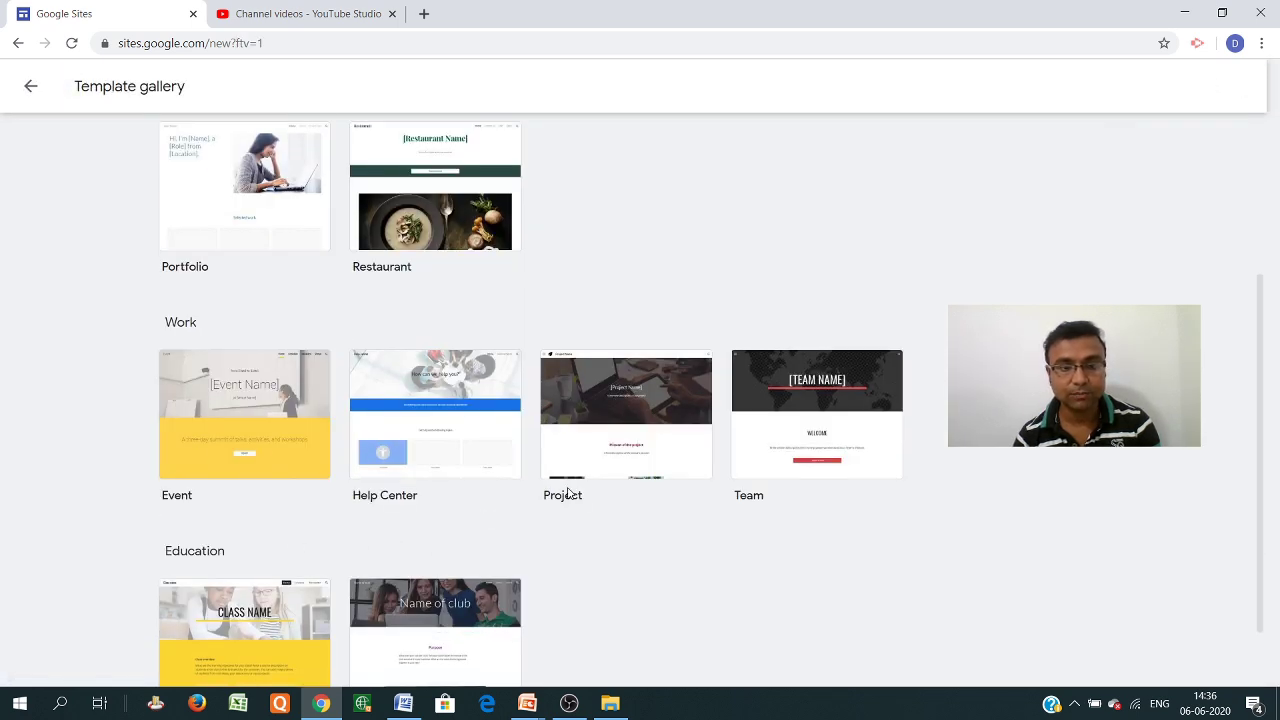
{"action": "scroll", "coordinate": [369, 542], "scroll_direction": "down", "scroll_amount": 1}
{"action": "scroll", "coordinate": [372, 560], "scroll_direction": "up", "scroll_amount": 1}
{"action": "scroll", "coordinate": [372, 560], "scroll_direction": "up", "scroll_amount": 3}
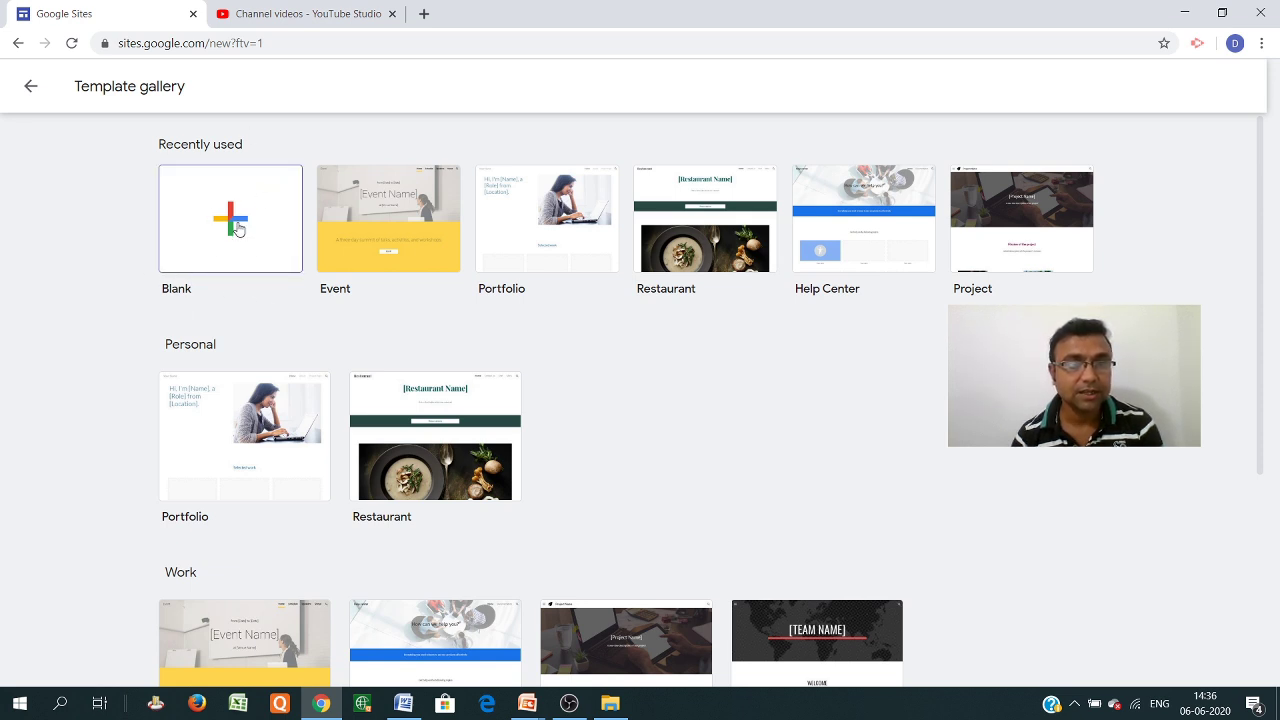
{"action": "left_click", "coordinate": [238, 229]}
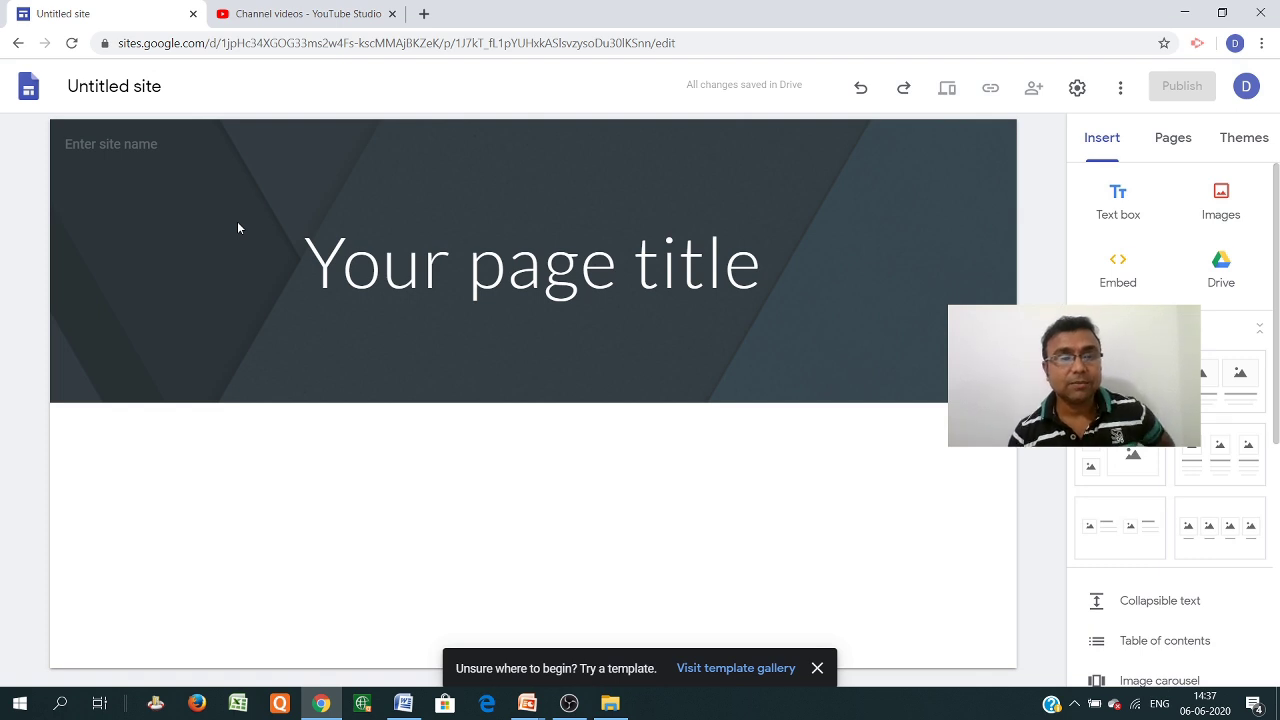
Select the new Untitled site's header and dismiss the 'Try a template' suggestion
{"action": "left_click", "coordinate": [237, 224]}
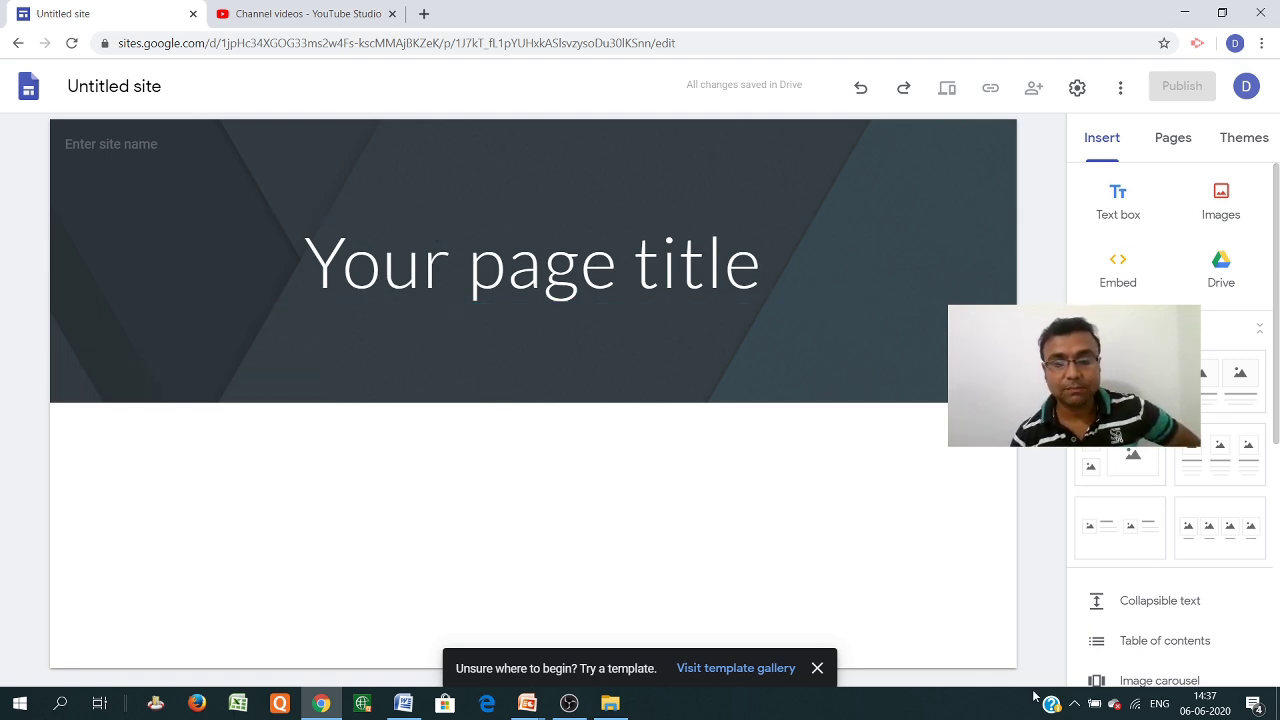
{"action": "left_click", "coordinate": [817, 668]}
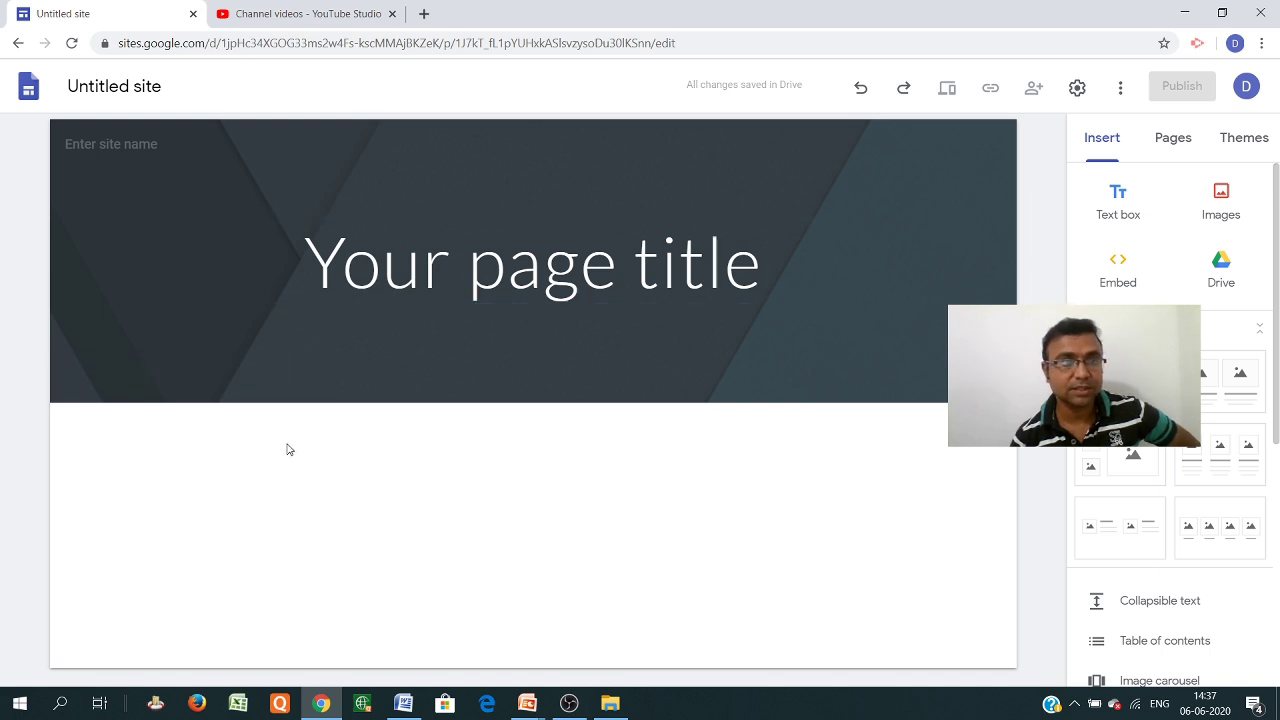
{"action": "mouse_move", "coordinate": [491, 380]}
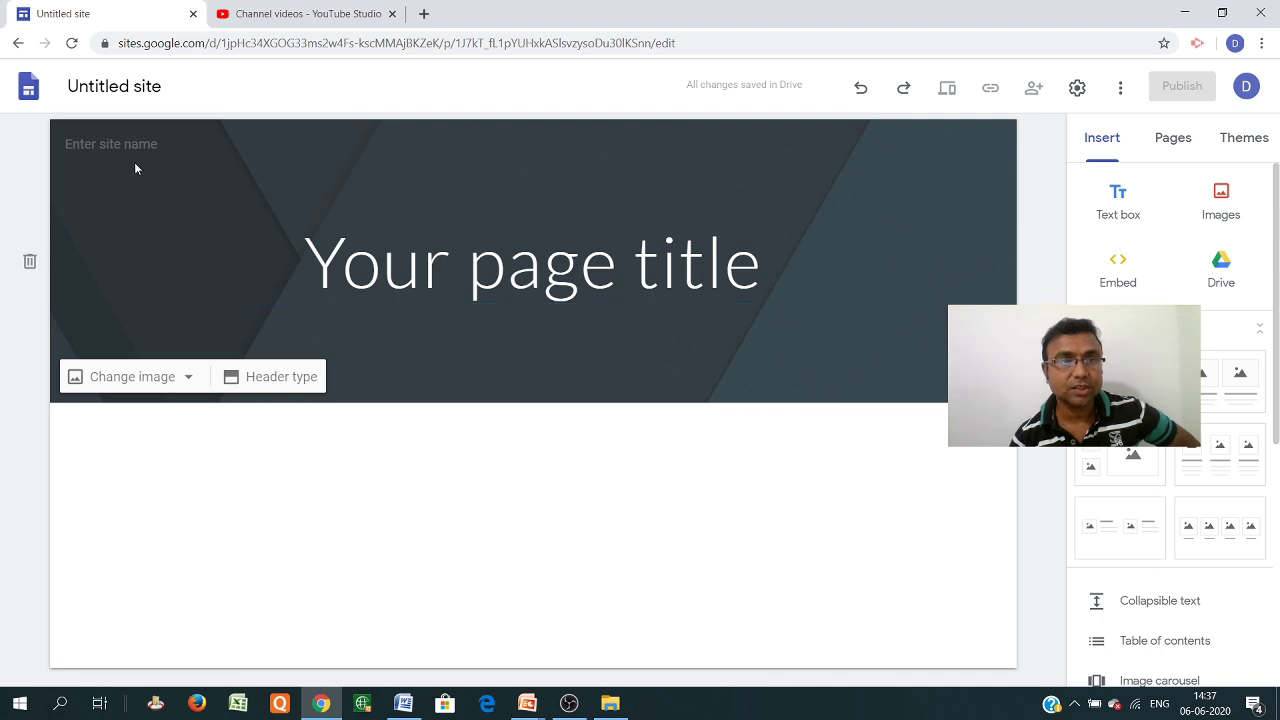
{"action": "mouse_move", "coordinate": [106, 138]}
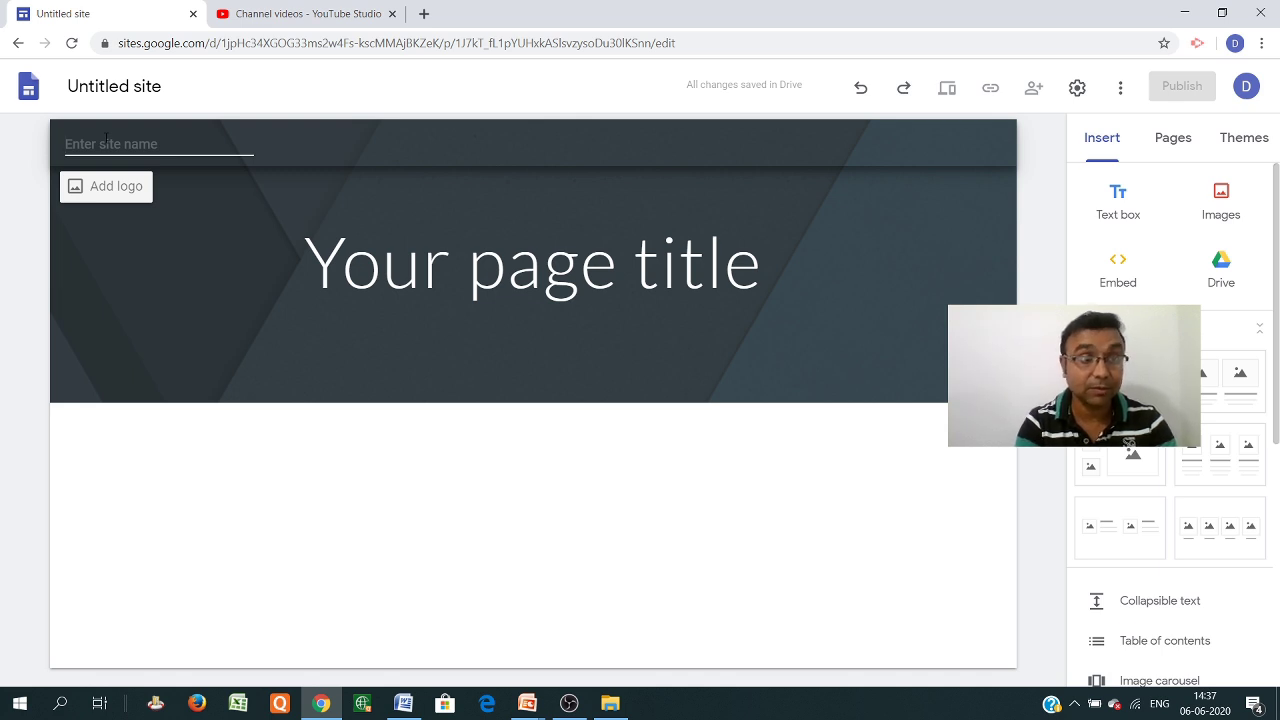
Name the new site 'BSVS_ELC'
{"action": "type", "text": "BS"}
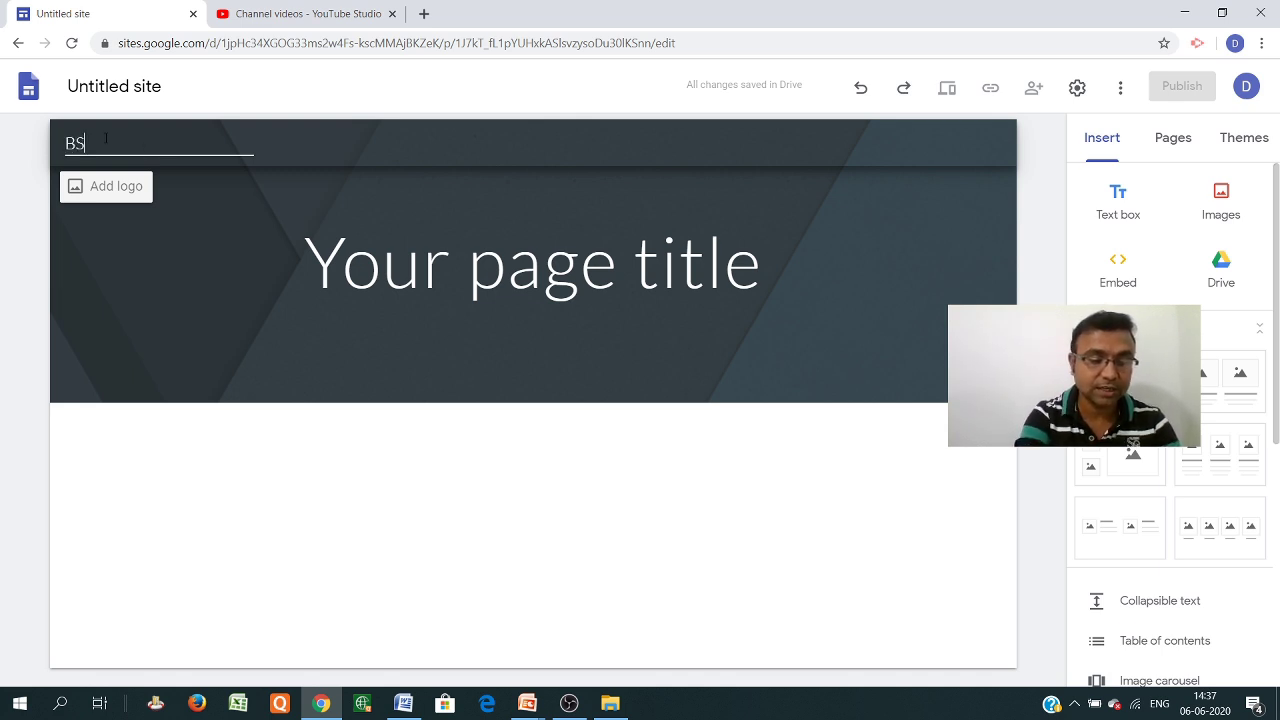
{"action": "type", "text": "VS_W"}
{"action": "type", "text": "ELC"}
{"action": "left_click", "coordinate": [220, 268]}
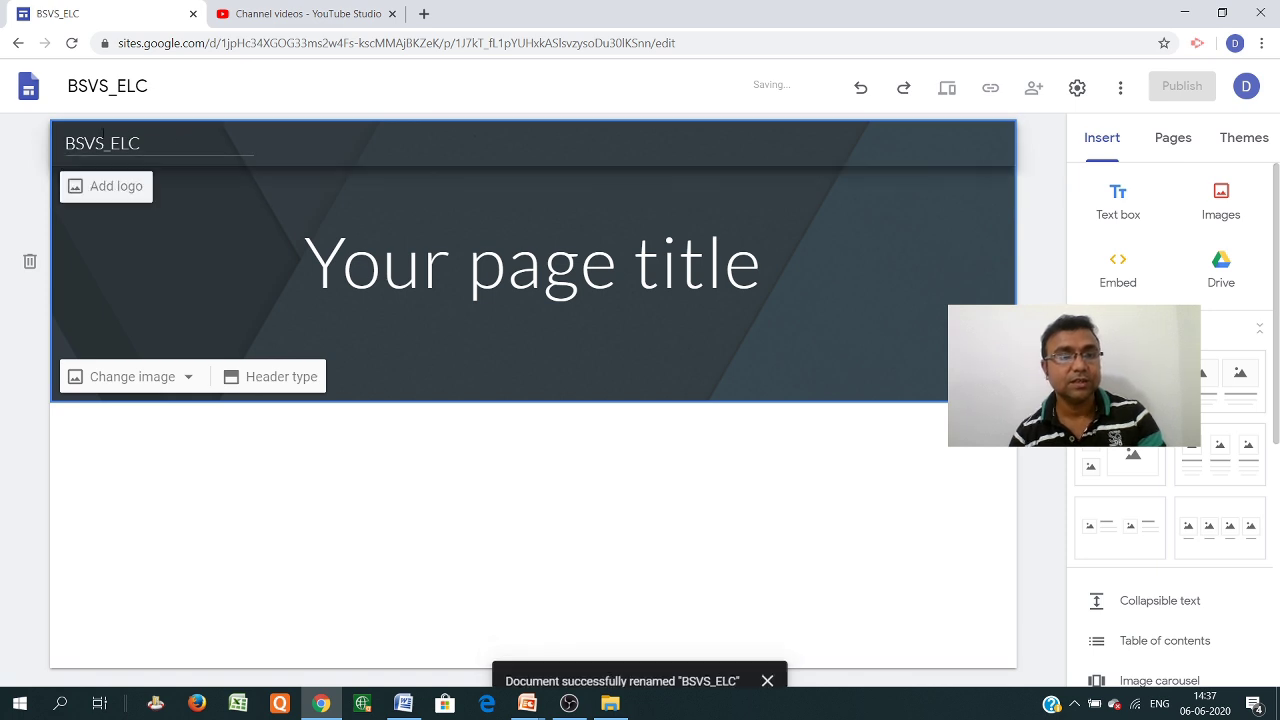
Upload Logo_BSVS from the Google Site folder as the site logo
{"action": "left_click", "coordinate": [107, 195]}
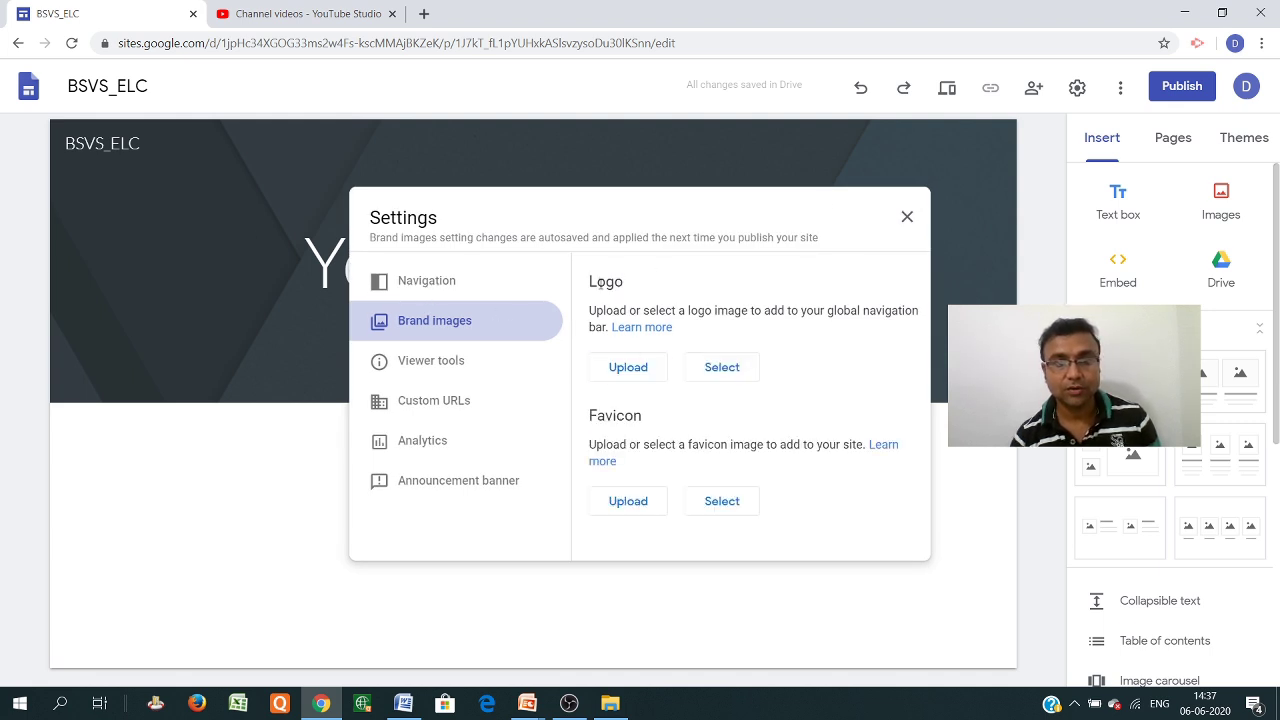
{"action": "left_click", "coordinate": [622, 372]}
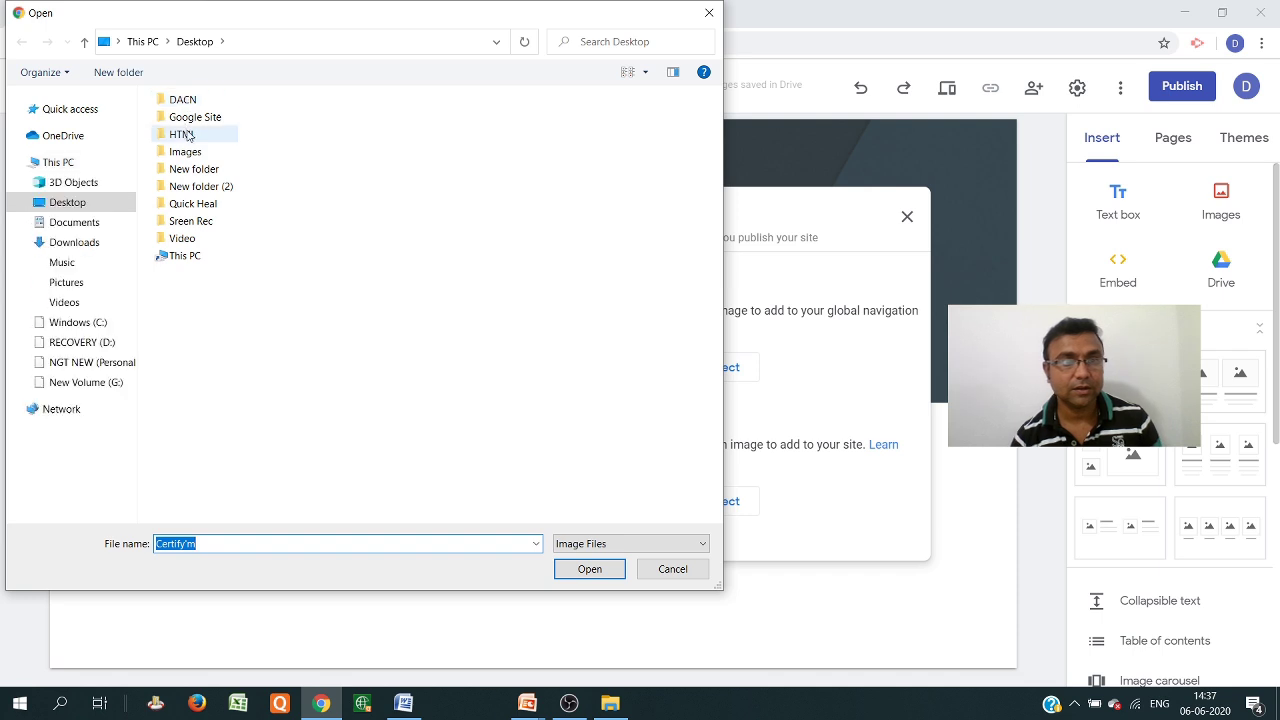
{"action": "double_click", "coordinate": [208, 117]}
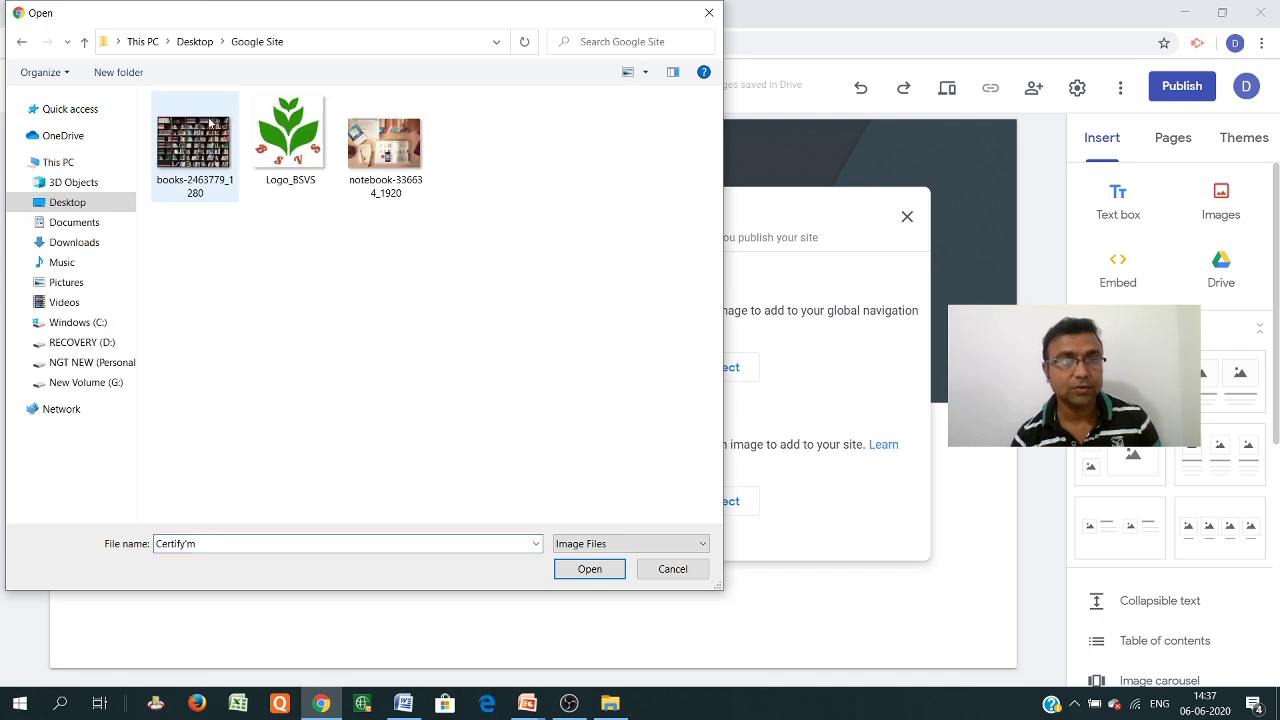
{"action": "double_click", "coordinate": [290, 140]}
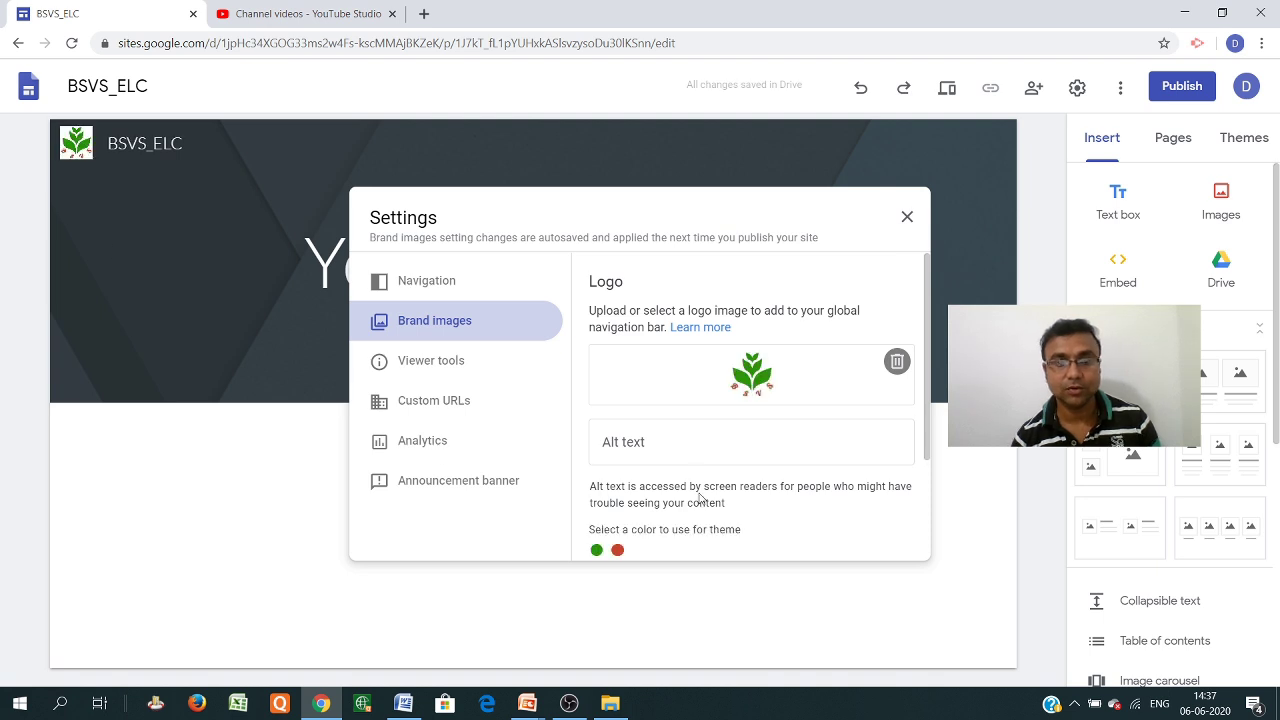
{"action": "left_click", "coordinate": [907, 216]}
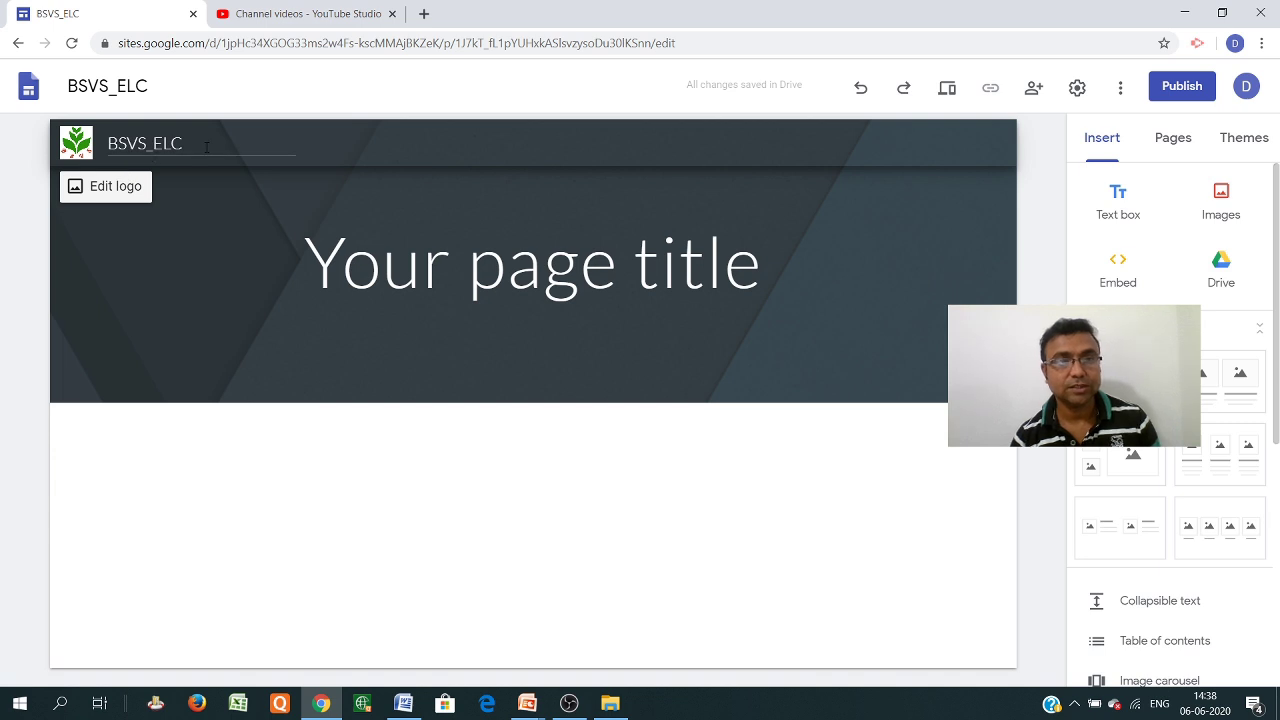
Replace the placeholder page title with 'BSVS Educational Learning Centre'
{"action": "left_click", "coordinate": [438, 271]}
{"action": "left_click_drag", "start_coordinate": [764, 271], "coordinate": [311, 271]}
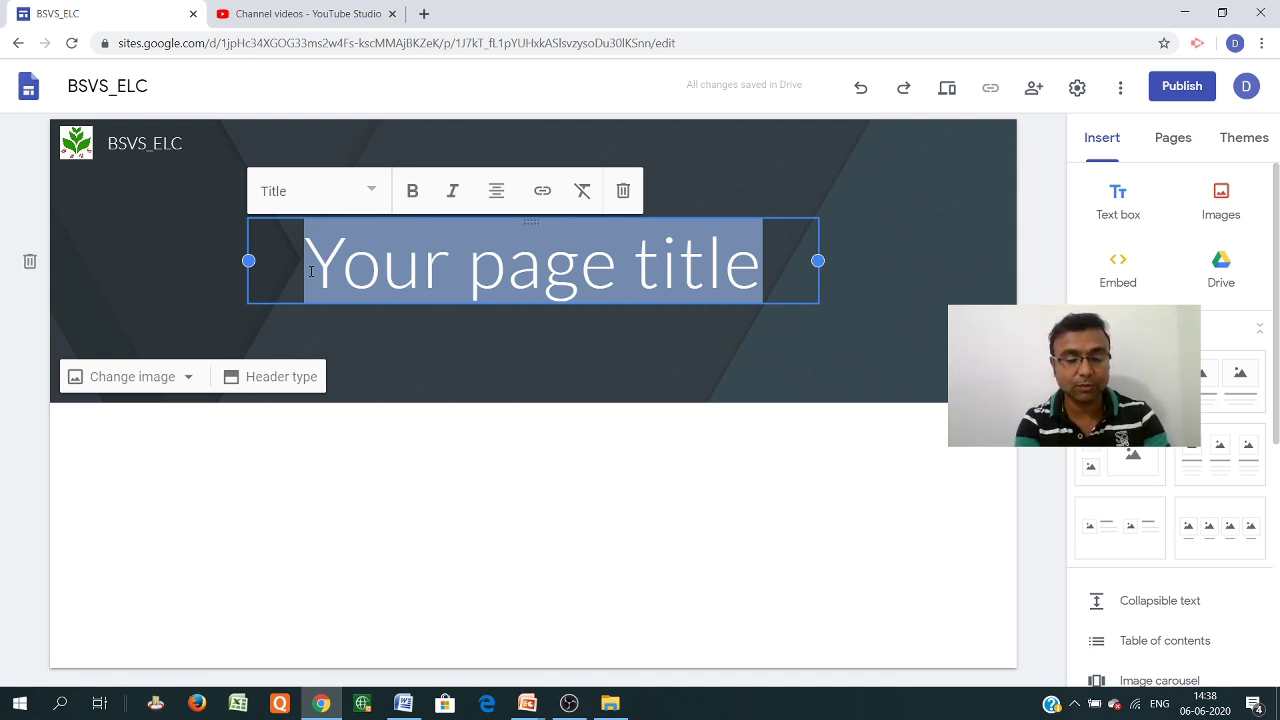
{"action": "type", "text": "BSVS"}
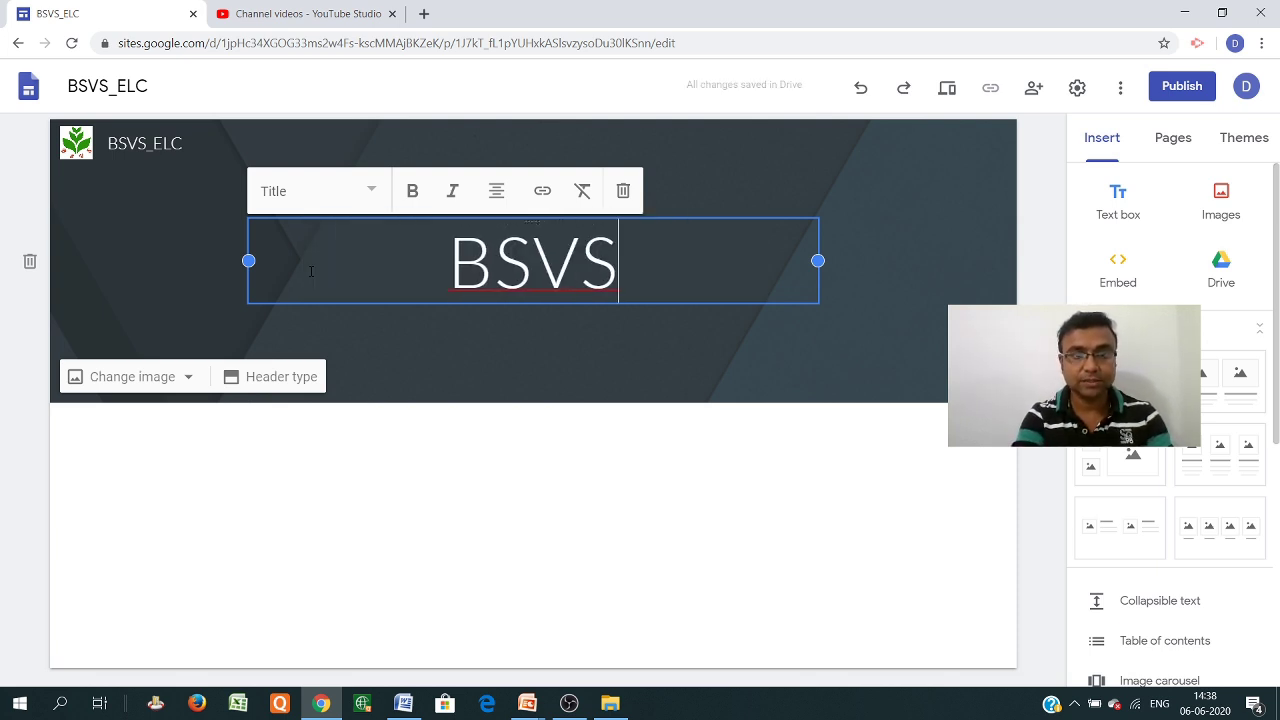
{"action": "type", "text": " Ed"}
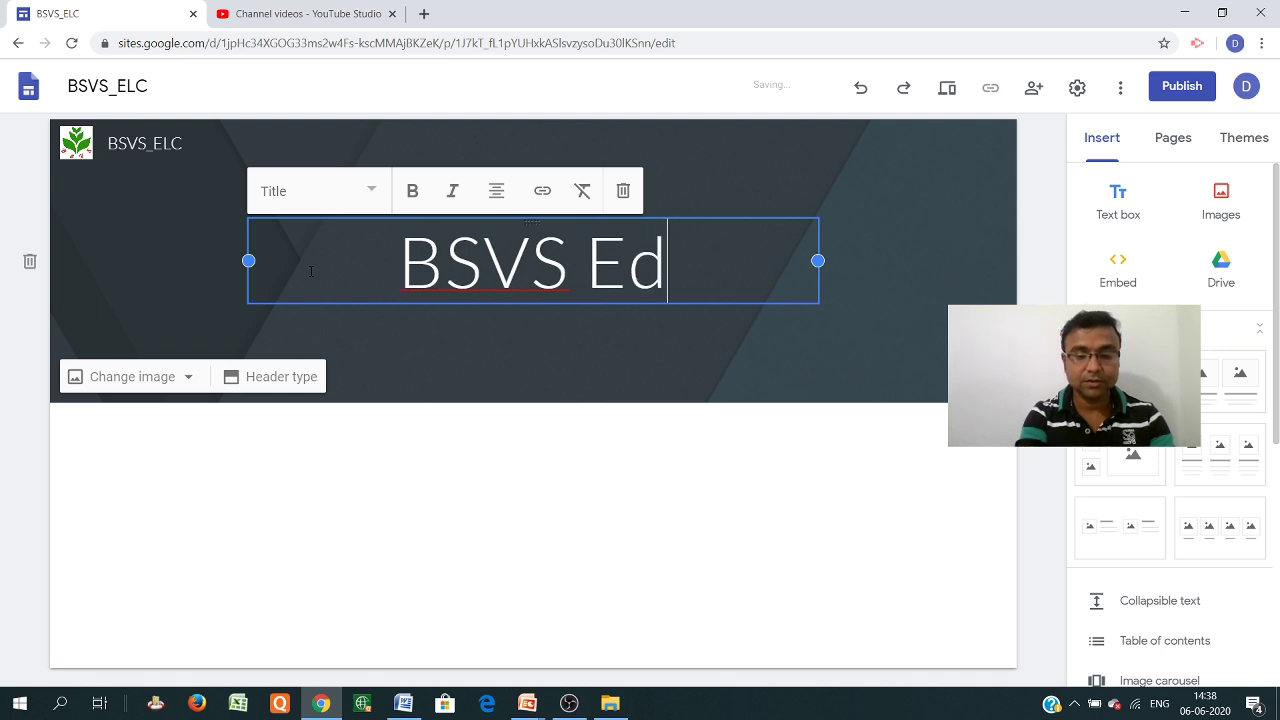
{"action": "type", "text": "ucatio"}
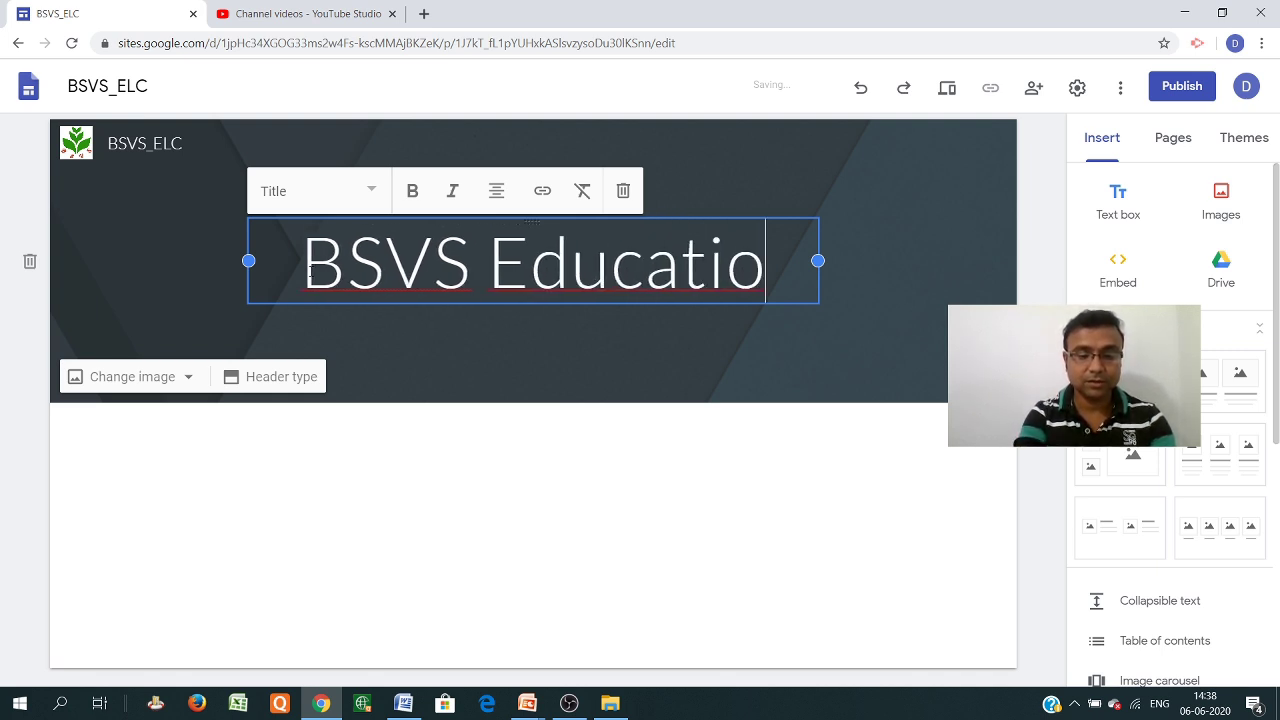
{"action": "type", "text": "nal L"}
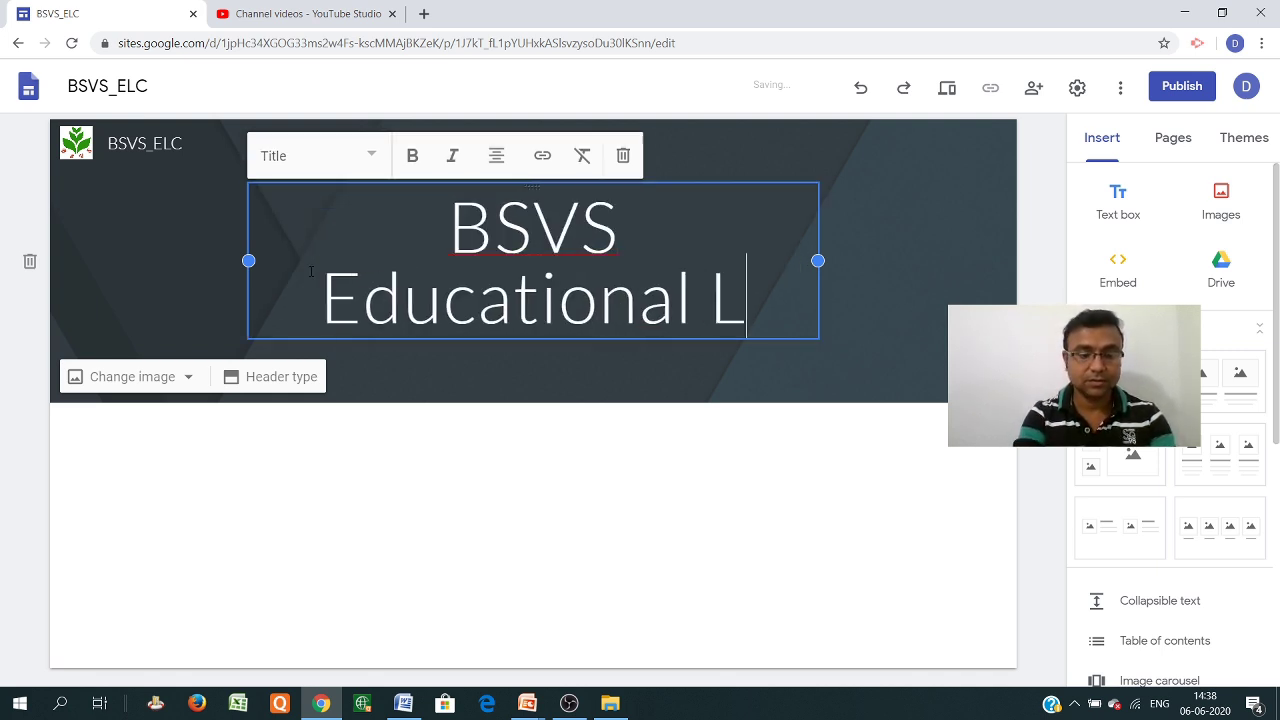
{"action": "type", "text": "earnin"}
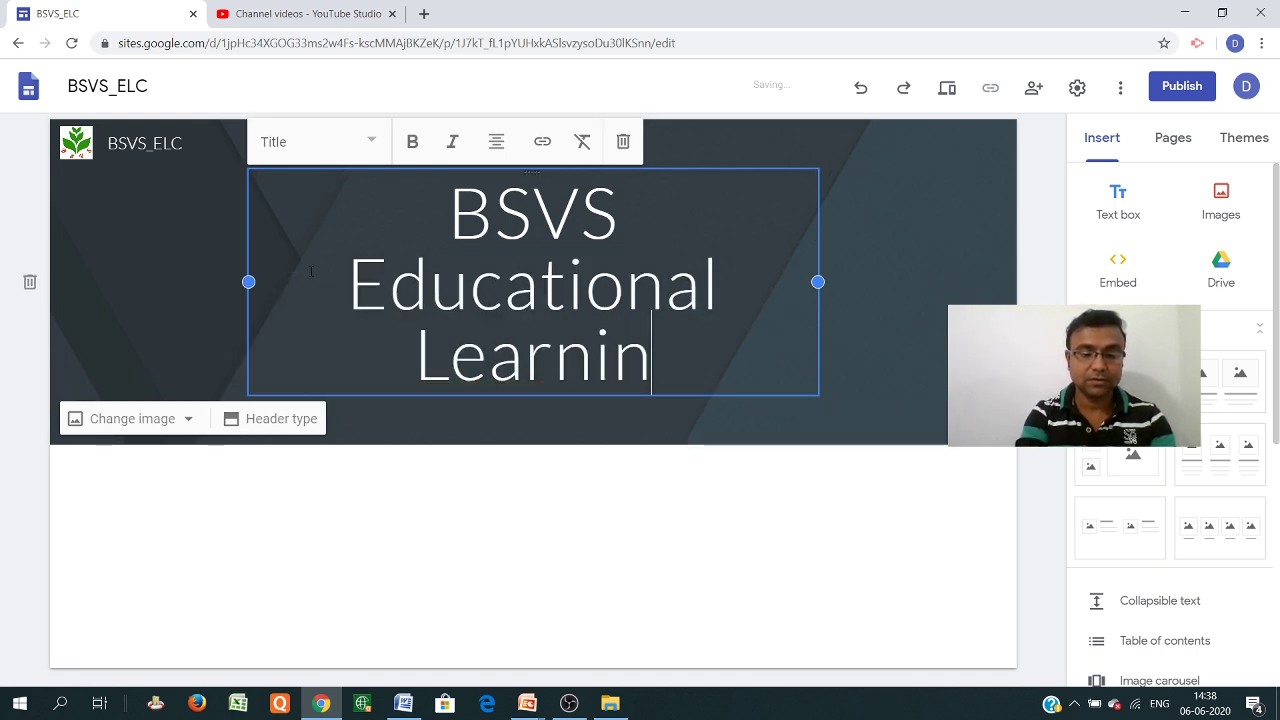
{"action": "type", "text": "g Centre"}
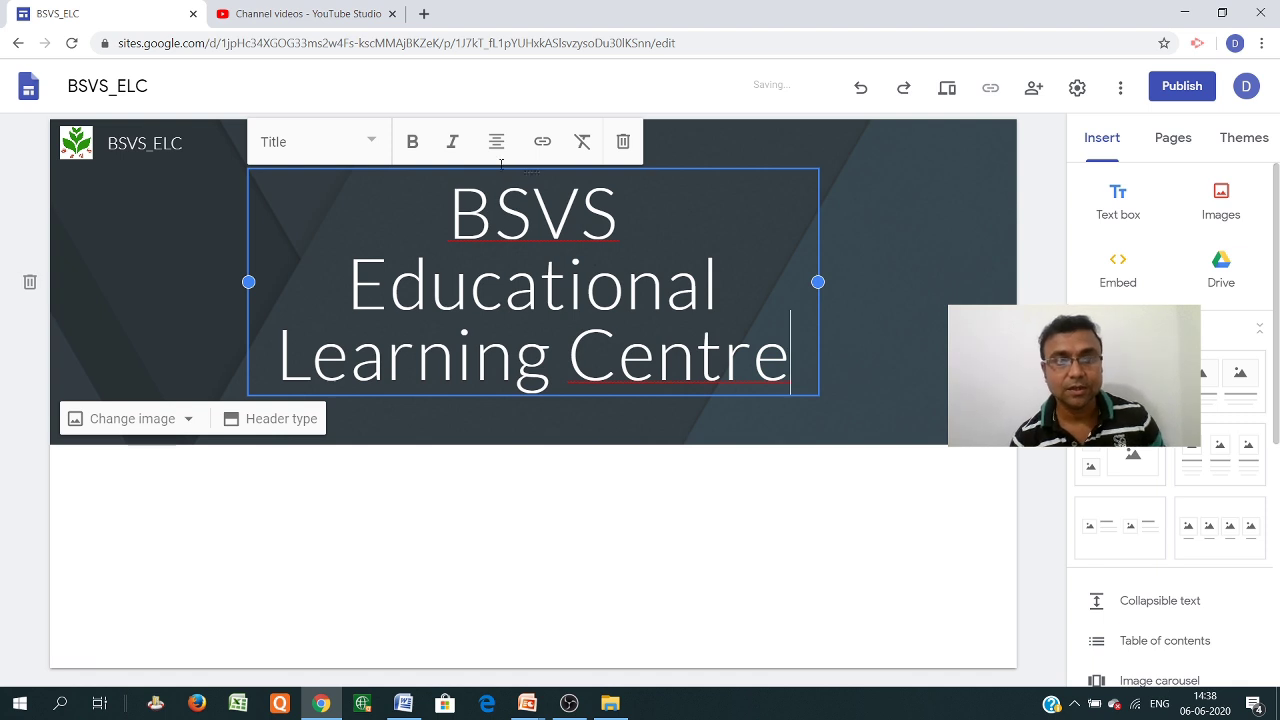
{"action": "key", "text": "ctrl+Home"}
{"action": "key", "text": "ctrl+shift+End"}
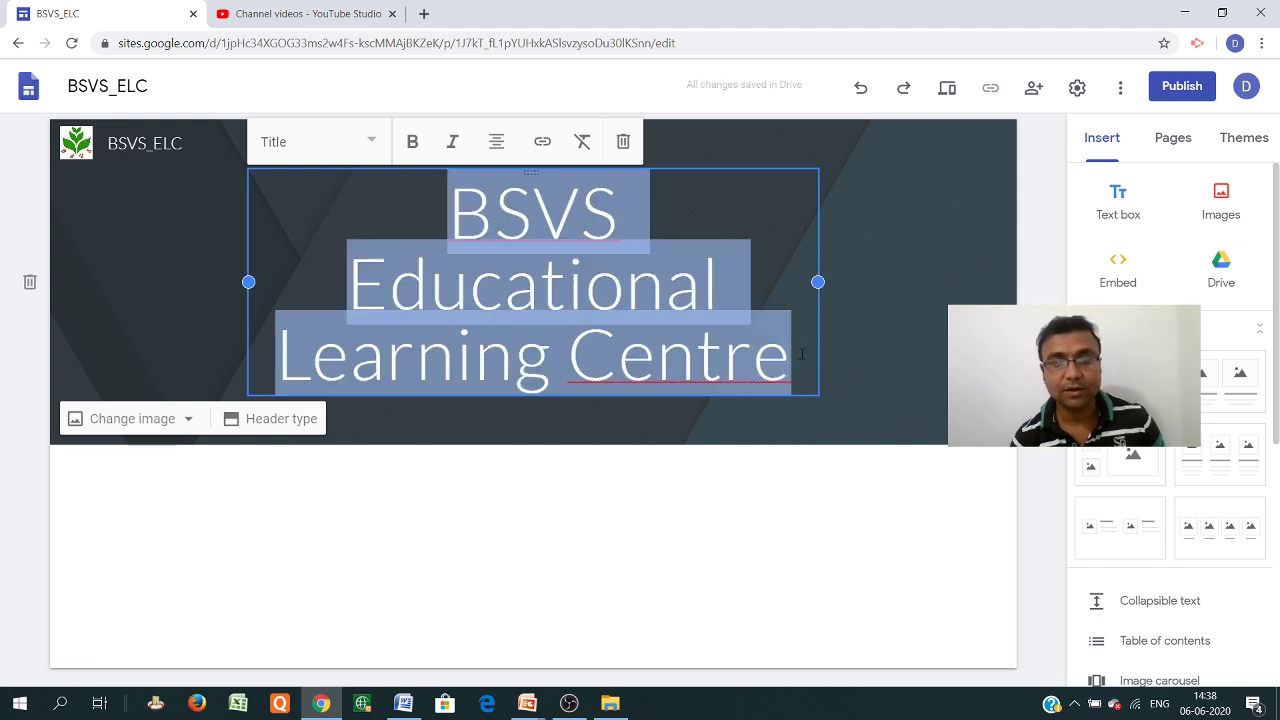
Try the Normal text, Heading and Small styles on the header title, settling on Heading
{"action": "left_click", "coordinate": [372, 144]}
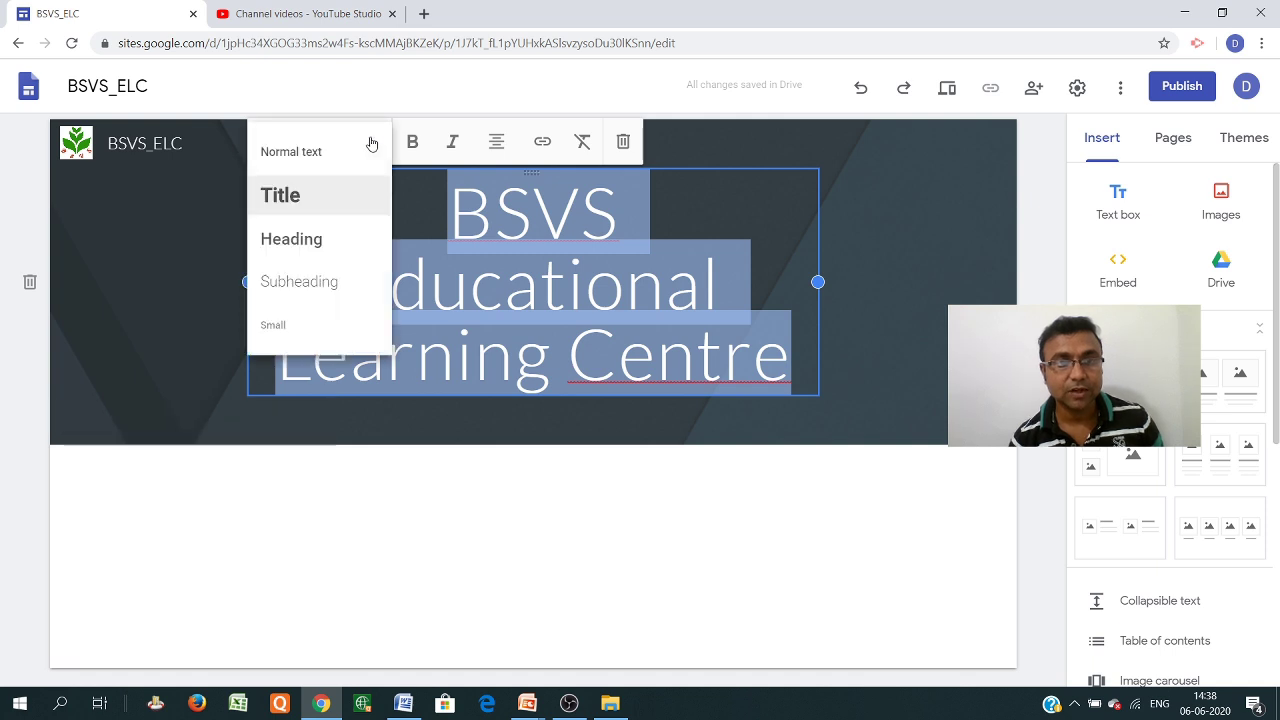
{"action": "left_click", "coordinate": [331, 155]}
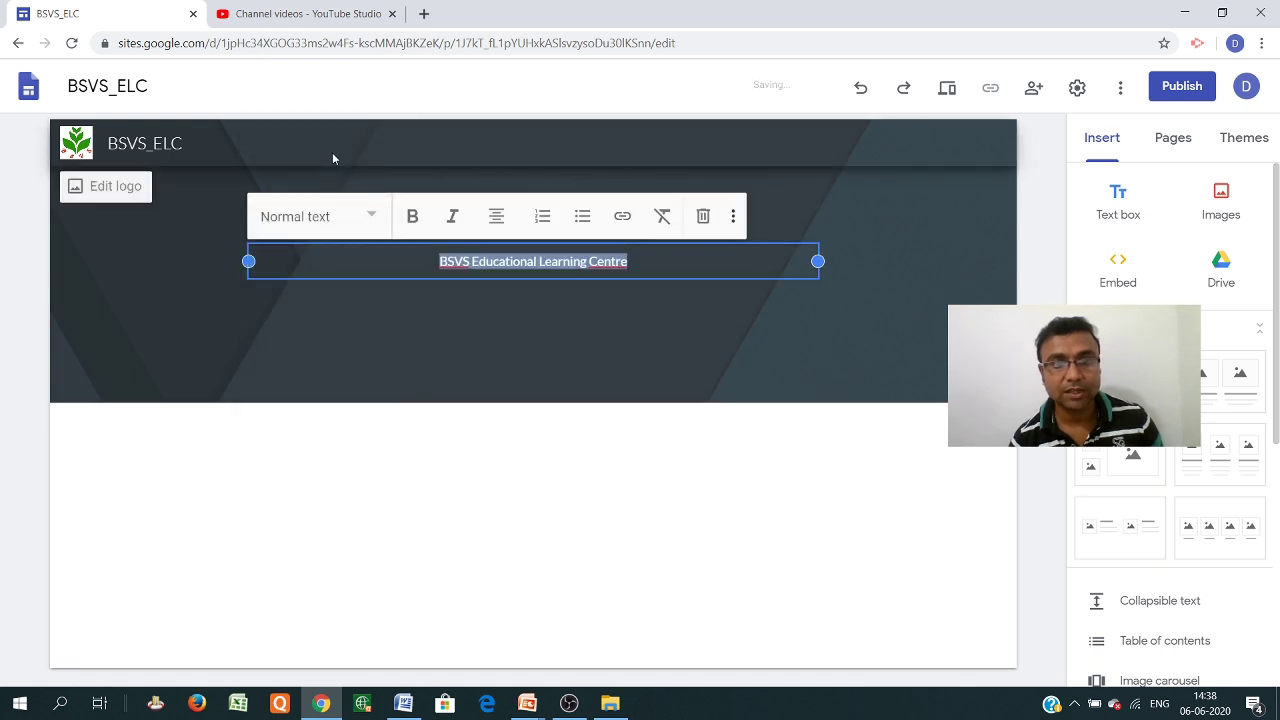
{"action": "left_click", "coordinate": [372, 218]}
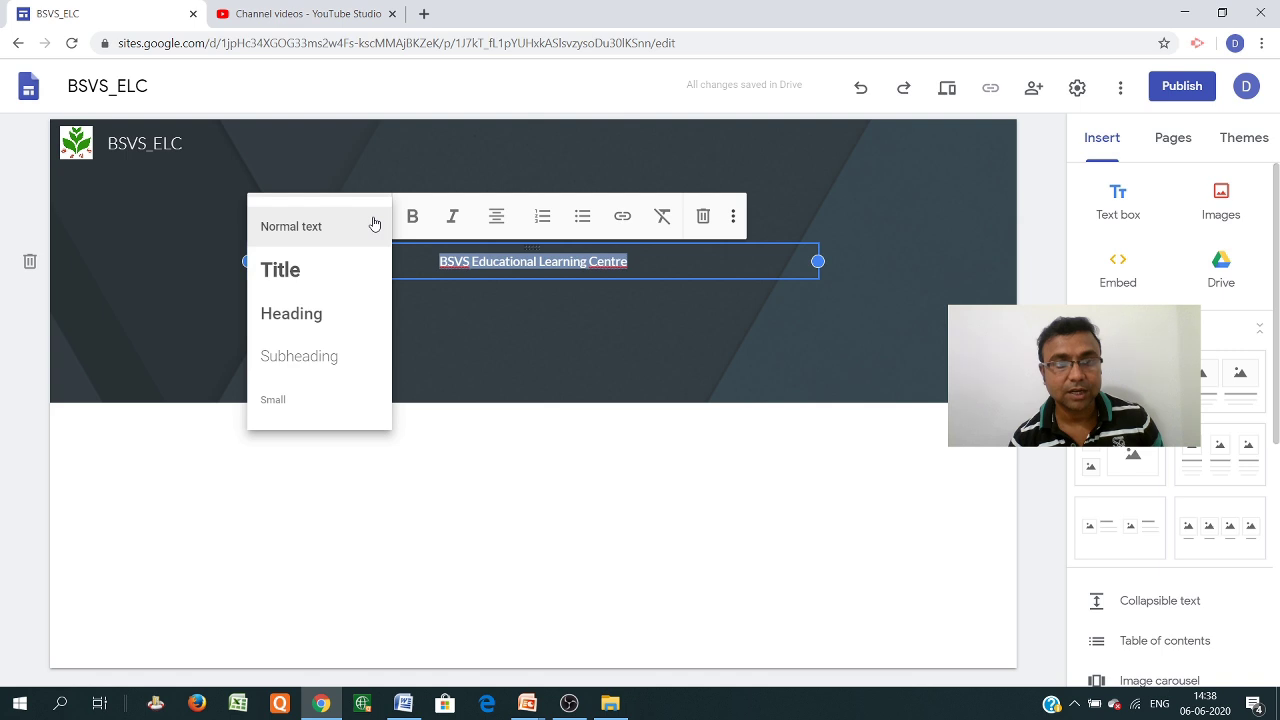
{"action": "left_click", "coordinate": [312, 312]}
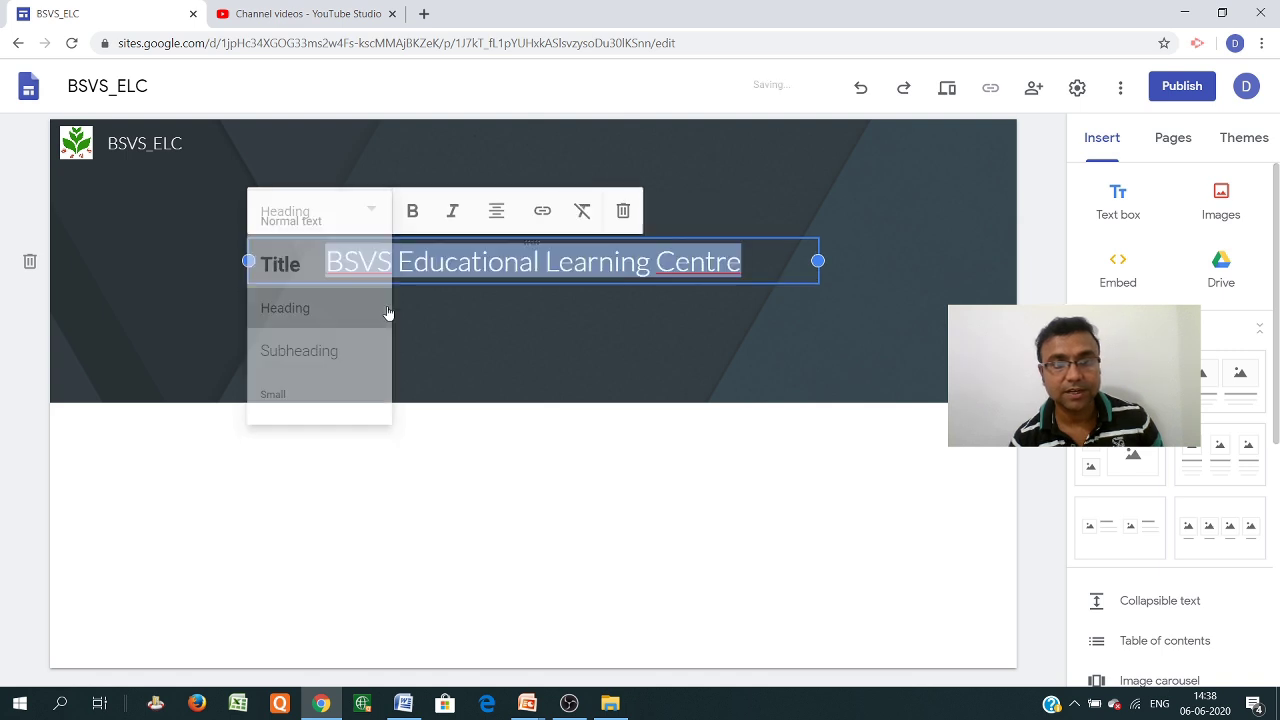
{"action": "left_click", "coordinate": [371, 211]}
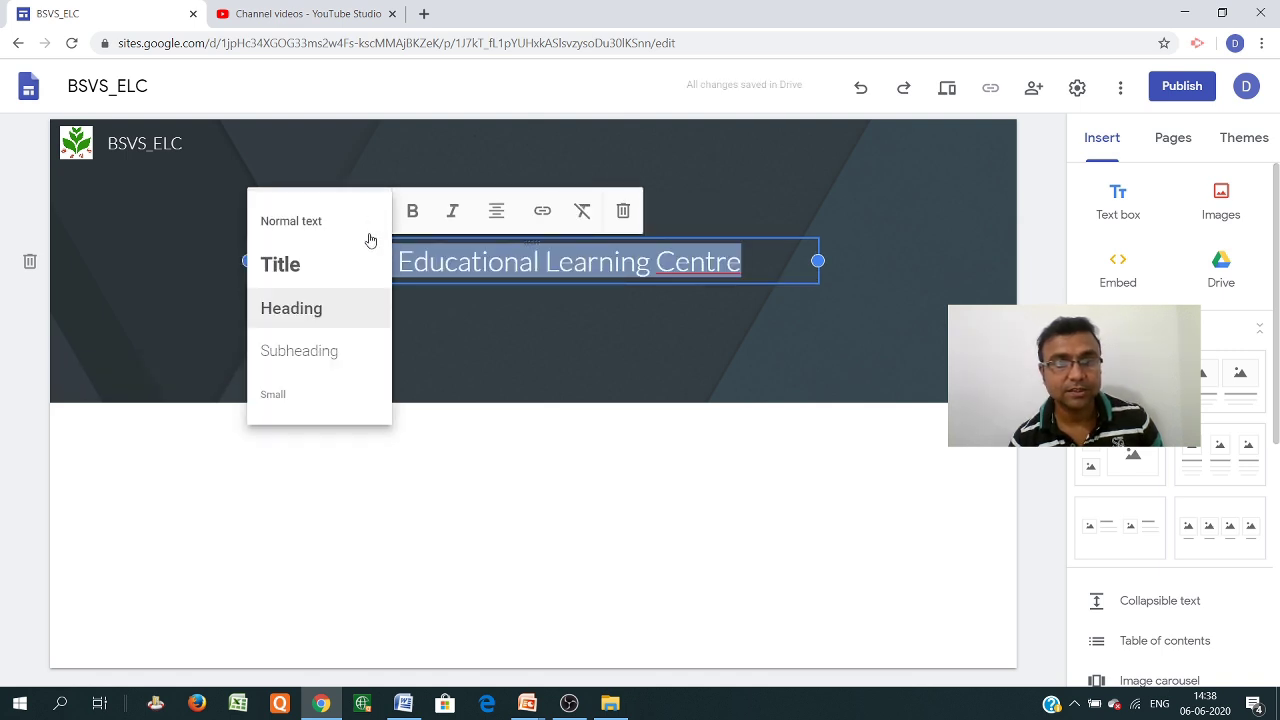
{"action": "left_click", "coordinate": [312, 403]}
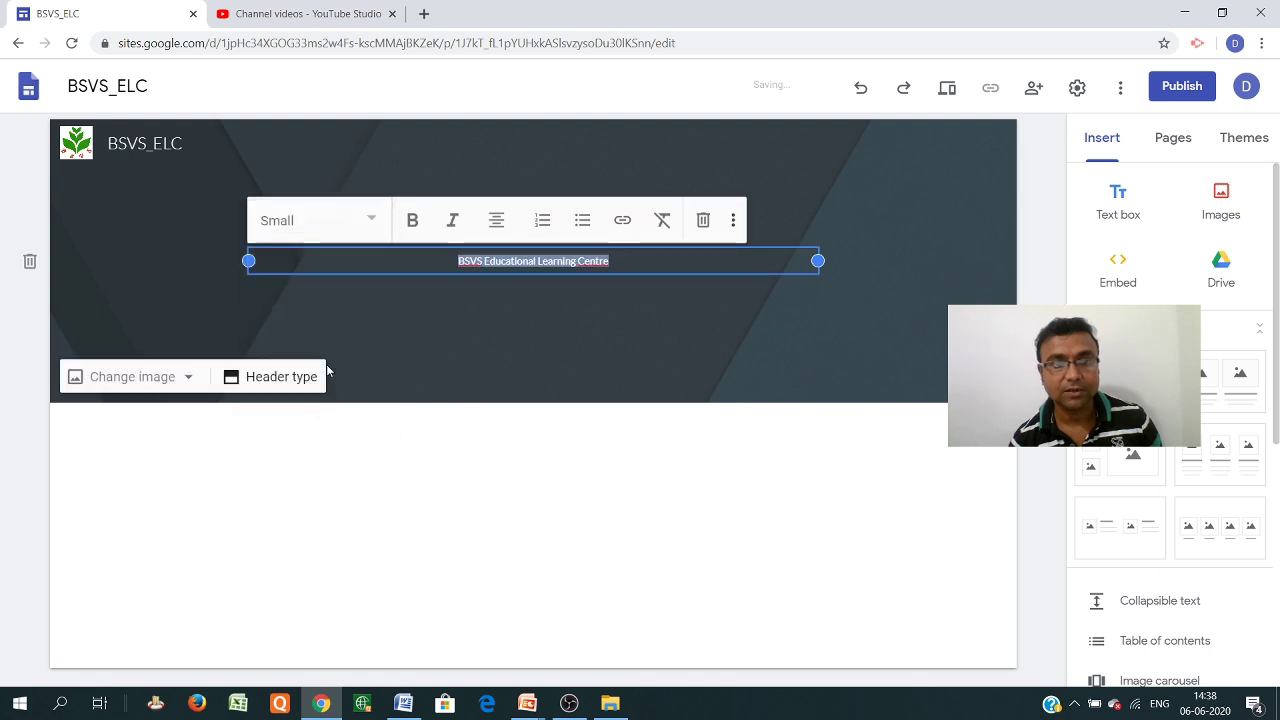
{"action": "left_click", "coordinate": [372, 221]}
{"action": "left_click", "coordinate": [288, 324]}
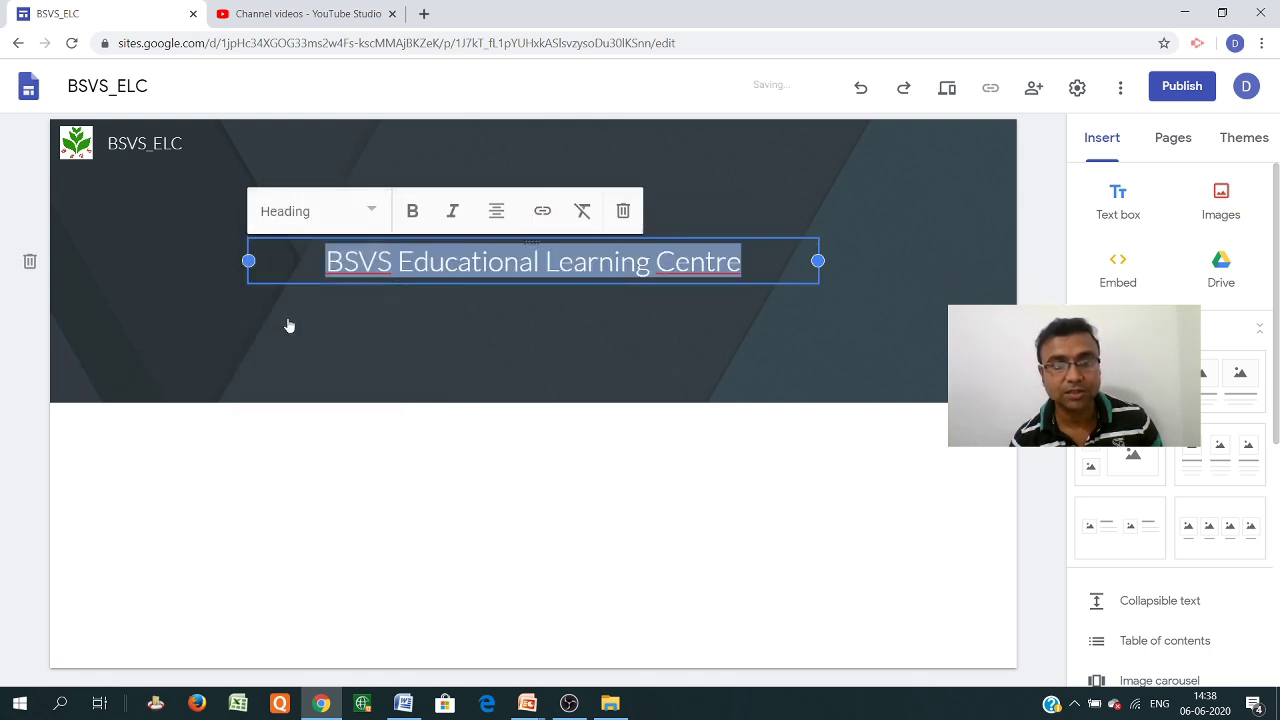
Make the title bold and italic and start adding a link to it
{"action": "left_click", "coordinate": [412, 215]}
{"action": "left_click", "coordinate": [450, 214]}
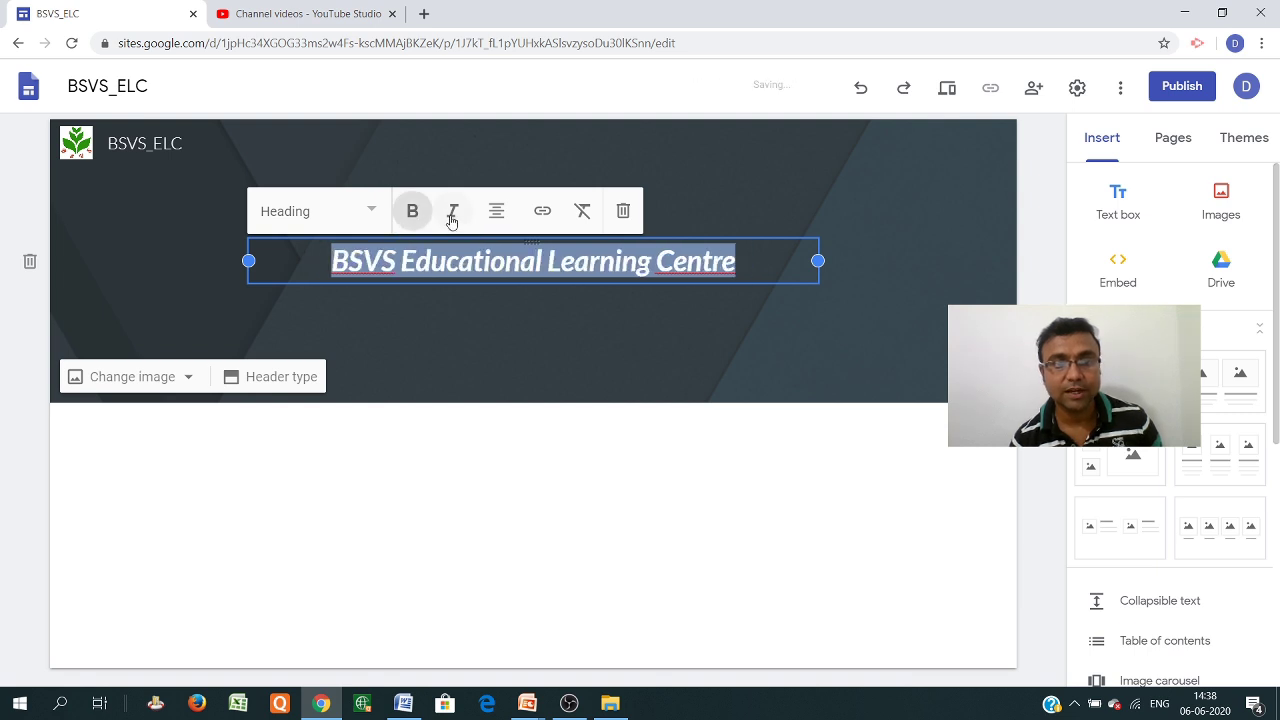
{"action": "left_click", "coordinate": [495, 218]}
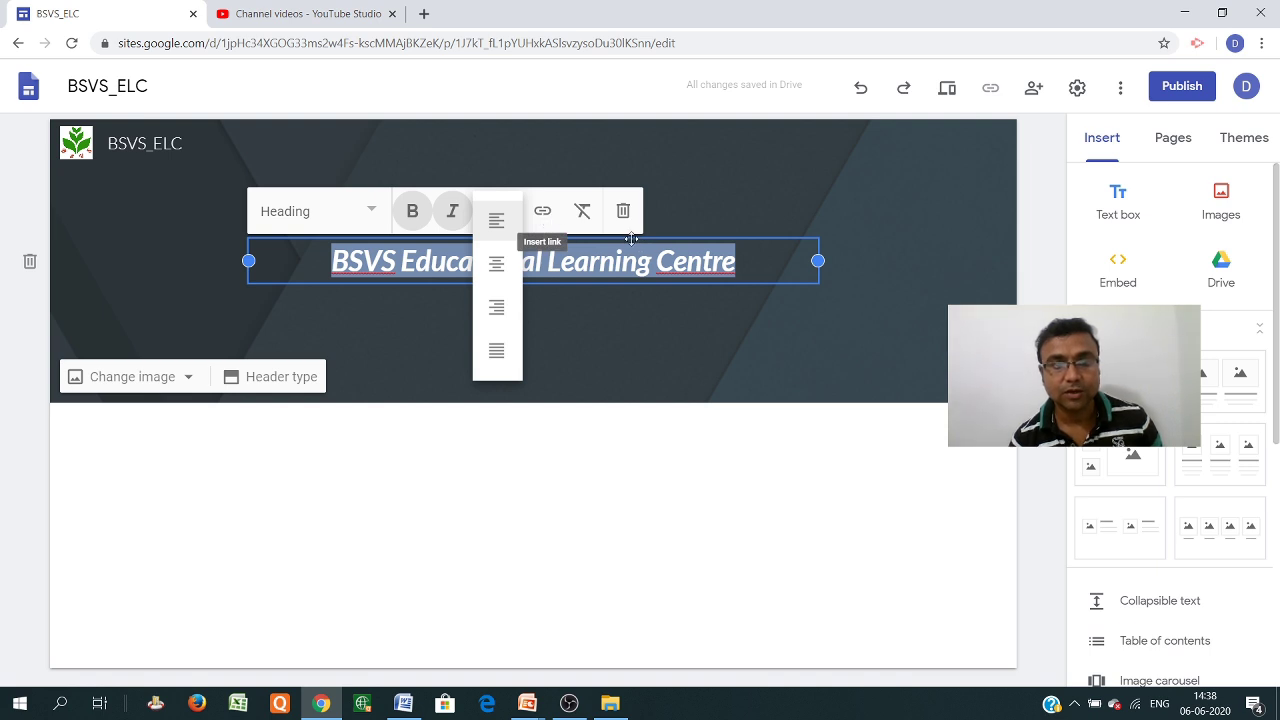
{"action": "left_click", "coordinate": [548, 216]}
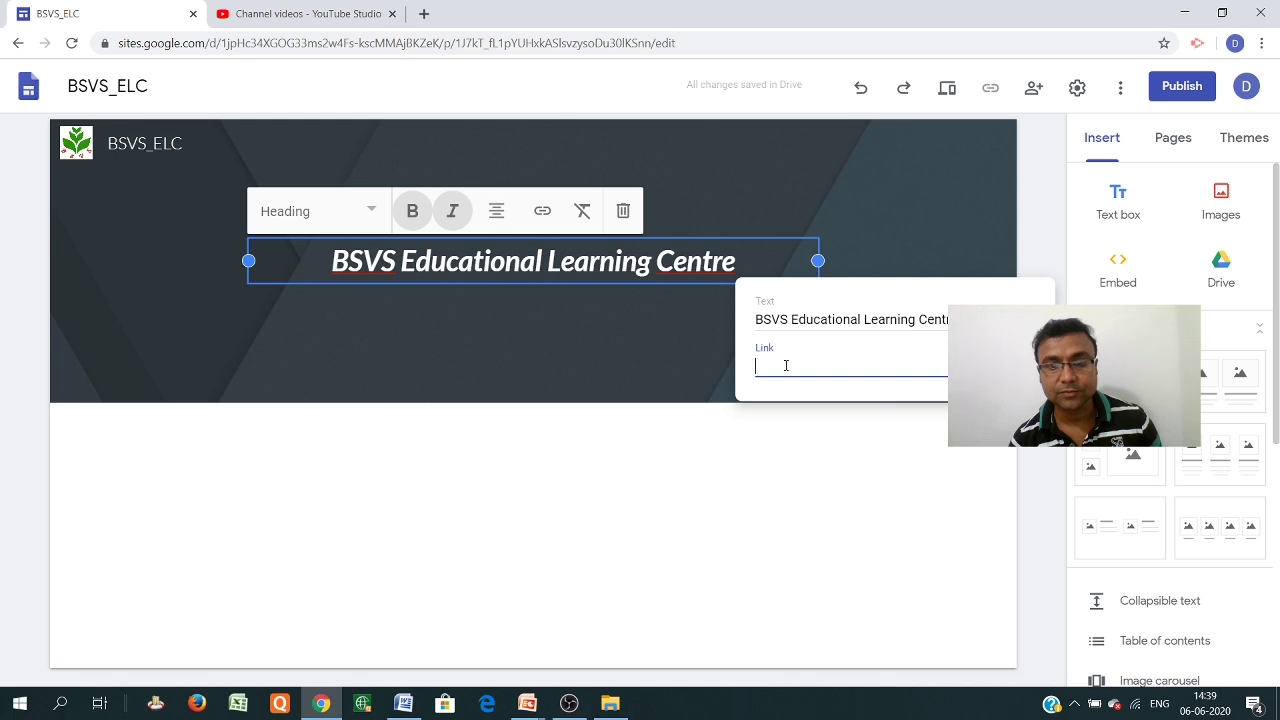
Dismiss the empty link box and select the header section
{"action": "left_click", "coordinate": [878, 447]}
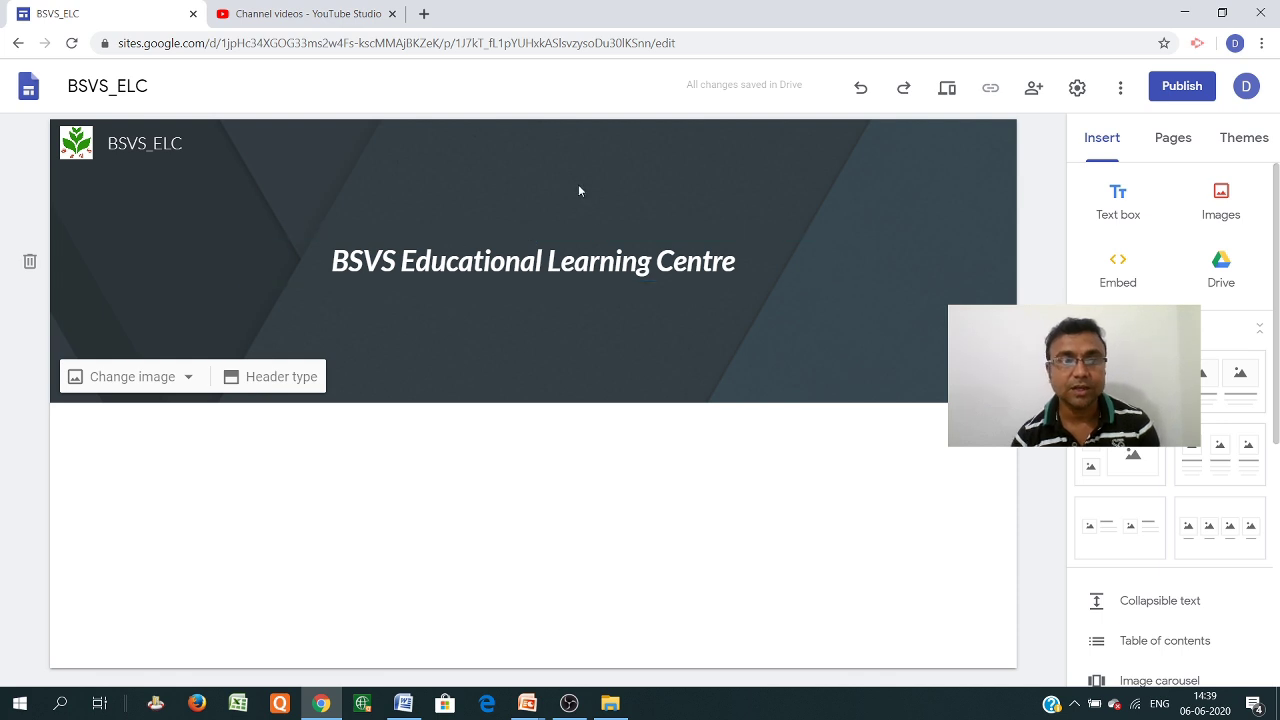
{"action": "left_click", "coordinate": [916, 240]}
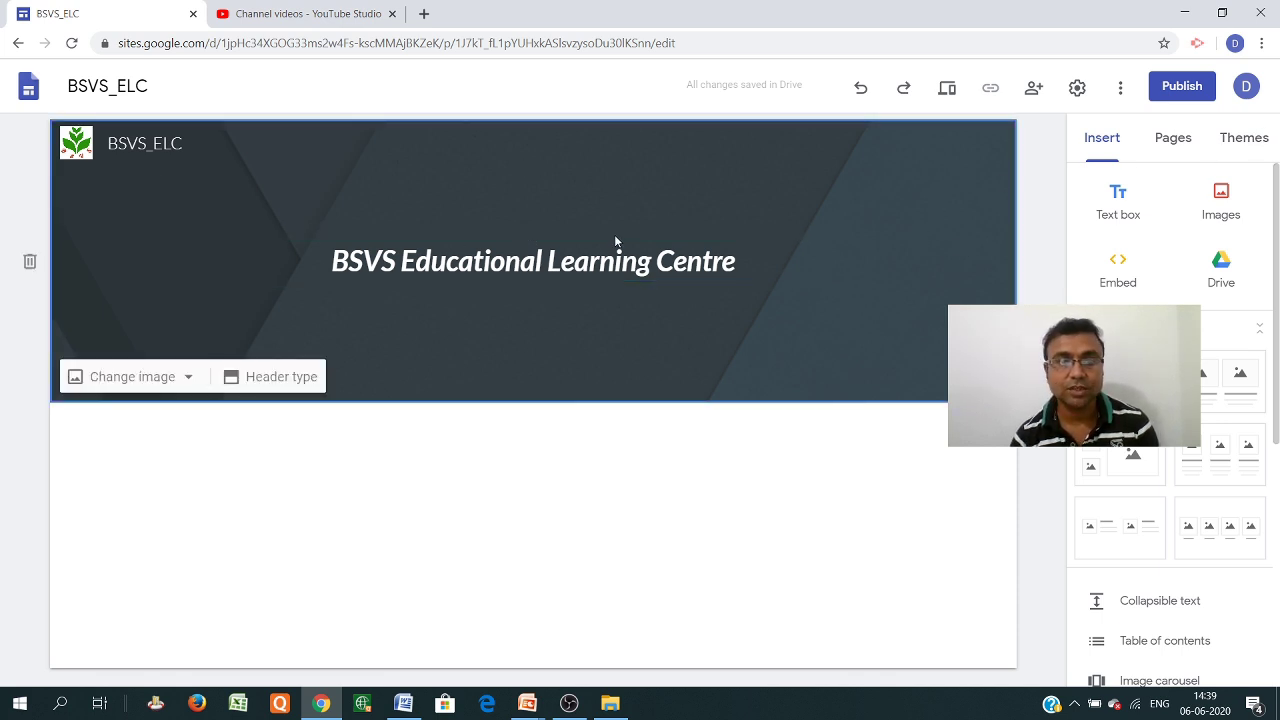
Preview the Simple theme's pink, teal and purple colour swatches, returning to pink
{"action": "left_click", "coordinate": [1250, 143]}
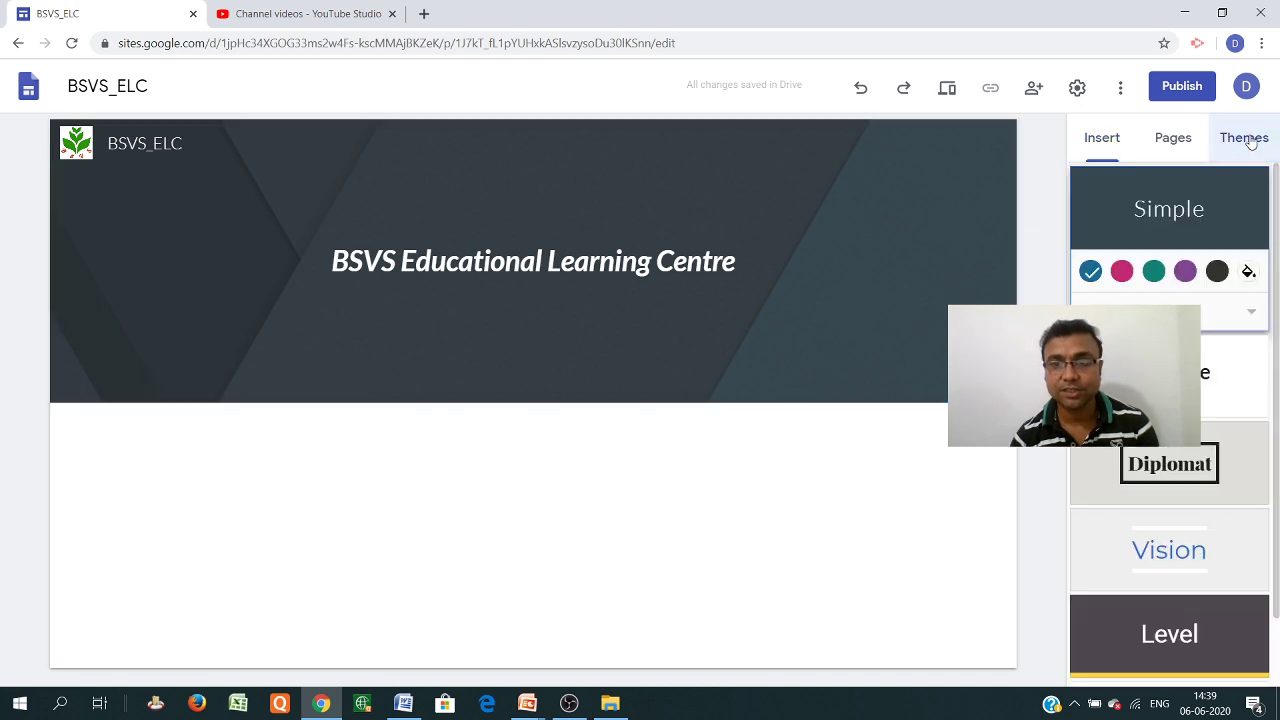
{"action": "left_click", "coordinate": [1121, 274]}
{"action": "left_click", "coordinate": [1153, 272]}
{"action": "left_click", "coordinate": [1185, 273]}
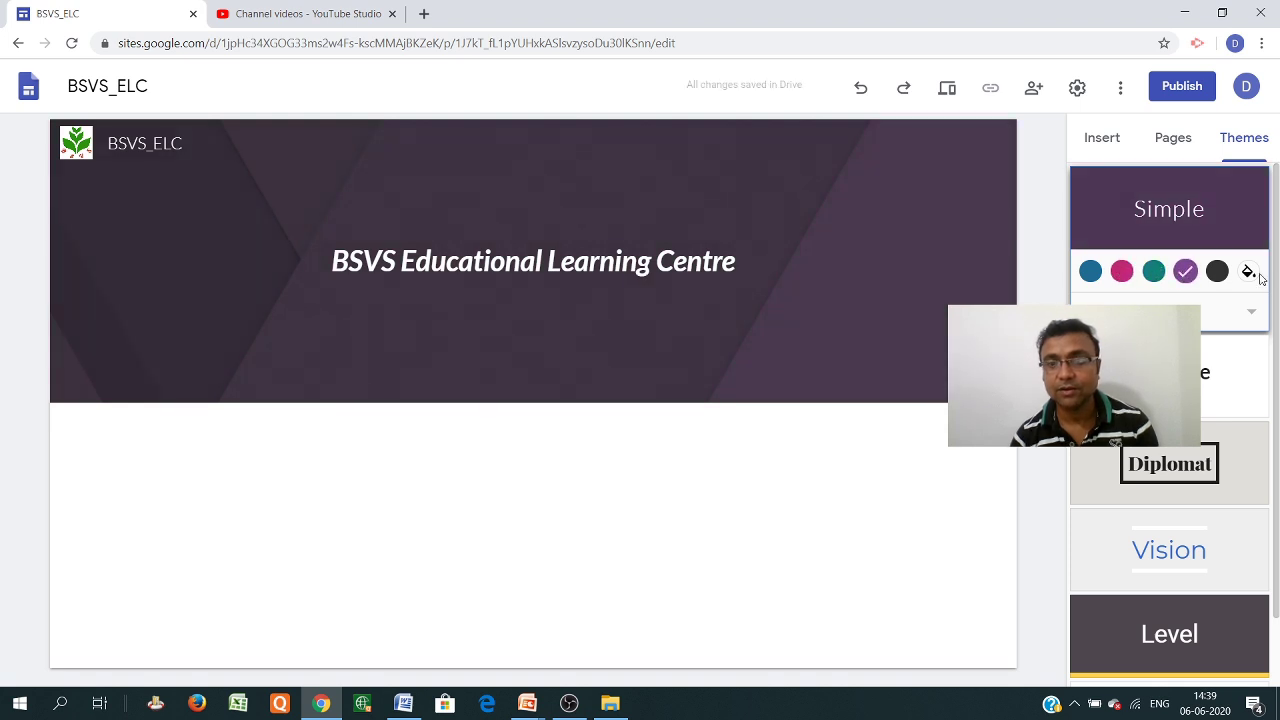
{"action": "left_click", "coordinate": [1118, 280]}
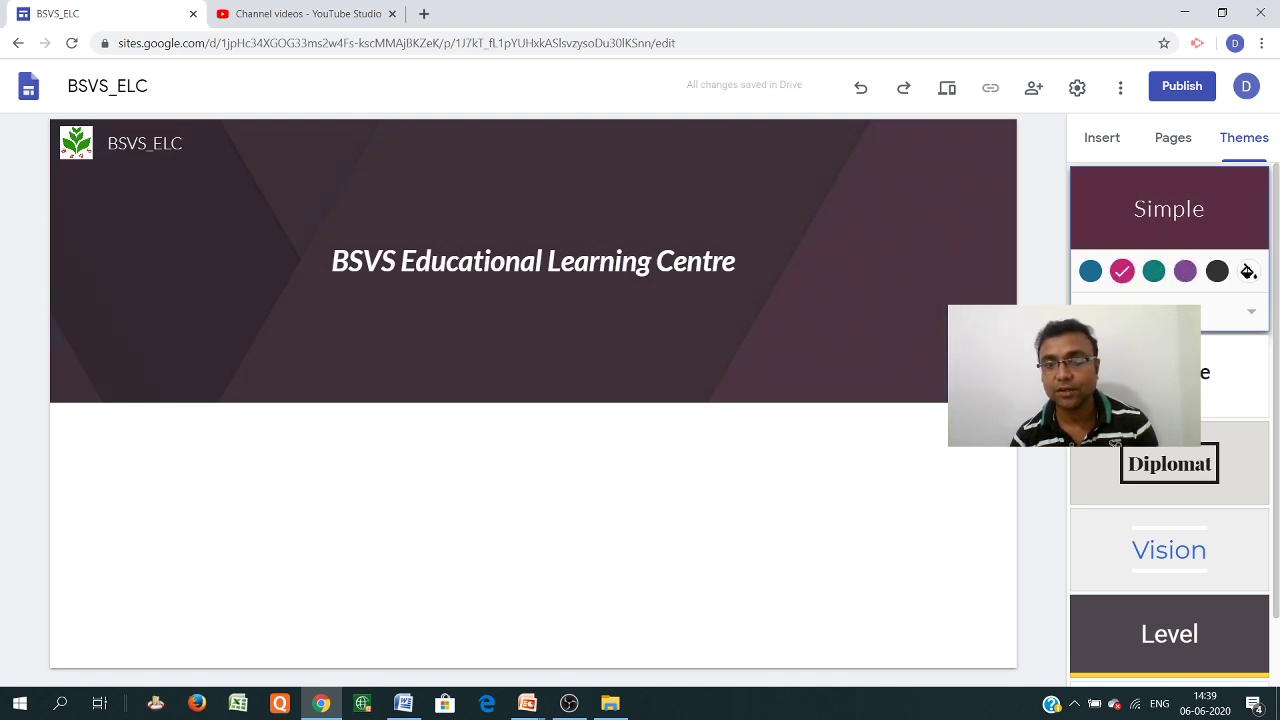
Apply a custom blue theme colour from the colour picker, then preview Aristotle
{"action": "left_click", "coordinate": [1249, 273]}
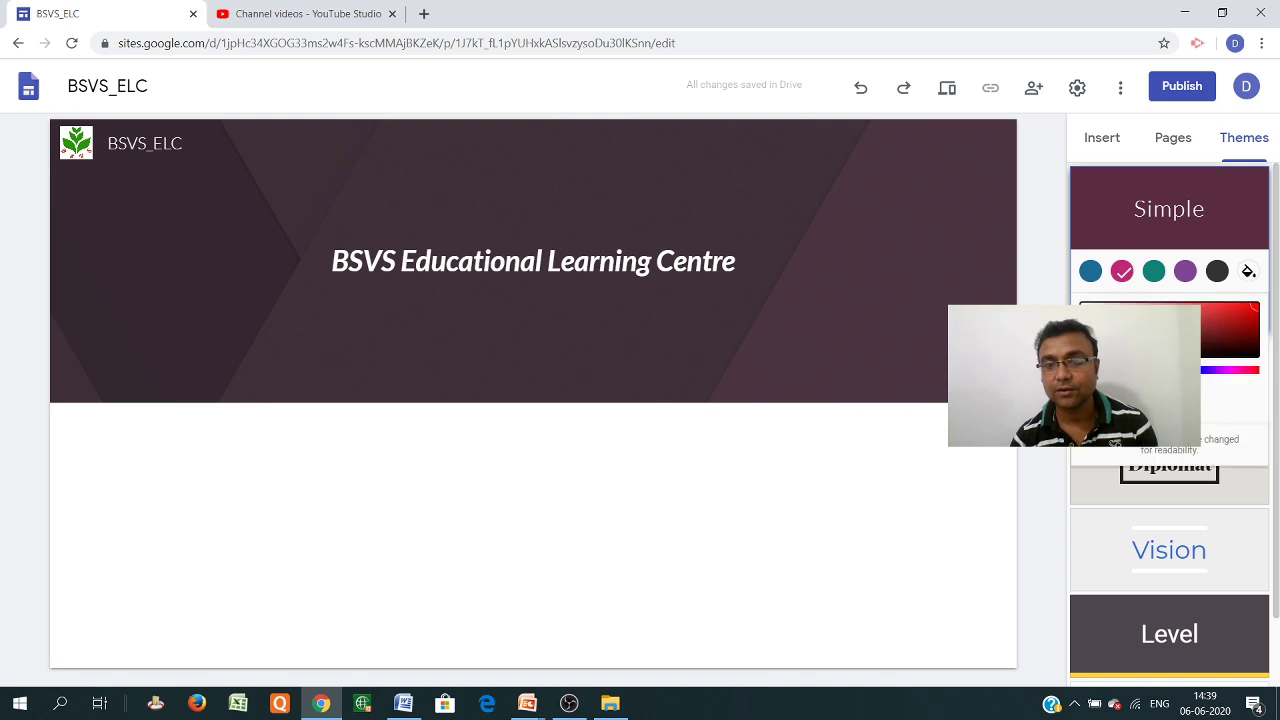
{"action": "left_click", "coordinate": [1106, 370]}
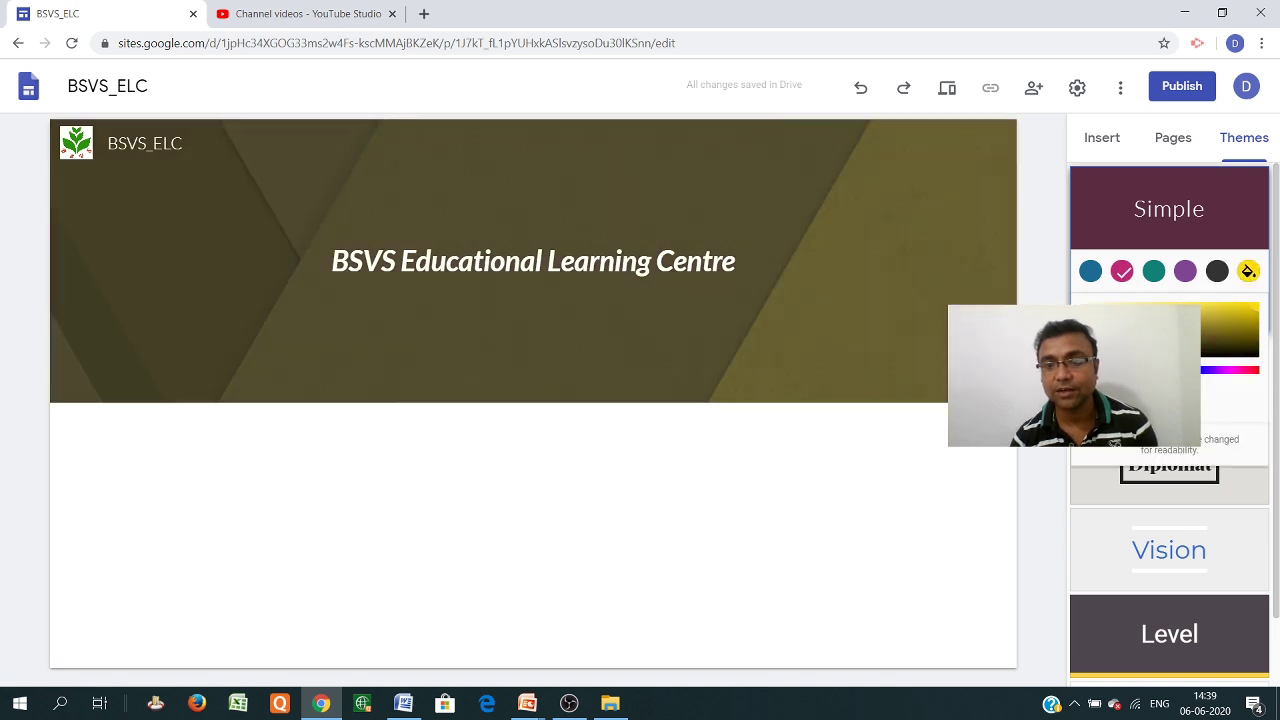
{"action": "left_click", "coordinate": [1139, 370]}
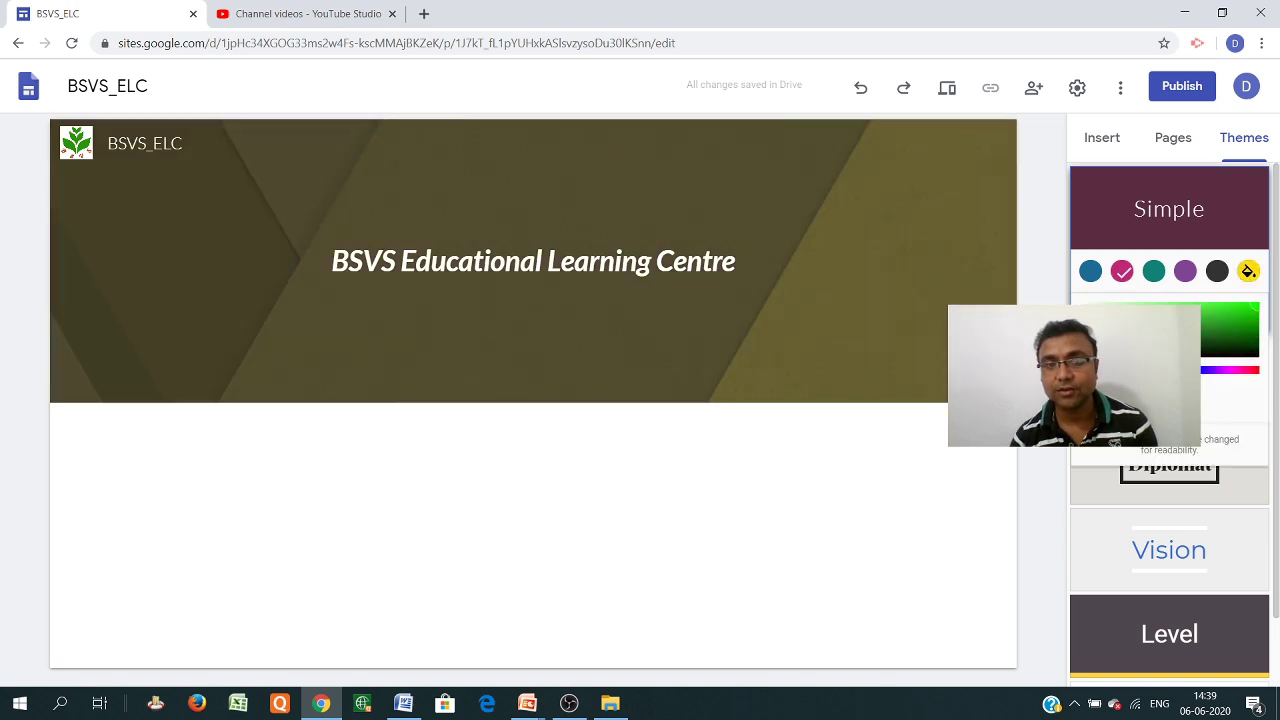
{"action": "left_click", "coordinate": [1203, 371]}
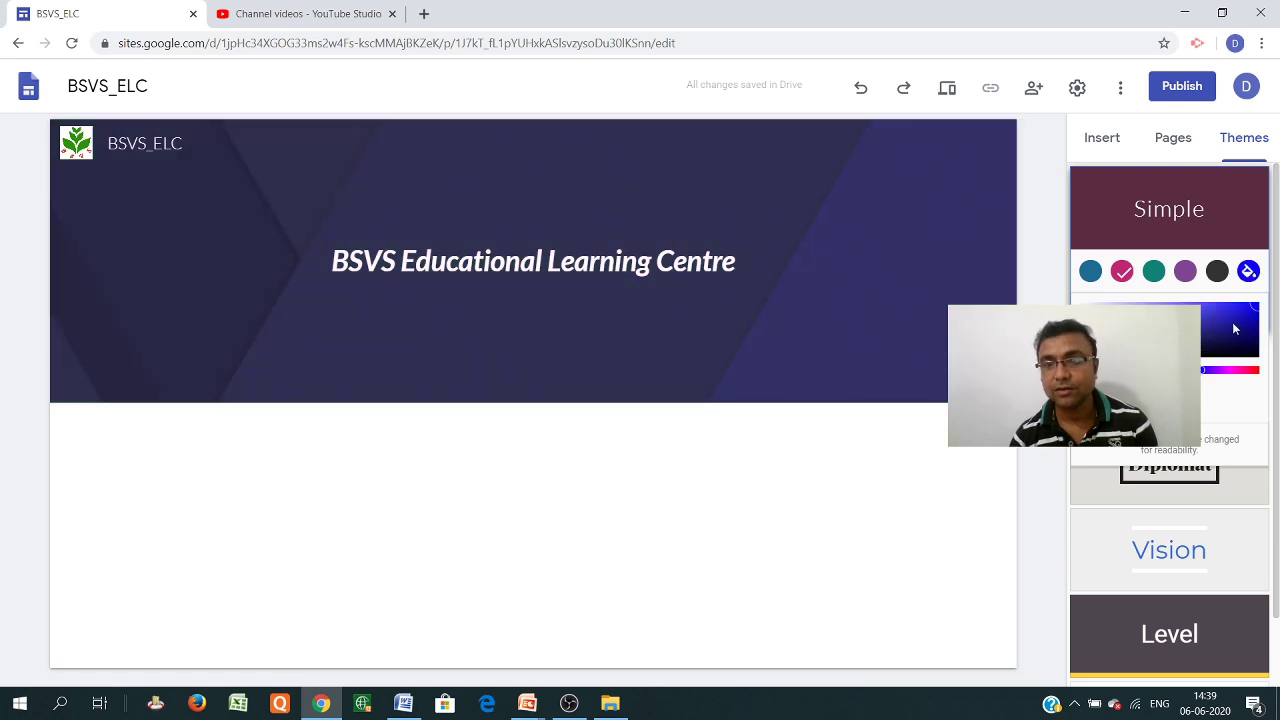
{"action": "left_click", "coordinate": [1136, 402]}
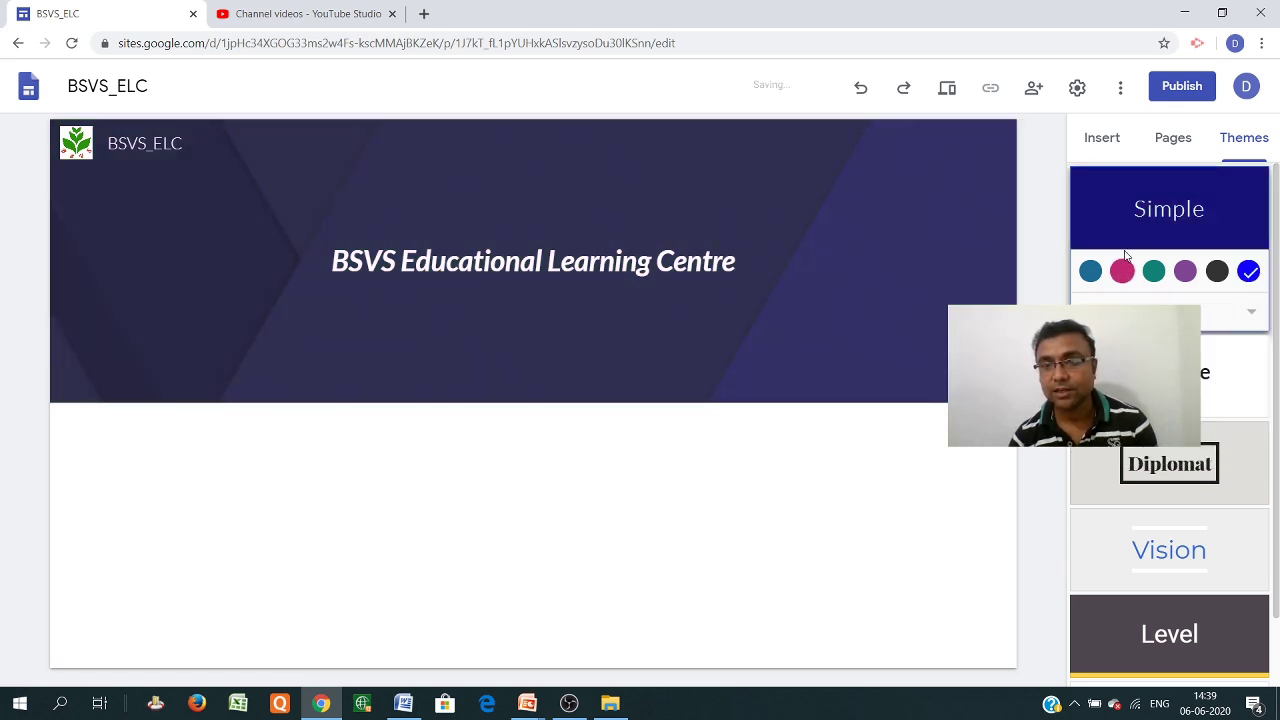
{"action": "left_click", "coordinate": [1150, 377]}
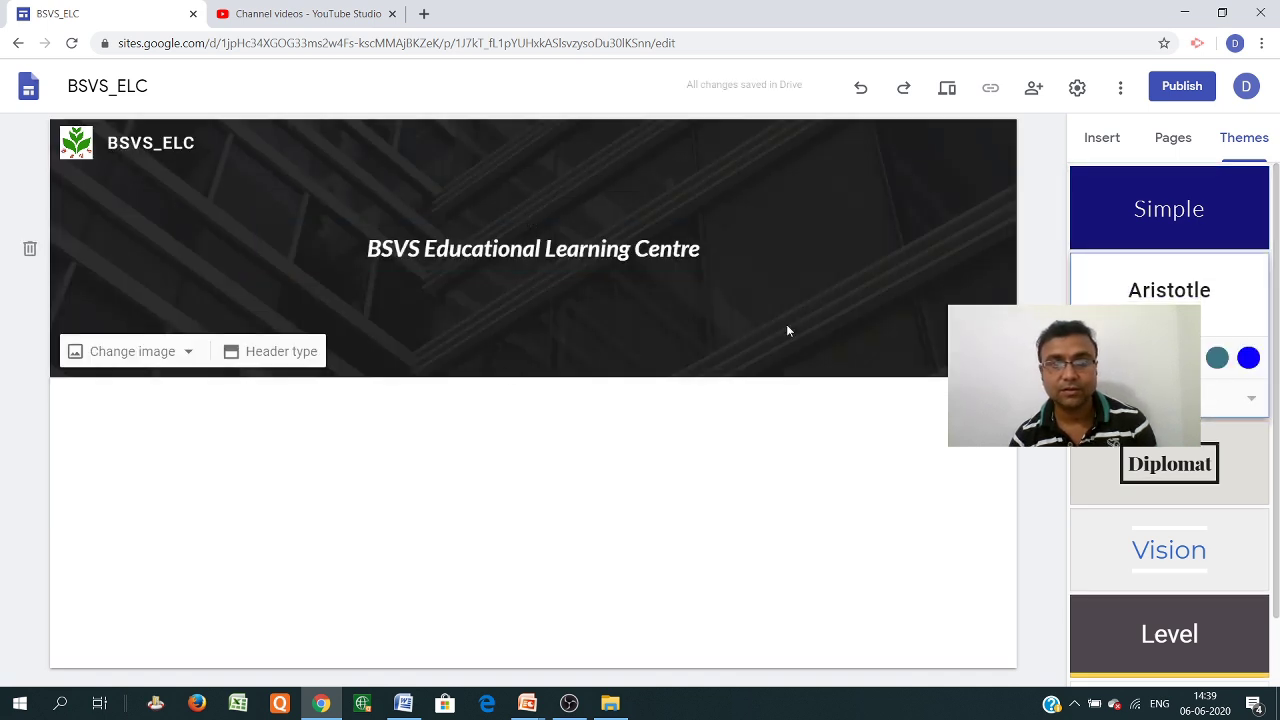
Preview the Diplomat and Vision themes, then apply the Level theme
{"action": "left_click", "coordinate": [1168, 484]}
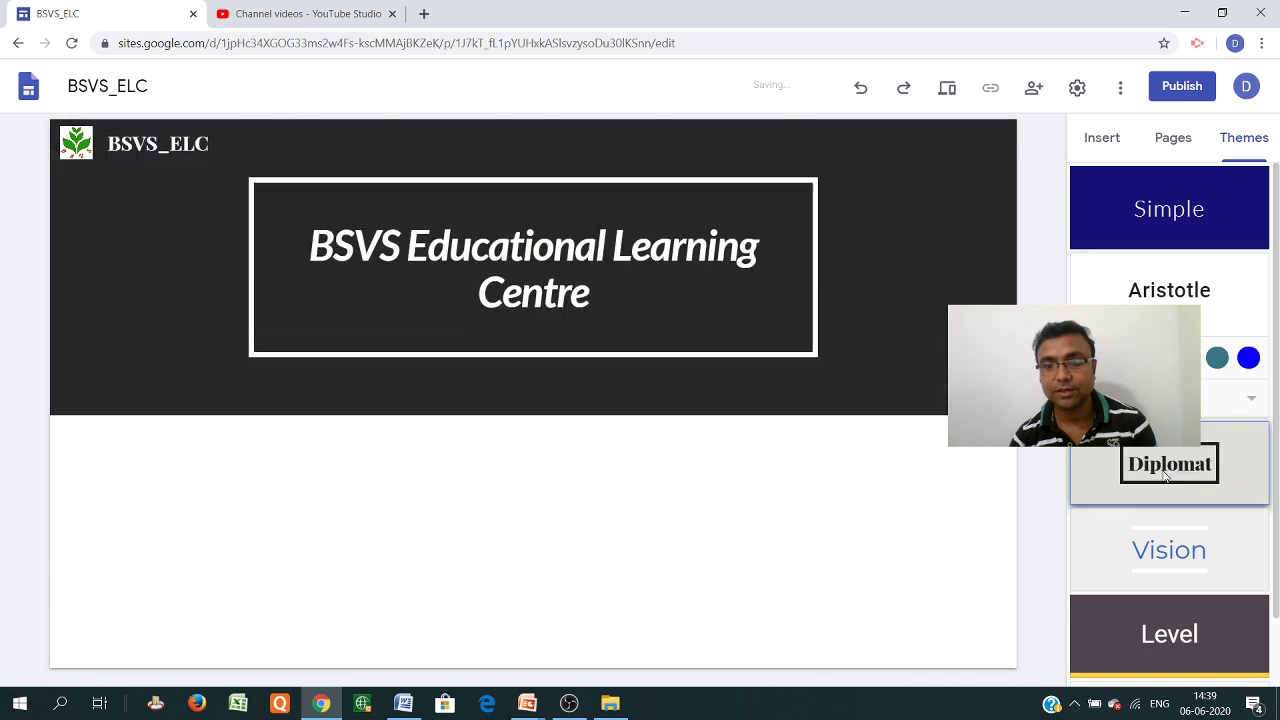
{"action": "left_click", "coordinate": [1167, 540]}
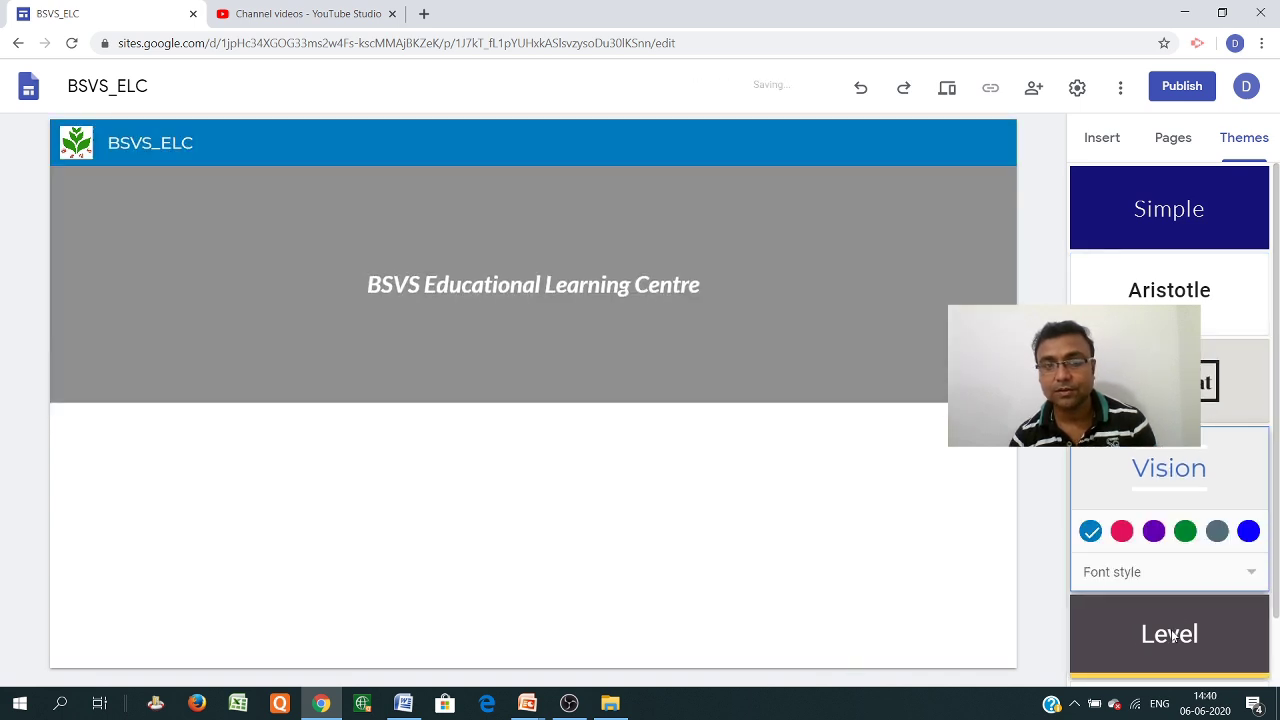
{"action": "left_click", "coordinate": [1172, 636]}
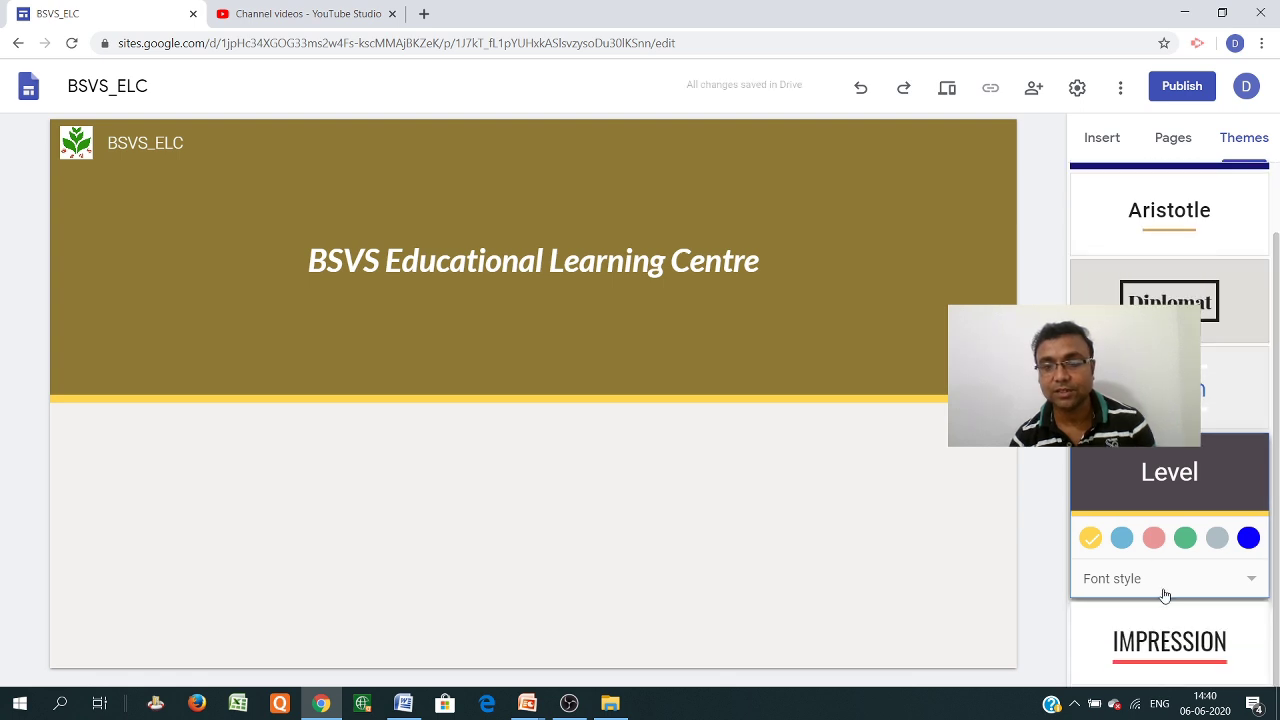
{"action": "scroll", "coordinate": [1163, 591], "scroll_direction": "up", "scroll_amount": 1}
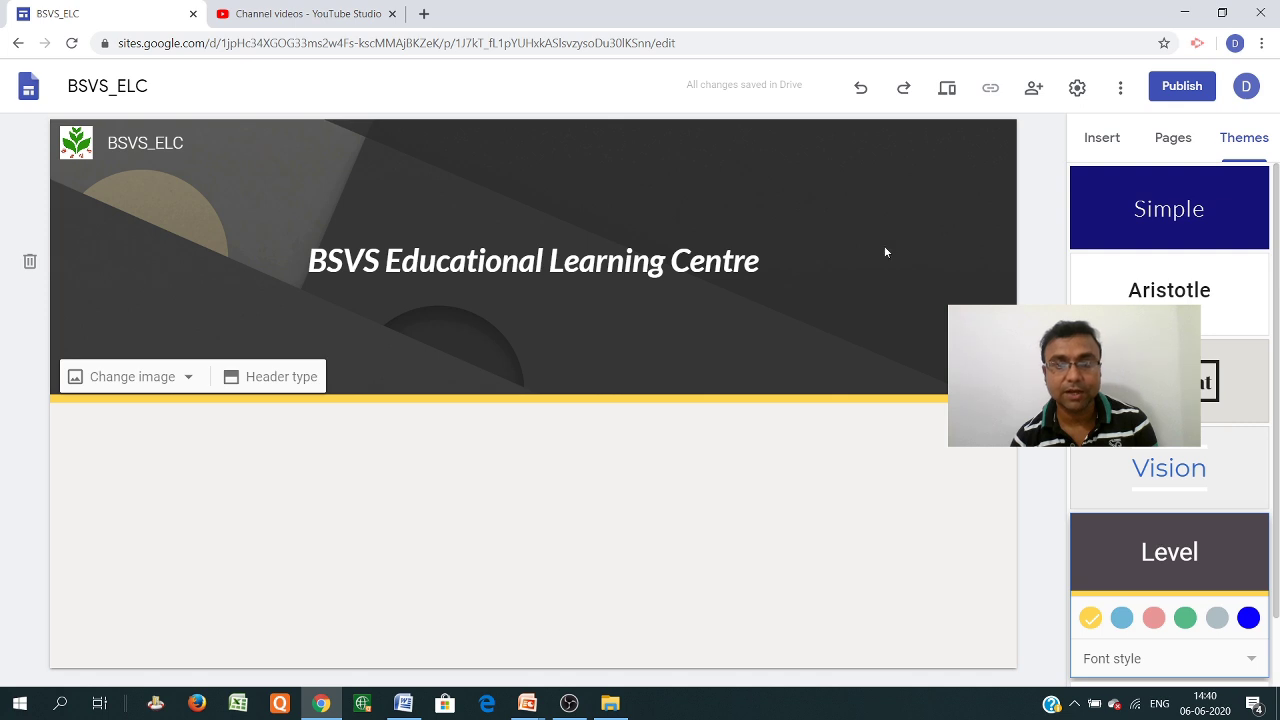
Replace the header image with the laptop-and-coffee photo from the image gallery
{"action": "left_click", "coordinate": [190, 383]}
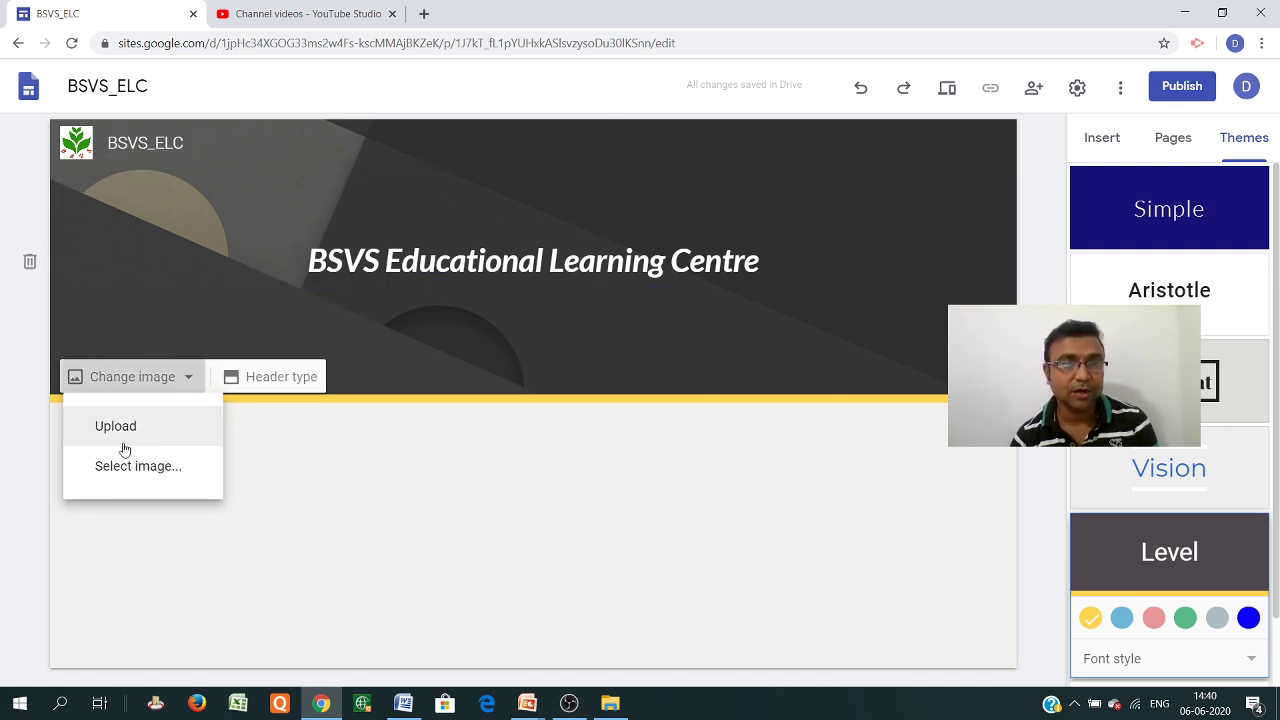
{"action": "left_click", "coordinate": [137, 474]}
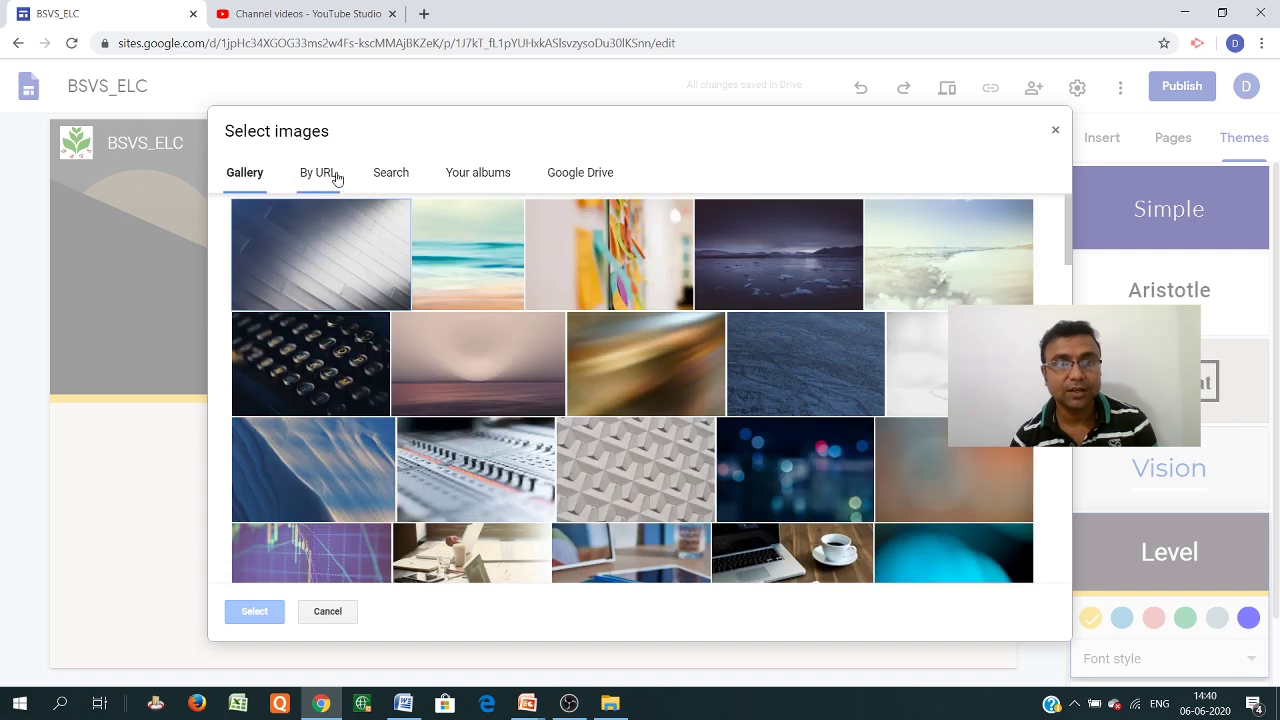
{"action": "scroll", "coordinate": [745, 373], "scroll_direction": "down", "scroll_amount": 4}
{"action": "scroll", "coordinate": [748, 374], "scroll_direction": "up", "scroll_amount": 2}
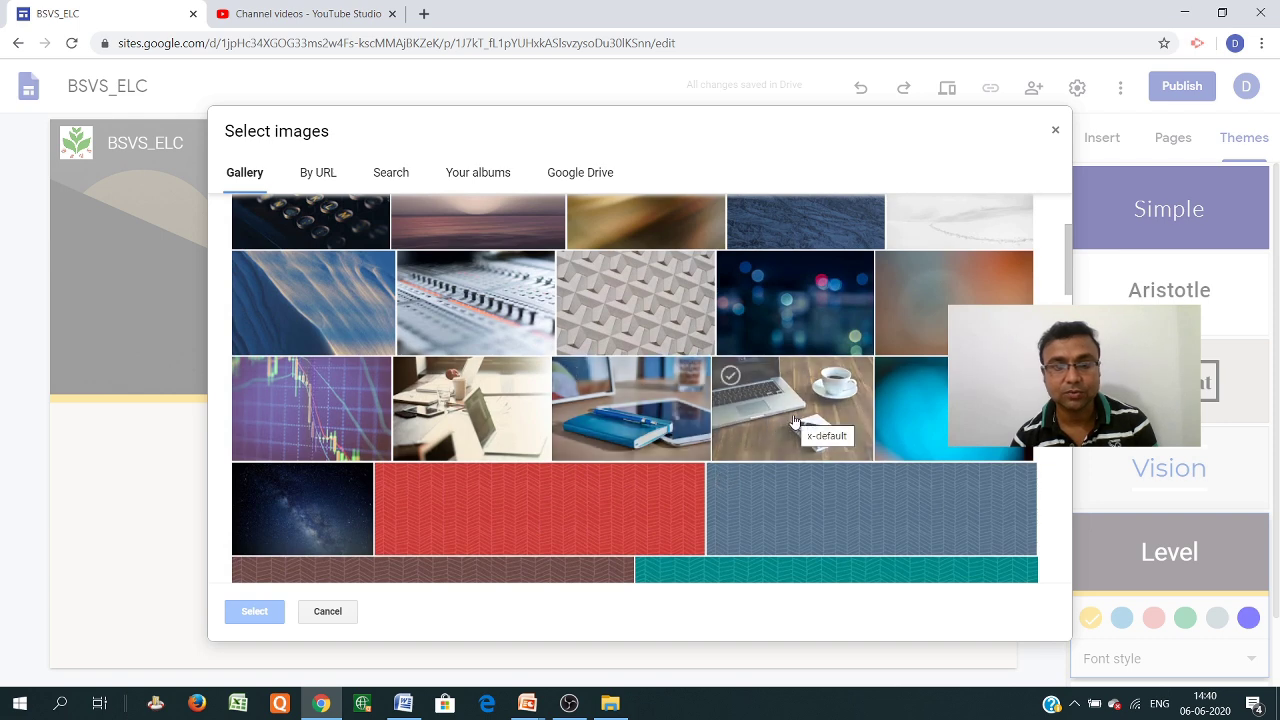
{"action": "double_click", "coordinate": [794, 421]}
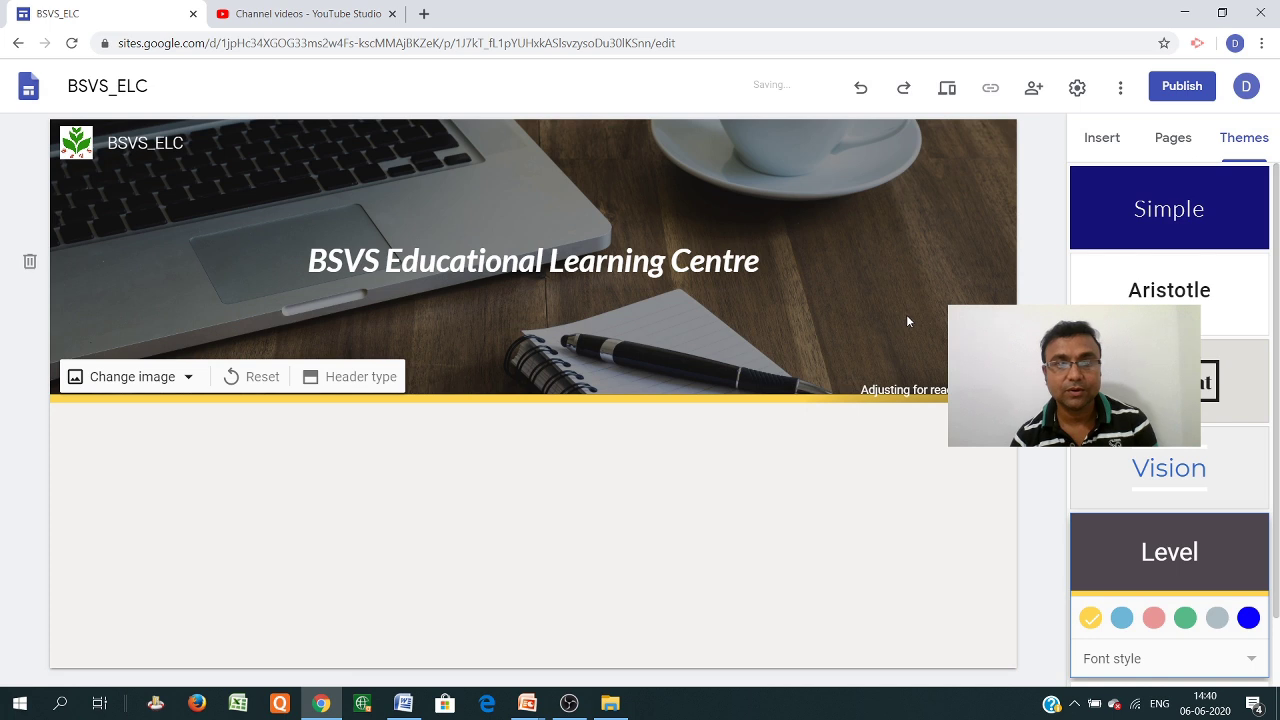
{"action": "left_click", "coordinate": [358, 386]}
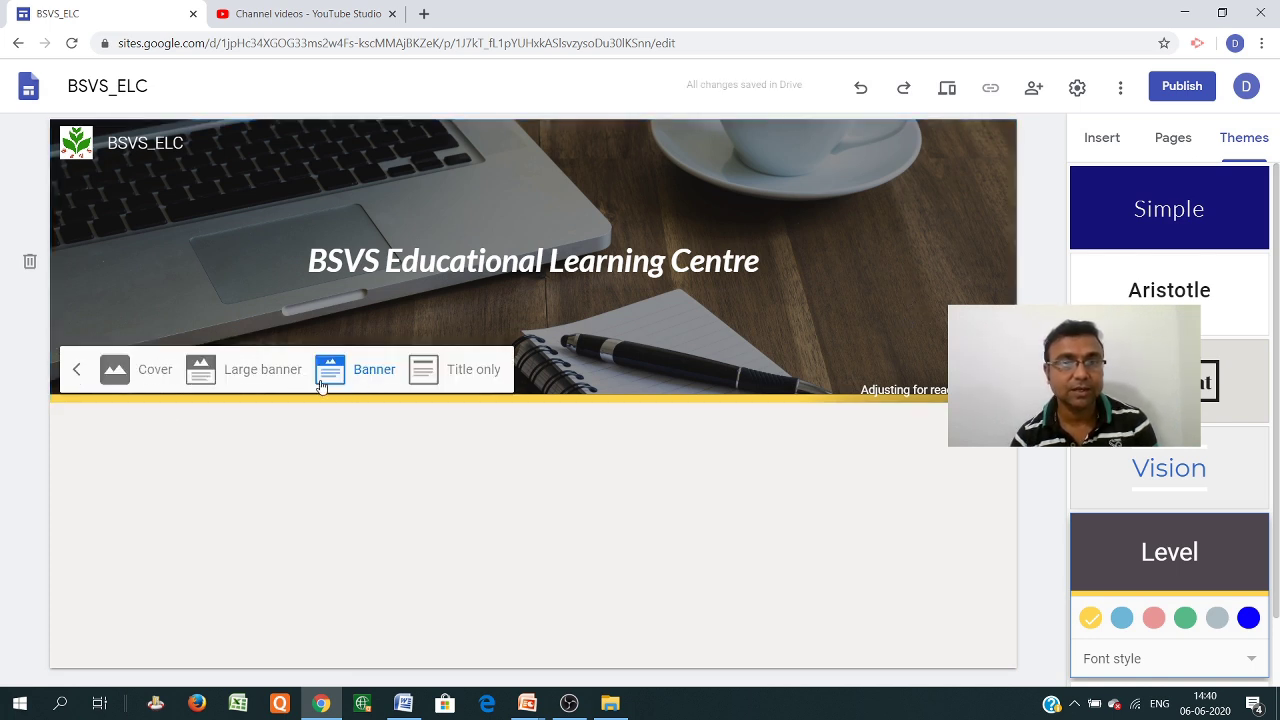
{"action": "left_click", "coordinate": [141, 372]}
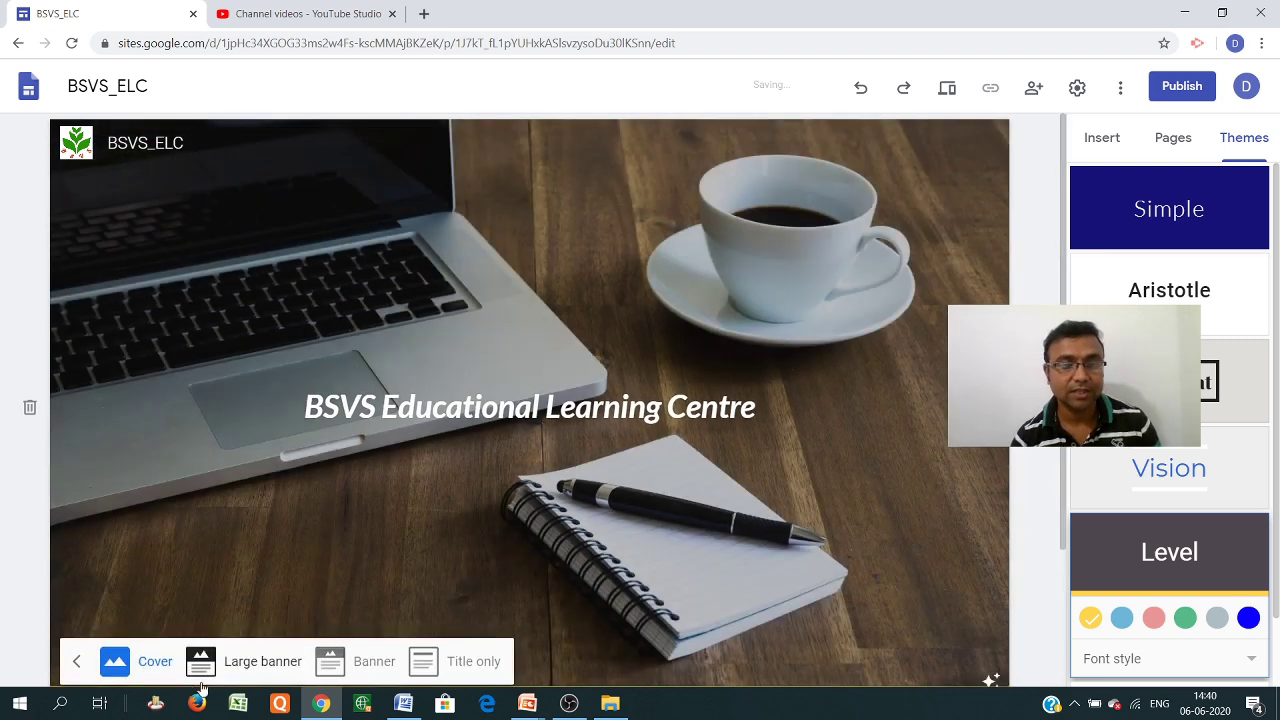
{"action": "left_click", "coordinate": [240, 664]}
{"action": "left_click", "coordinate": [371, 455]}
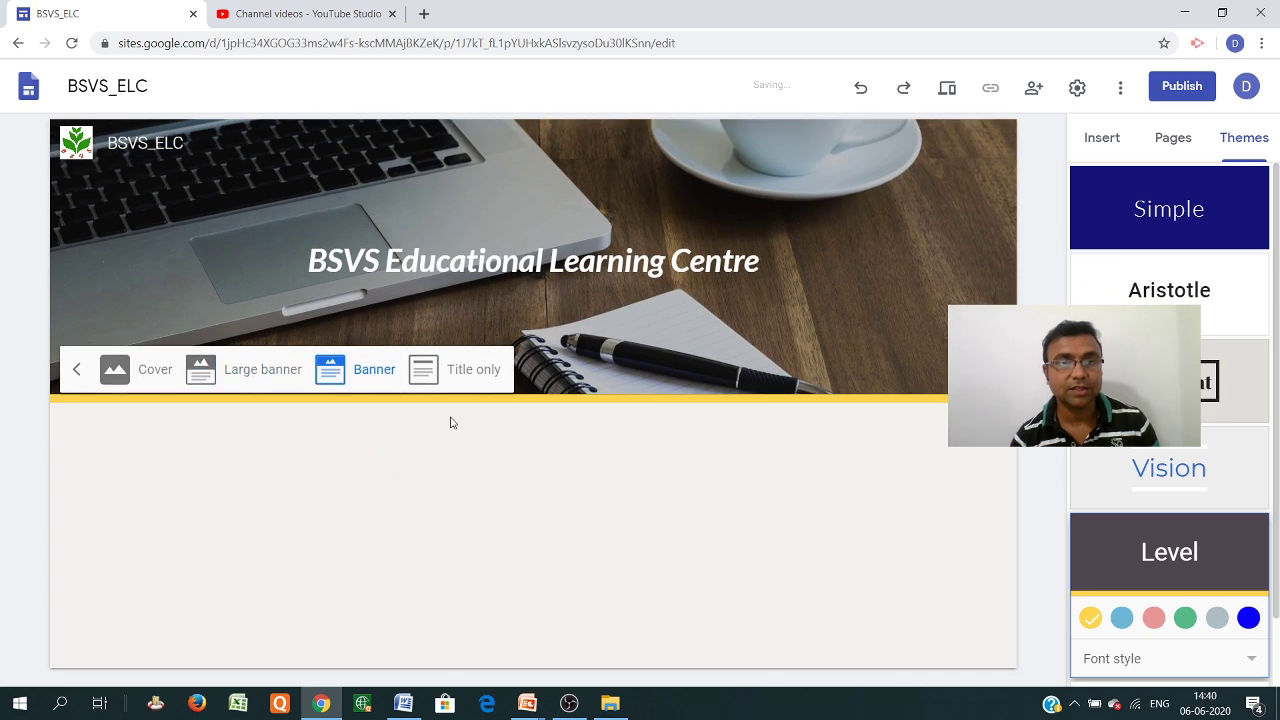
{"action": "left_click", "coordinate": [474, 377]}
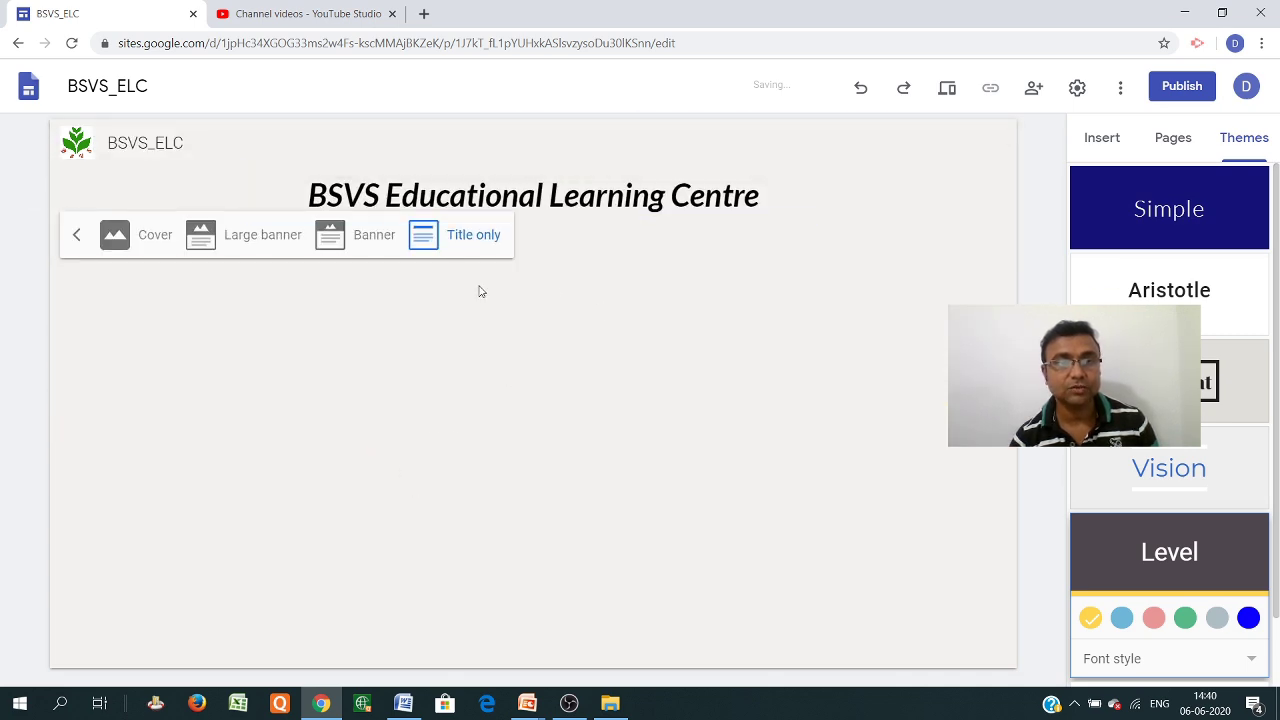
{"action": "left_click", "coordinate": [362, 236]}
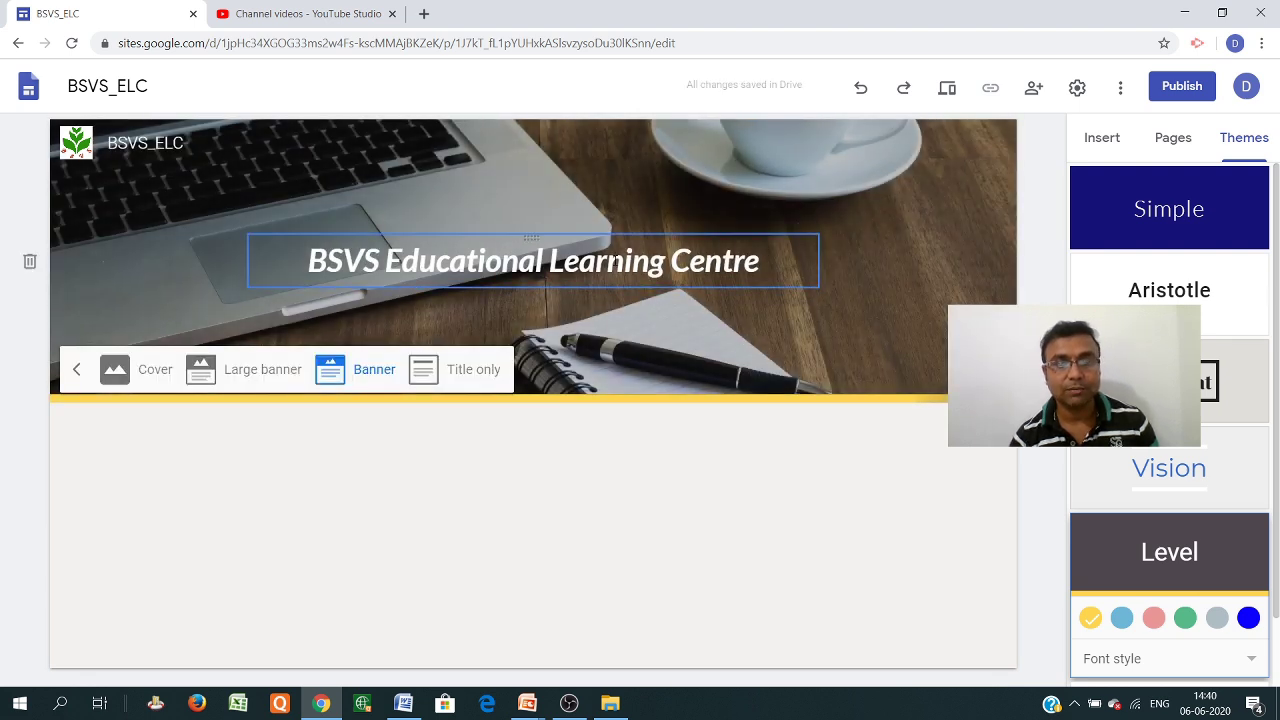
{"action": "left_click", "coordinate": [608, 261]}
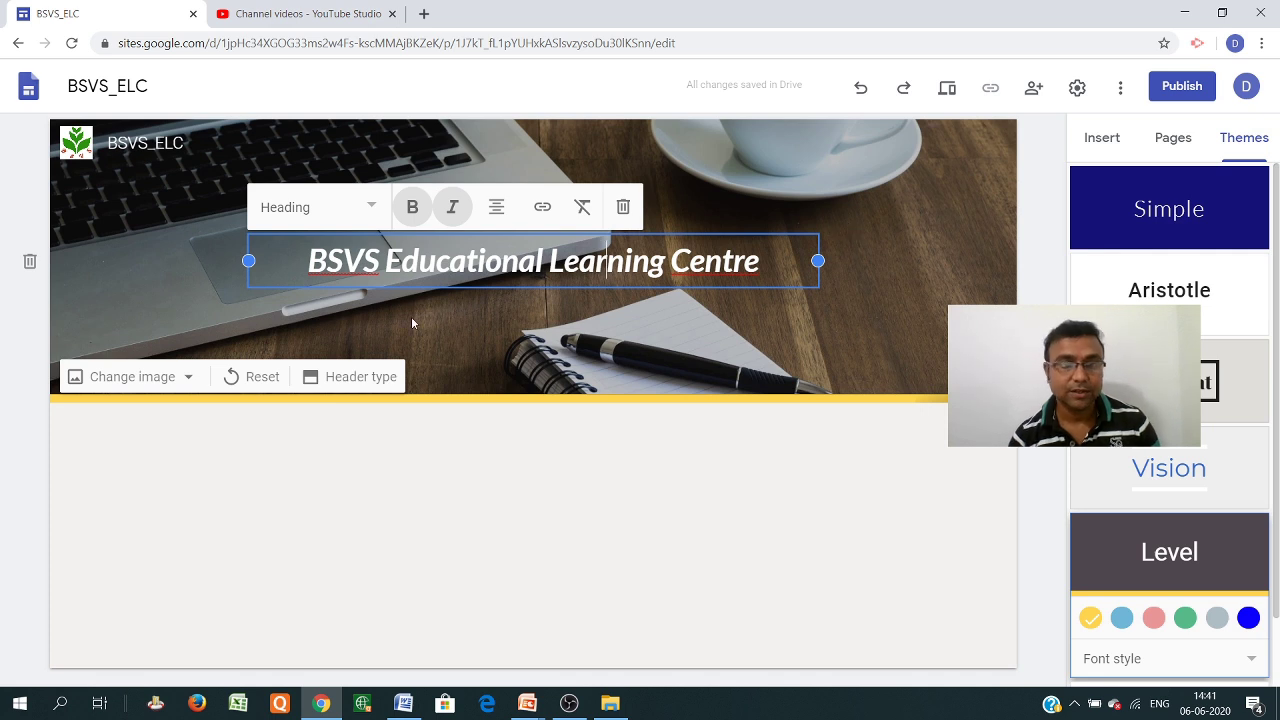
{"action": "left_click", "coordinate": [461, 487]}
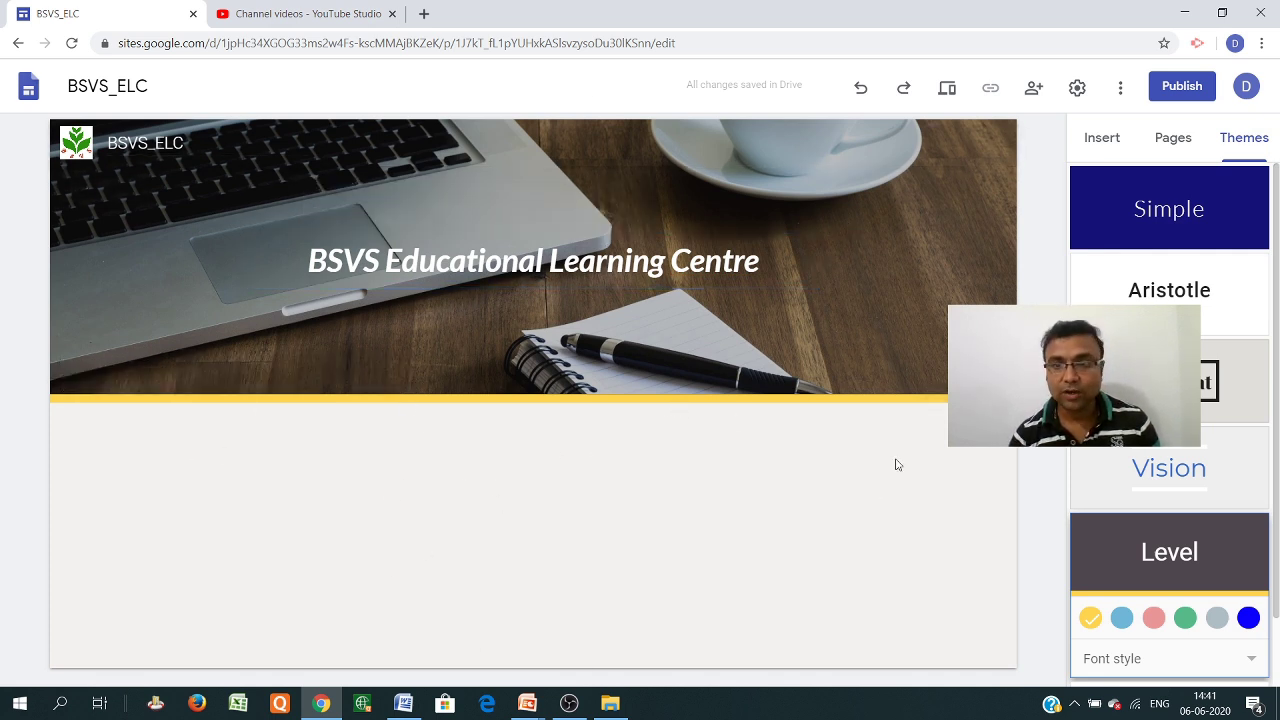
Glance at the Pages and Themes tabs, then scroll through the Insert panel's elements
{"action": "left_click", "coordinate": [1100, 142]}
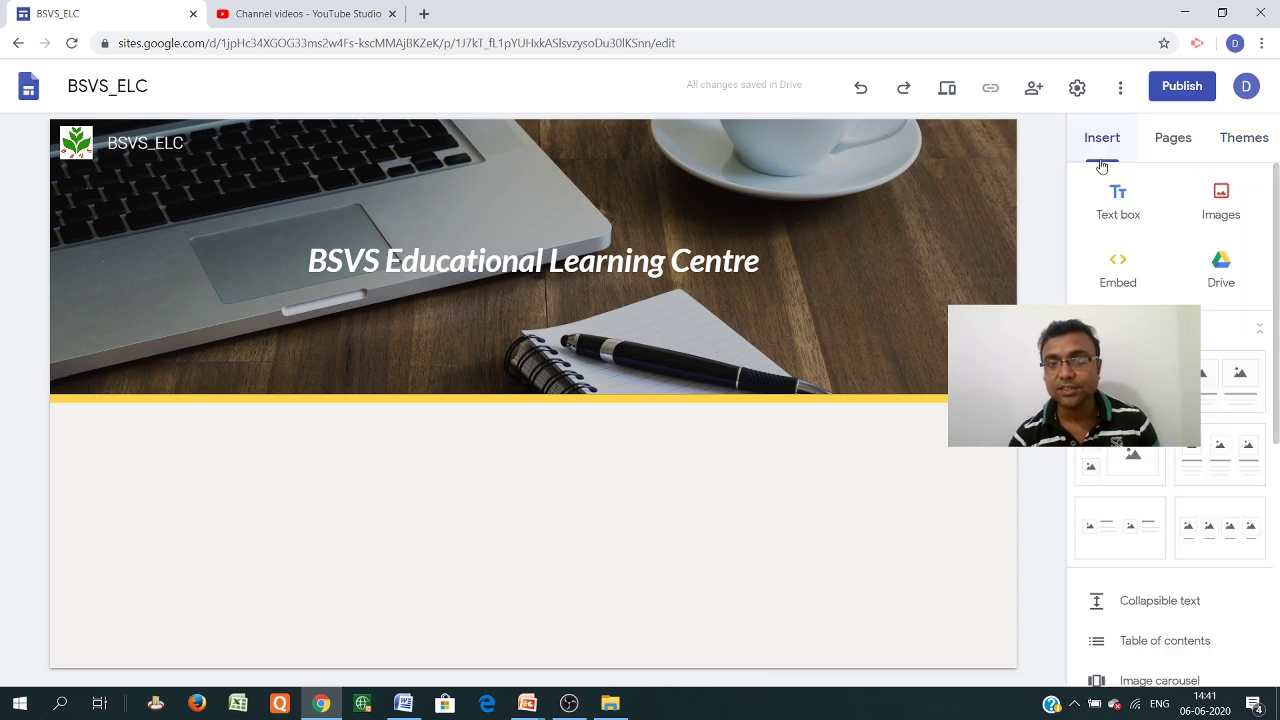
{"action": "left_click", "coordinate": [1175, 141]}
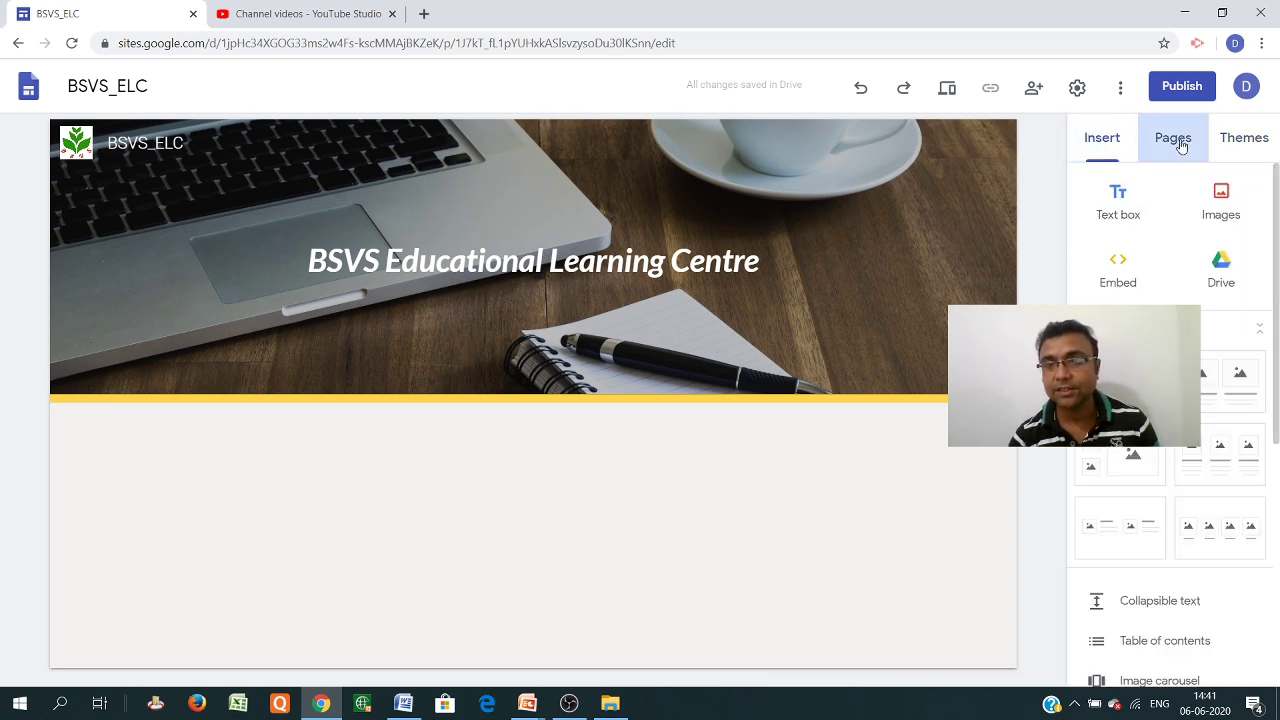
{"action": "left_click", "coordinate": [1254, 145]}
{"action": "left_click", "coordinate": [1105, 146]}
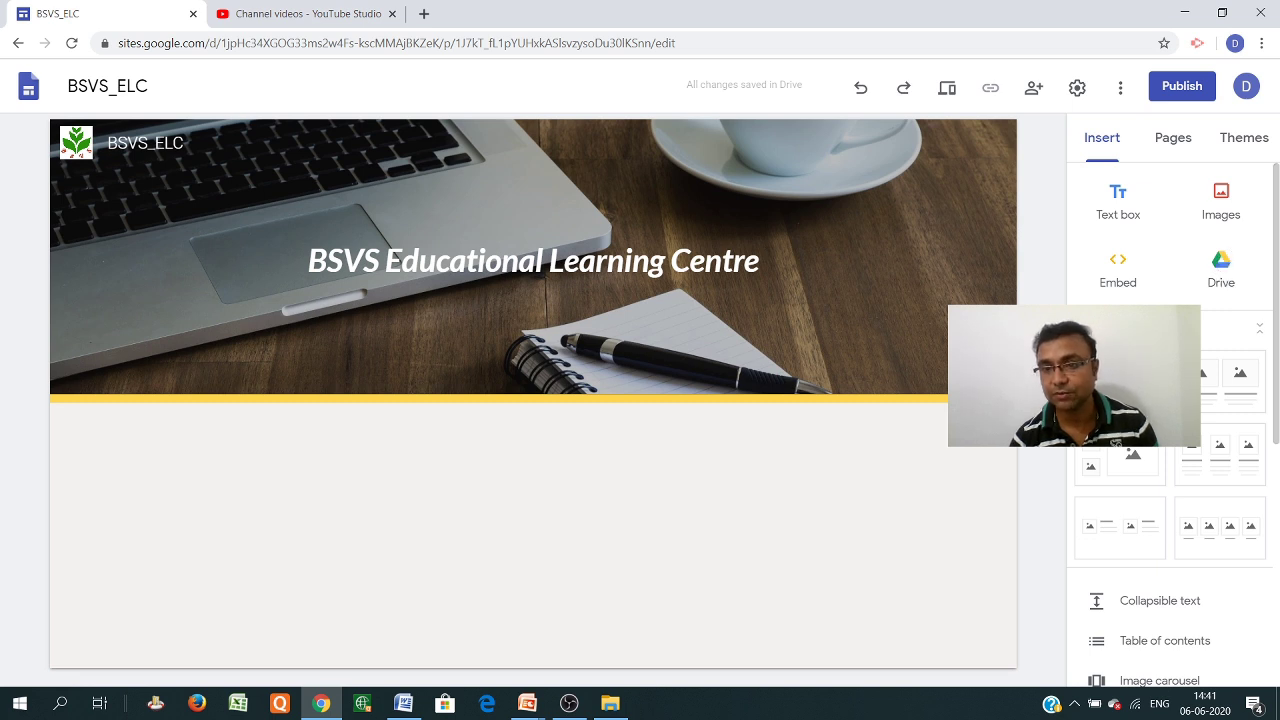
{"action": "scroll", "coordinate": [1170, 424], "scroll_direction": "down", "scroll_amount": 3}
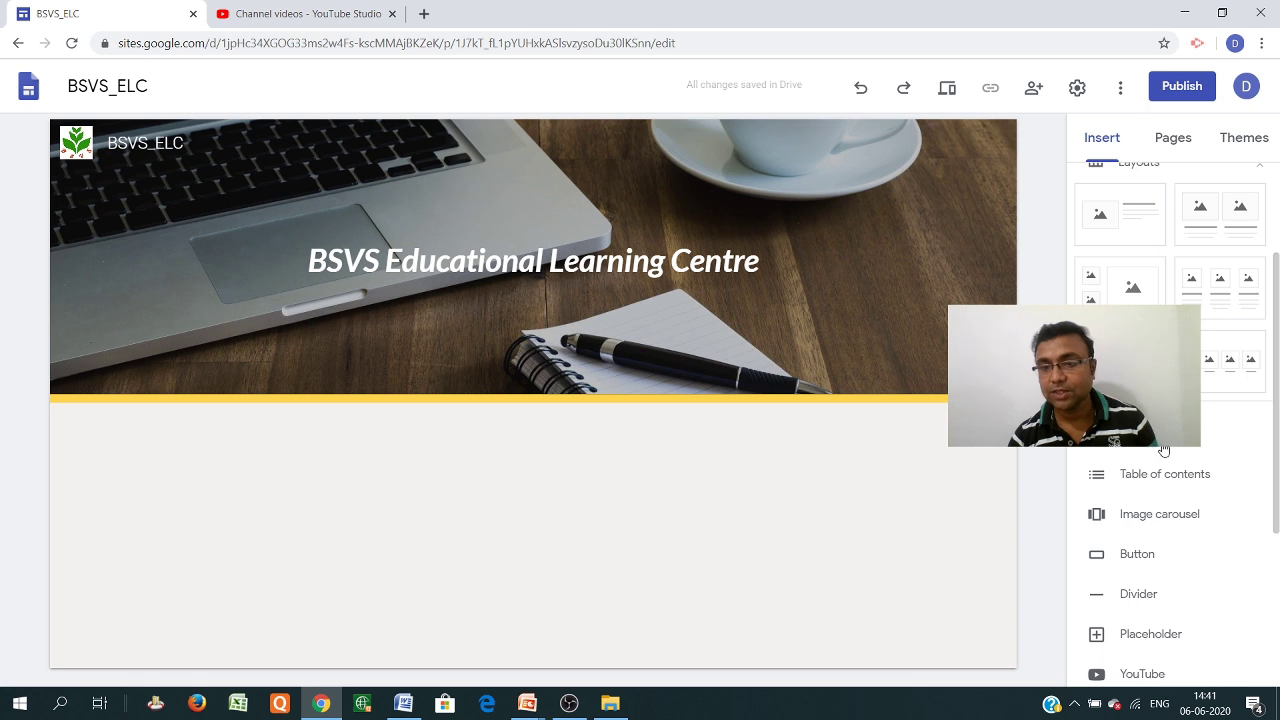
{"action": "scroll", "coordinate": [1192, 528], "scroll_direction": "down", "scroll_amount": 3}
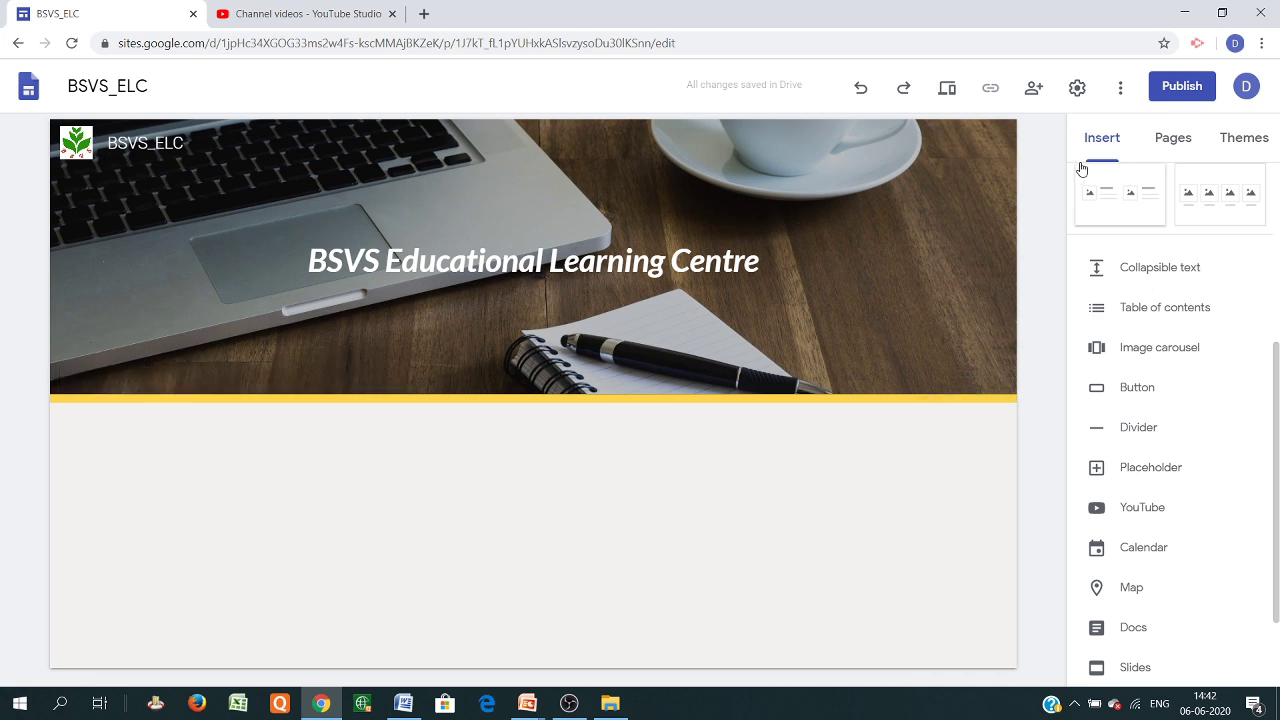
{"action": "scroll", "coordinate": [1118, 244], "scroll_direction": "up", "scroll_amount": 3}
{"action": "scroll", "coordinate": [1118, 244], "scroll_direction": "up", "scroll_amount": 1}
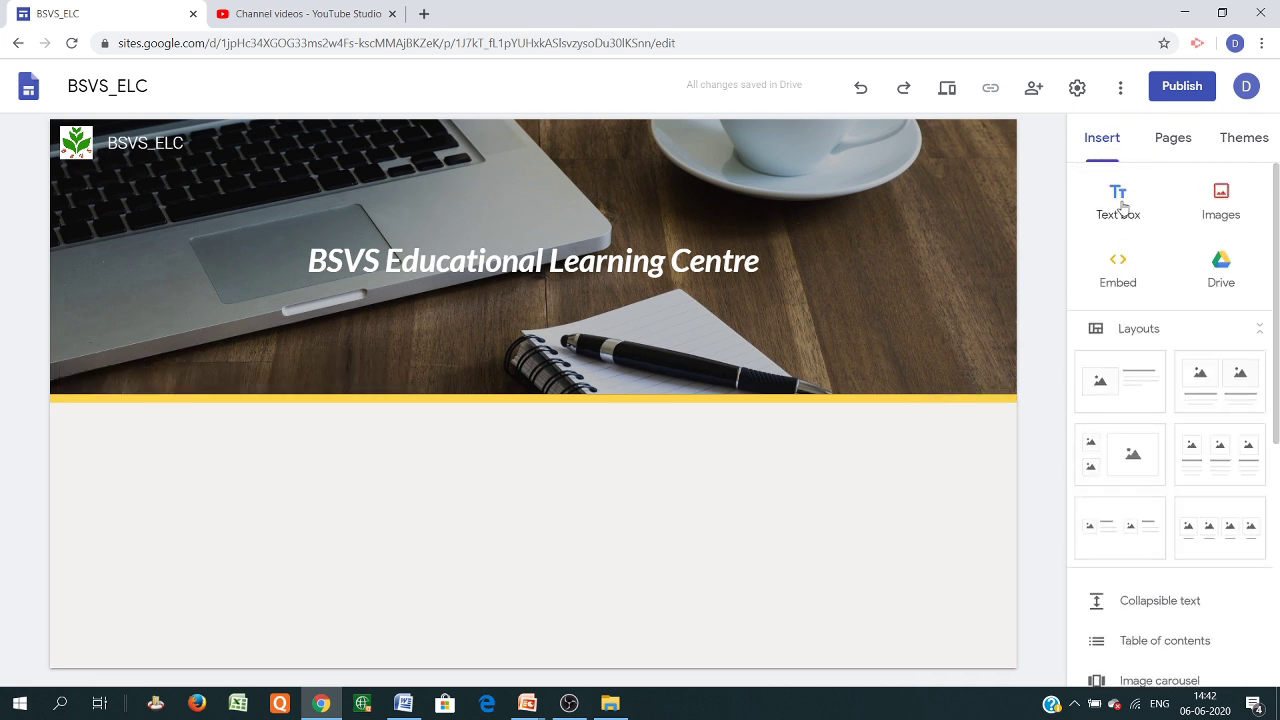
Add a text box below the header reading 'Conference' with a new line after it
{"action": "left_click", "coordinate": [1120, 200]}
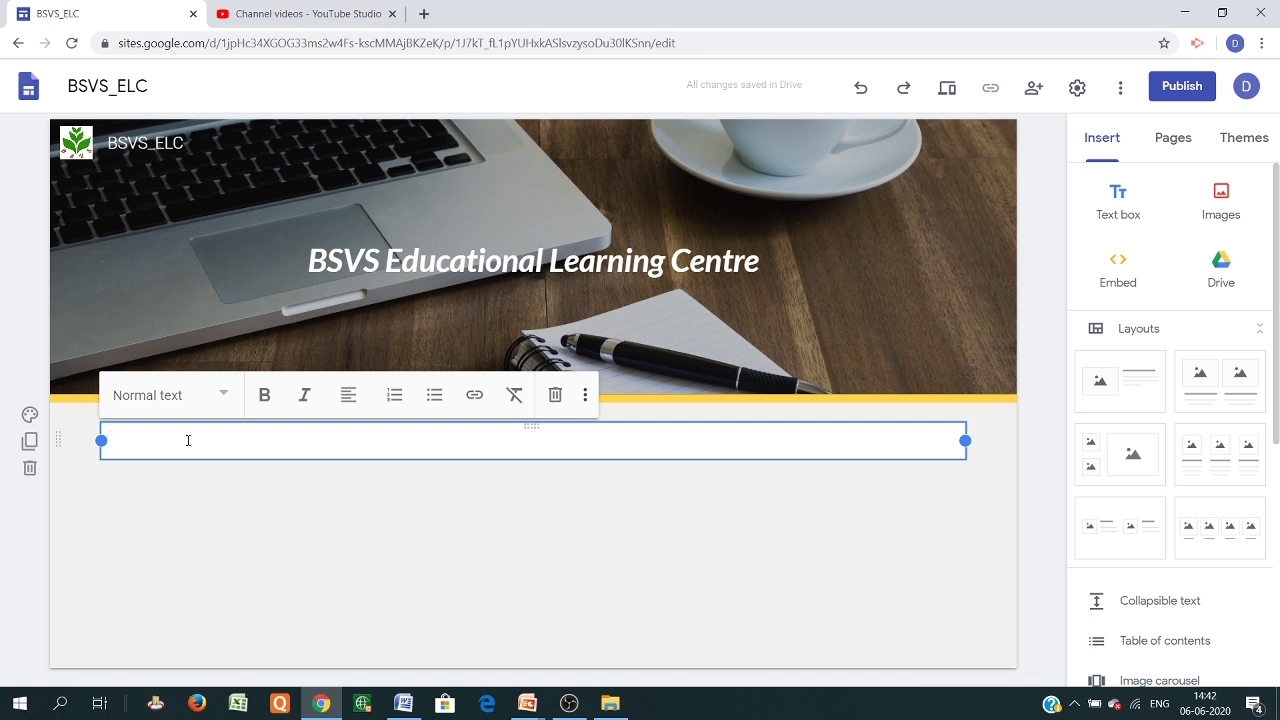
{"action": "type", "text": "Conferences"}
{"action": "key", "text": "Return"}
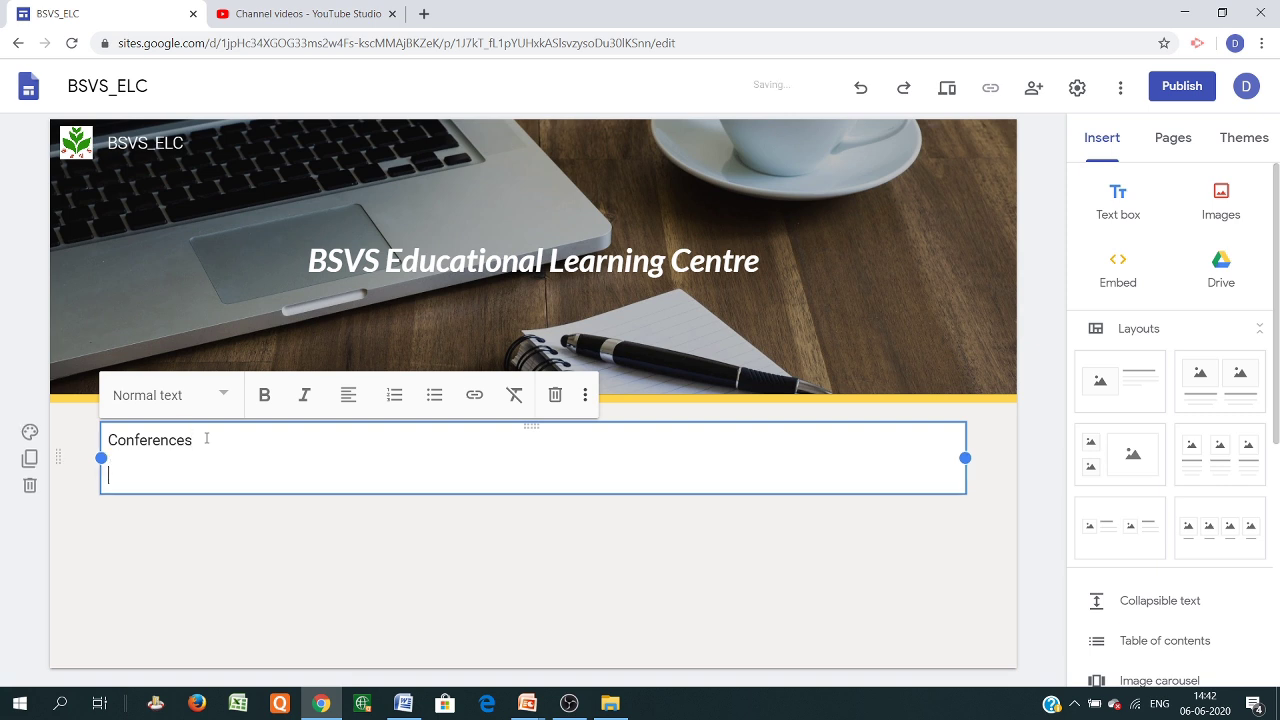
Add numbered lines 1 to 4 beneath the Conferences heading
{"action": "left_click", "coordinate": [393, 396]}
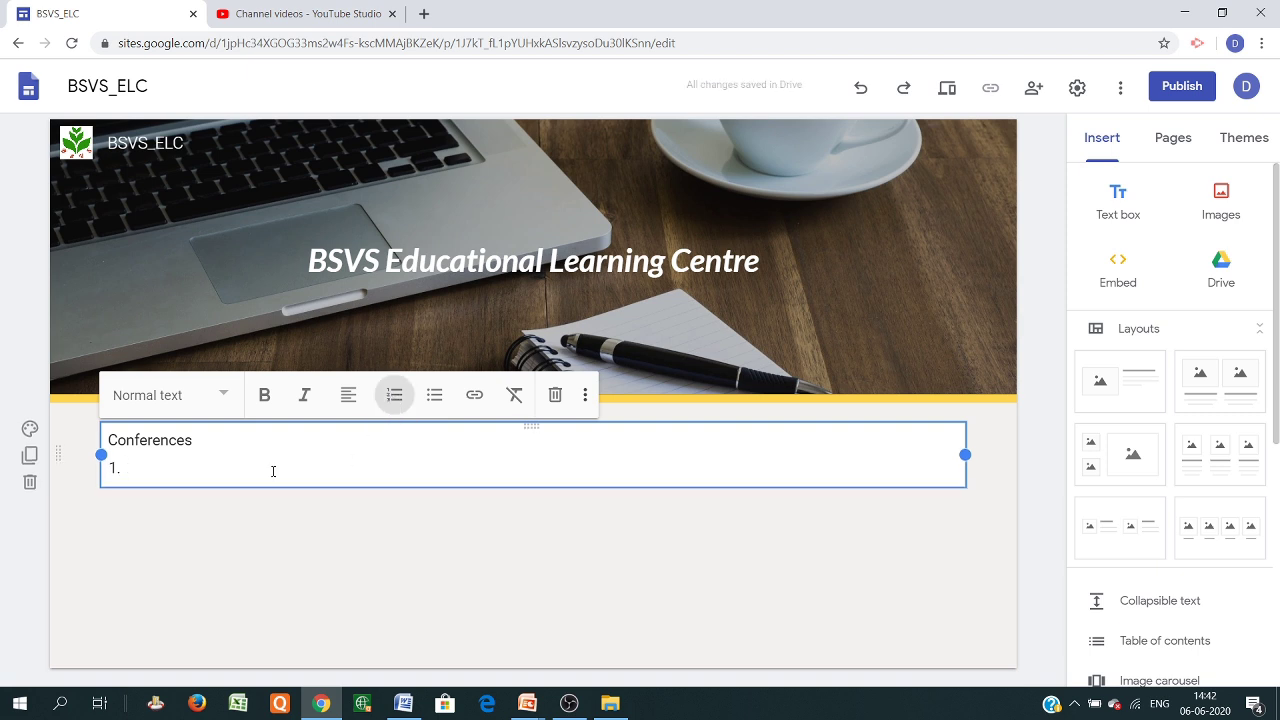
{"action": "key", "text": "BackSpace"}
{"action": "type", "text": "2."}
{"action": "key", "text": "Return"}
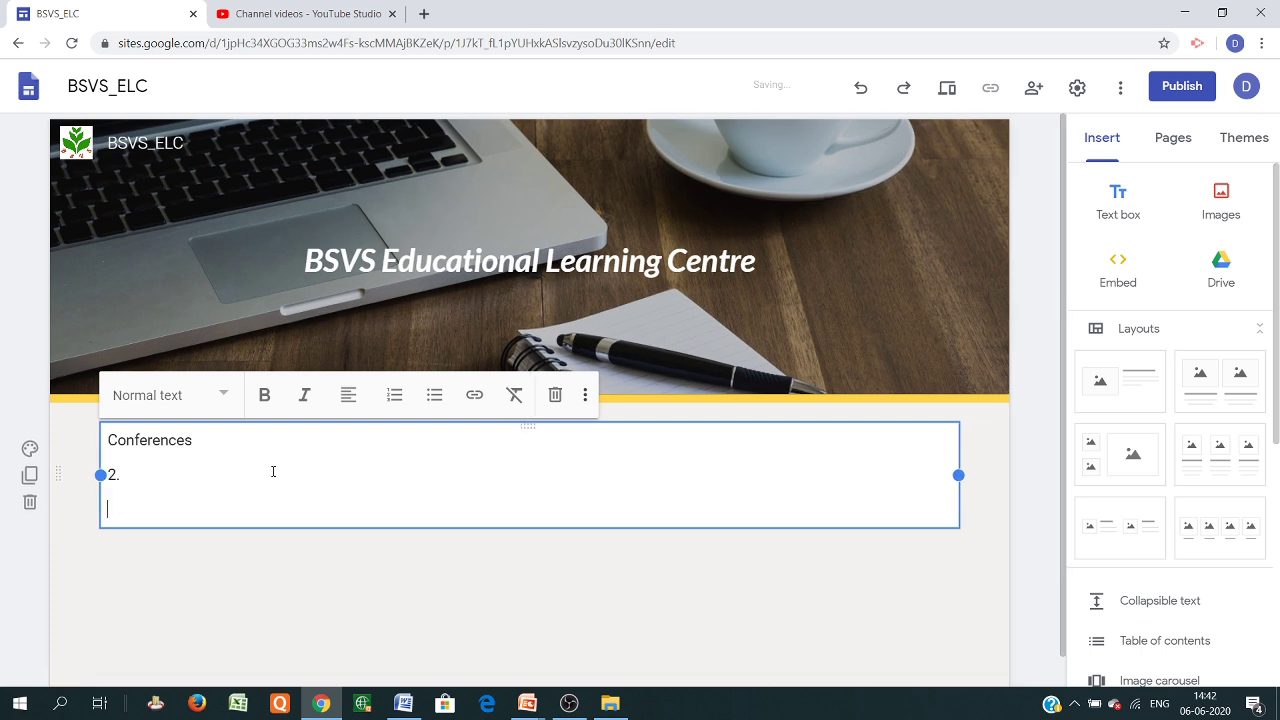
{"action": "type", "text": "3."}
{"action": "key", "text": "Return"}
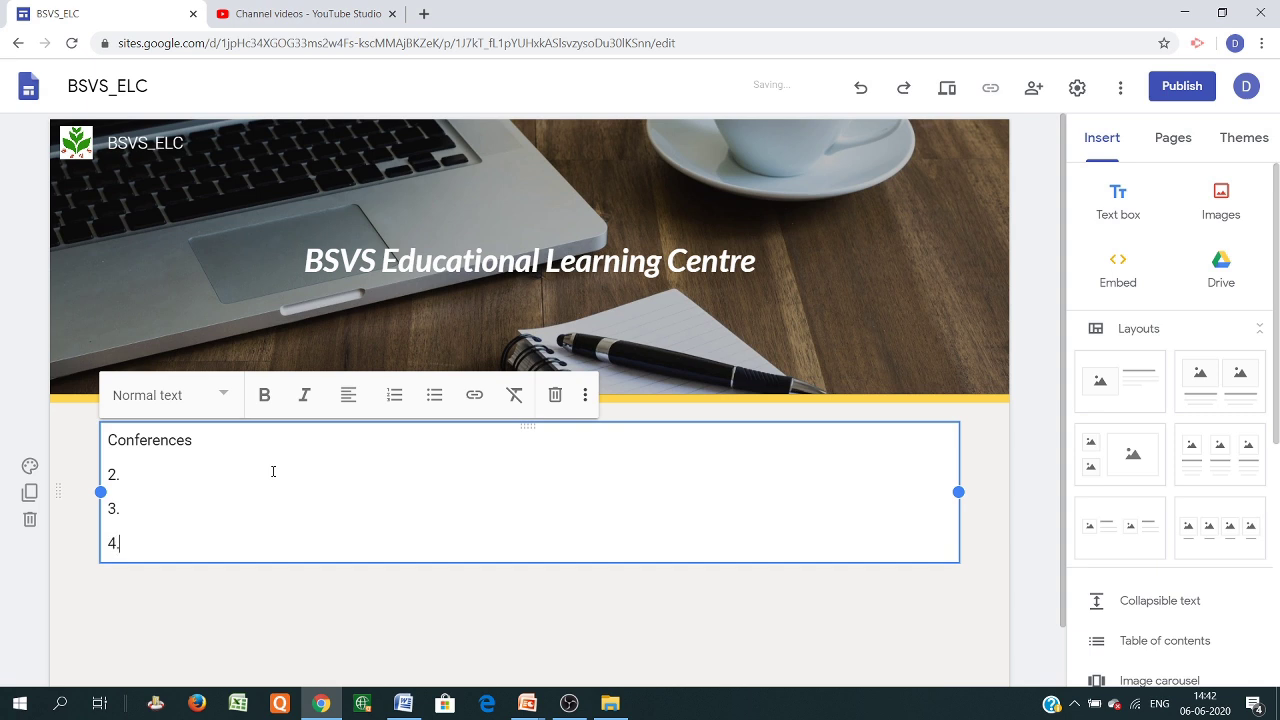
{"action": "type", "text": "4."}
{"action": "key", "text": "Return"}
{"action": "left_click", "coordinate": [215, 439]}
{"action": "key", "text": "Return"}
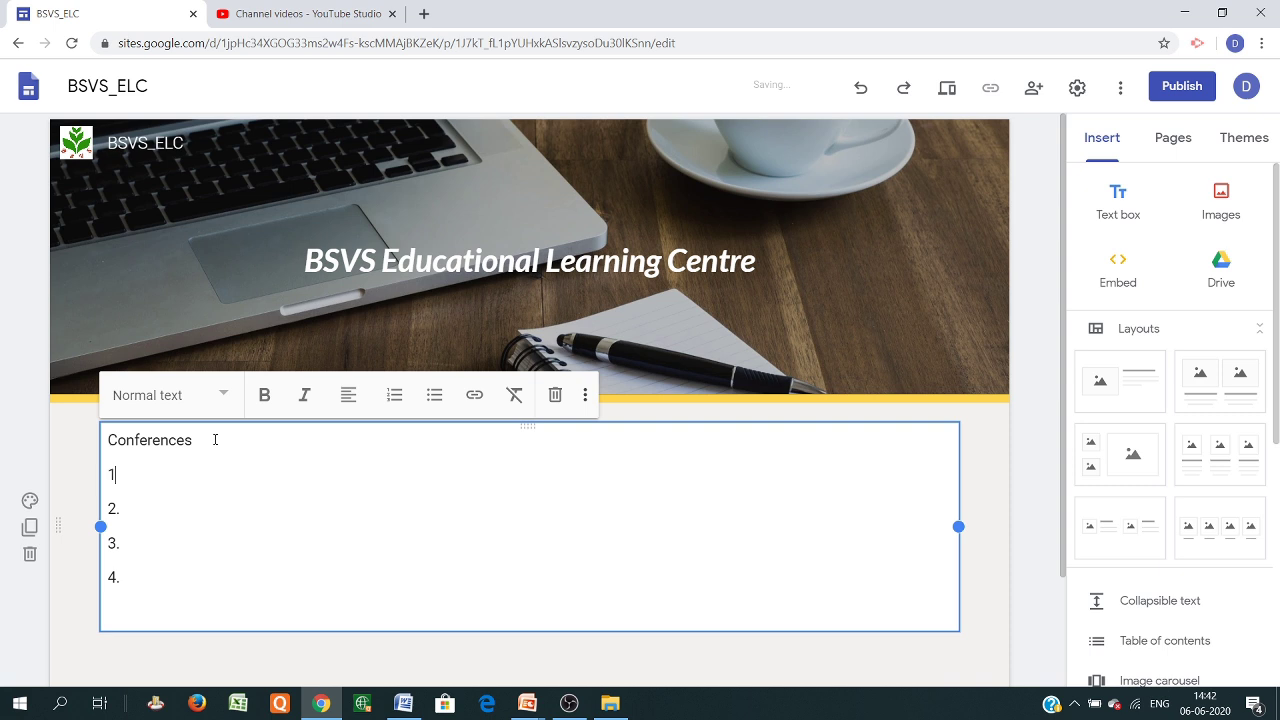
{"action": "left_click_drag", "start_coordinate": [204, 446], "coordinate": [101, 442]}
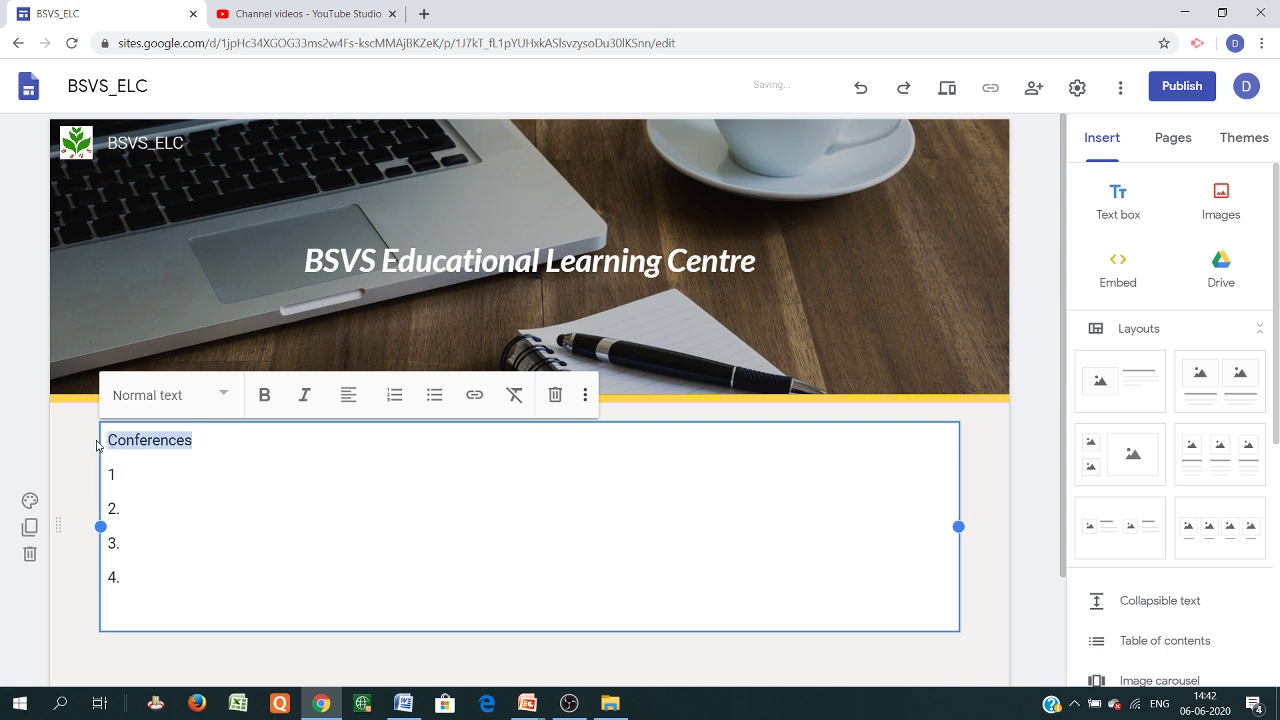
Style 'Conferences' as centred Title text
{"action": "left_click", "coordinate": [224, 396]}
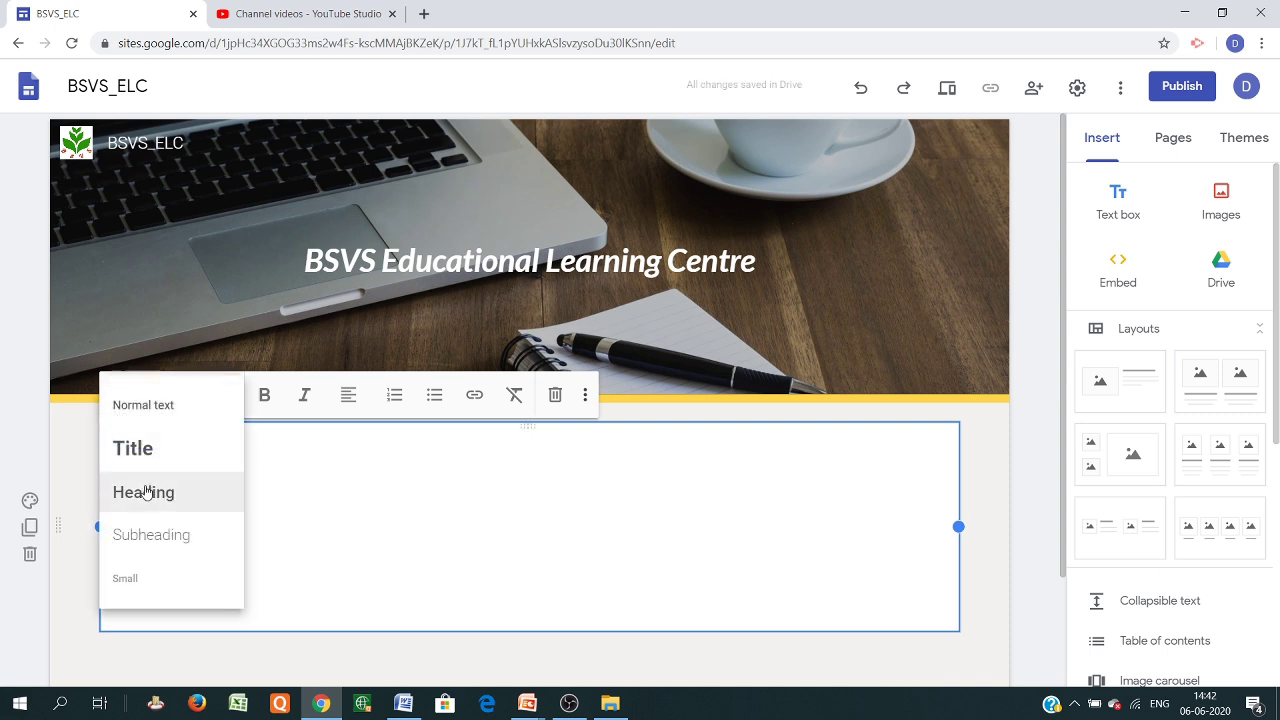
{"action": "left_click", "coordinate": [146, 451]}
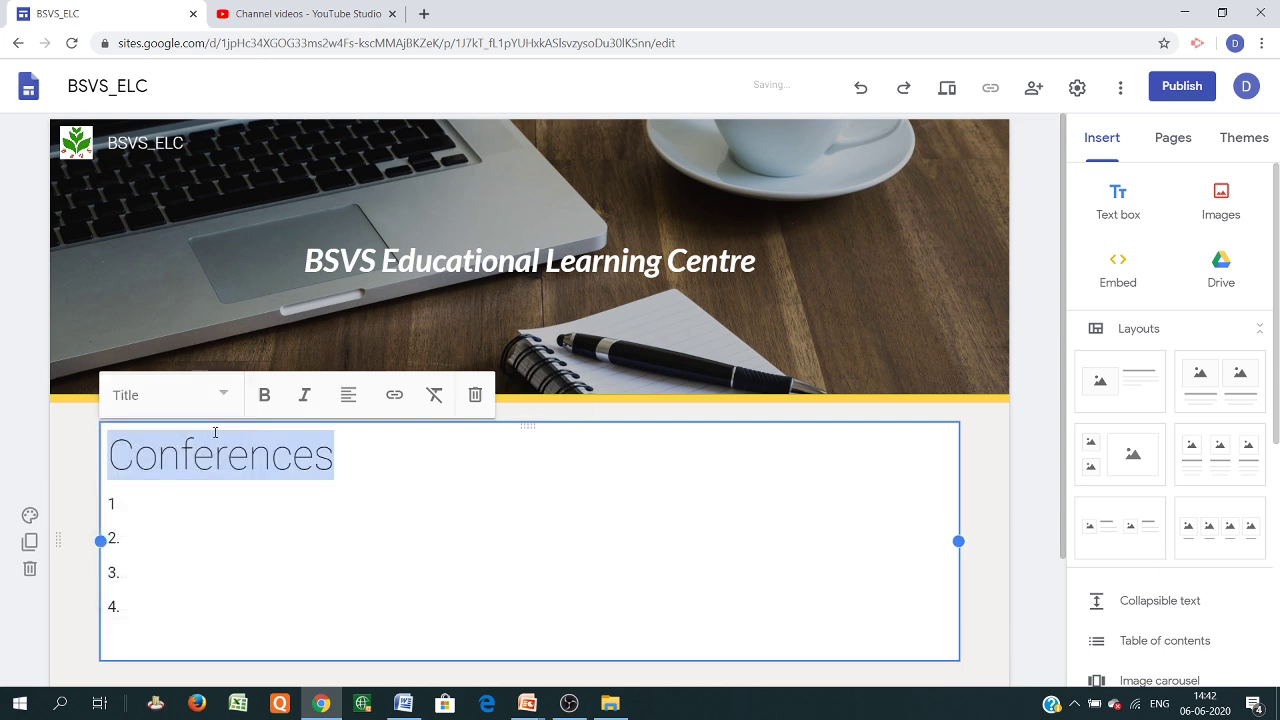
{"action": "left_click", "coordinate": [348, 395]}
{"action": "left_click", "coordinate": [348, 449]}
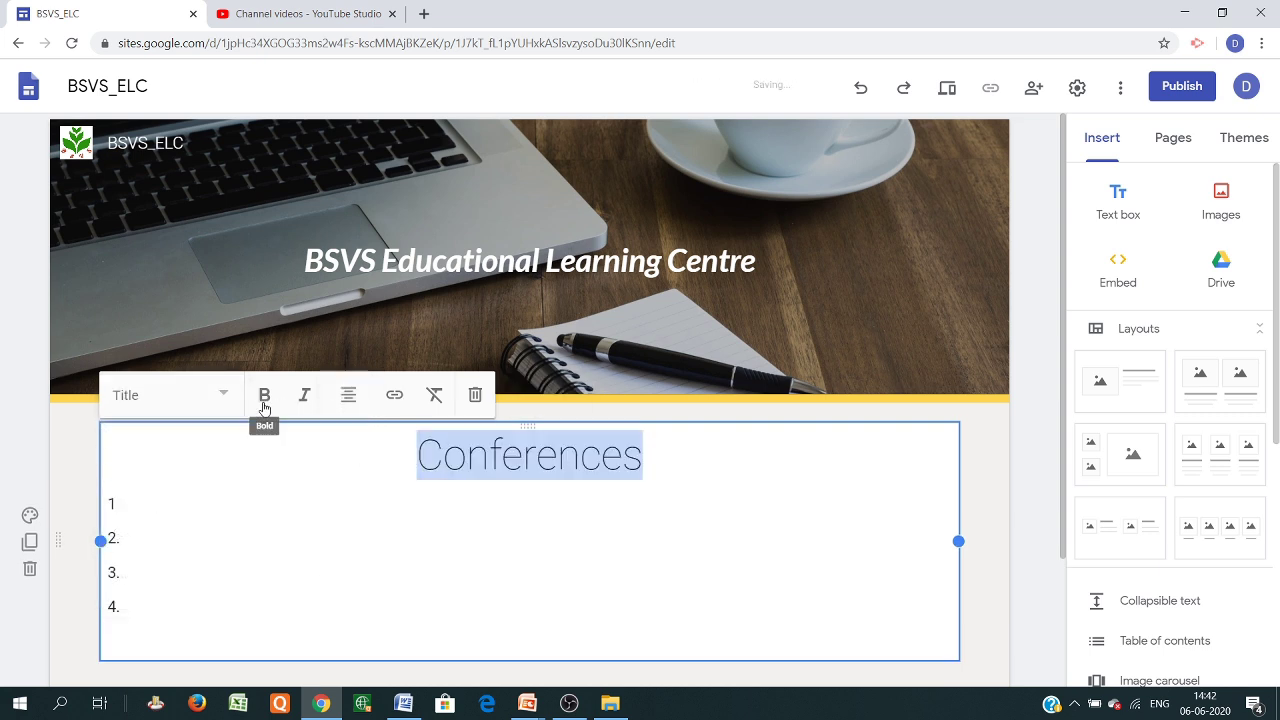
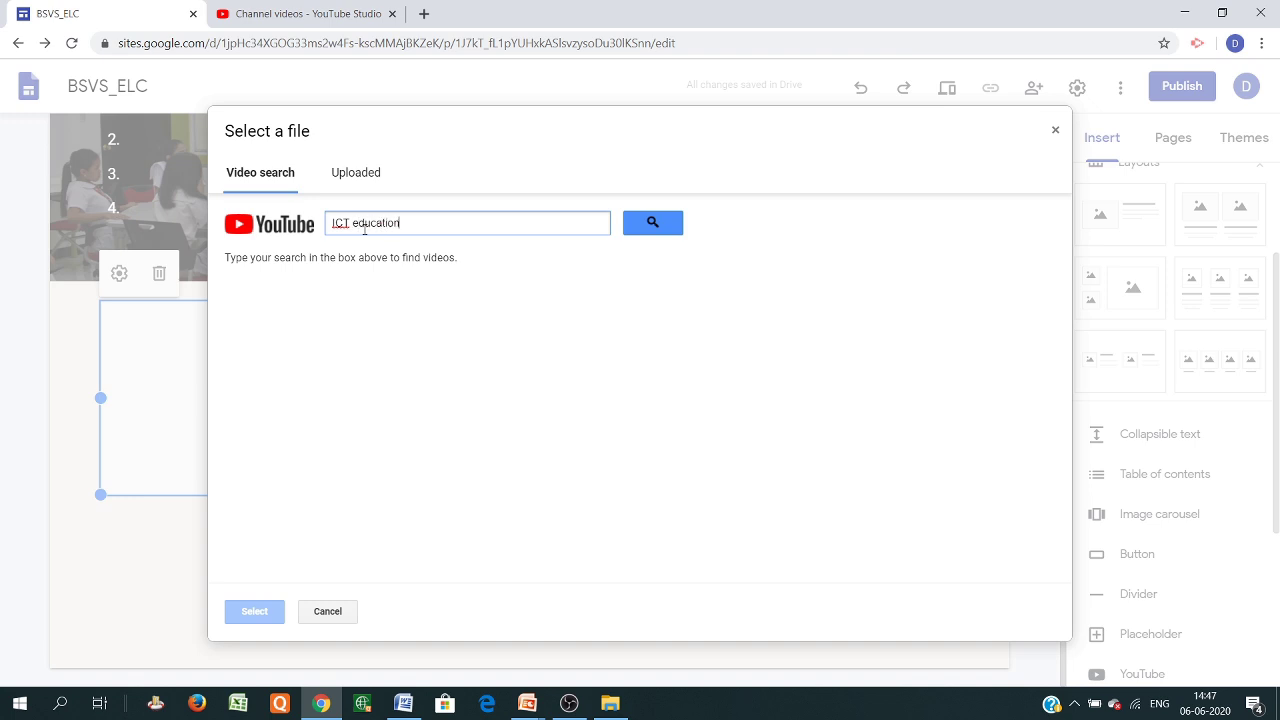
Search YouTube for 'ICT education' and embed 'The Role of ICT in Education' beside the text block
{"action": "left_click", "coordinate": [654, 222]}
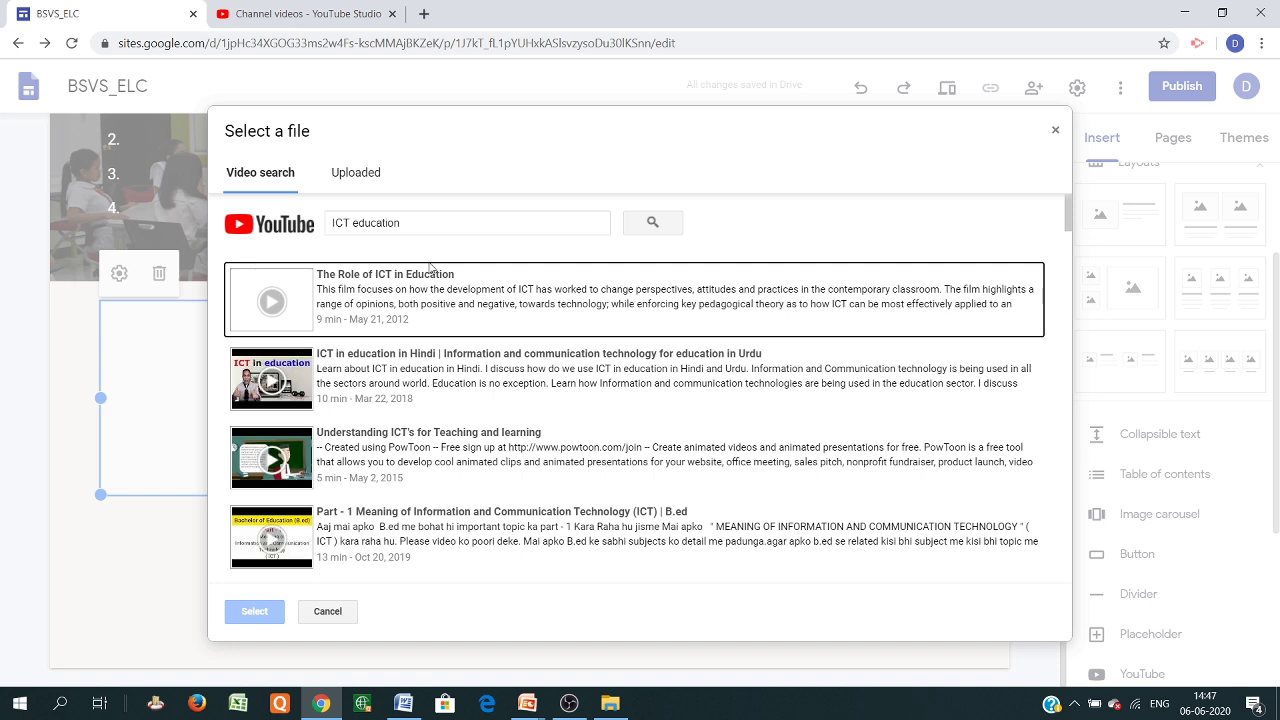
{"action": "double_click", "coordinate": [378, 305]}
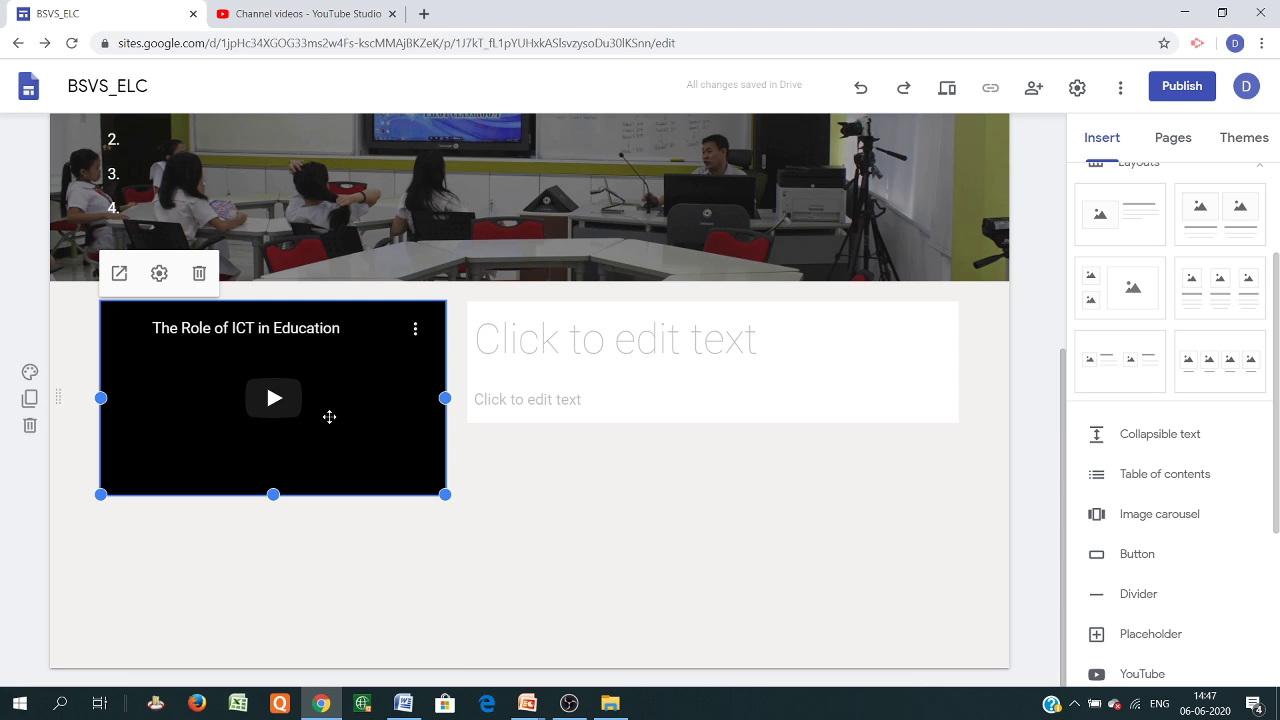
{"action": "left_click", "coordinate": [515, 357]}
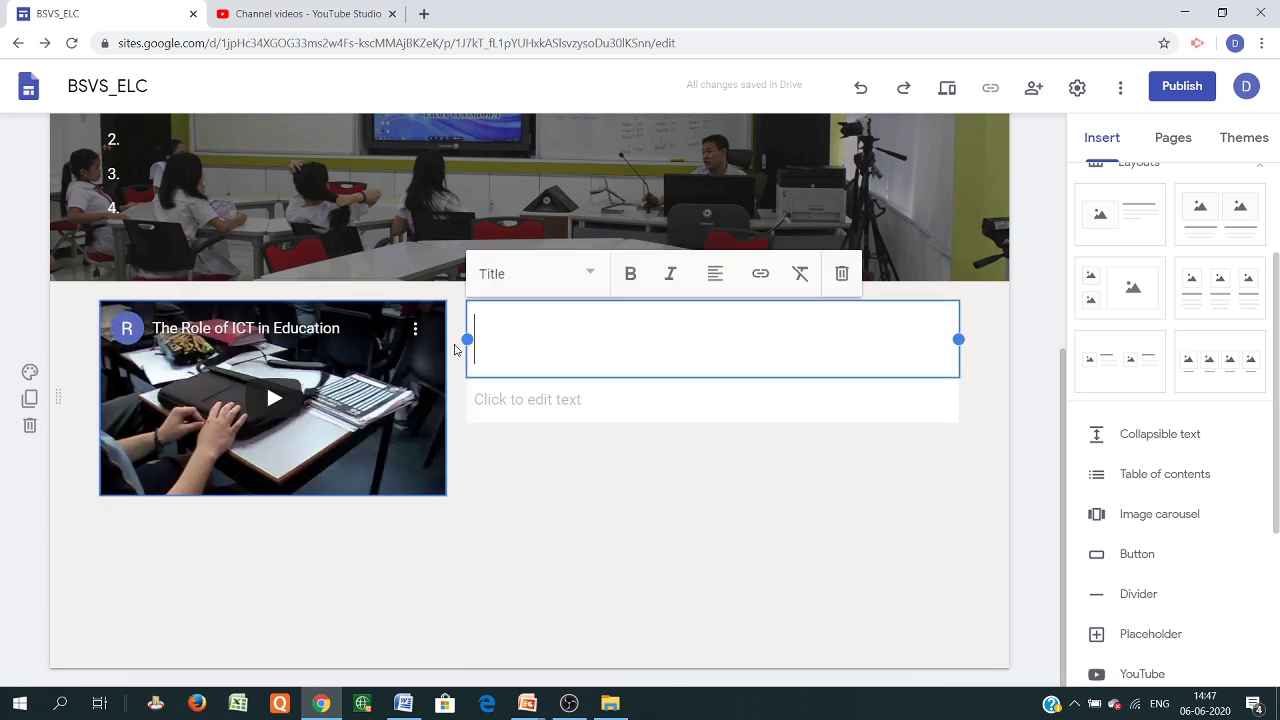
{"action": "left_click", "coordinate": [537, 401]}
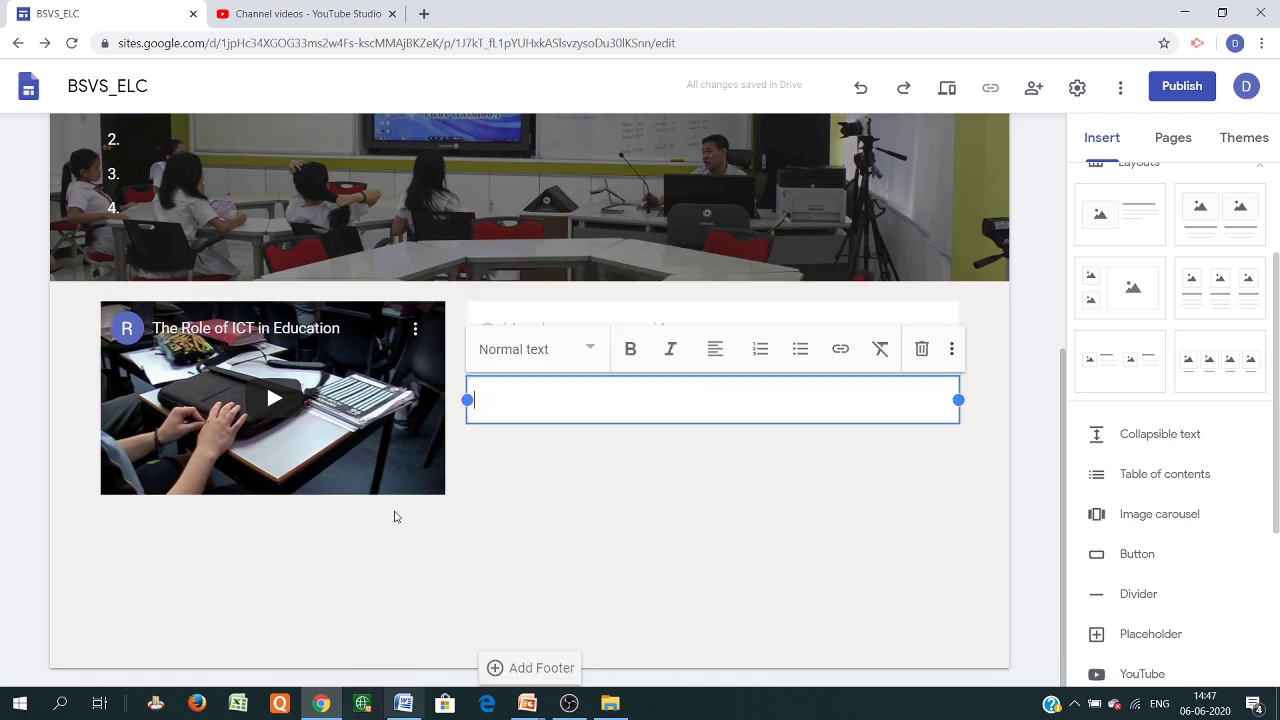
{"action": "left_click", "coordinate": [274, 17]}
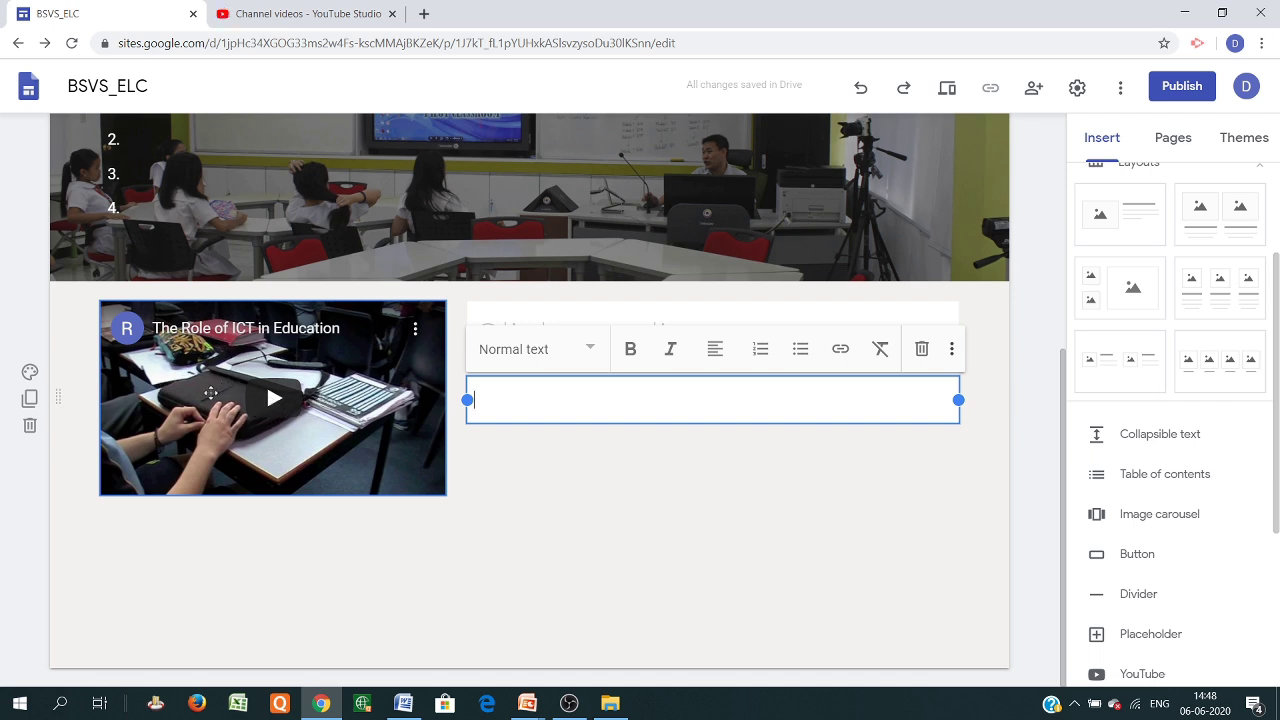
{"action": "scroll", "coordinate": [430, 490], "scroll_direction": "up", "scroll_amount": 1}
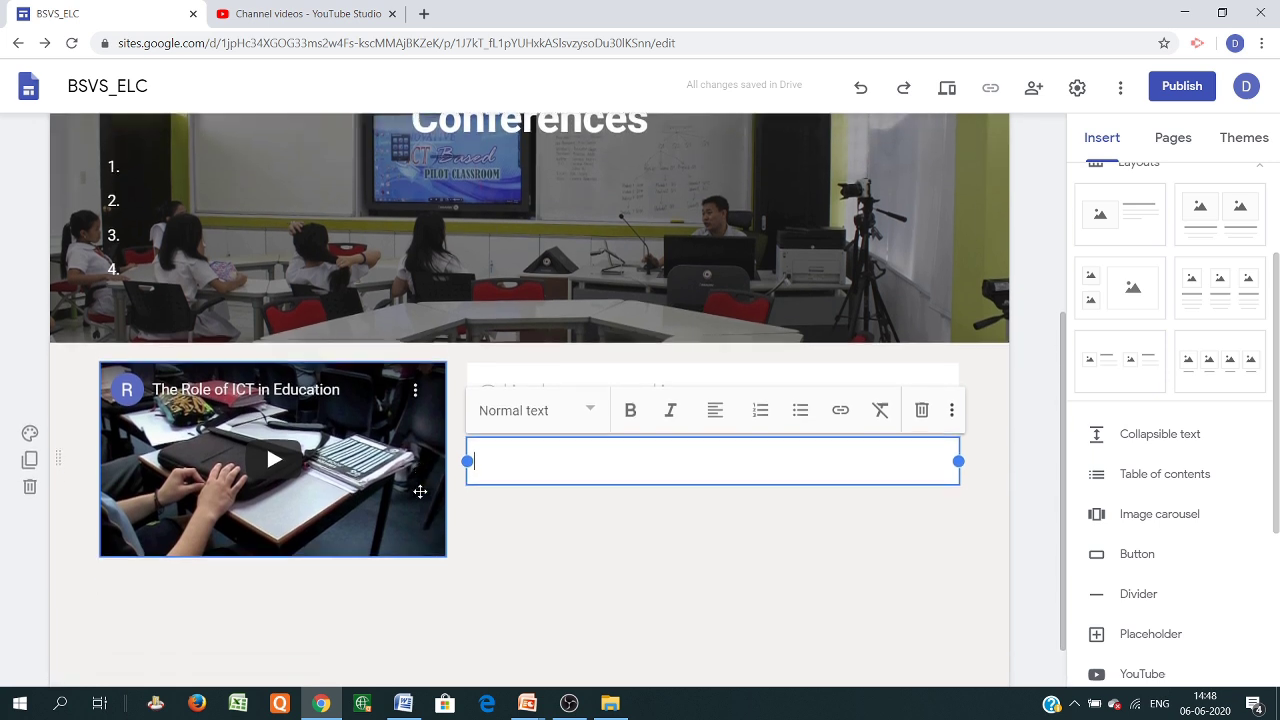
{"action": "scroll", "coordinate": [430, 490], "scroll_direction": "down", "scroll_amount": 1}
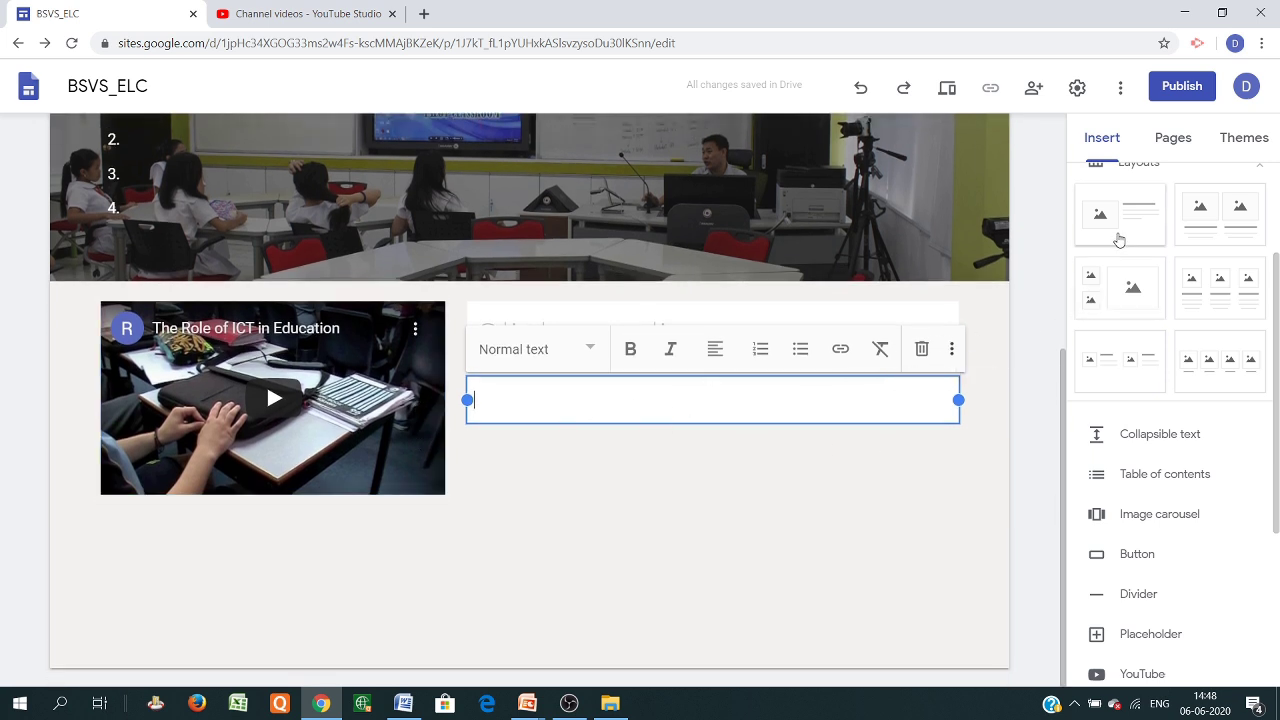
Insert a four-image card section and give the first card a Heading-style caption 'VZXVxzbfxn'
{"action": "left_click", "coordinate": [1222, 367]}
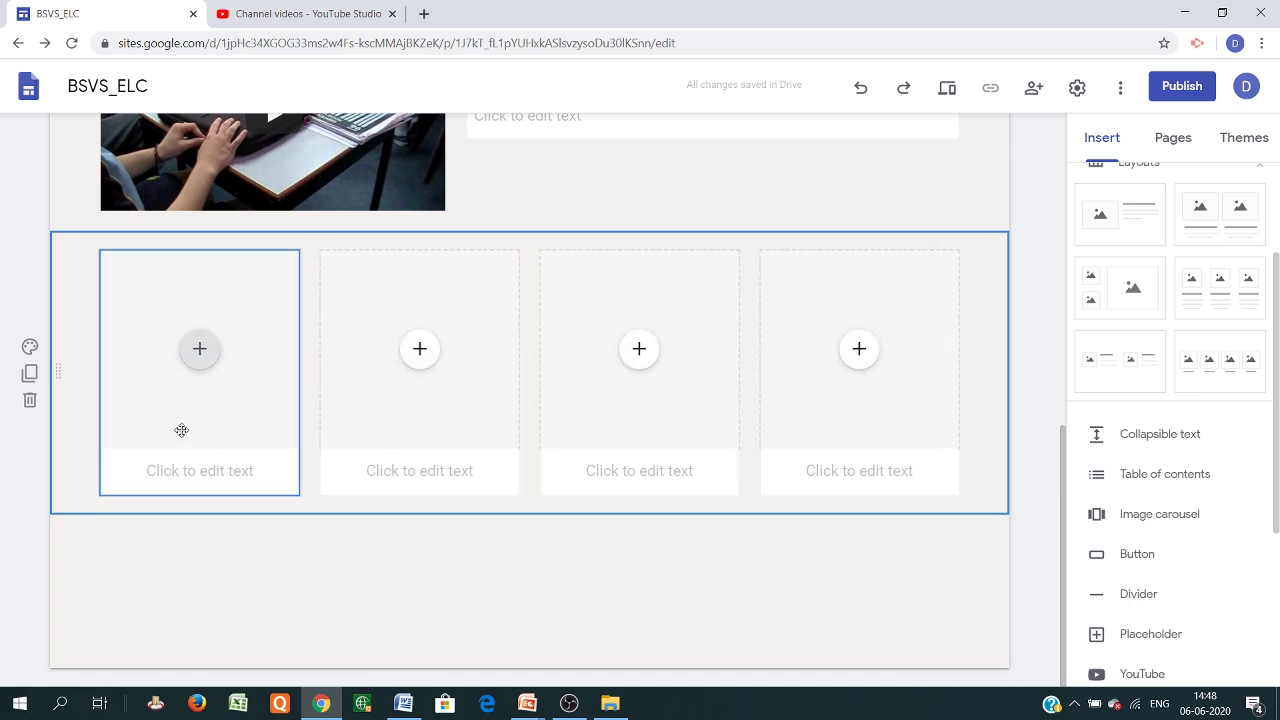
{"action": "left_click", "coordinate": [199, 348]}
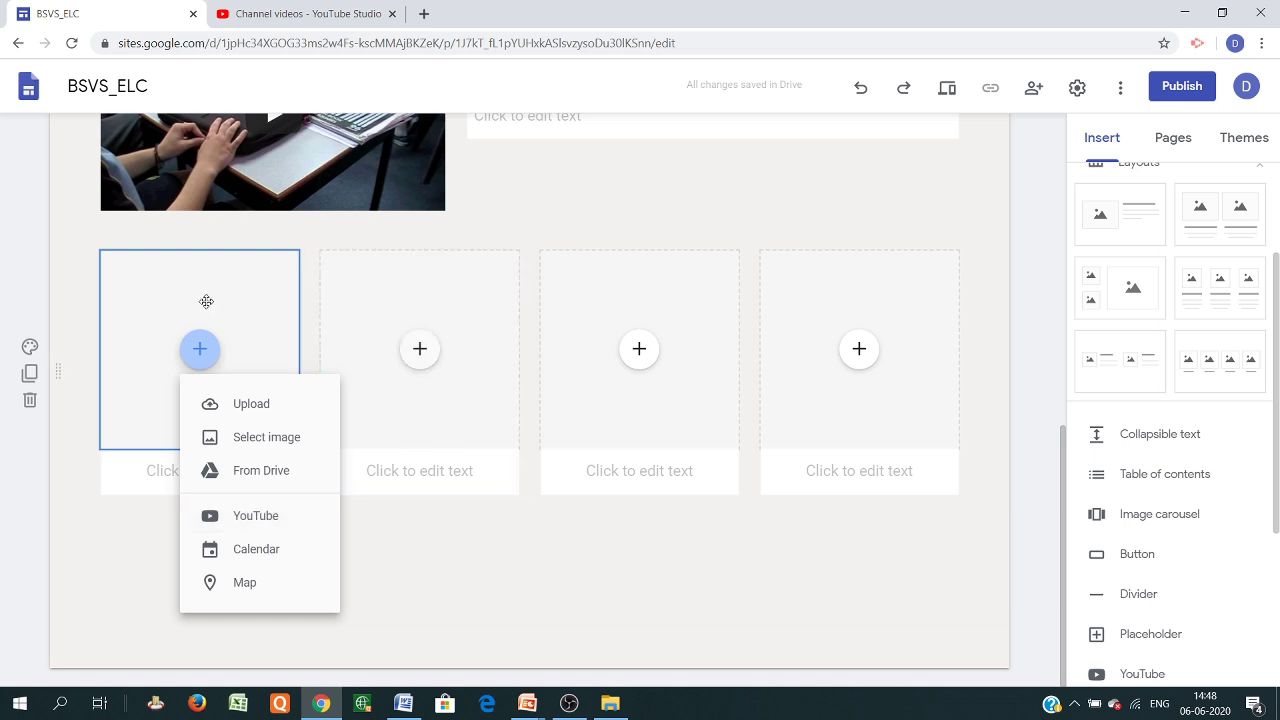
{"action": "left_click", "coordinate": [120, 540]}
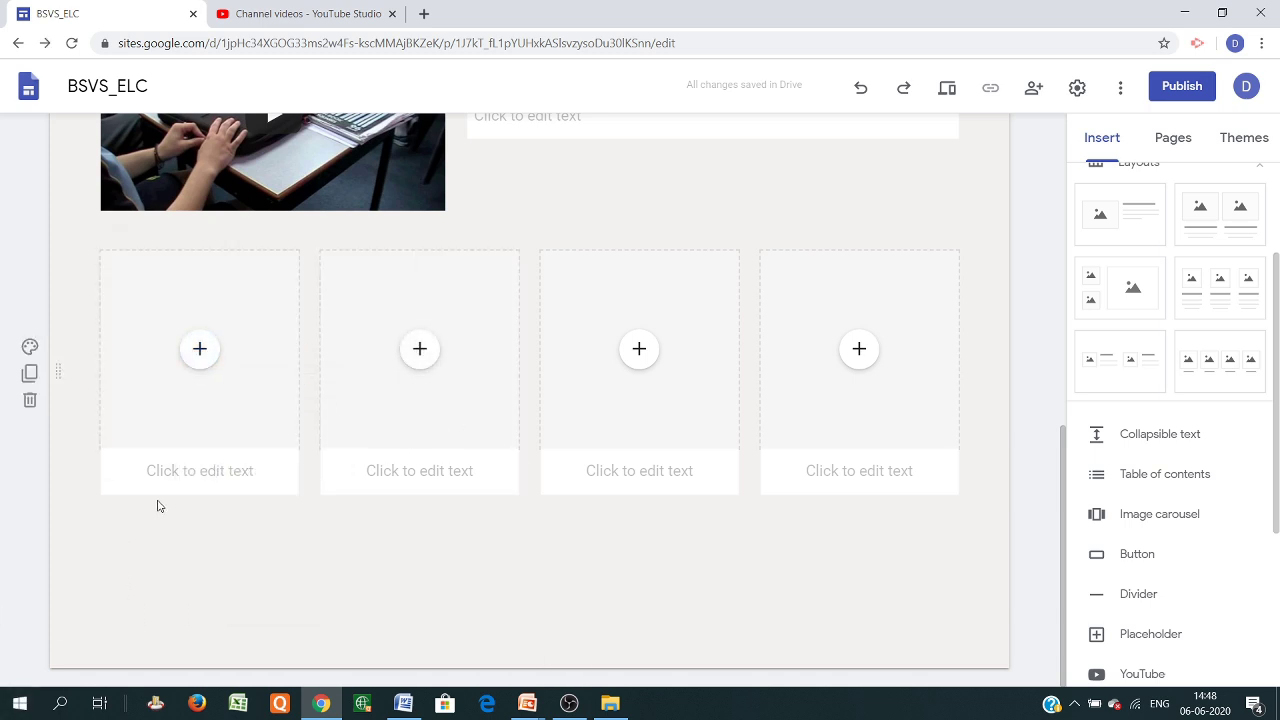
{"action": "left_click", "coordinate": [182, 476]}
{"action": "type", "text": "VZXVxzbfxn"}
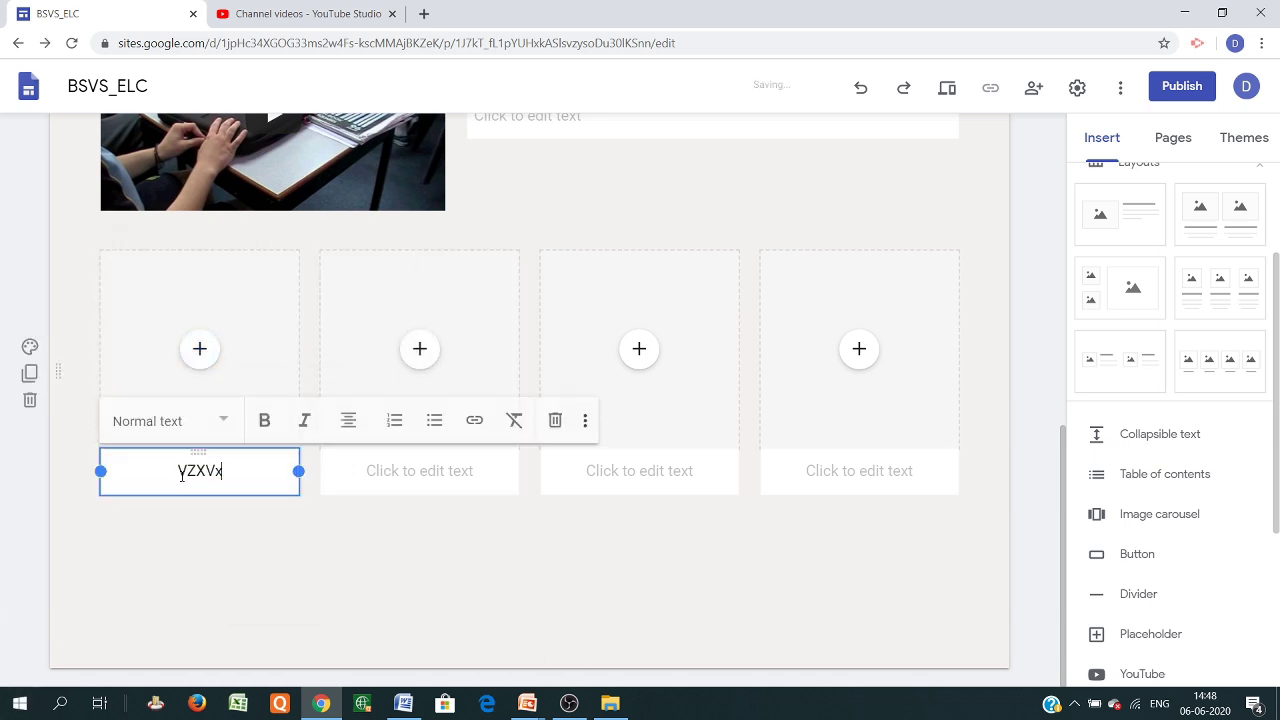
{"action": "left_click", "coordinate": [220, 420]}
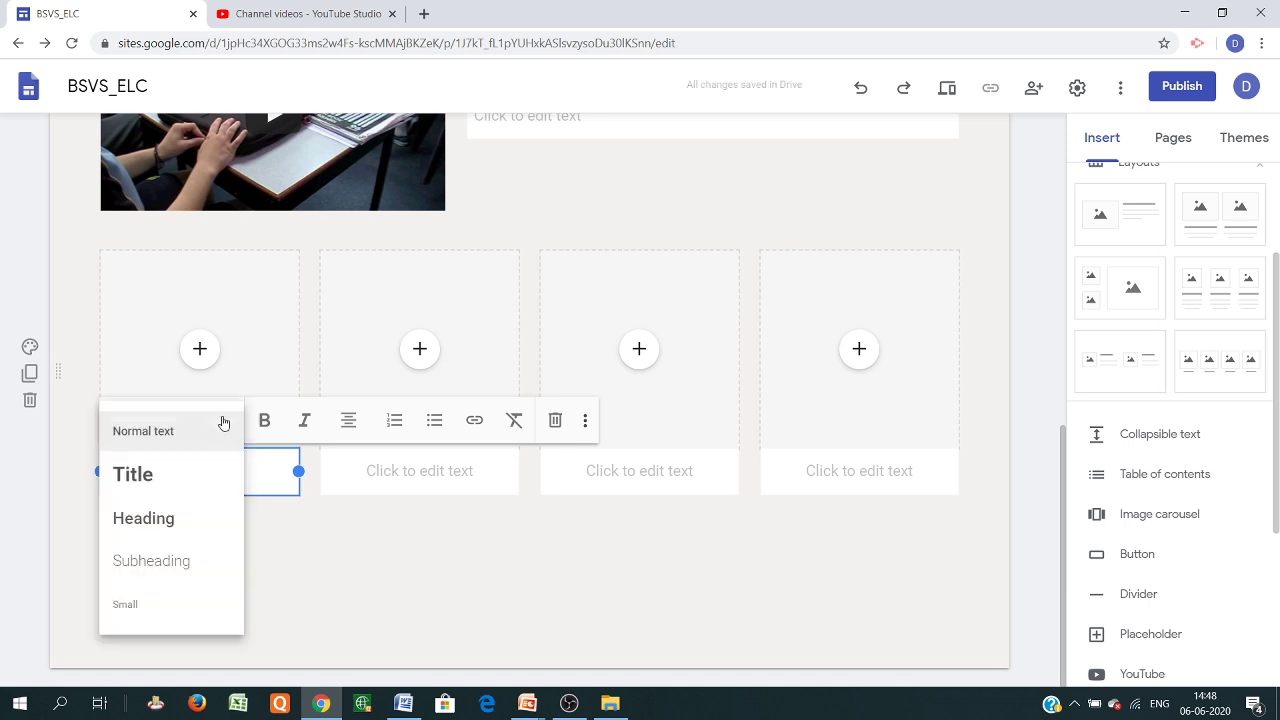
{"action": "left_click", "coordinate": [173, 476]}
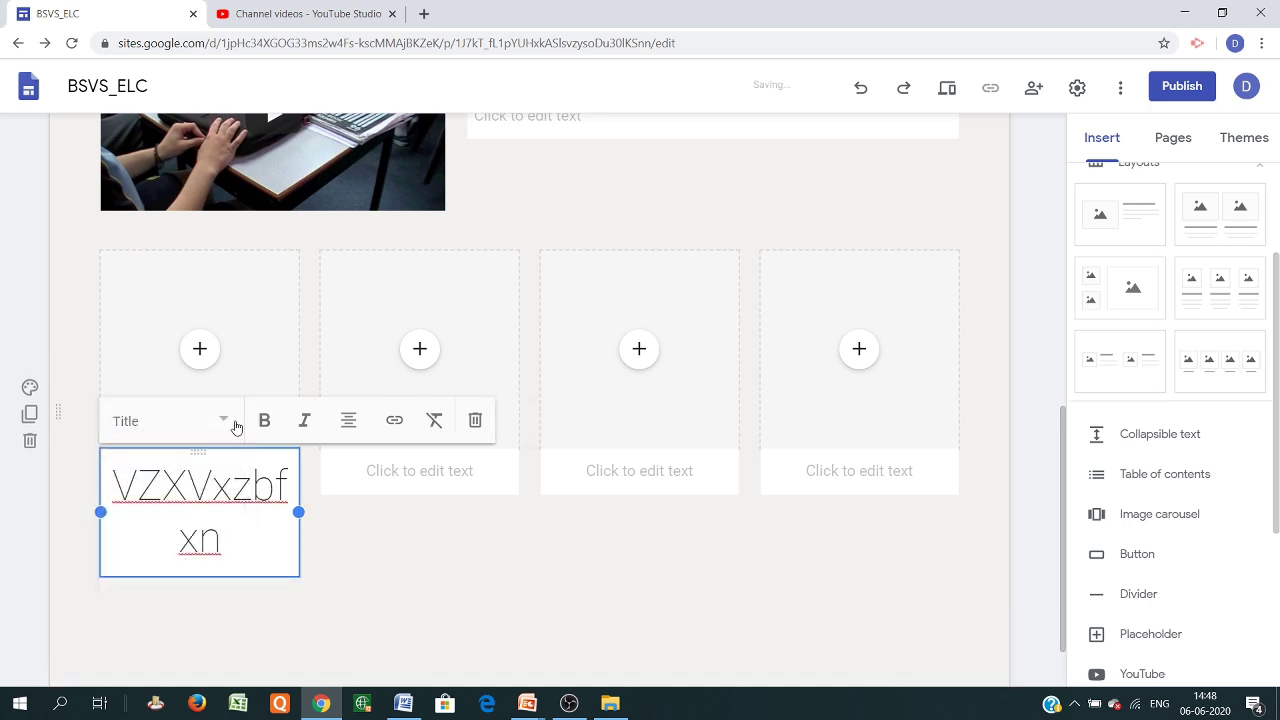
{"action": "left_click", "coordinate": [217, 423]}
{"action": "left_click", "coordinate": [154, 519]}
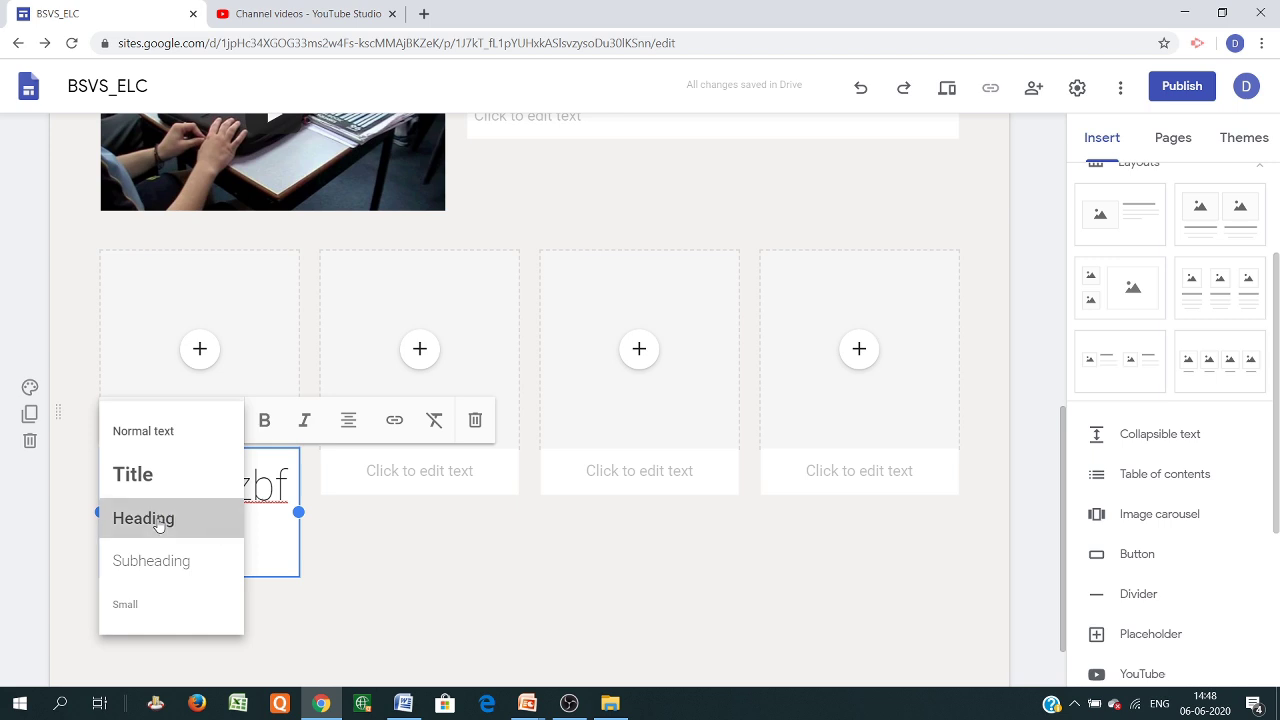
{"action": "scroll", "coordinate": [549, 430], "scroll_direction": "up", "scroll_amount": 2}
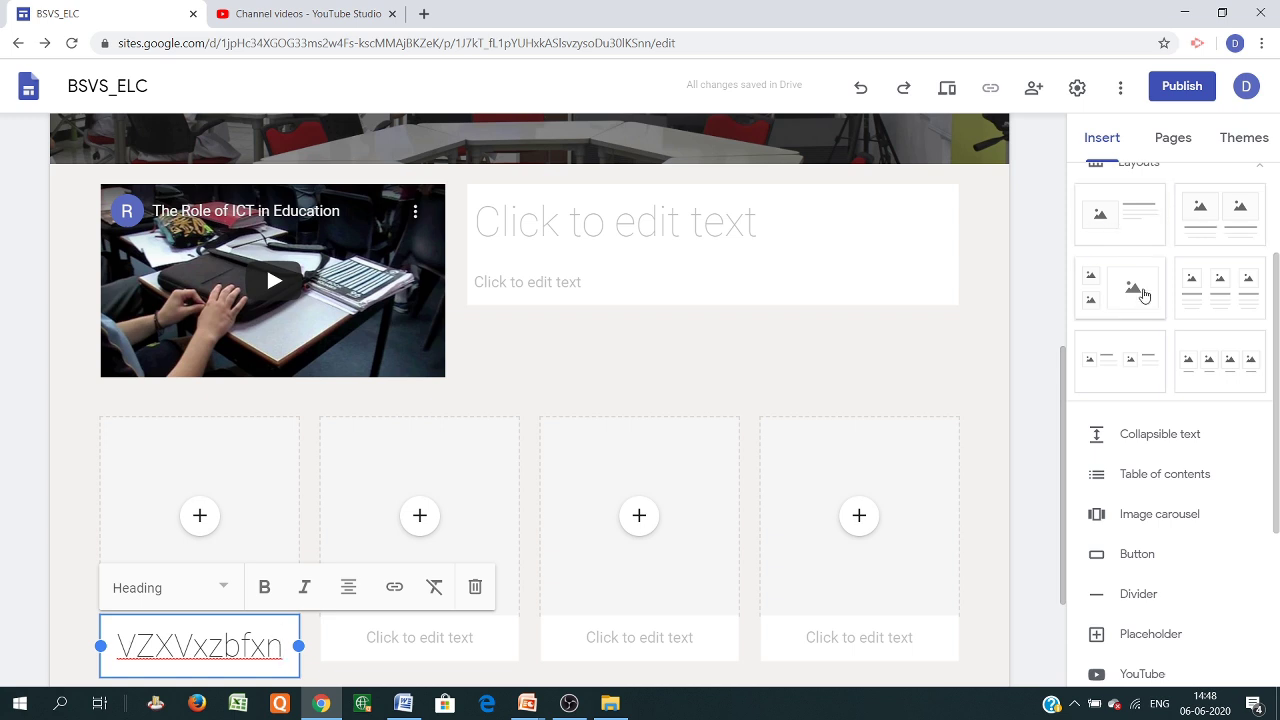
{"action": "scroll", "coordinate": [757, 448], "scroll_direction": "down", "scroll_amount": 1}
{"action": "scroll", "coordinate": [757, 448], "scroll_direction": "down", "scroll_amount": 1}
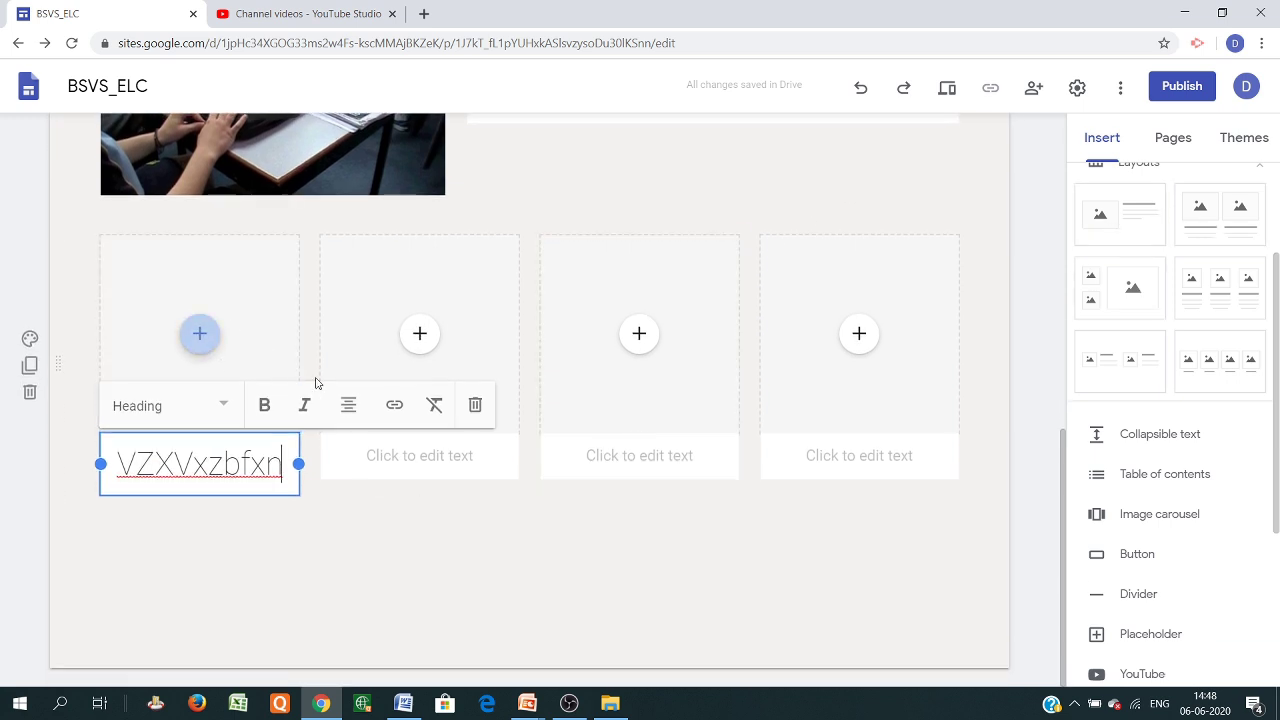
Upload the books photo books-2463779_1280 into the first card and enlarge it
{"action": "left_click", "coordinate": [200, 338]}
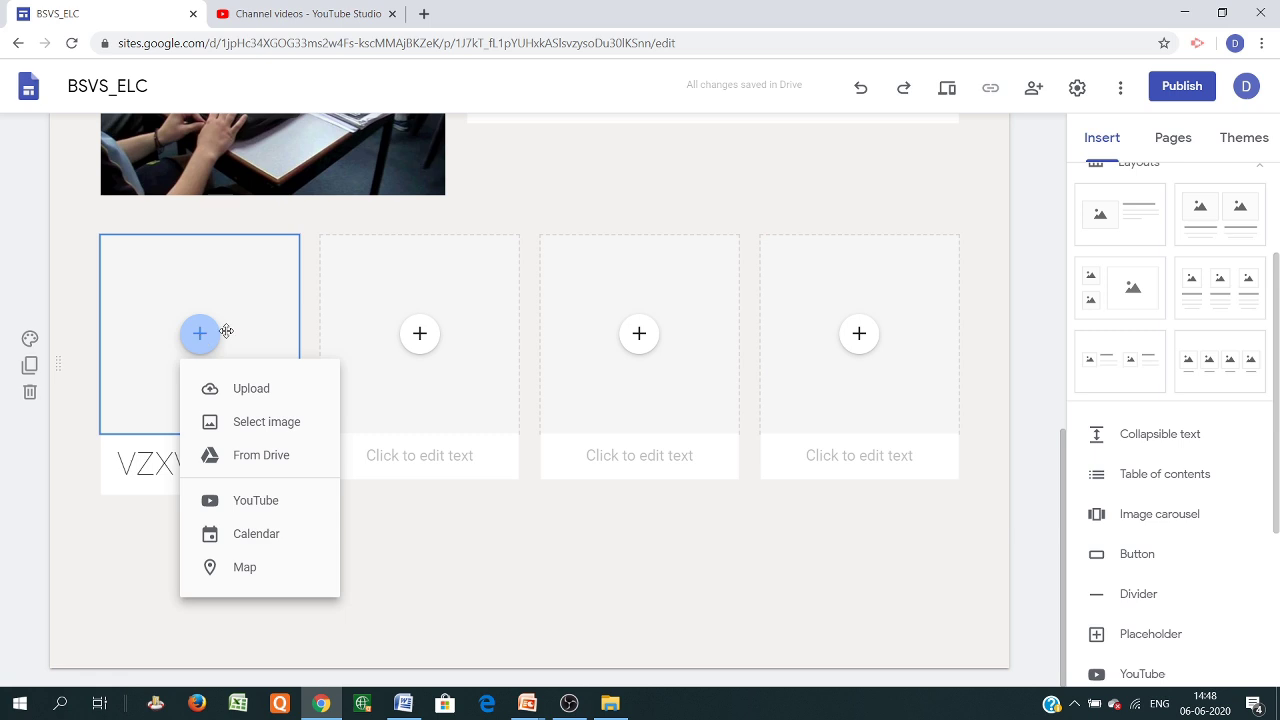
{"action": "left_click", "coordinate": [258, 396]}
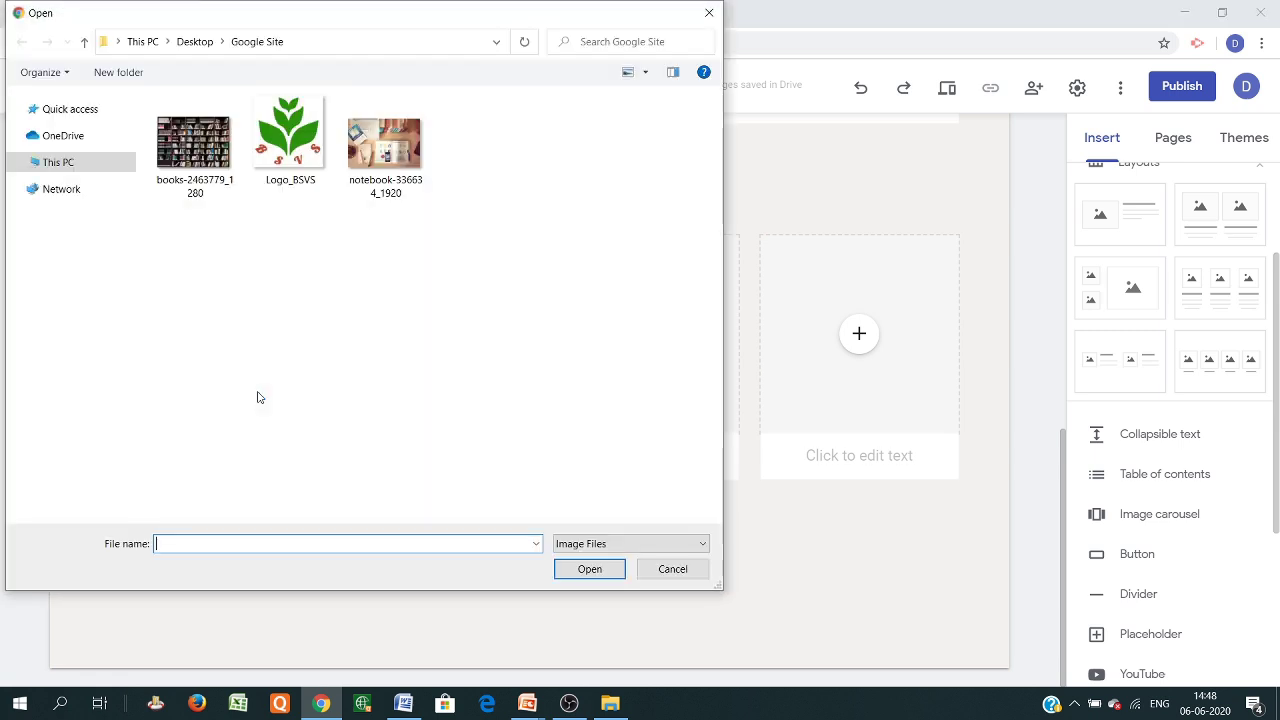
{"action": "double_click", "coordinate": [183, 146]}
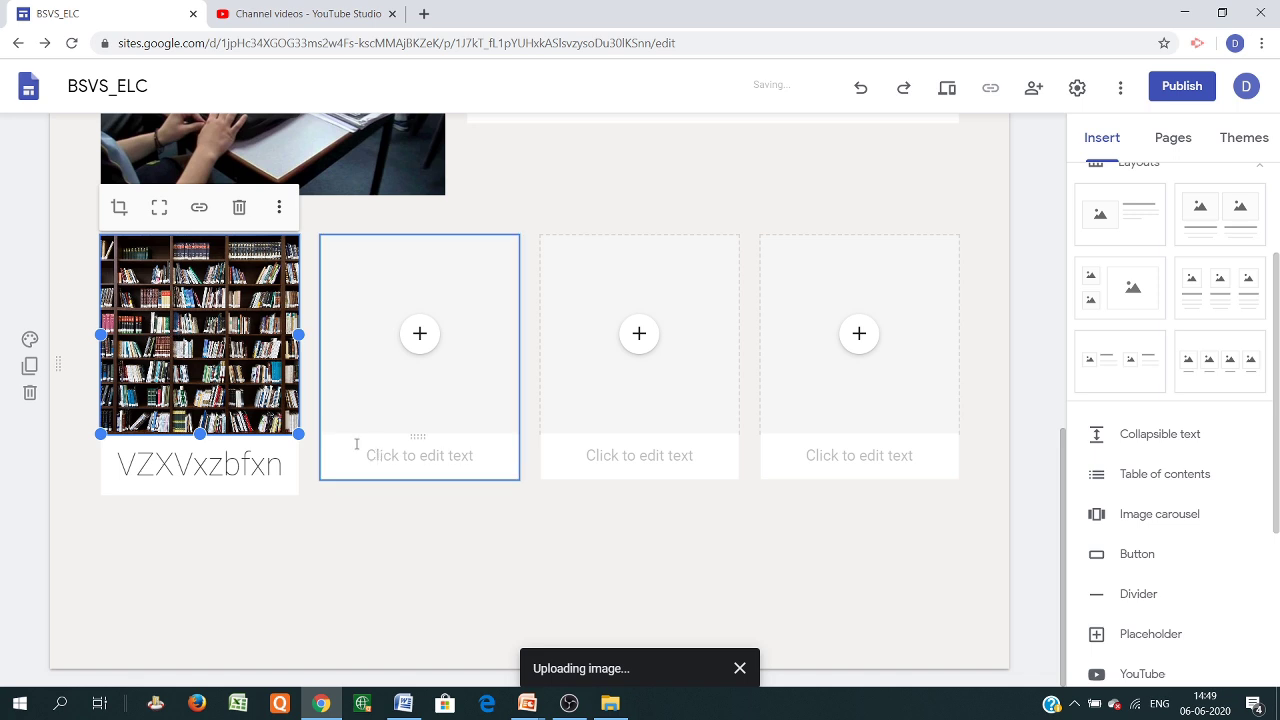
{"action": "left_click_drag", "start_coordinate": [298, 433], "coordinate": [271, 372]}
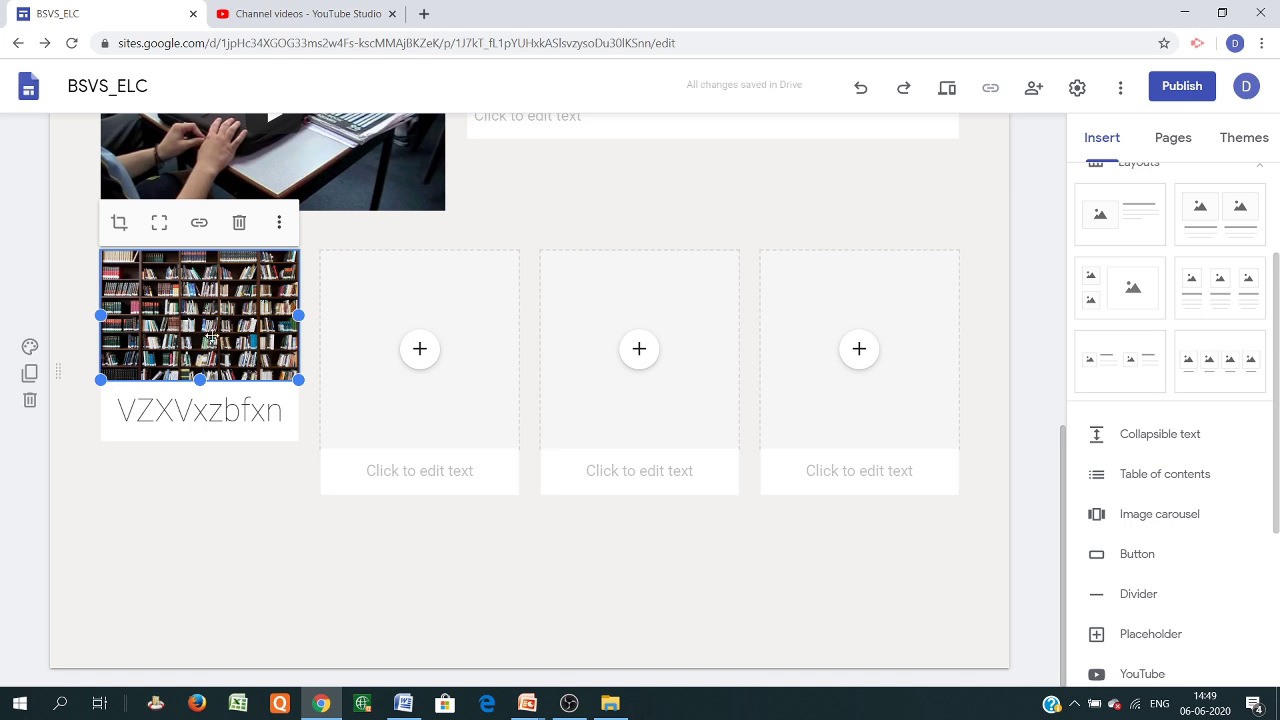
{"action": "left_click_drag", "start_coordinate": [200, 380], "coordinate": [200, 423]}
Add a centred footer contact line reading 'dontact us' followed by the e-mail address
{"action": "scroll", "coordinate": [486, 554], "scroll_direction": "up", "scroll_amount": 2}
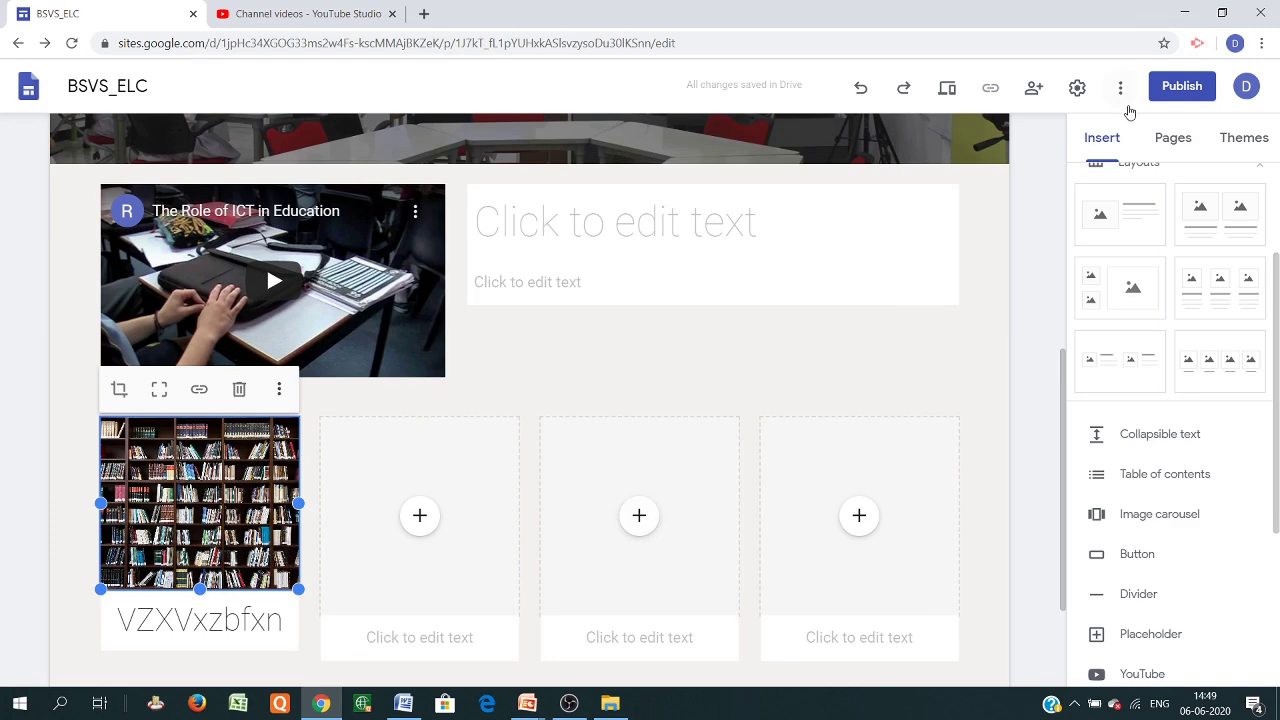
{"action": "scroll", "coordinate": [1000, 170], "scroll_direction": "up", "scroll_amount": 1}
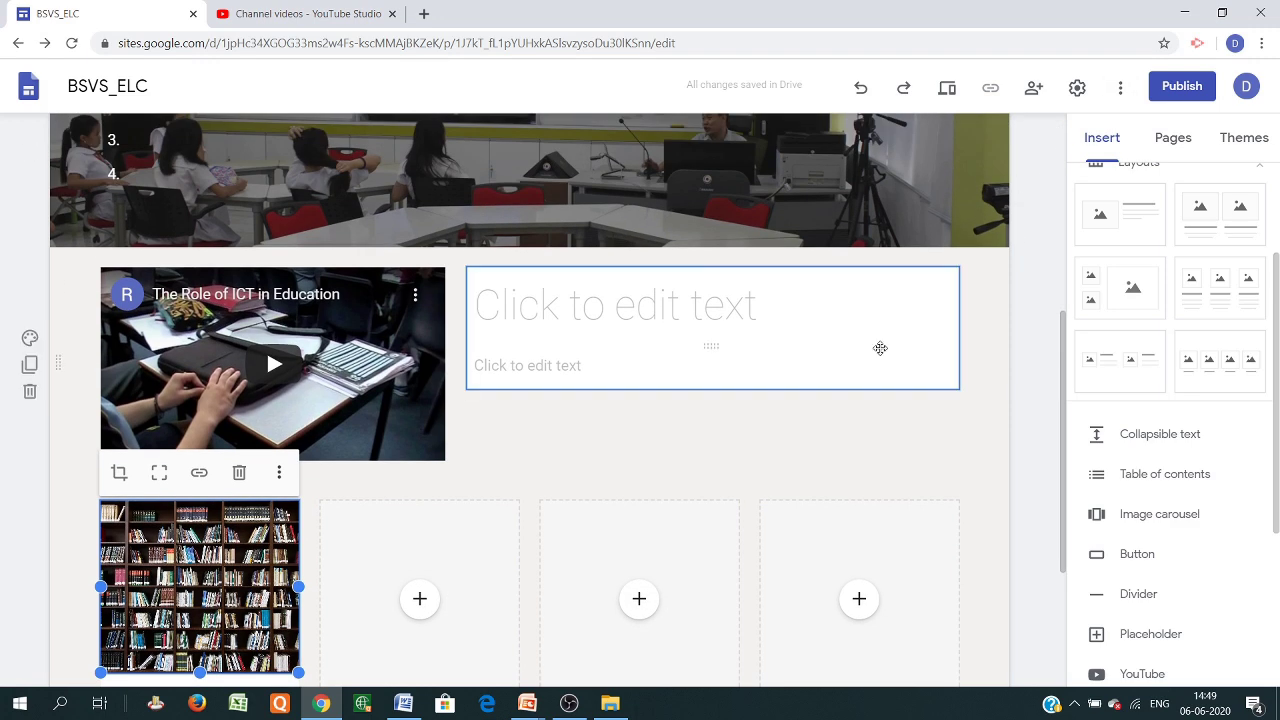
{"action": "scroll", "coordinate": [880, 346], "scroll_direction": "down", "scroll_amount": 2}
{"action": "scroll", "coordinate": [1221, 597], "scroll_direction": "down", "scroll_amount": 3}
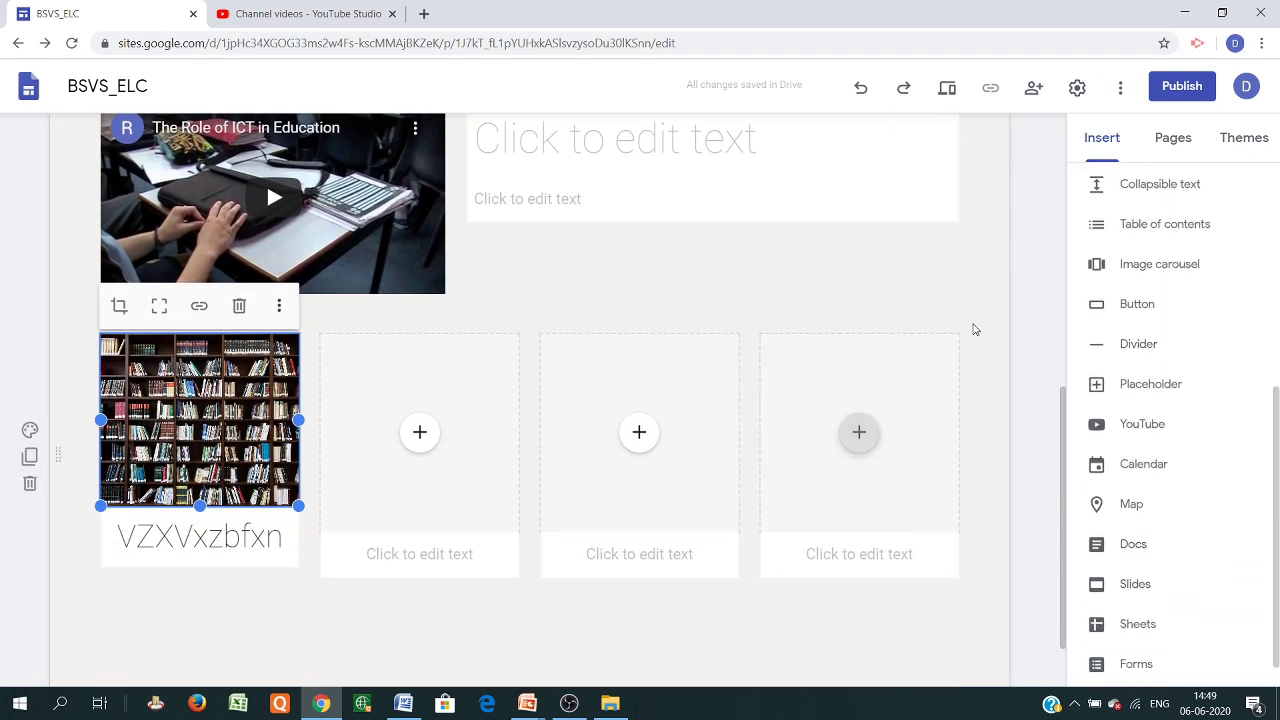
{"action": "scroll", "coordinate": [826, 462], "scroll_direction": "down", "scroll_amount": 1}
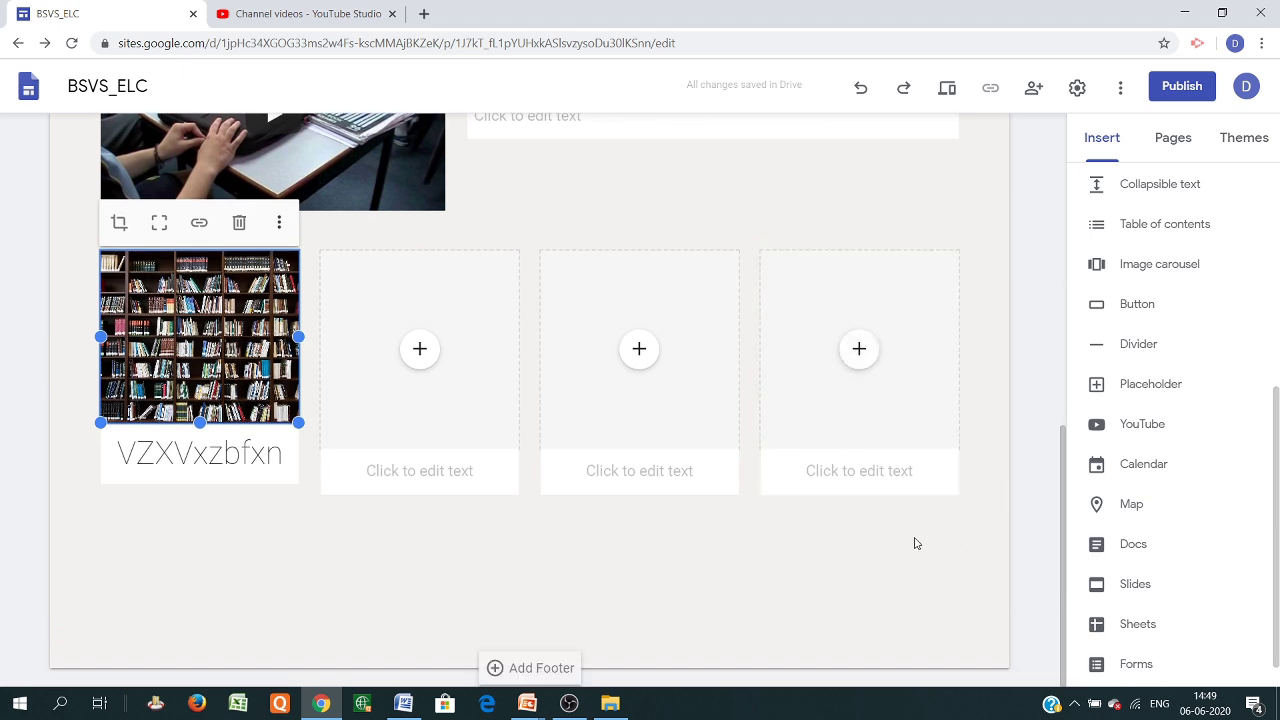
{"action": "left_click", "coordinate": [537, 669]}
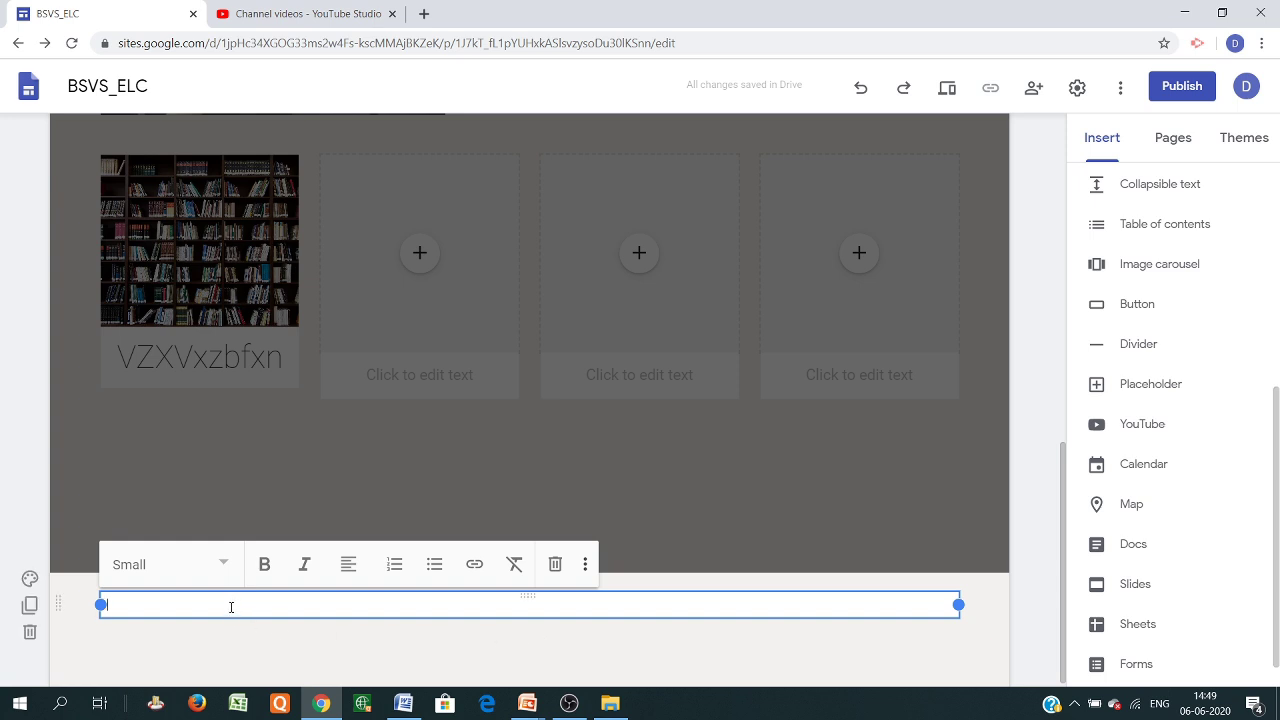
{"action": "type", "text": "d"}
{"action": "type", "text": "onta"}
{"action": "type", "text": "ct us : "}
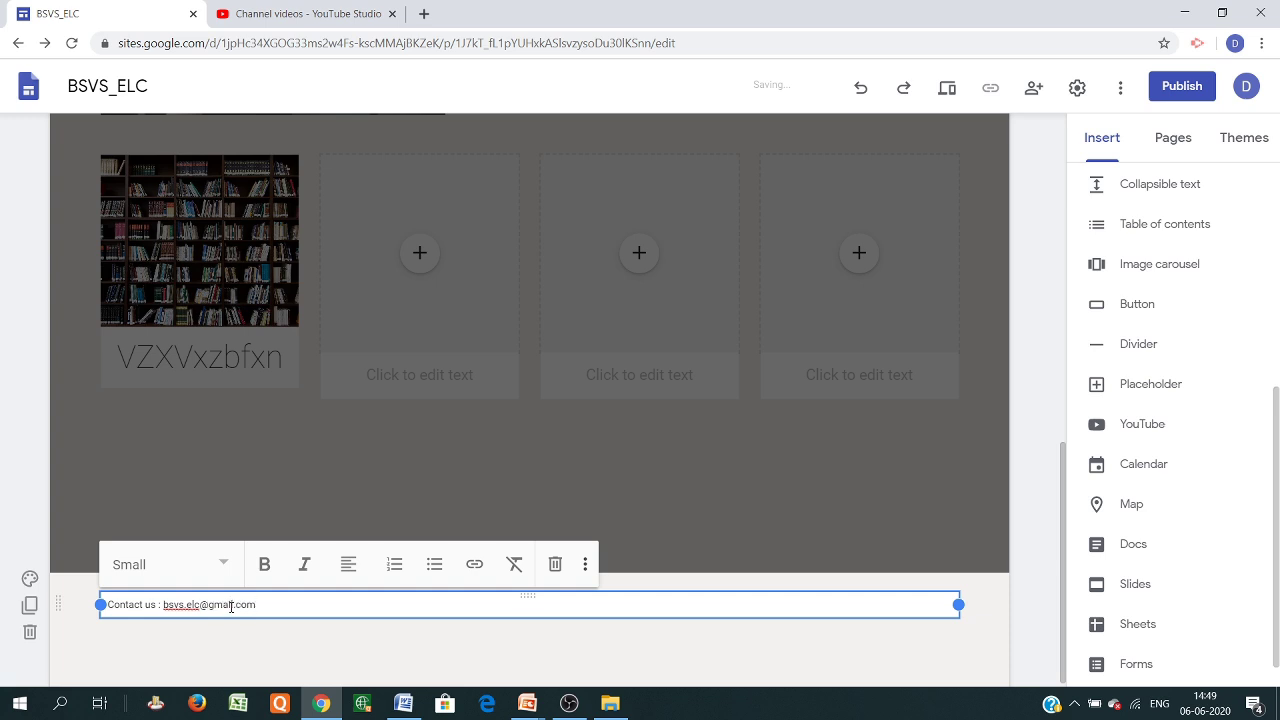
{"action": "left_click", "coordinate": [349, 564]}
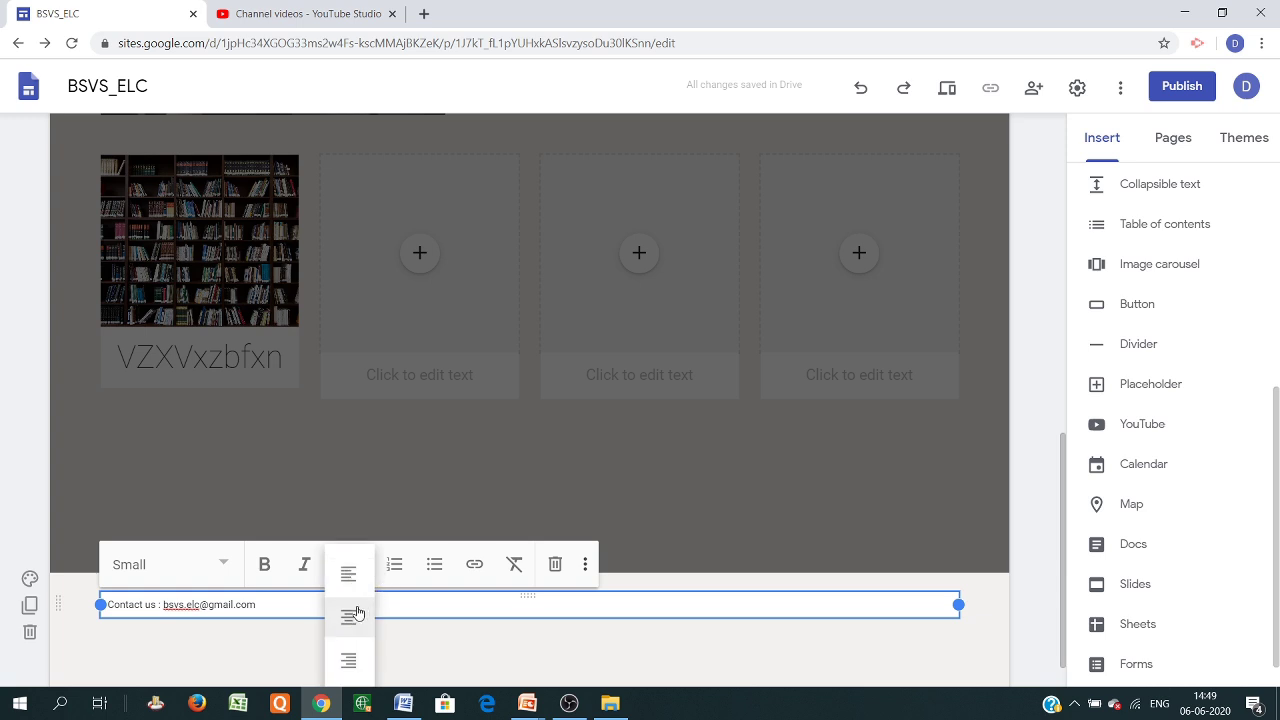
{"action": "left_click", "coordinate": [350, 617]}
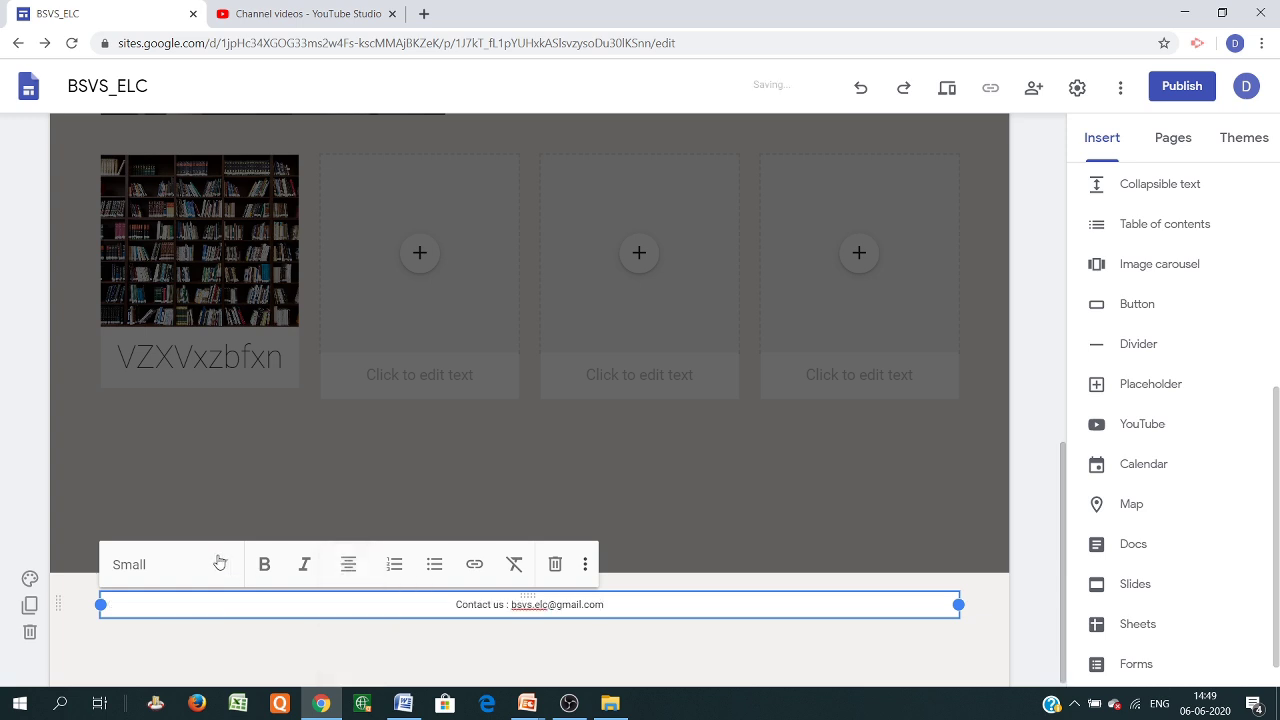
Make the contact line a bold heading with a link to sites.google.com/view/bsvselc/home
{"action": "left_click", "coordinate": [220, 563]}
{"action": "left_click", "coordinate": [170, 580]}
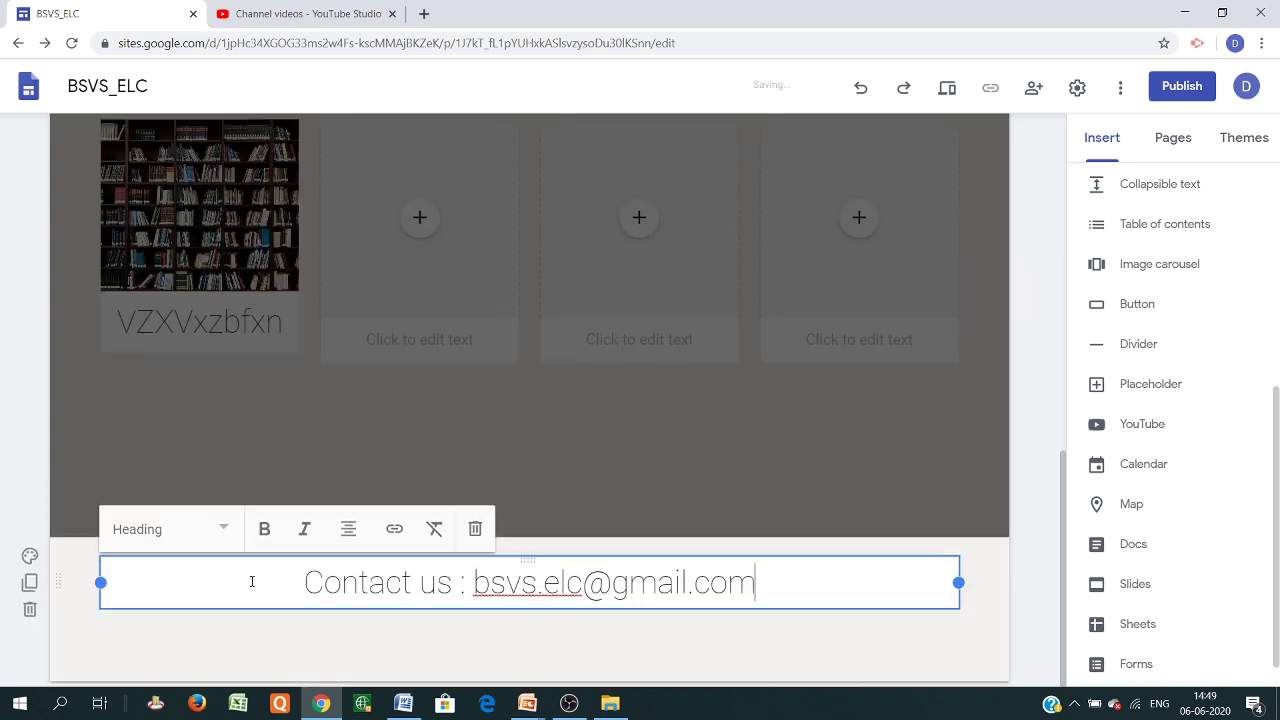
{"action": "left_click", "coordinate": [223, 535]}
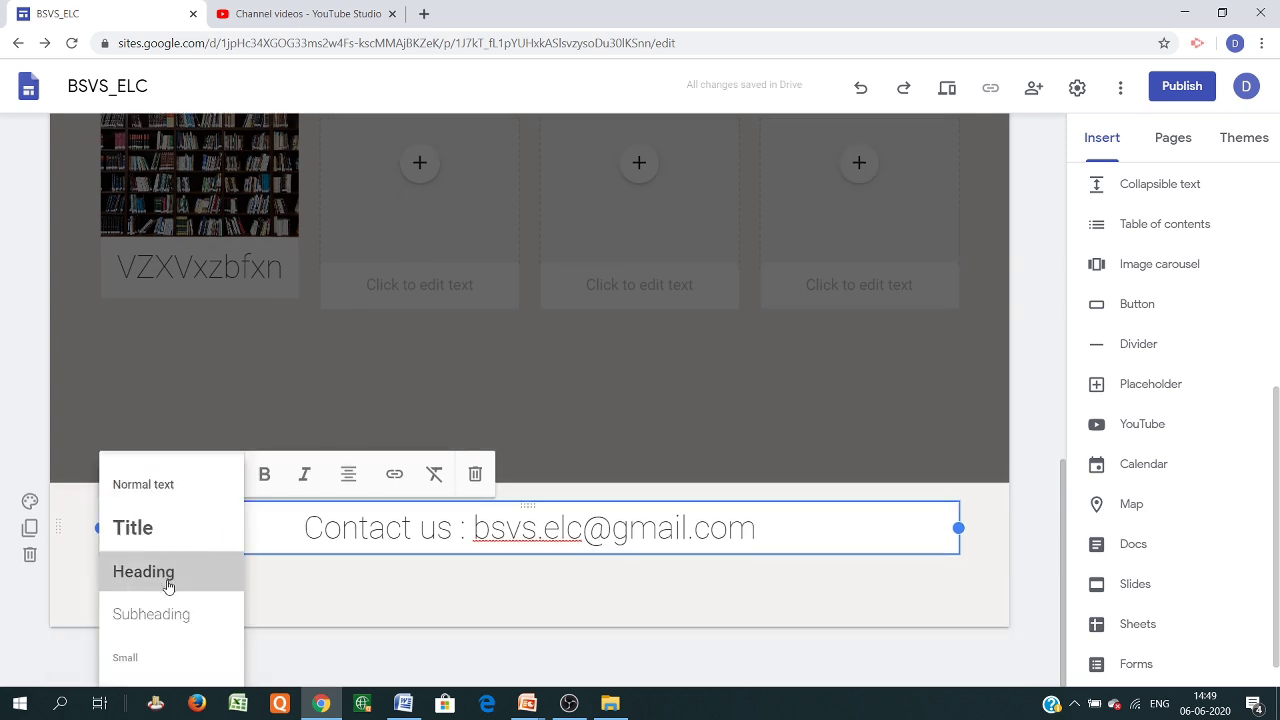
{"action": "left_click", "coordinate": [168, 586]}
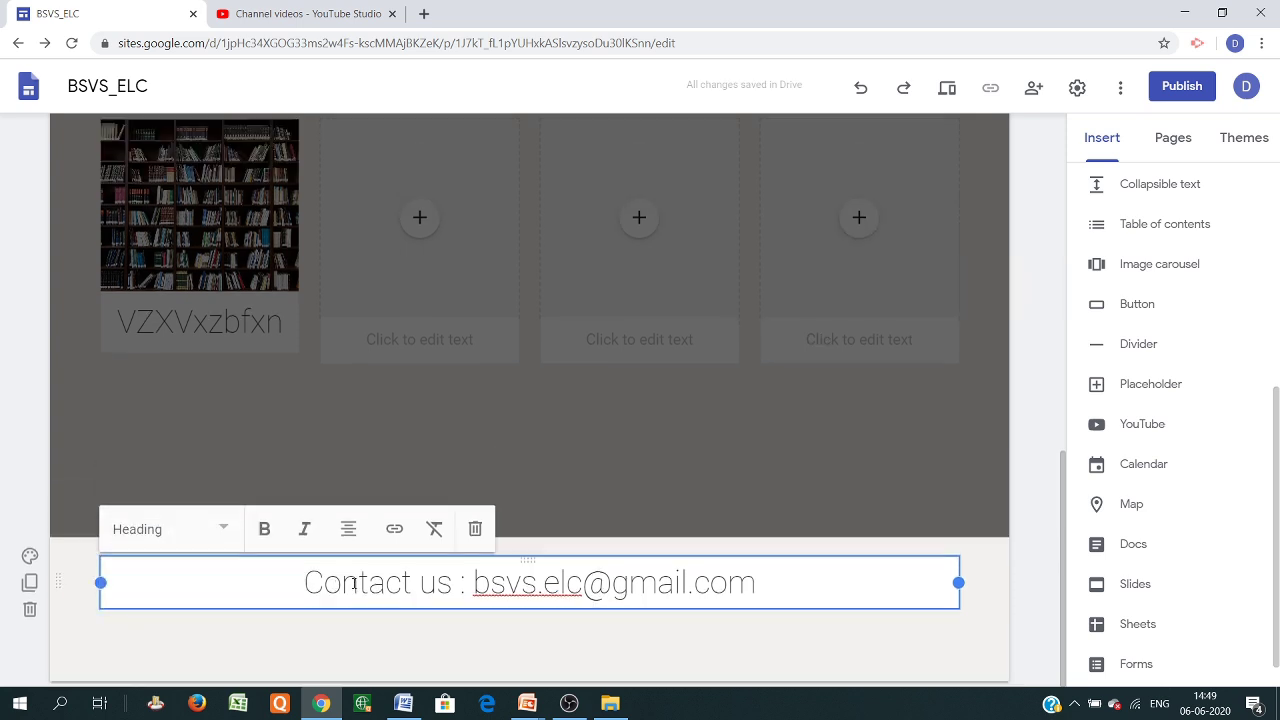
{"action": "left_click", "coordinate": [265, 538]}
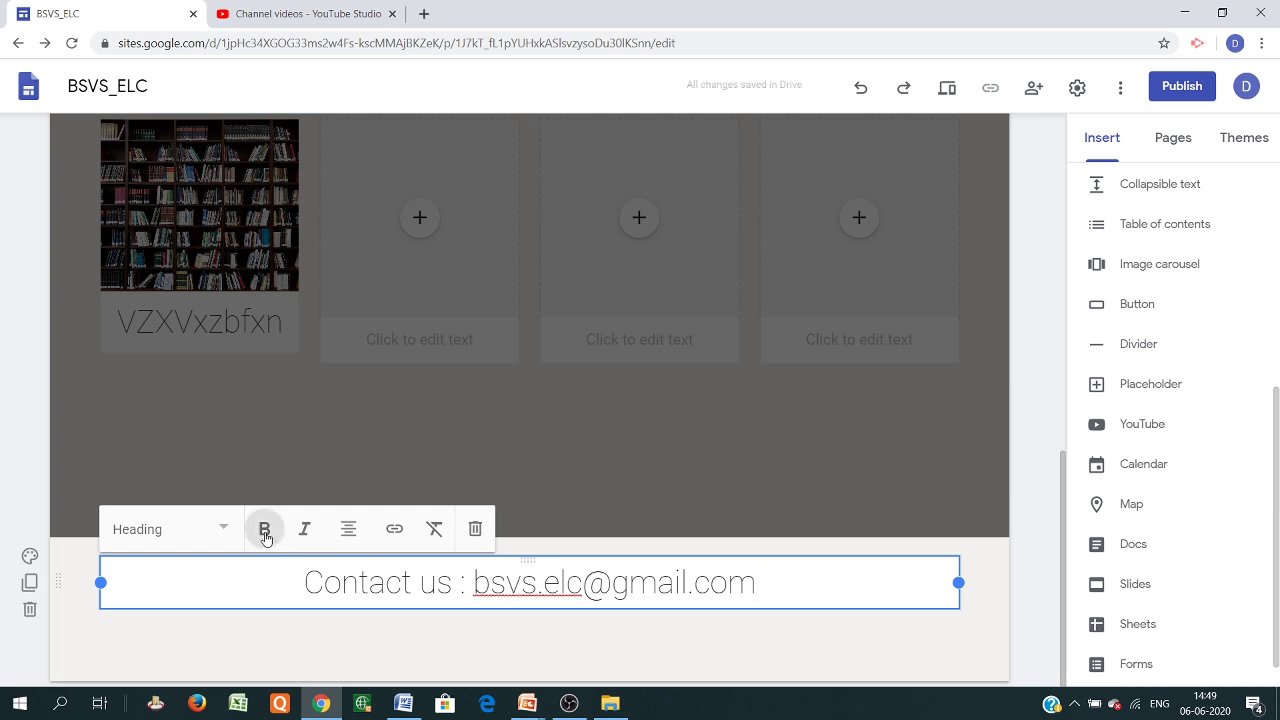
{"action": "left_click", "coordinate": [395, 530]}
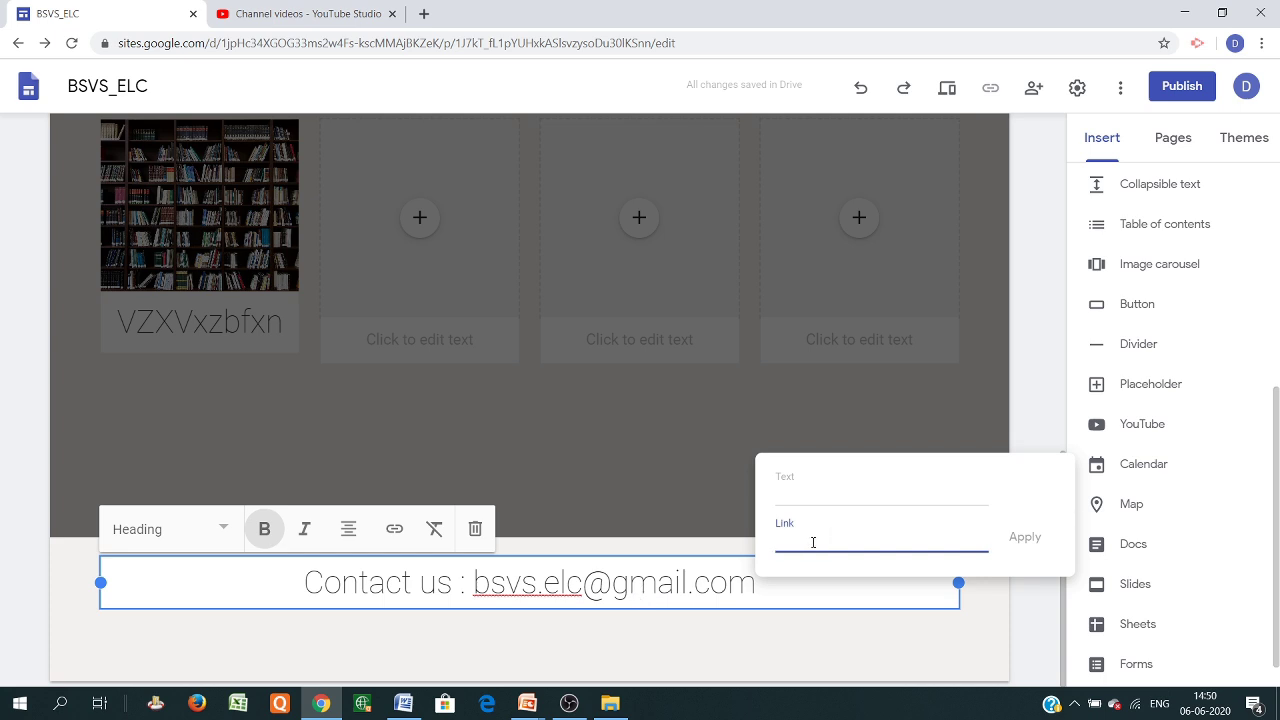
{"action": "right_click", "coordinate": [813, 542]}
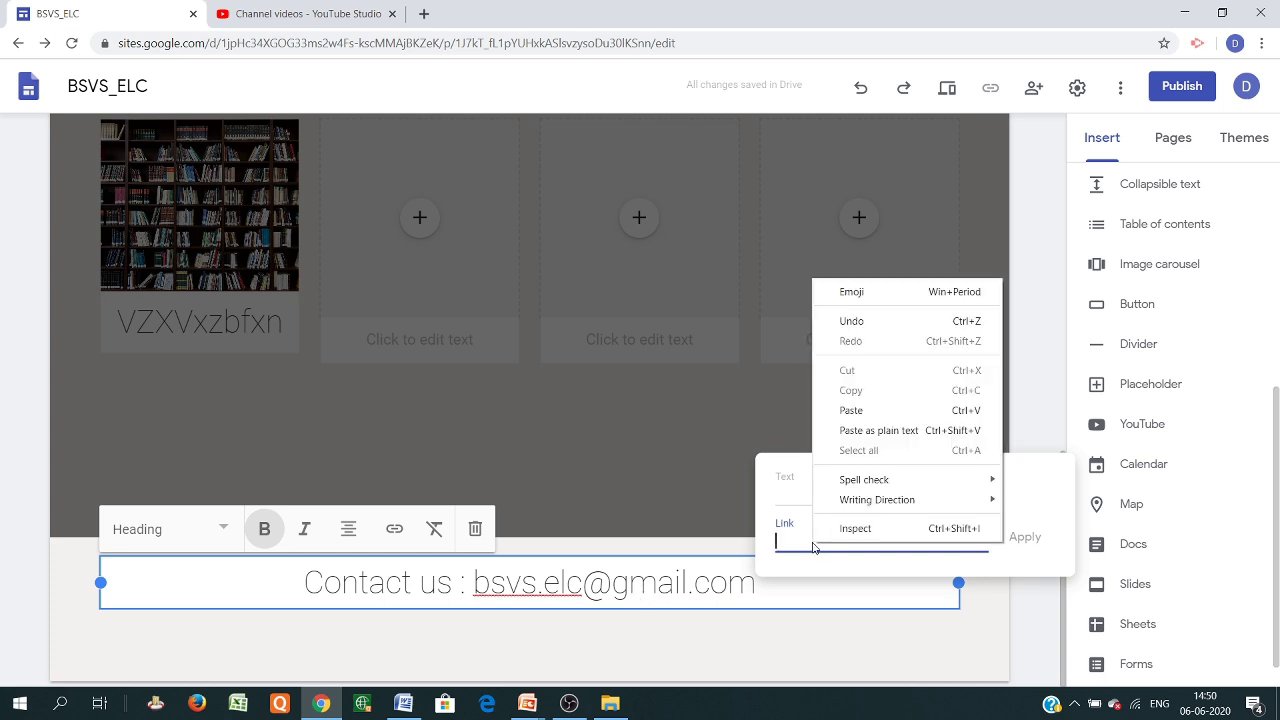
{"action": "left_click", "coordinate": [879, 410]}
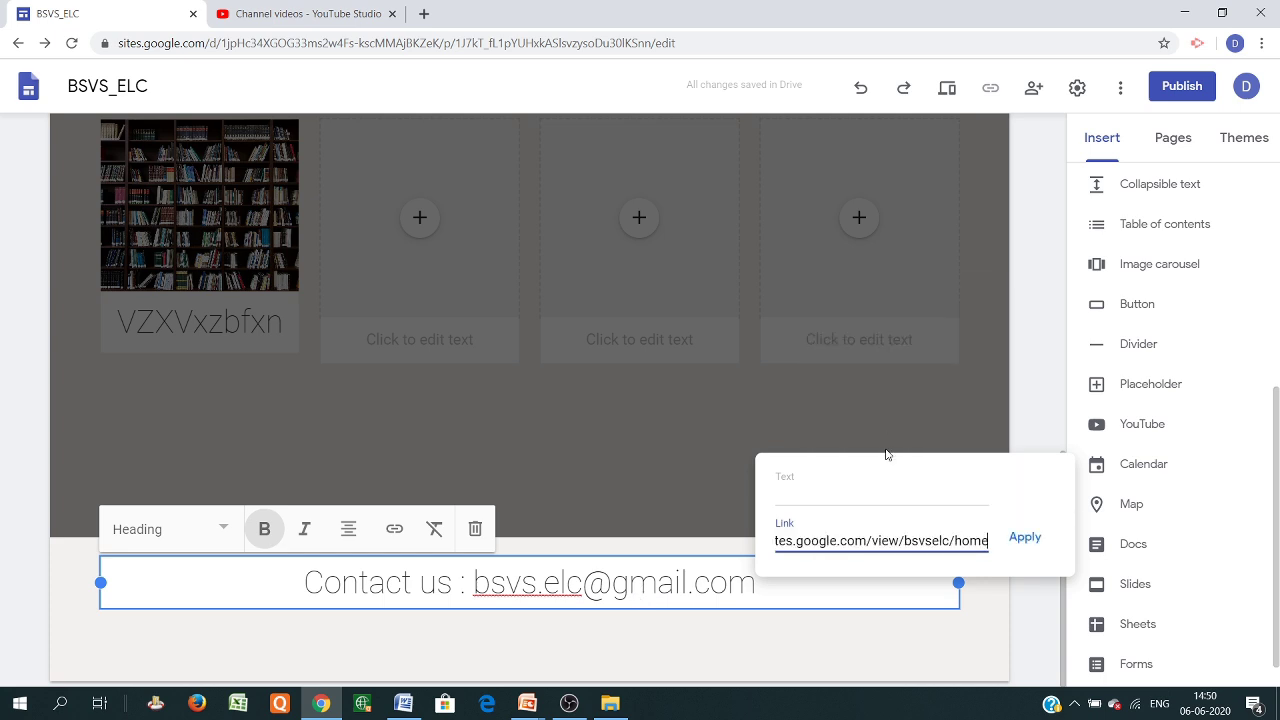
{"action": "left_click", "coordinate": [1026, 539]}
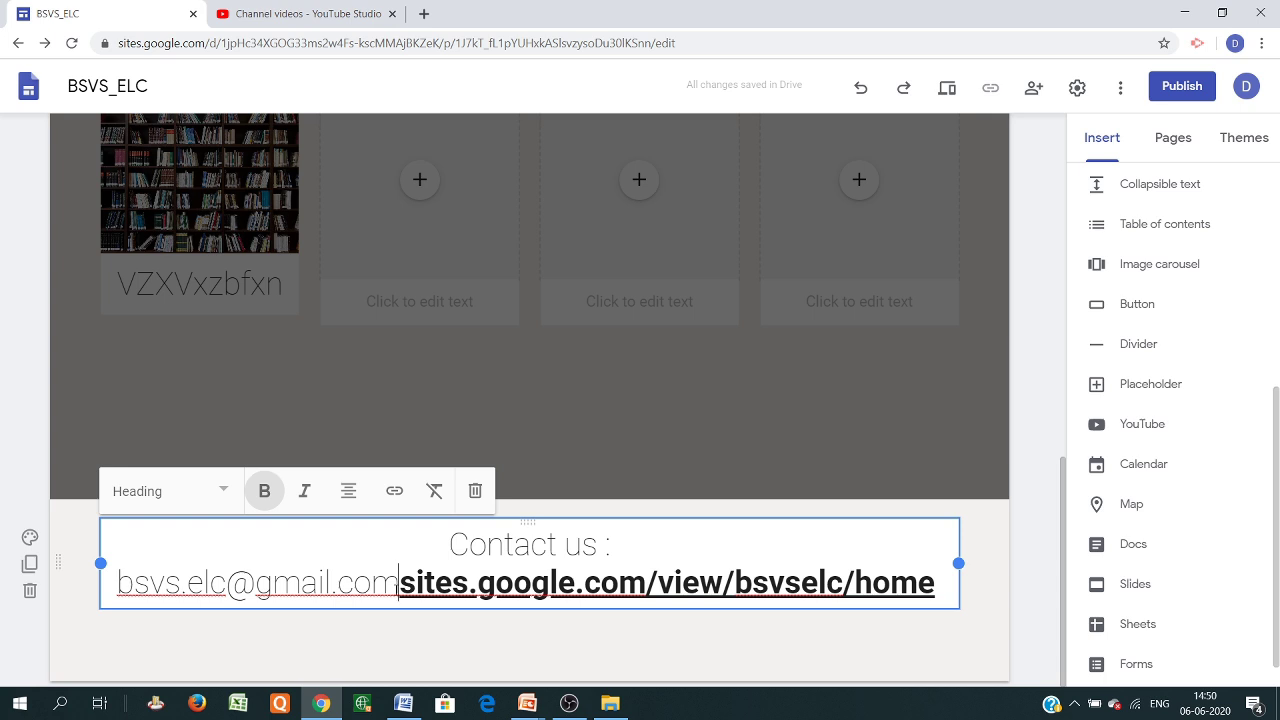
{"action": "left_click", "coordinate": [397, 590]}
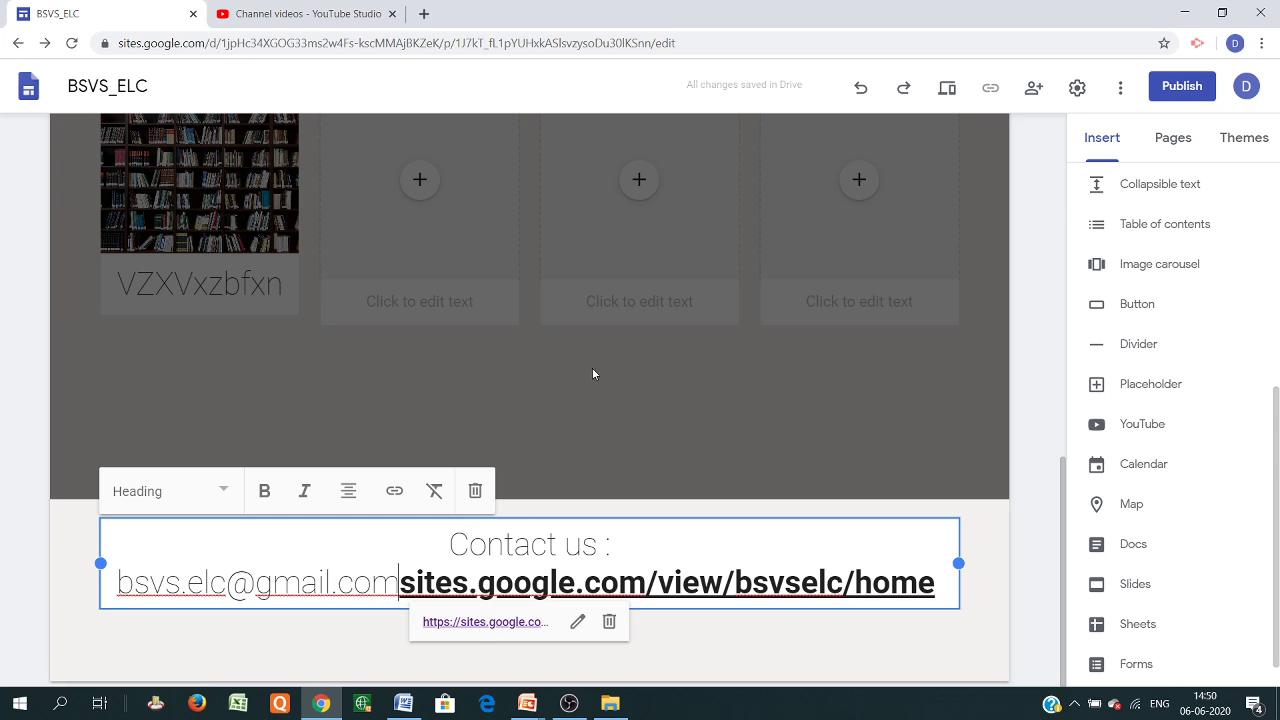
Delete the empty Conferences section from the Home page
{"action": "scroll", "coordinate": [640, 450], "scroll_direction": "up", "scroll_amount": 10}
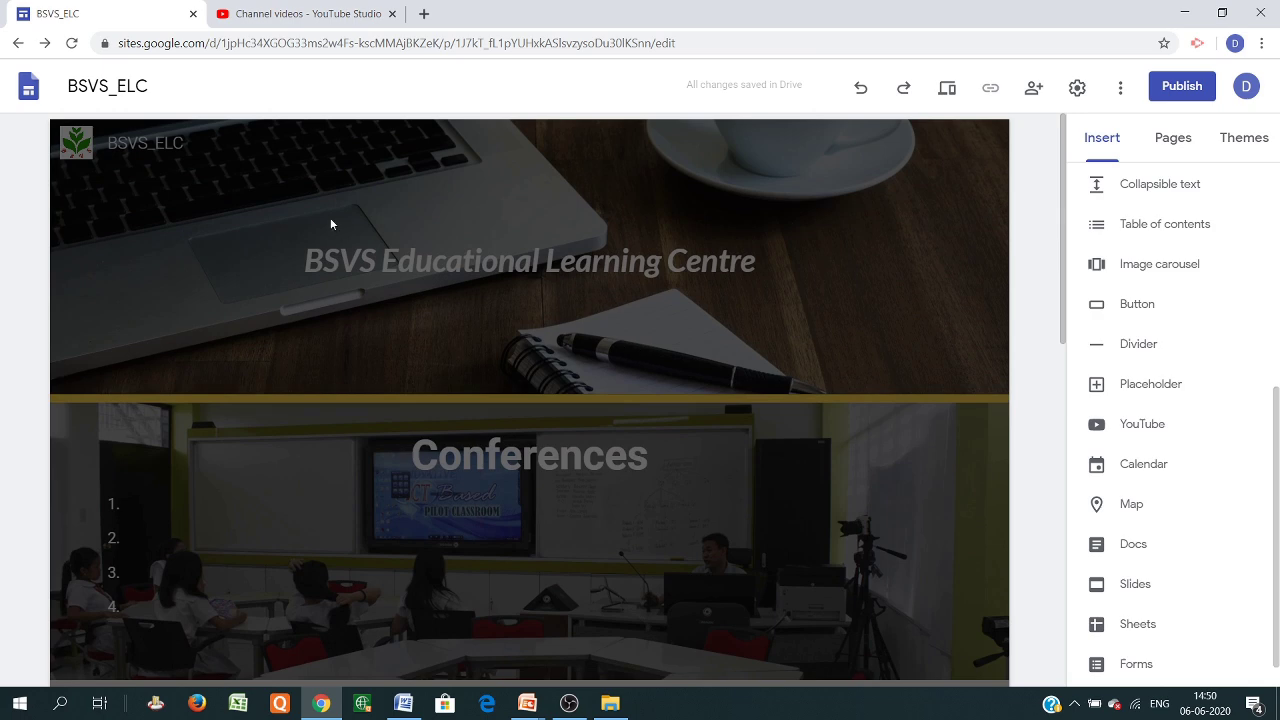
{"action": "scroll", "coordinate": [596, 380], "scroll_direction": "down", "scroll_amount": 10}
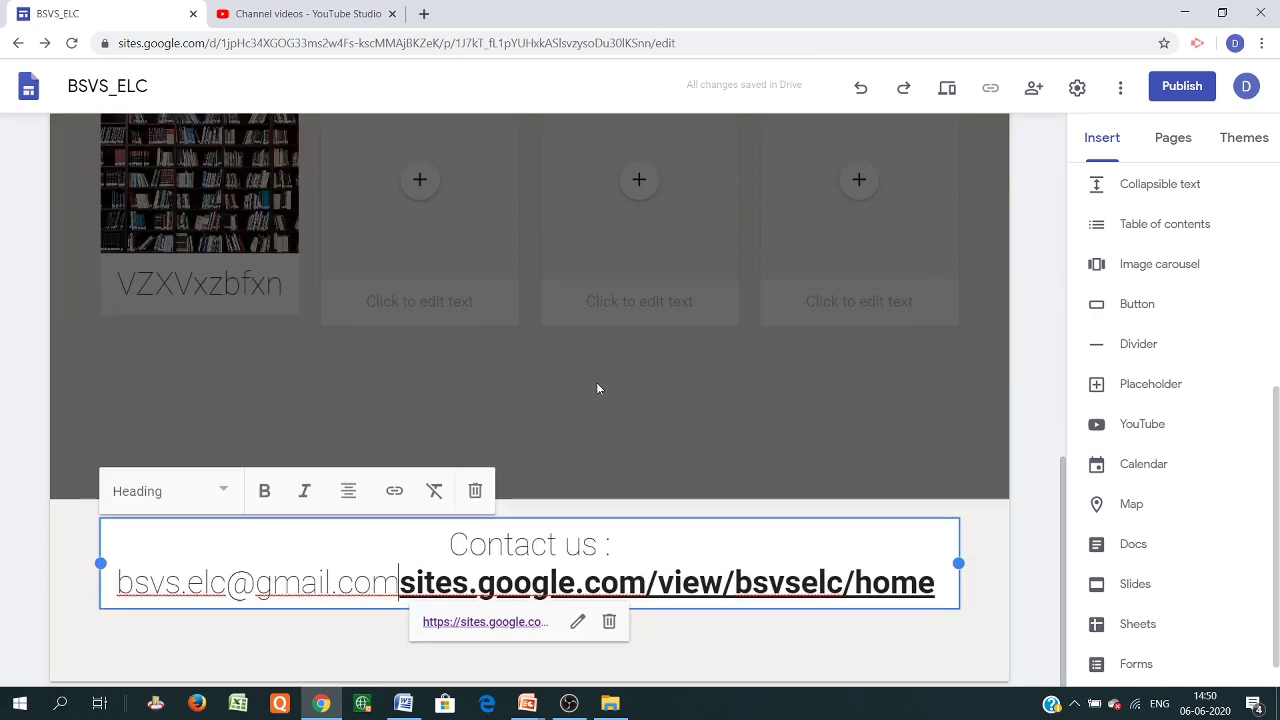
{"action": "scroll", "coordinate": [596, 382], "scroll_direction": "up", "scroll_amount": 5}
{"action": "scroll", "coordinate": [680, 400], "scroll_direction": "up", "scroll_amount": 5}
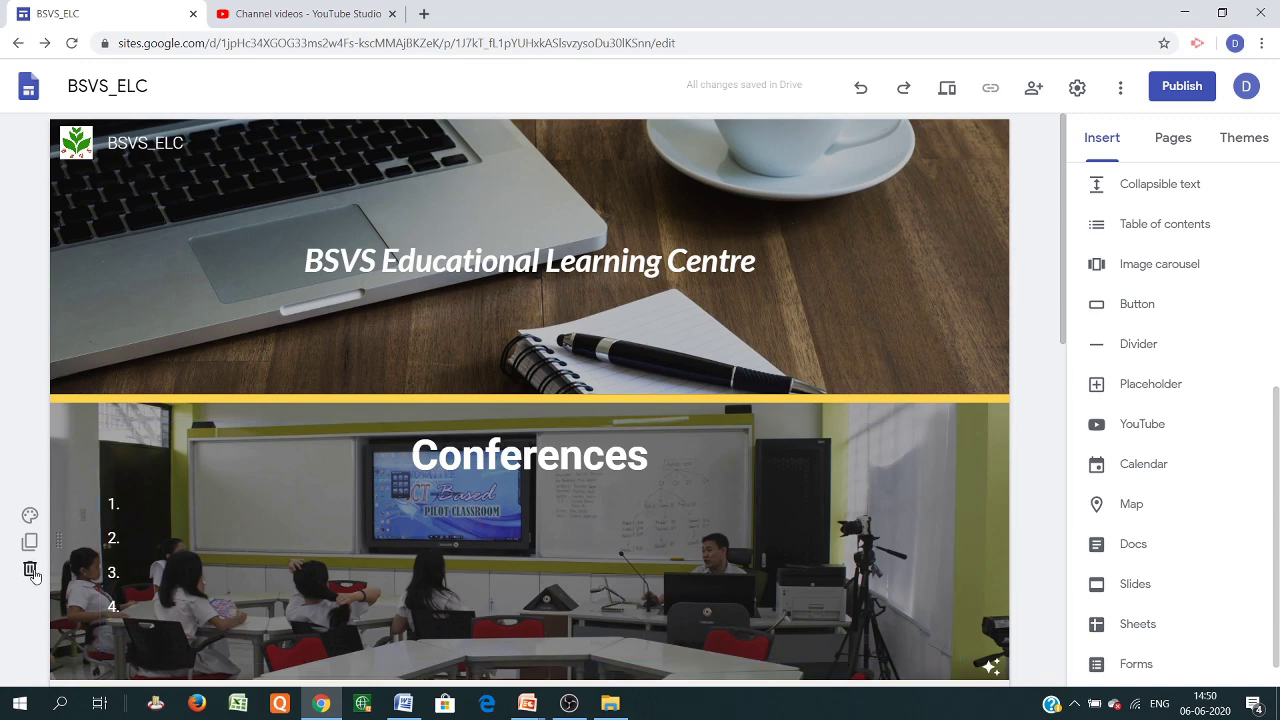
{"action": "left_click", "coordinate": [31, 571]}
{"action": "scroll", "coordinate": [511, 534], "scroll_direction": "down", "scroll_amount": 5}
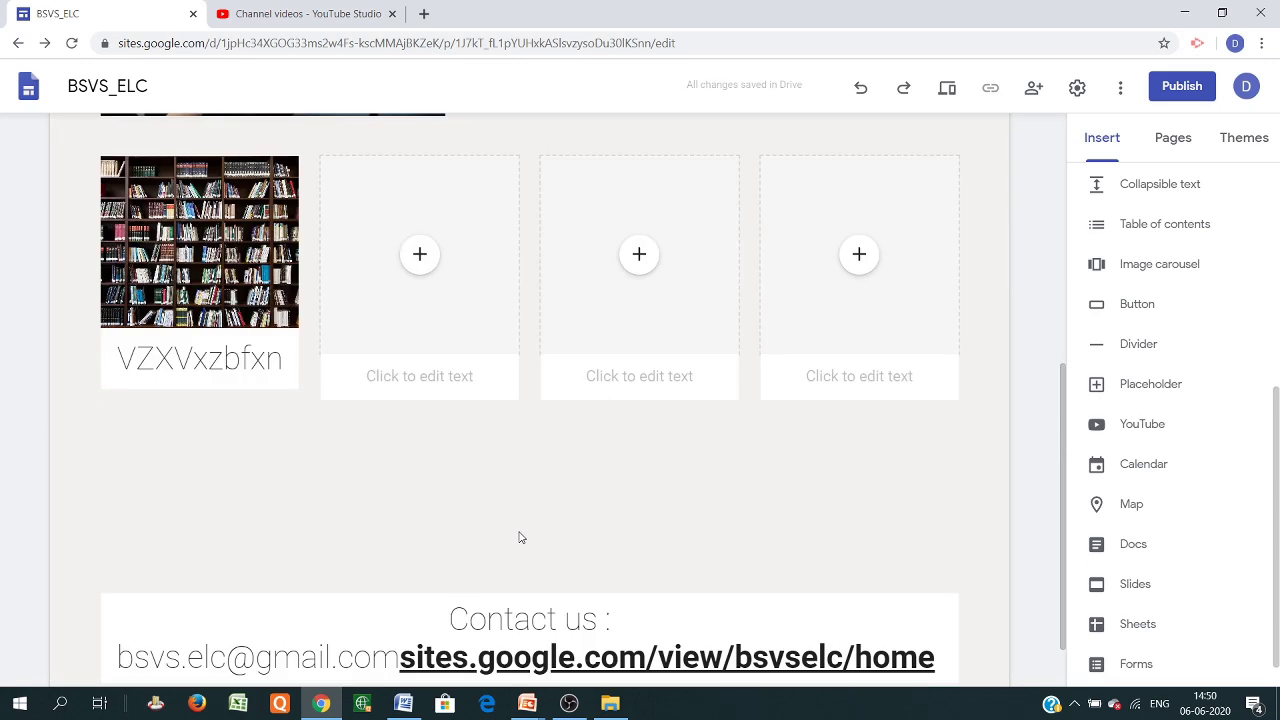
{"action": "scroll", "coordinate": [520, 537], "scroll_direction": "up", "scroll_amount": 4}
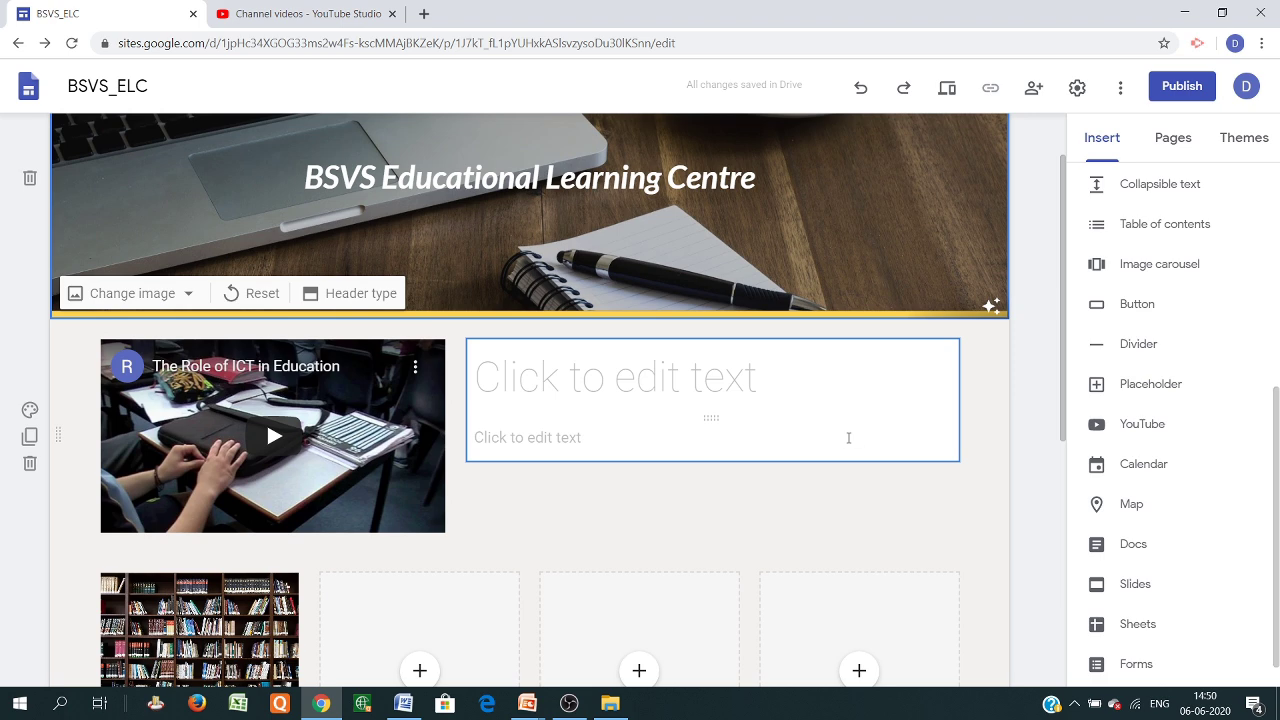
{"action": "scroll", "coordinate": [736, 329], "scroll_direction": "up", "scroll_amount": 1}
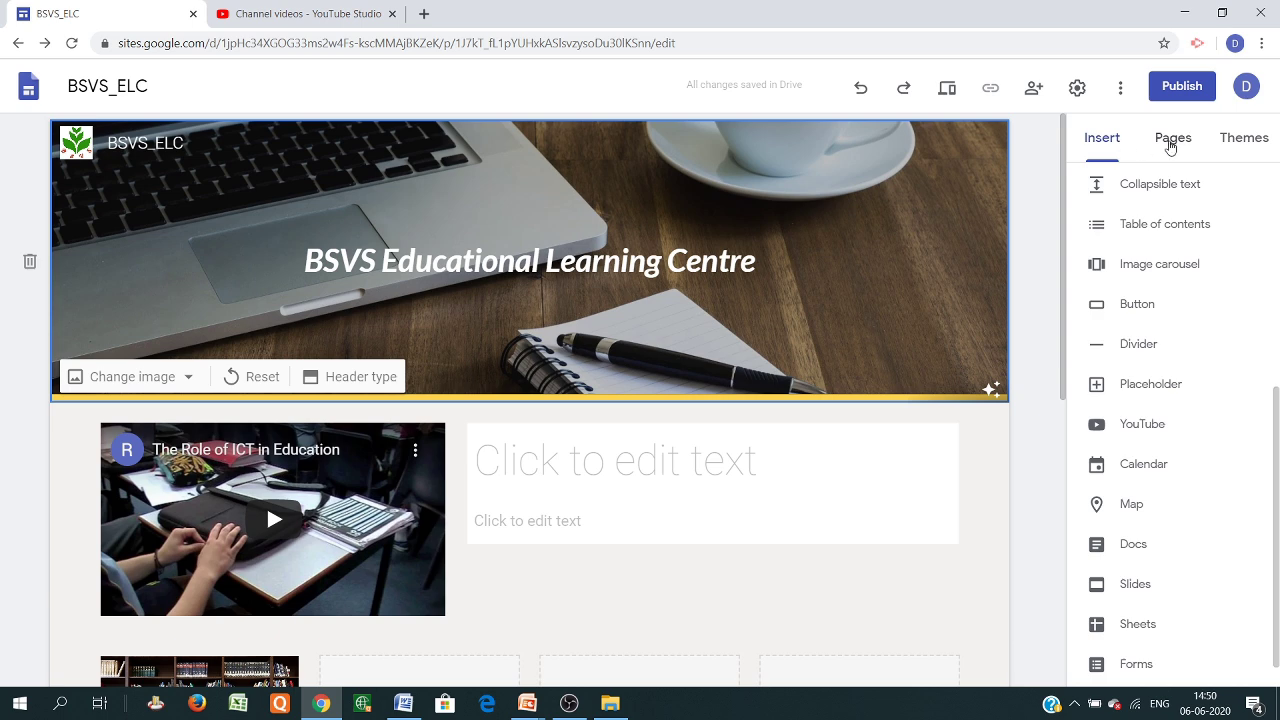
Create new pages About us, Conference and Contact us, then return to the Home page
{"action": "left_click", "coordinate": [1170, 147]}
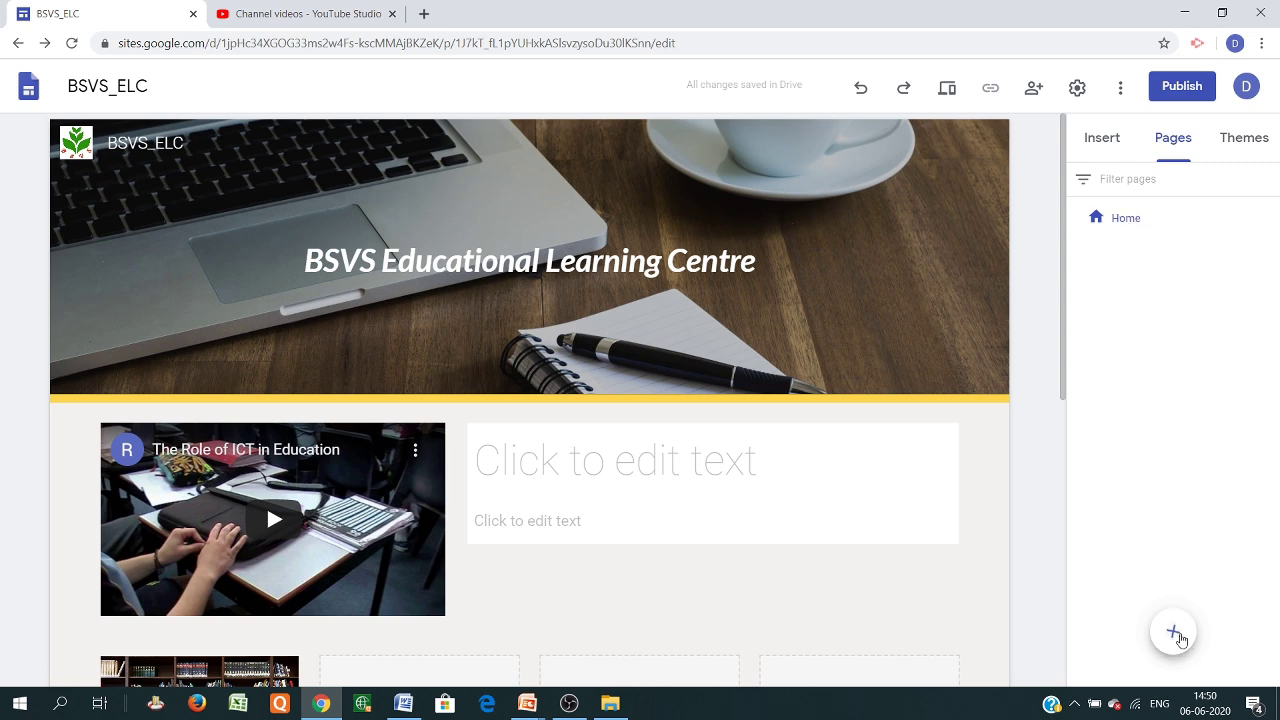
{"action": "mouse_move", "coordinate": [1174, 638]}
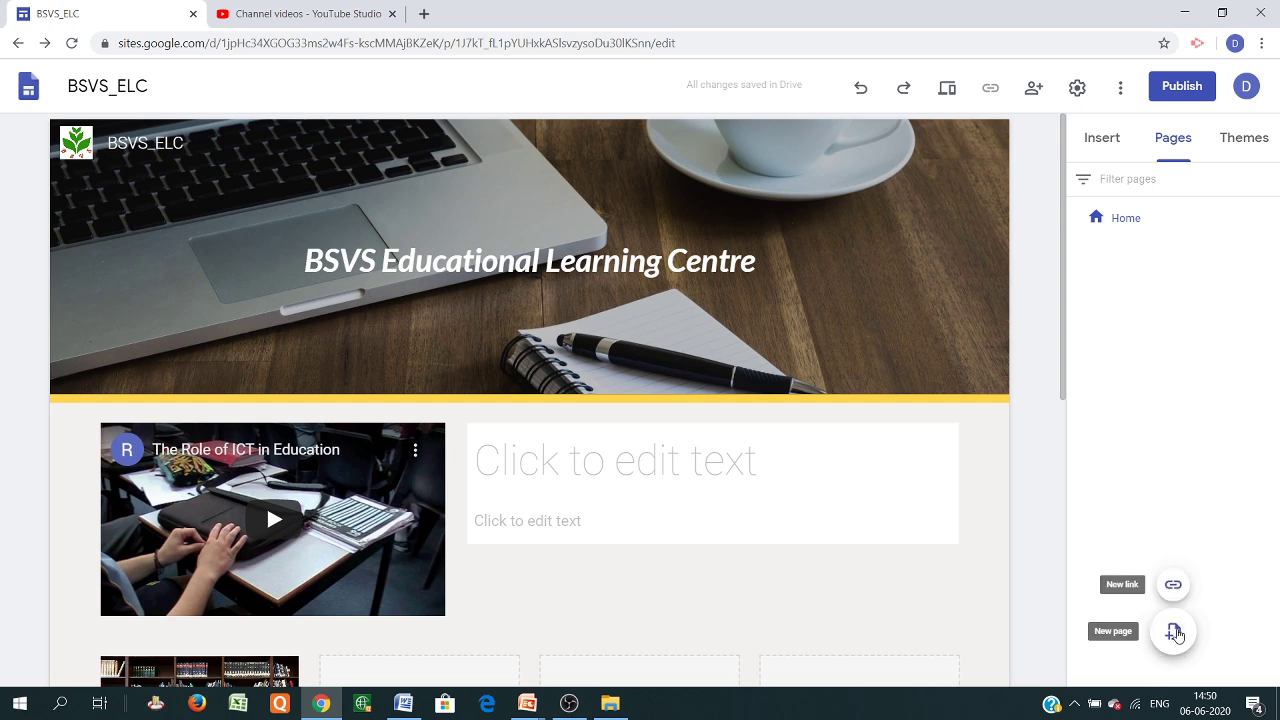
{"action": "left_click", "coordinate": [1174, 633]}
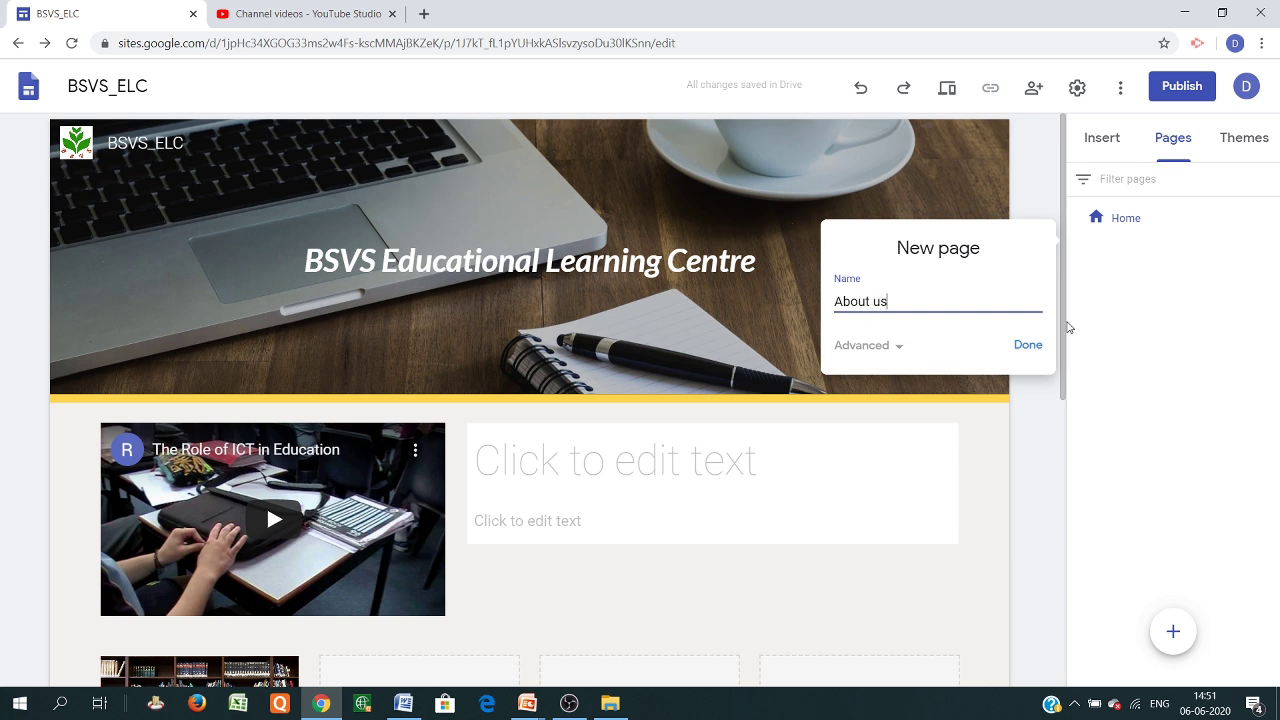
{"action": "left_click", "coordinate": [900, 346]}
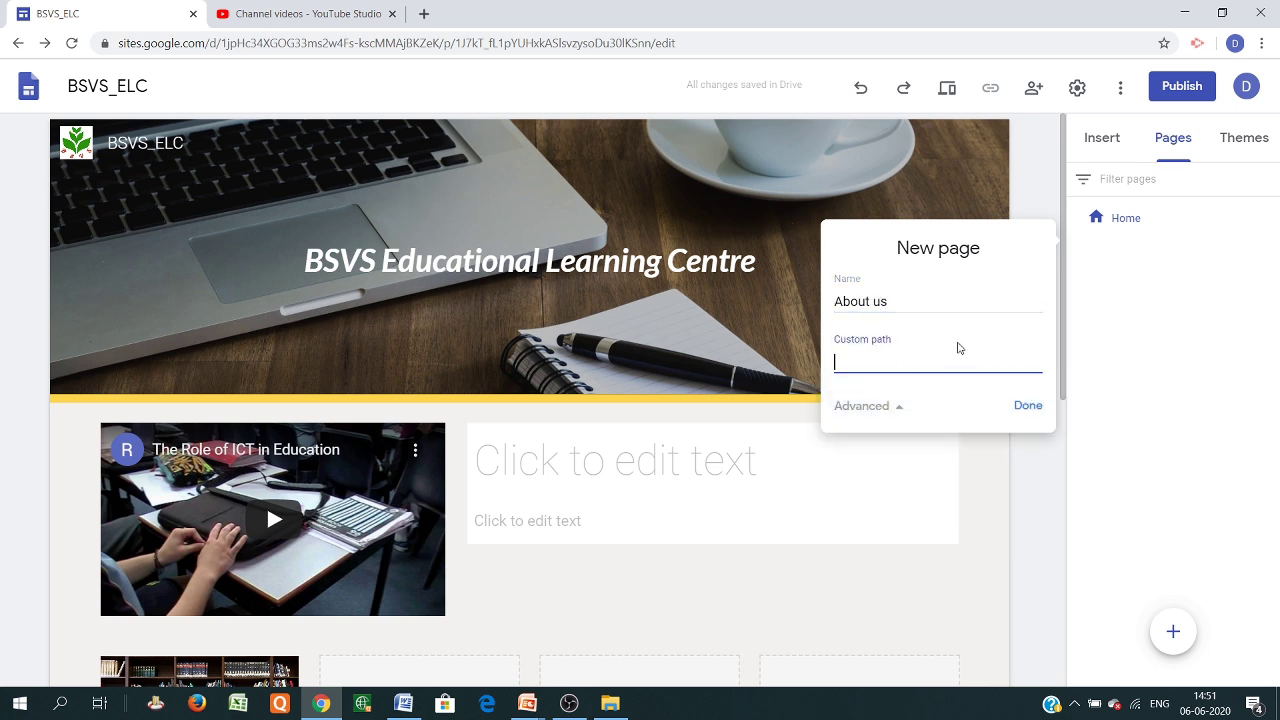
{"action": "left_click", "coordinate": [1020, 407]}
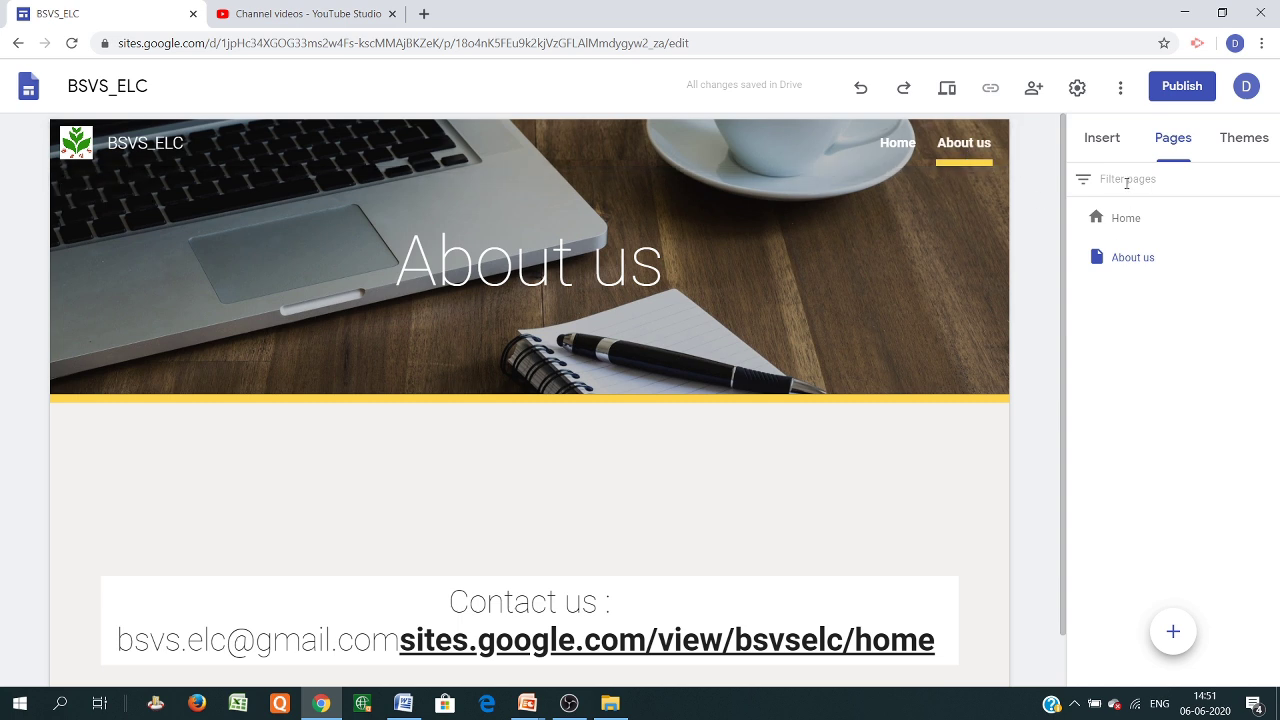
{"action": "left_click", "coordinate": [1171, 626]}
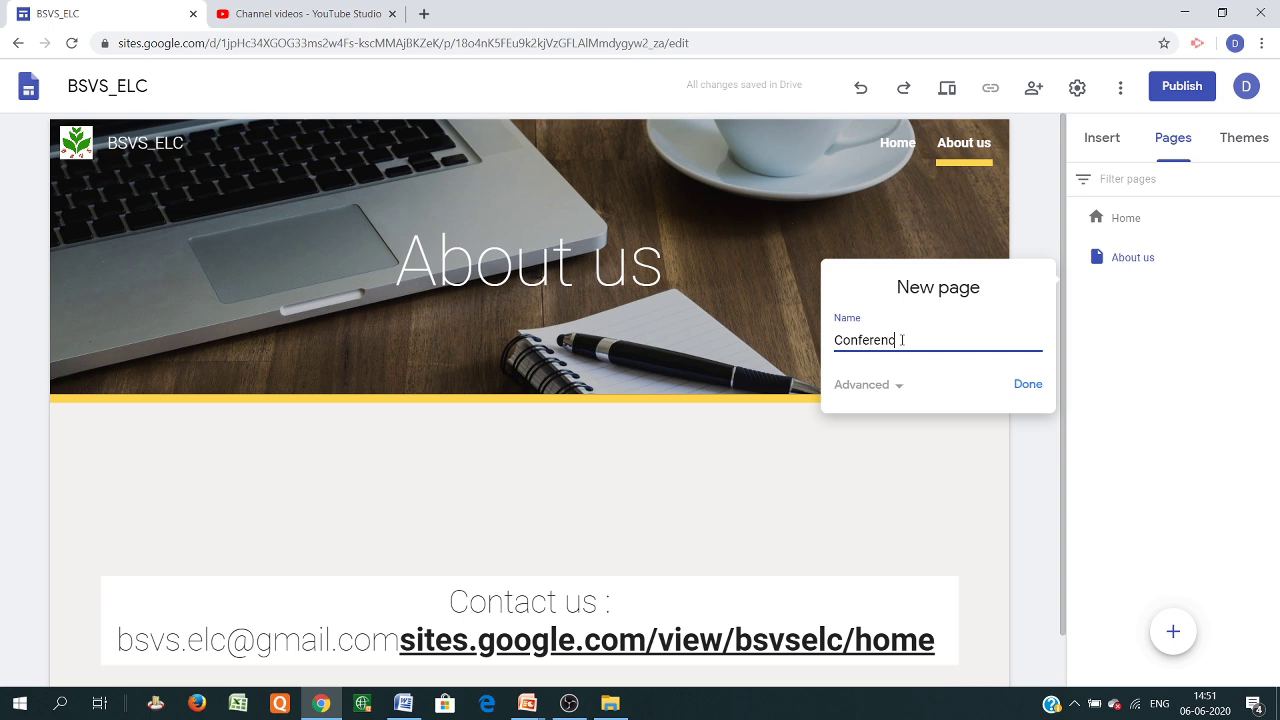
{"action": "left_click", "coordinate": [1026, 389]}
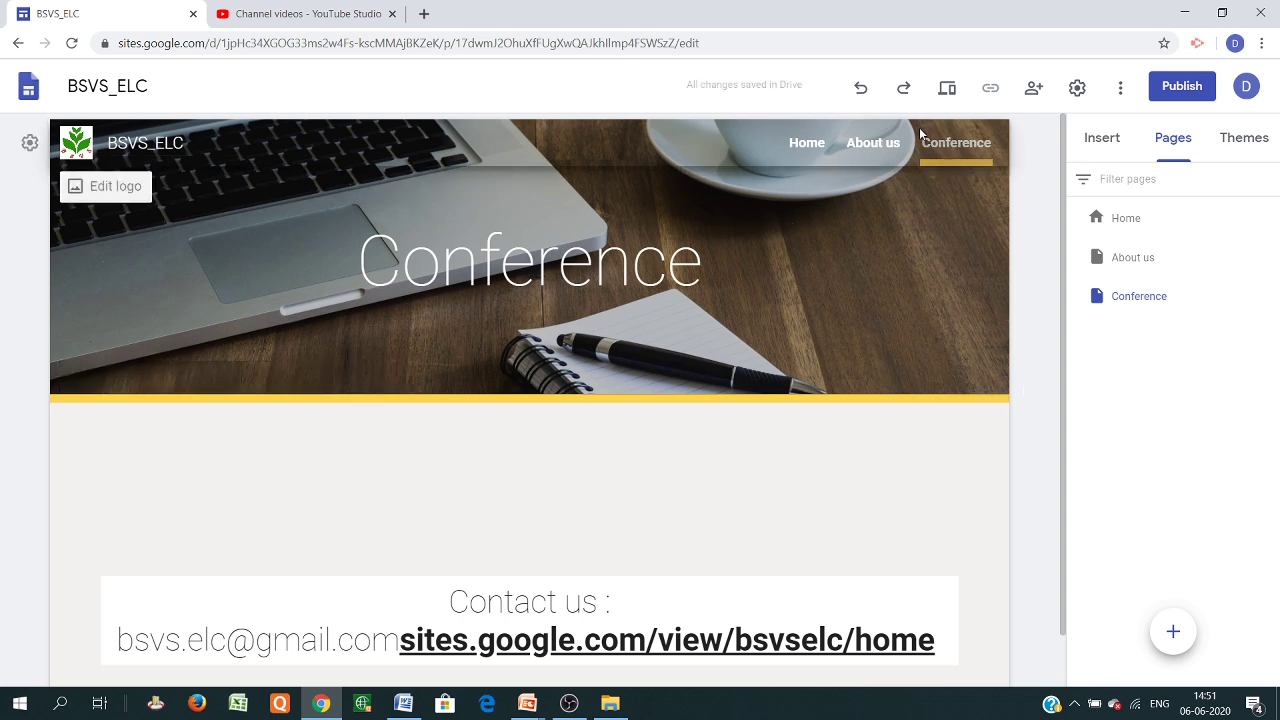
{"action": "mouse_move", "coordinate": [1172, 644]}
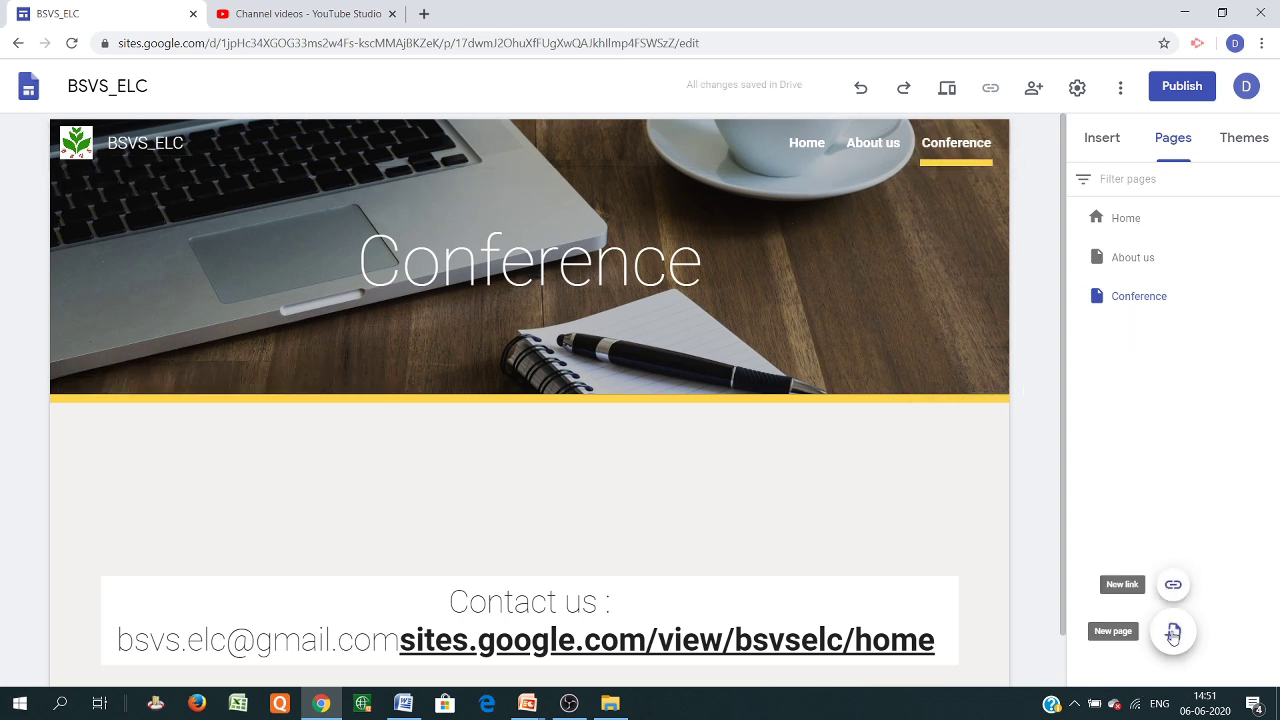
{"action": "left_click", "coordinate": [1173, 632]}
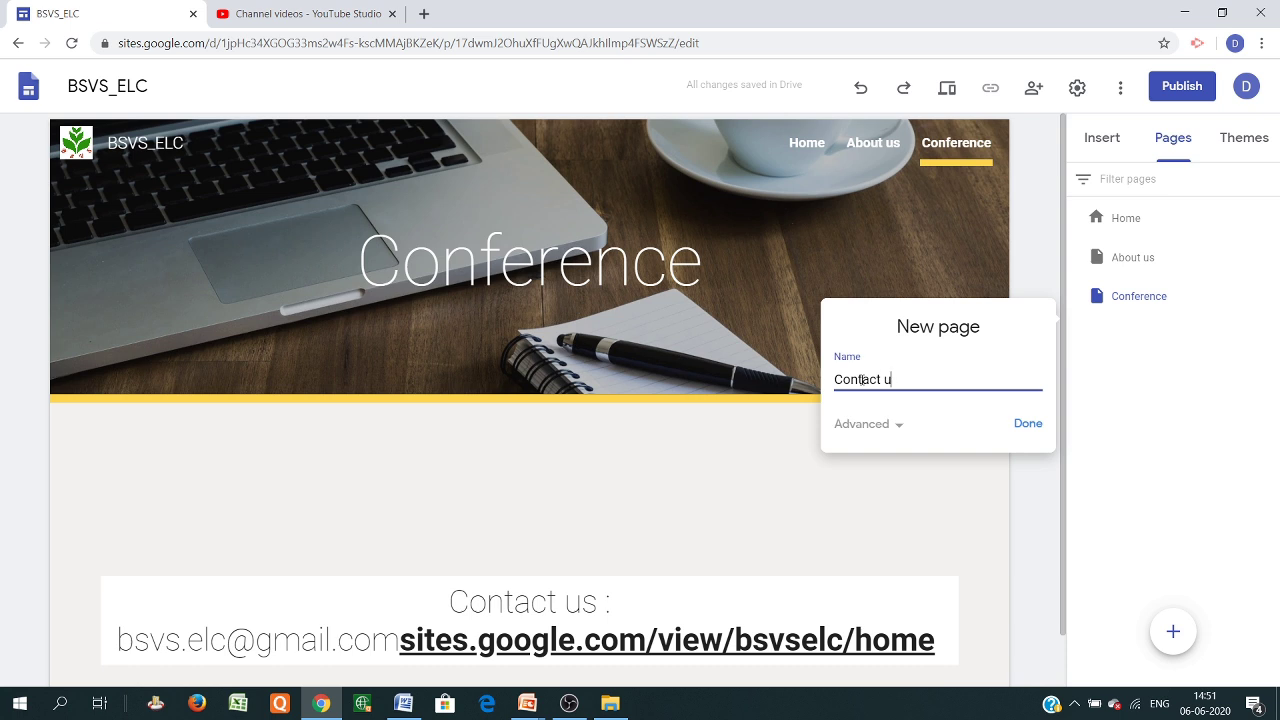
{"action": "left_click", "coordinate": [1021, 429]}
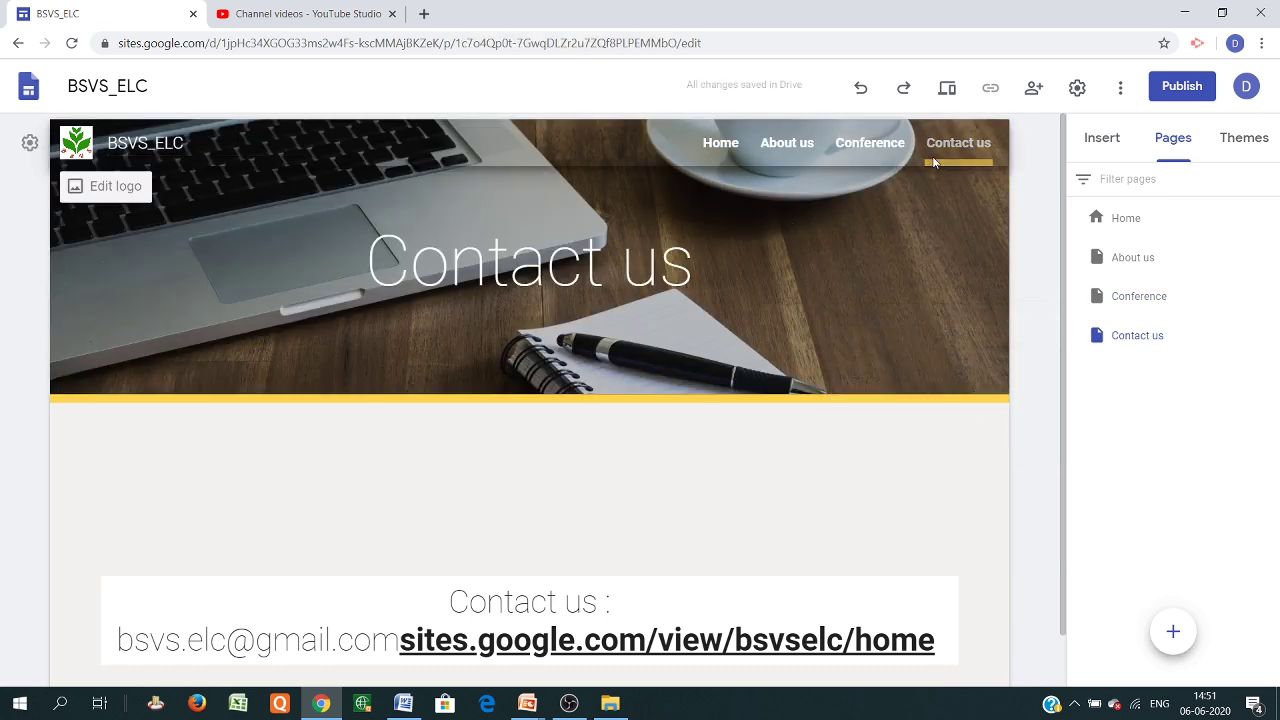
{"action": "left_click", "coordinate": [738, 152]}
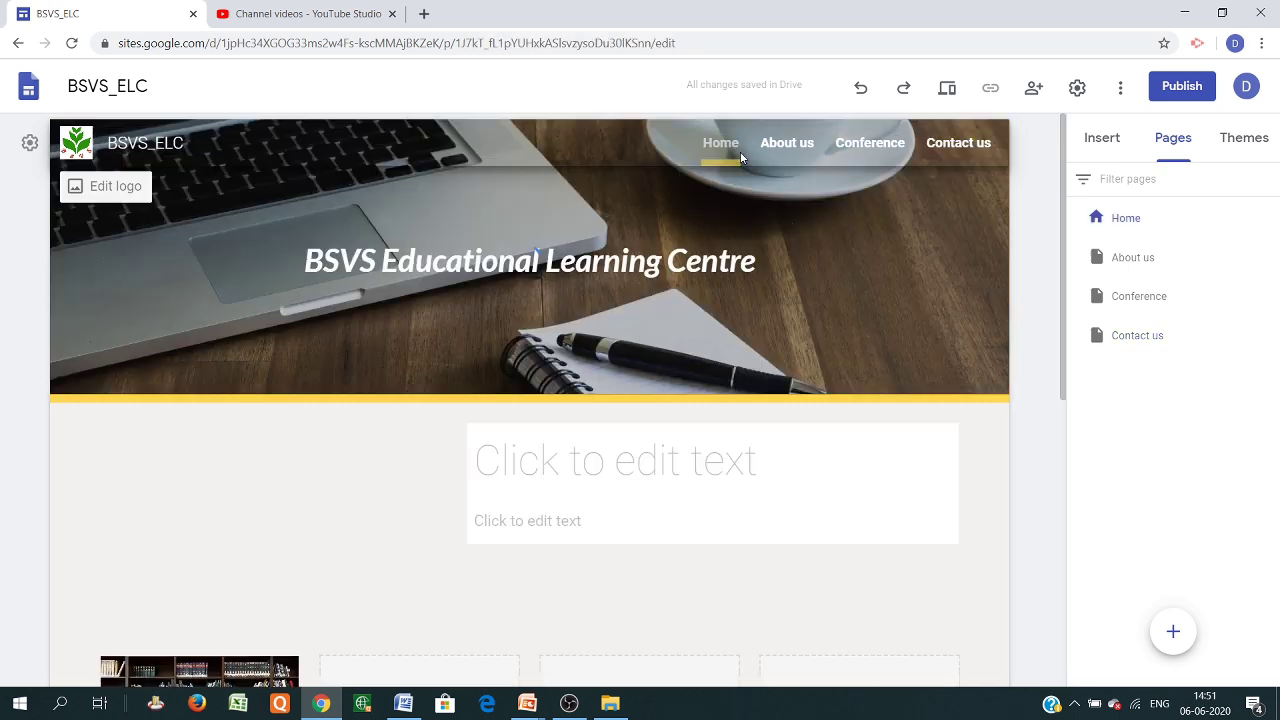
Add a two-image layout section to the About us page
{"action": "left_click", "coordinate": [780, 143]}
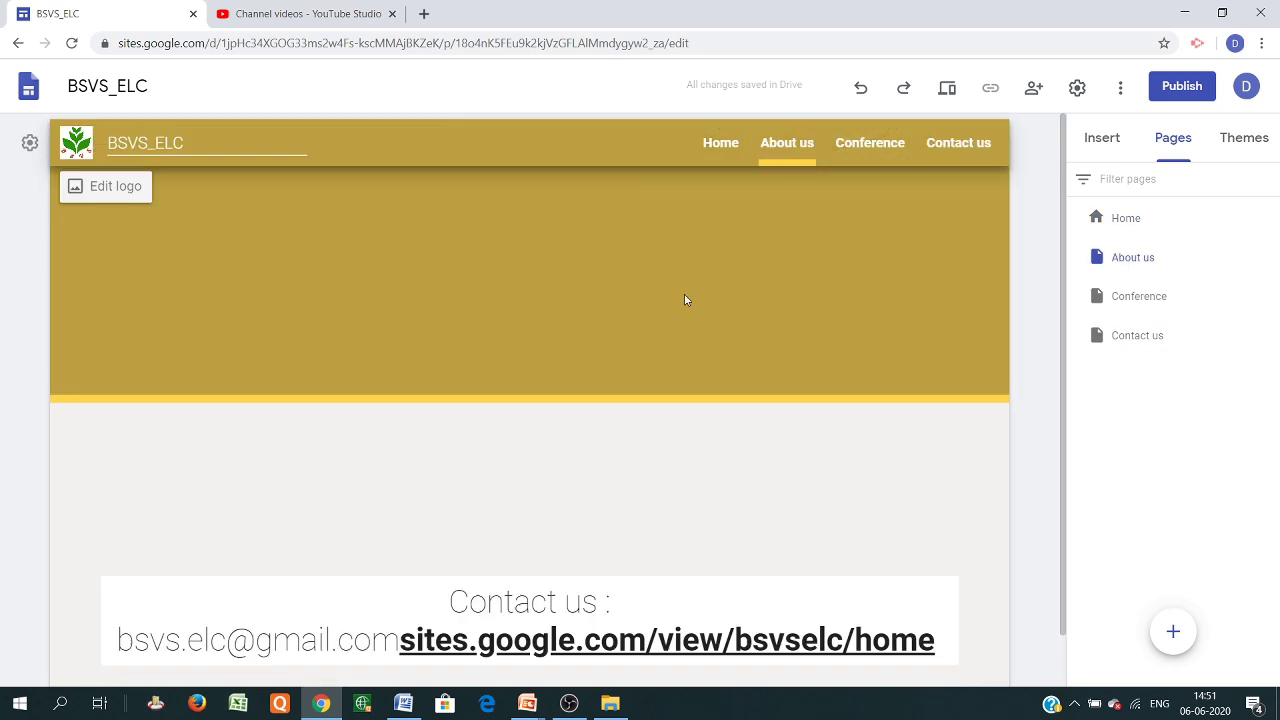
{"action": "scroll", "coordinate": [589, 514], "scroll_direction": "down", "scroll_amount": 1}
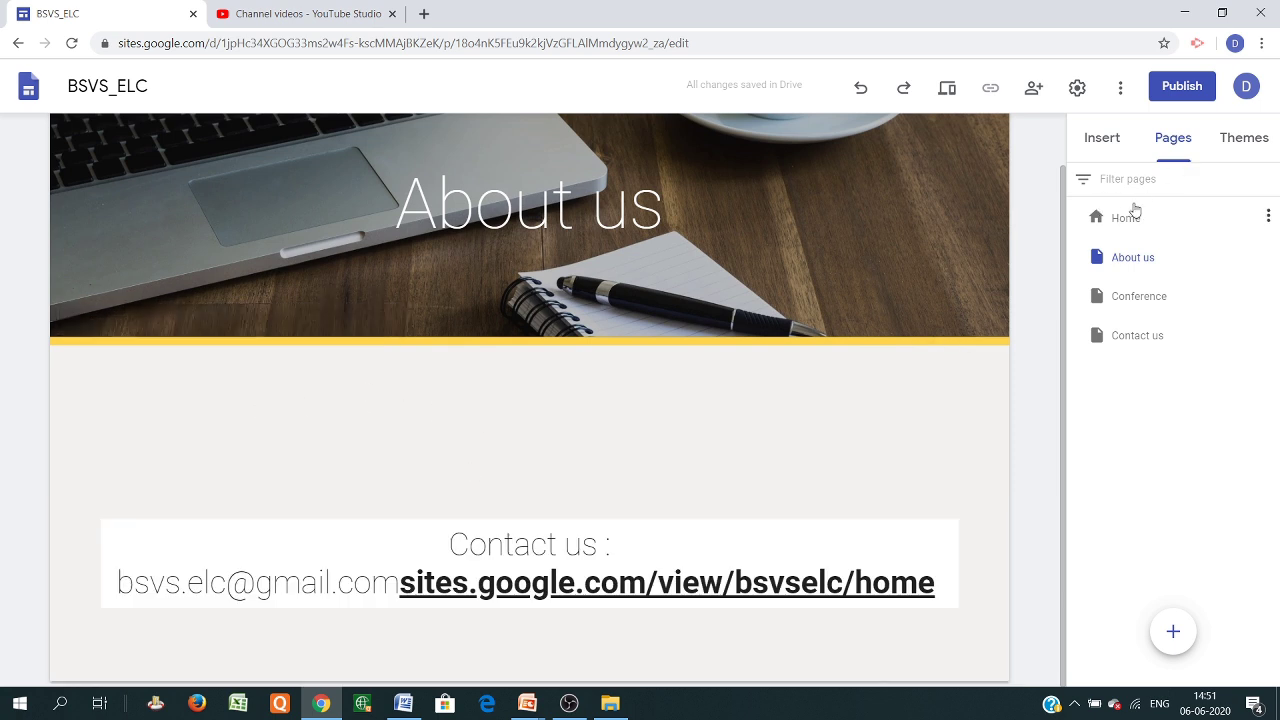
{"action": "left_click", "coordinate": [1101, 138]}
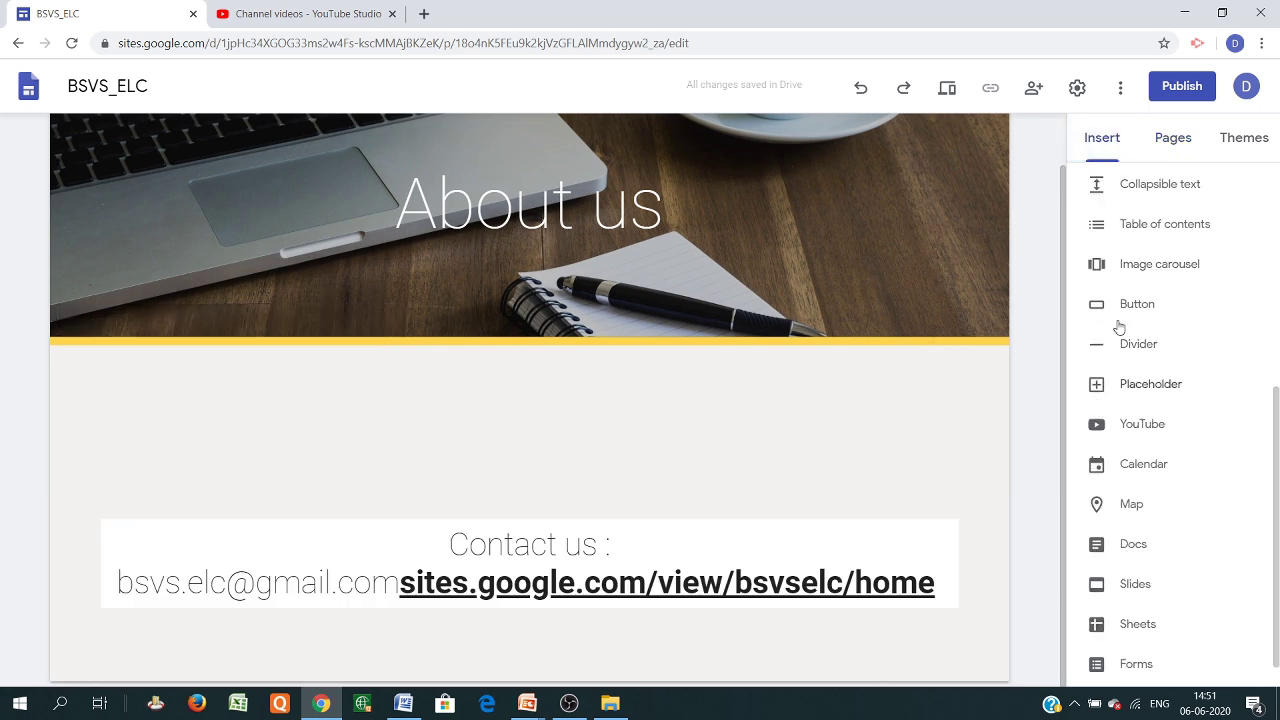
{"action": "scroll", "coordinate": [1130, 300], "scroll_direction": "up", "scroll_amount": 4}
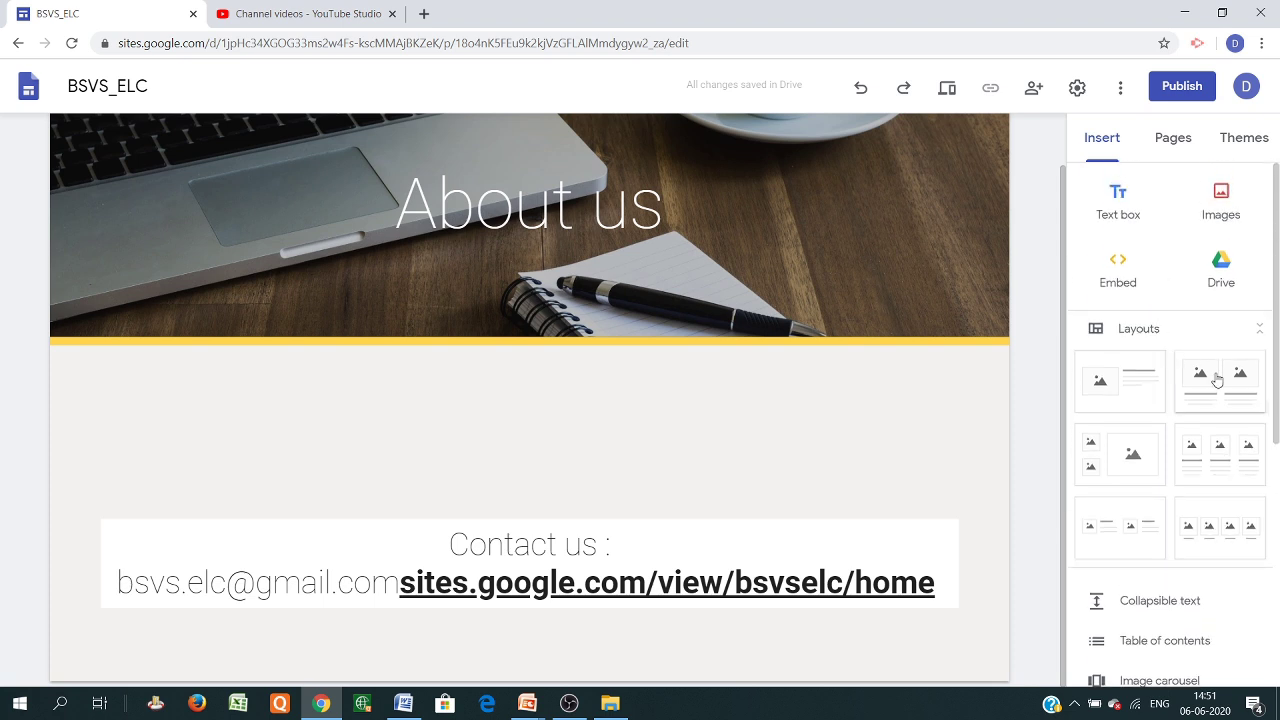
{"action": "left_click", "coordinate": [1214, 377]}
Embed the Political Science Department Handbook PDF from Drive in the left tile and make it taller
{"action": "left_click", "coordinate": [311, 320]}
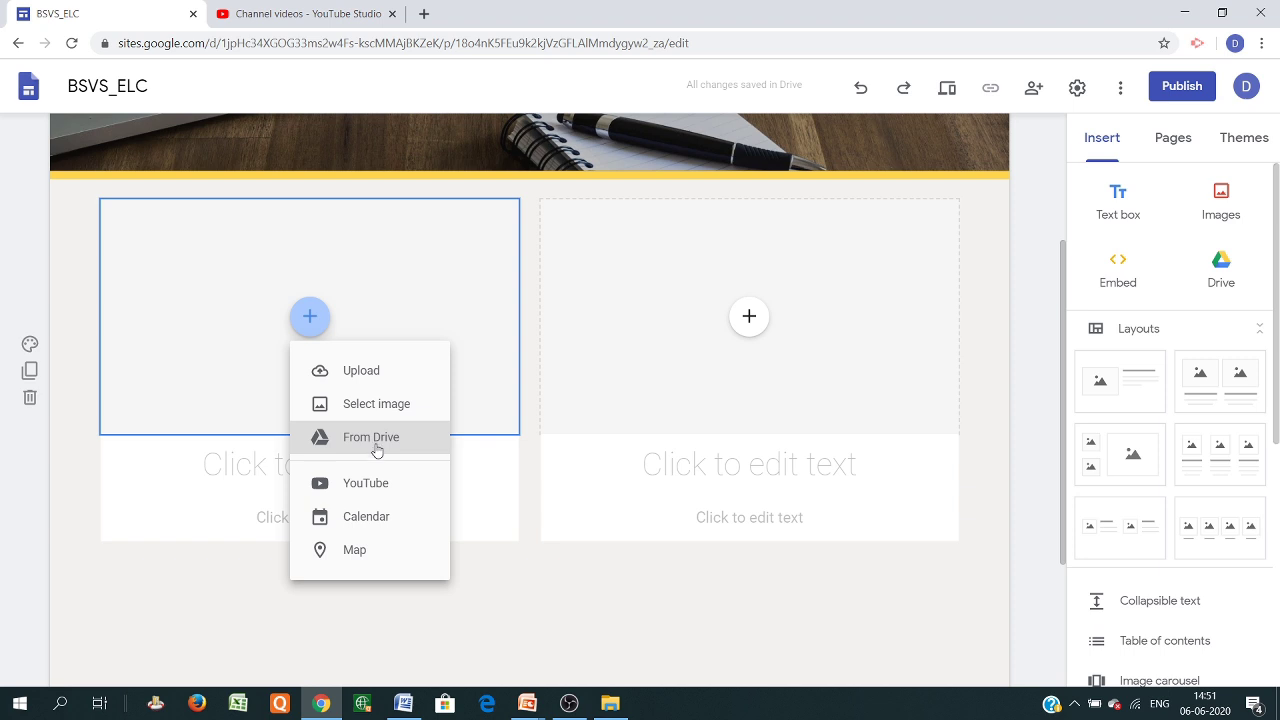
{"action": "left_click", "coordinate": [376, 444]}
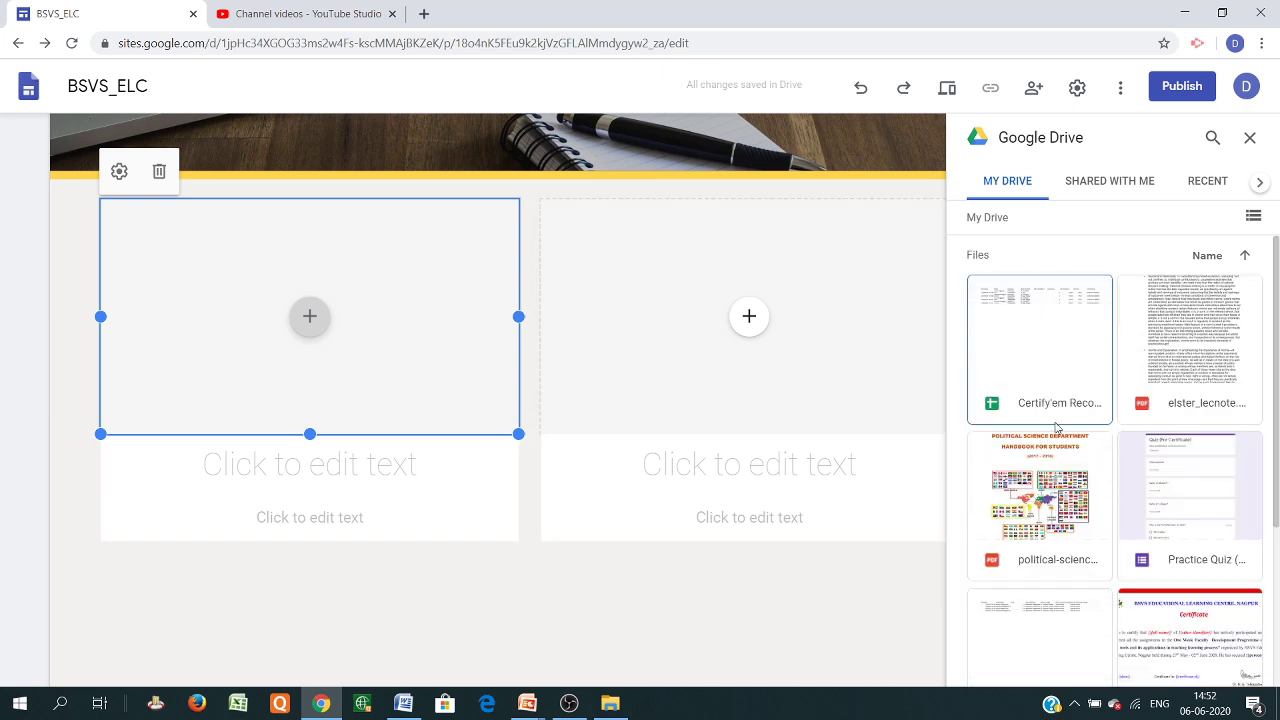
{"action": "scroll", "coordinate": [1049, 430], "scroll_direction": "down", "scroll_amount": 3}
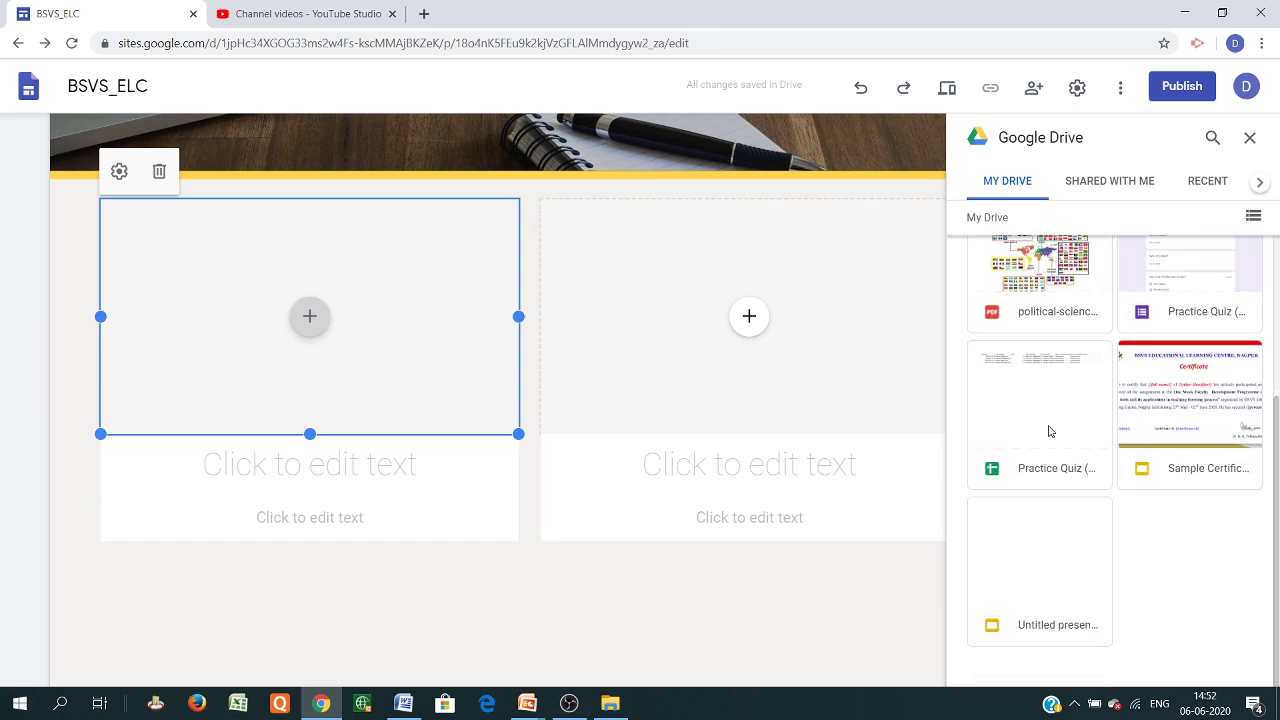
{"action": "left_click", "coordinate": [1037, 295]}
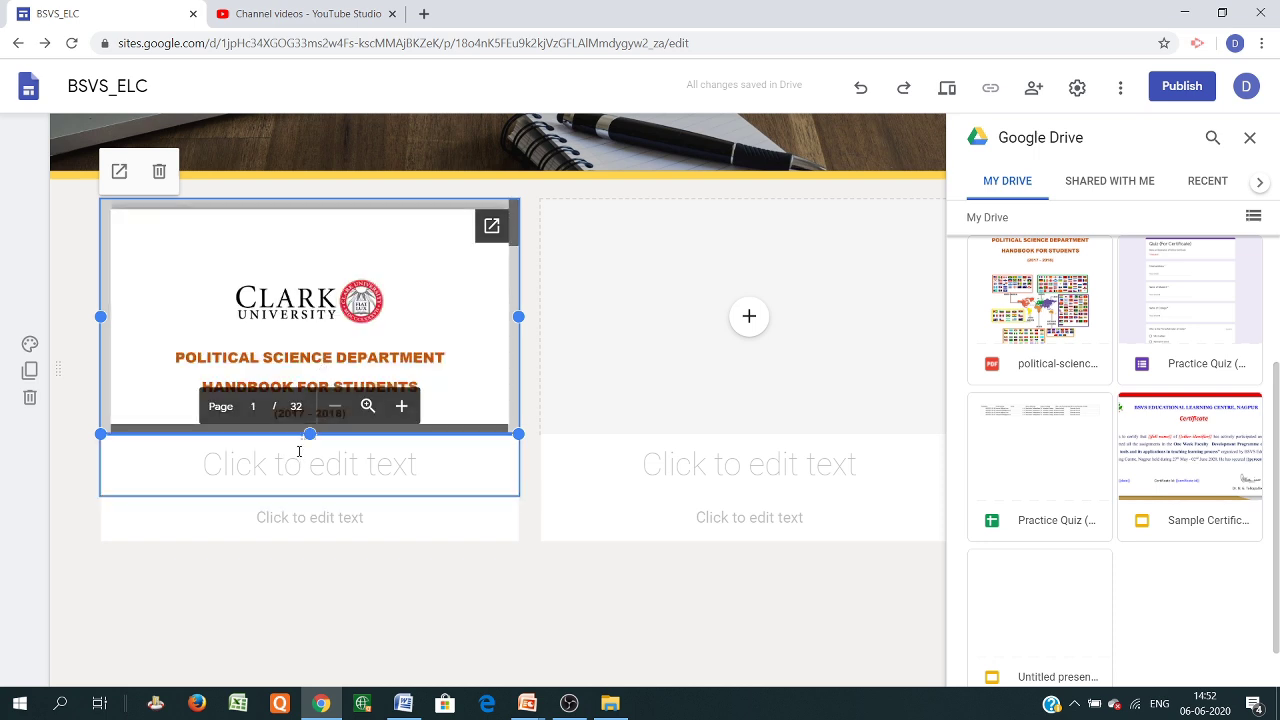
{"action": "left_click_drag", "start_coordinate": [309, 434], "coordinate": [318, 700]}
{"action": "scroll", "coordinate": [354, 409], "scroll_direction": "down", "scroll_amount": 3}
{"action": "scroll", "coordinate": [386, 414], "scroll_direction": "up", "scroll_amount": 3}
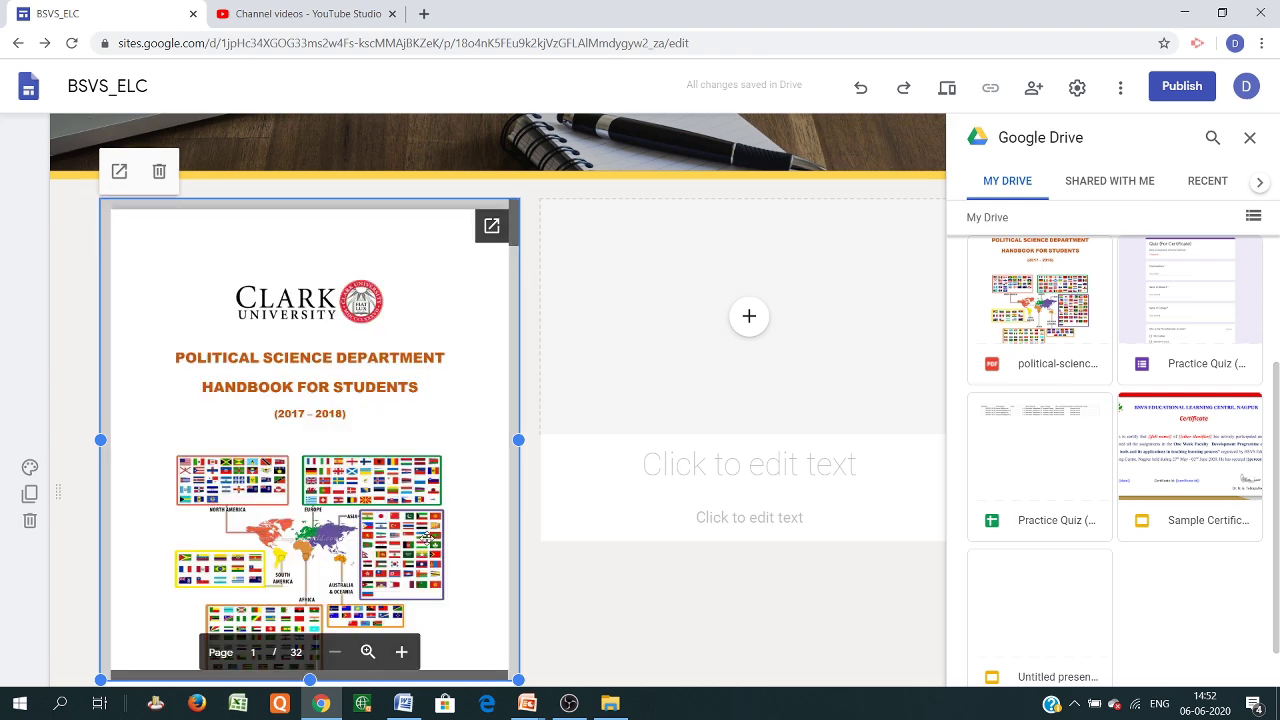
{"action": "scroll", "coordinate": [688, 413], "scroll_direction": "down", "scroll_amount": 3}
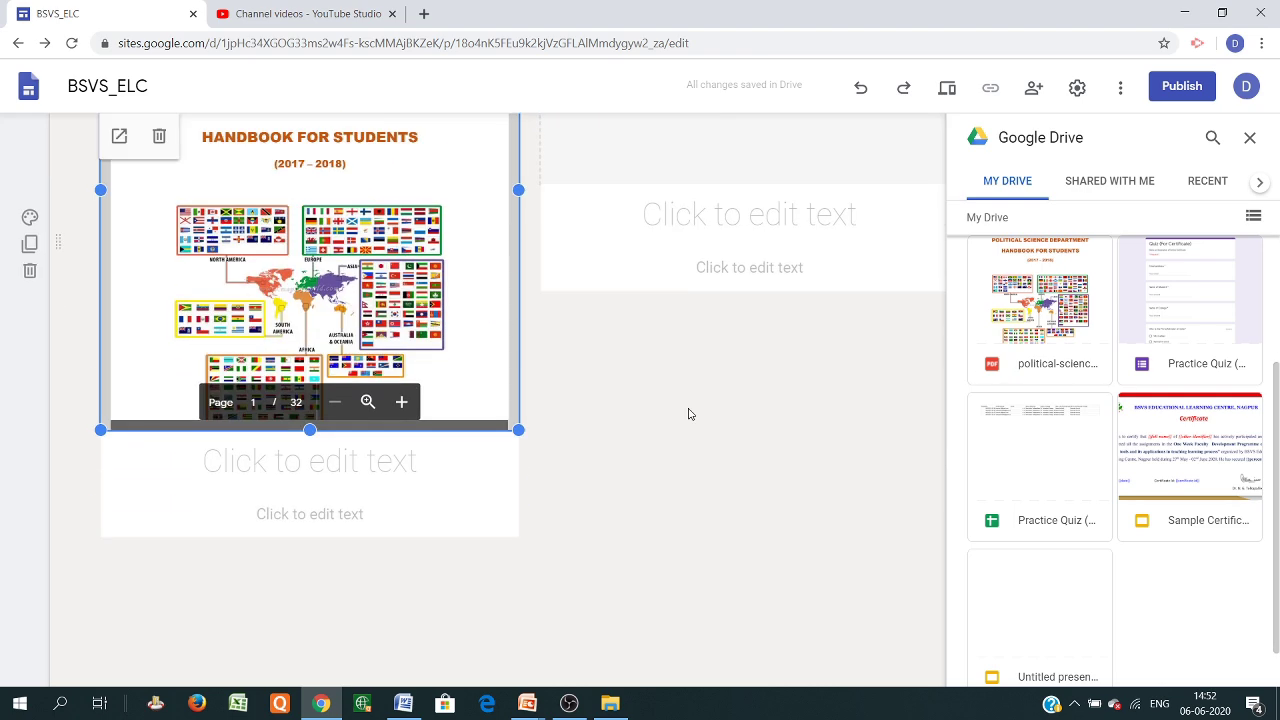
{"action": "scroll", "coordinate": [688, 413], "scroll_direction": "up", "scroll_amount": 3}
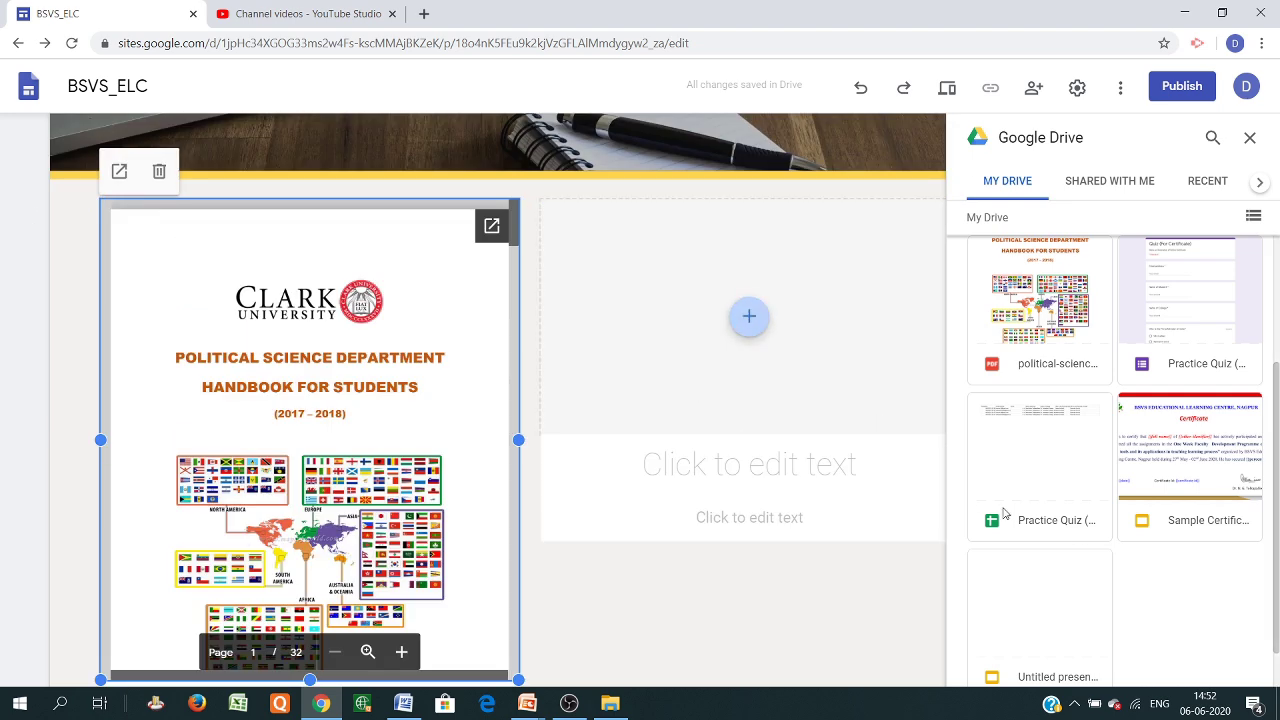
{"action": "scroll", "coordinate": [1032, 468], "scroll_direction": "up", "scroll_amount": 2}
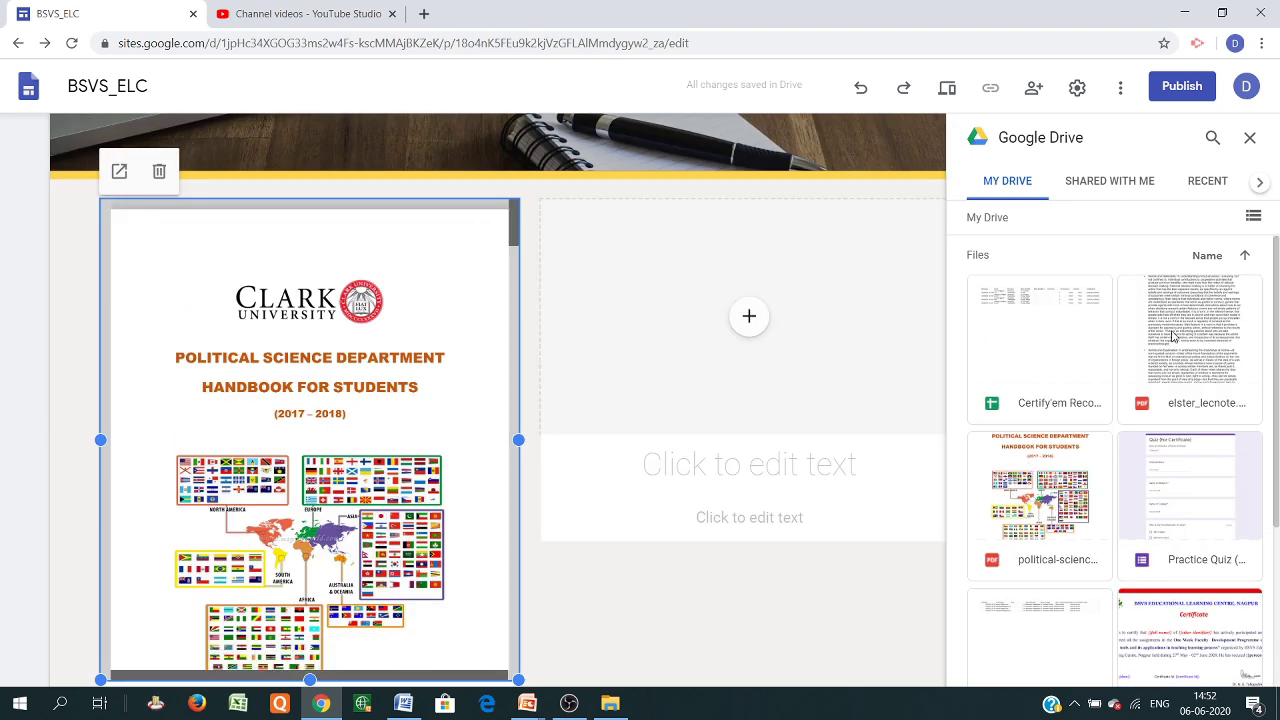
{"action": "left_click", "coordinate": [749, 316]}
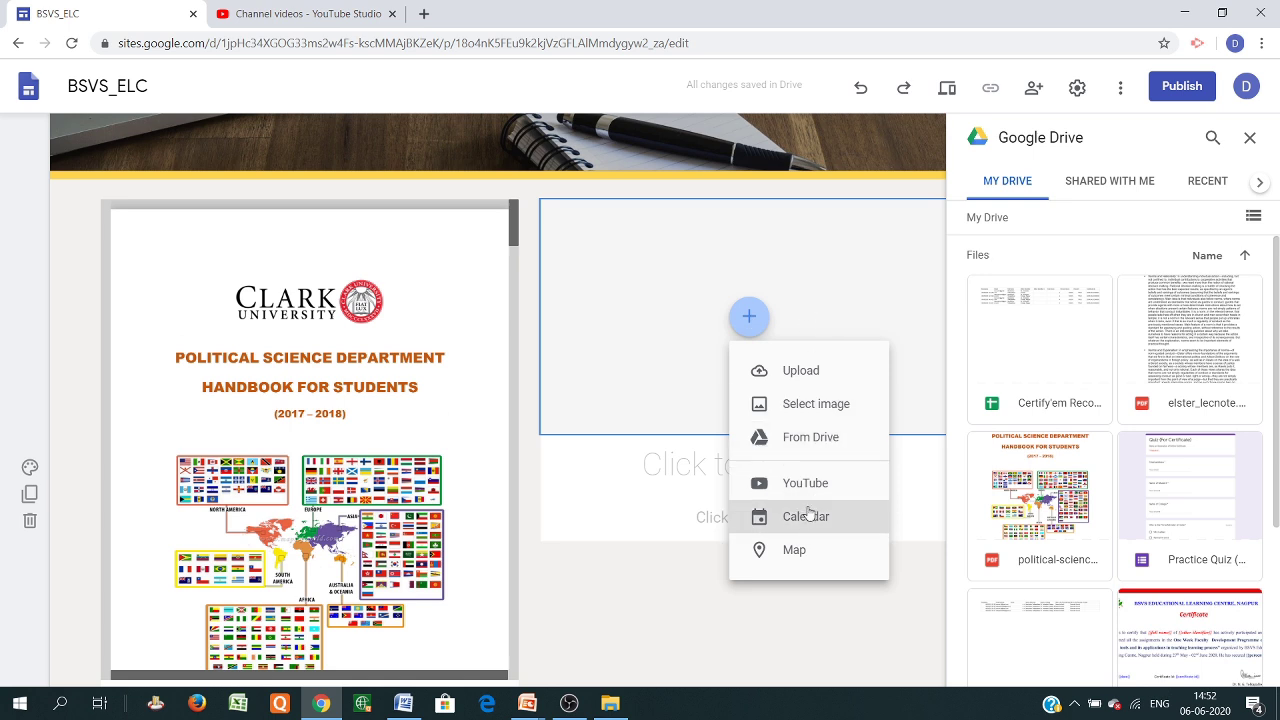
Embed the Google Calendar agenda in the right tile beside the handbook and stretch it taller
{"action": "left_click", "coordinate": [808, 520]}
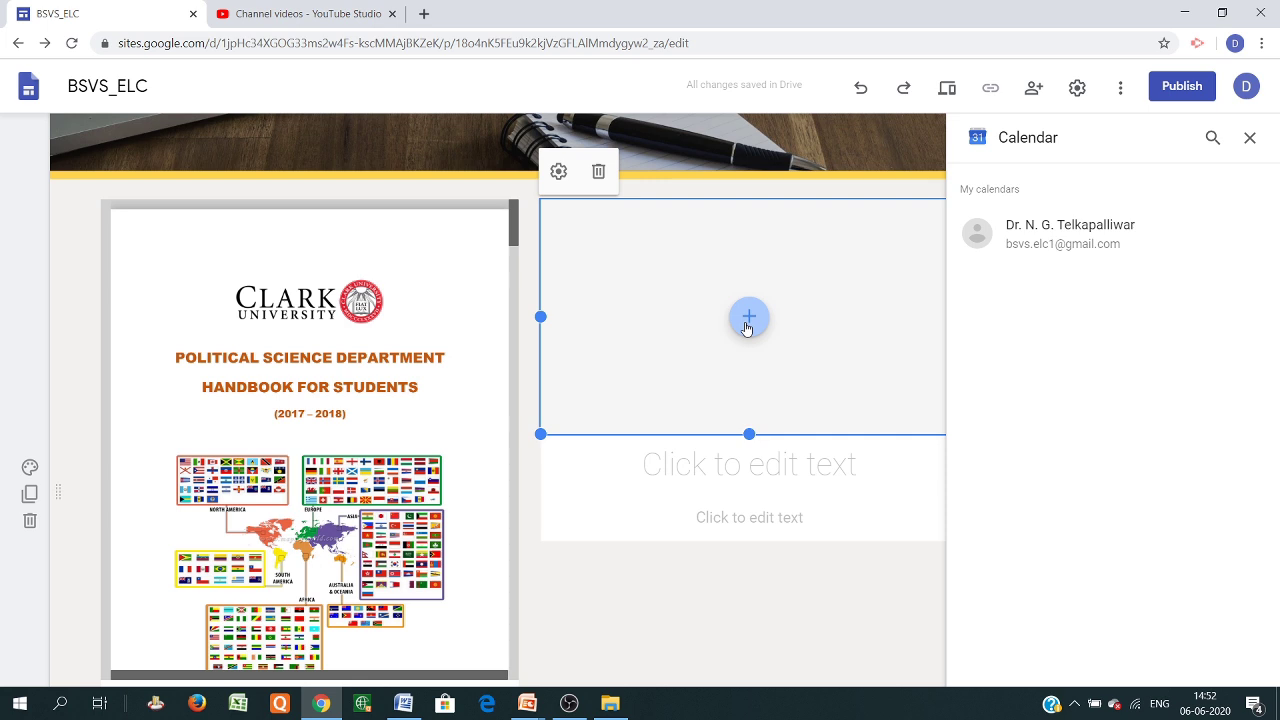
{"action": "left_click", "coordinate": [747, 322]}
{"action": "left_click", "coordinate": [1028, 246]}
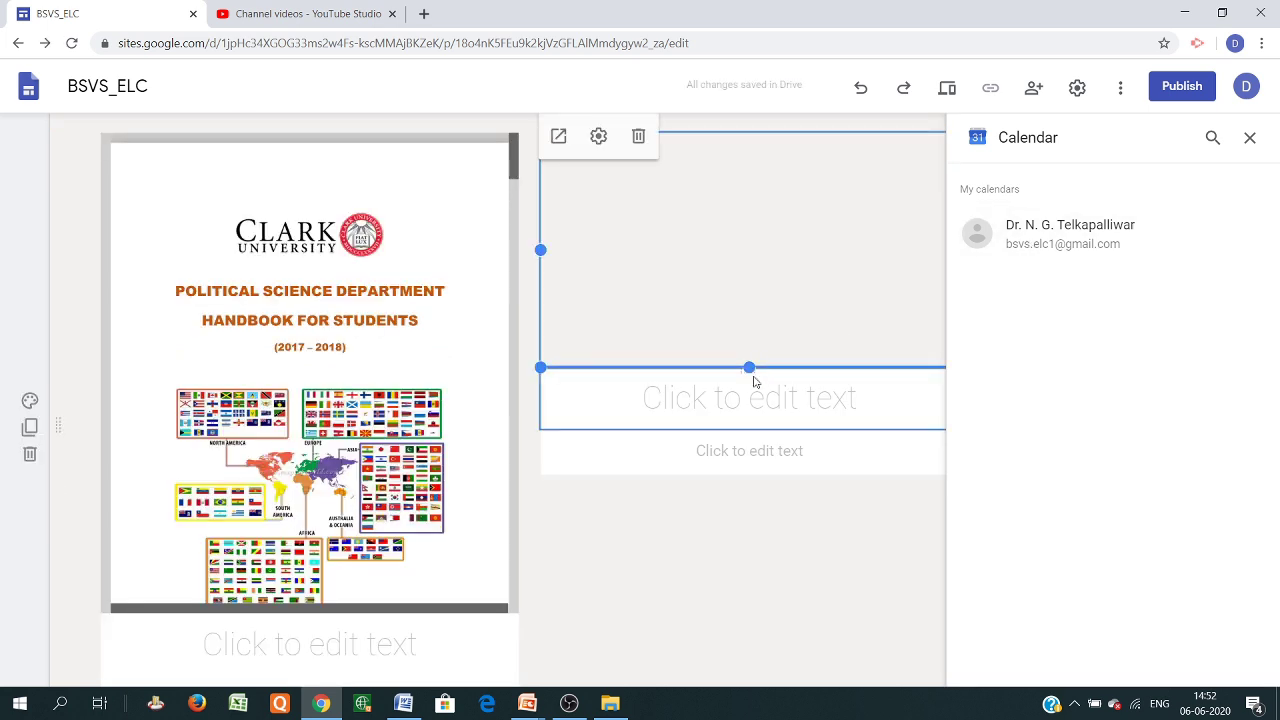
{"action": "left_click_drag", "start_coordinate": [765, 367], "coordinate": [760, 575]}
{"action": "scroll", "coordinate": [734, 405], "scroll_direction": "up", "scroll_amount": 3}
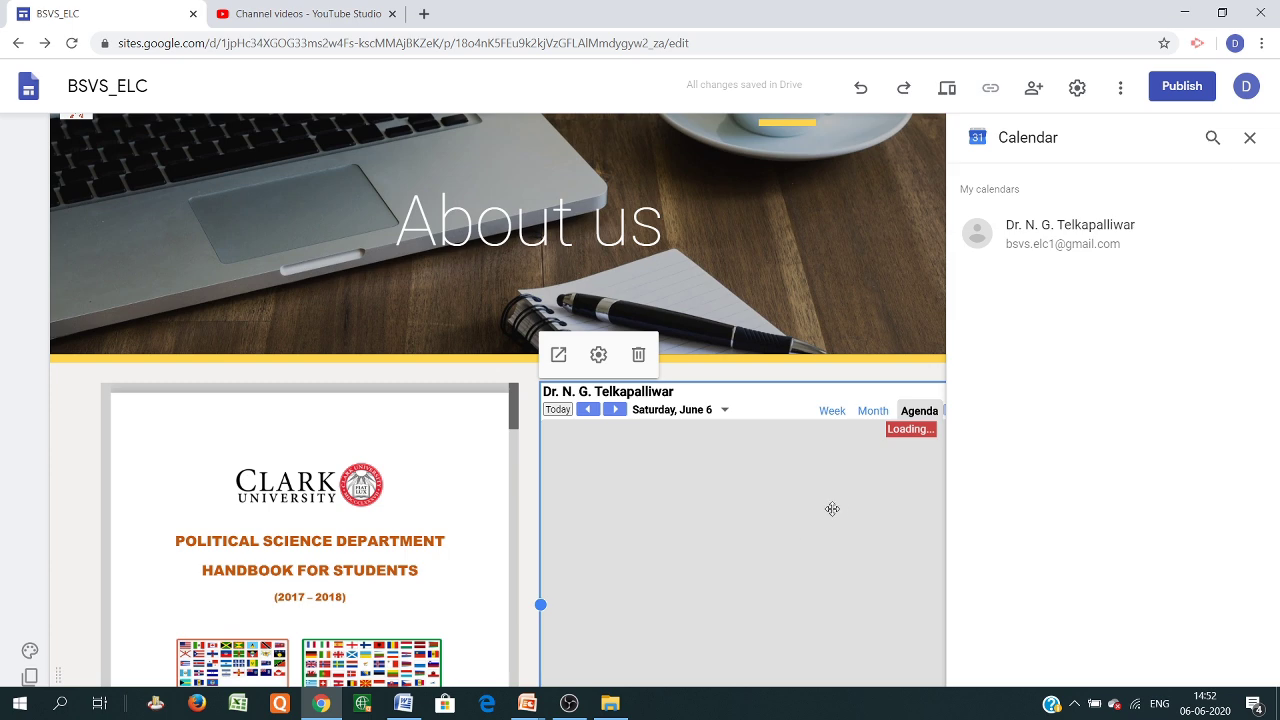
{"action": "scroll", "coordinate": [733, 529], "scroll_direction": "down", "scroll_amount": 3}
{"action": "scroll", "coordinate": [736, 529], "scroll_direction": "up", "scroll_amount": 1}
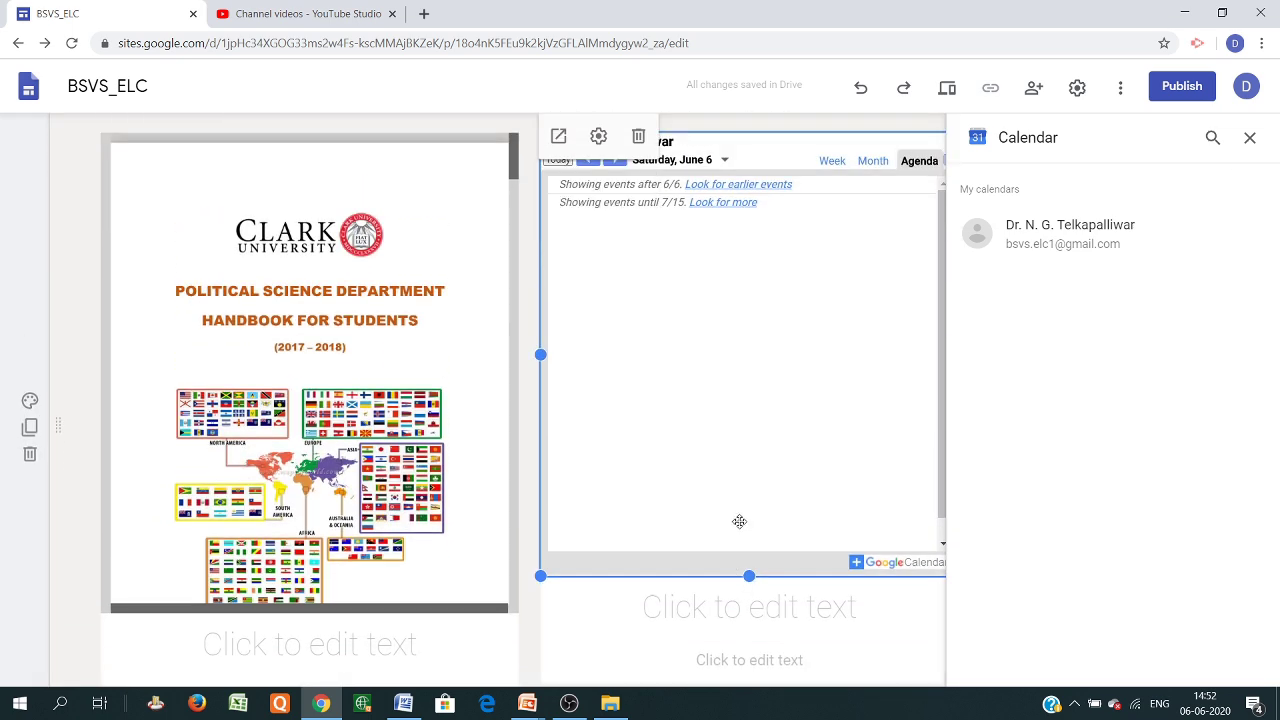
{"action": "scroll", "coordinate": [720, 385], "scroll_direction": "up", "scroll_amount": 1}
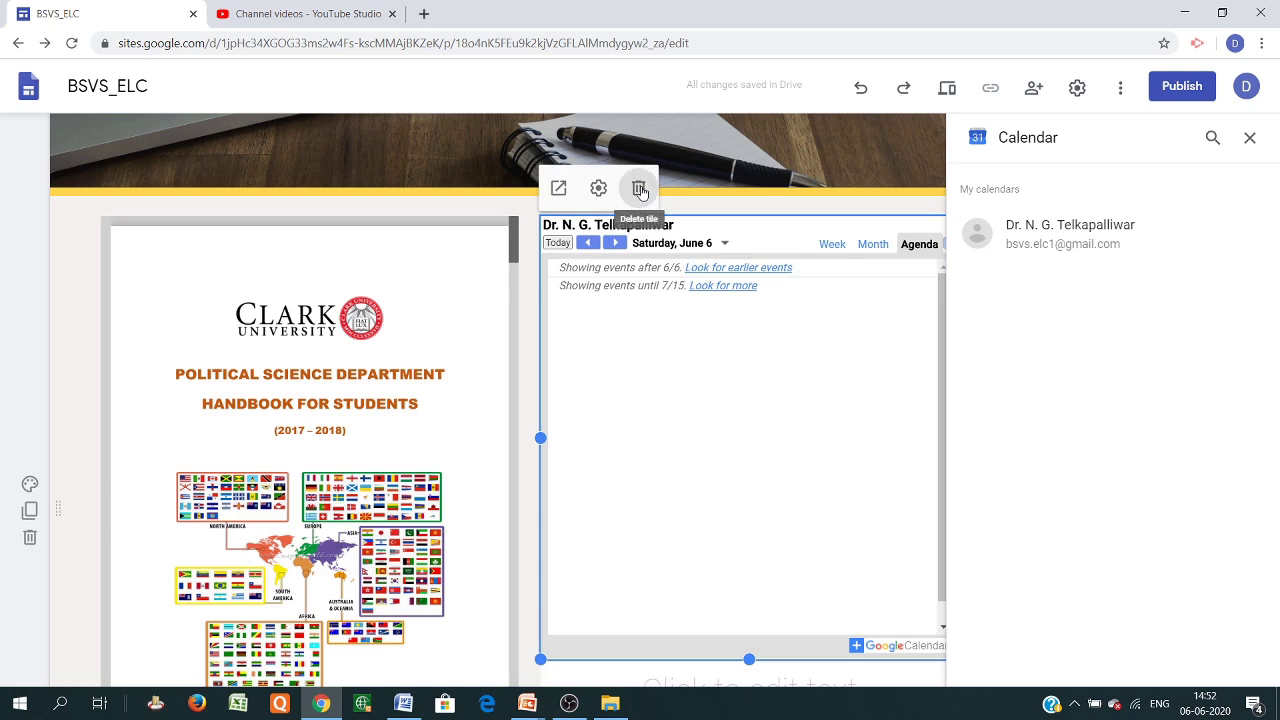
{"action": "scroll", "coordinate": [640, 571], "scroll_direction": "down", "scroll_amount": 4}
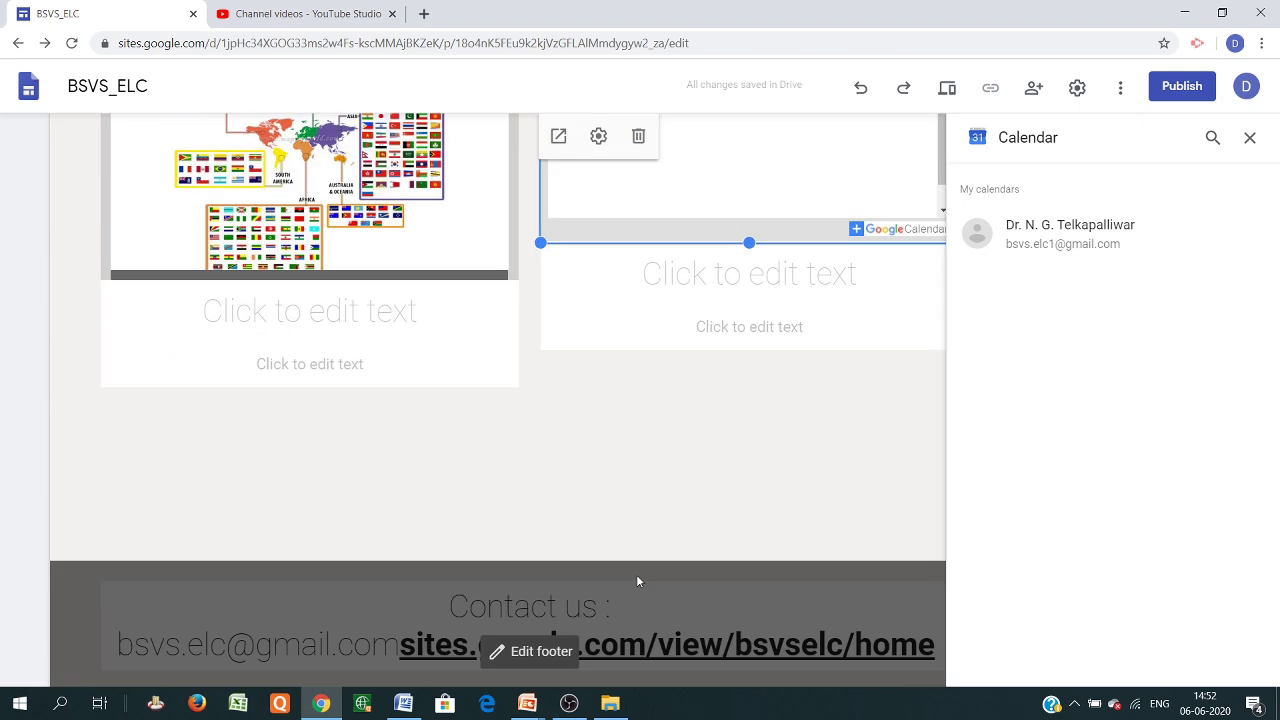
{"action": "left_click_drag", "start_coordinate": [749, 242], "coordinate": [749, 268]}
{"action": "scroll", "coordinate": [786, 463], "scroll_direction": "up", "scroll_amount": 5}
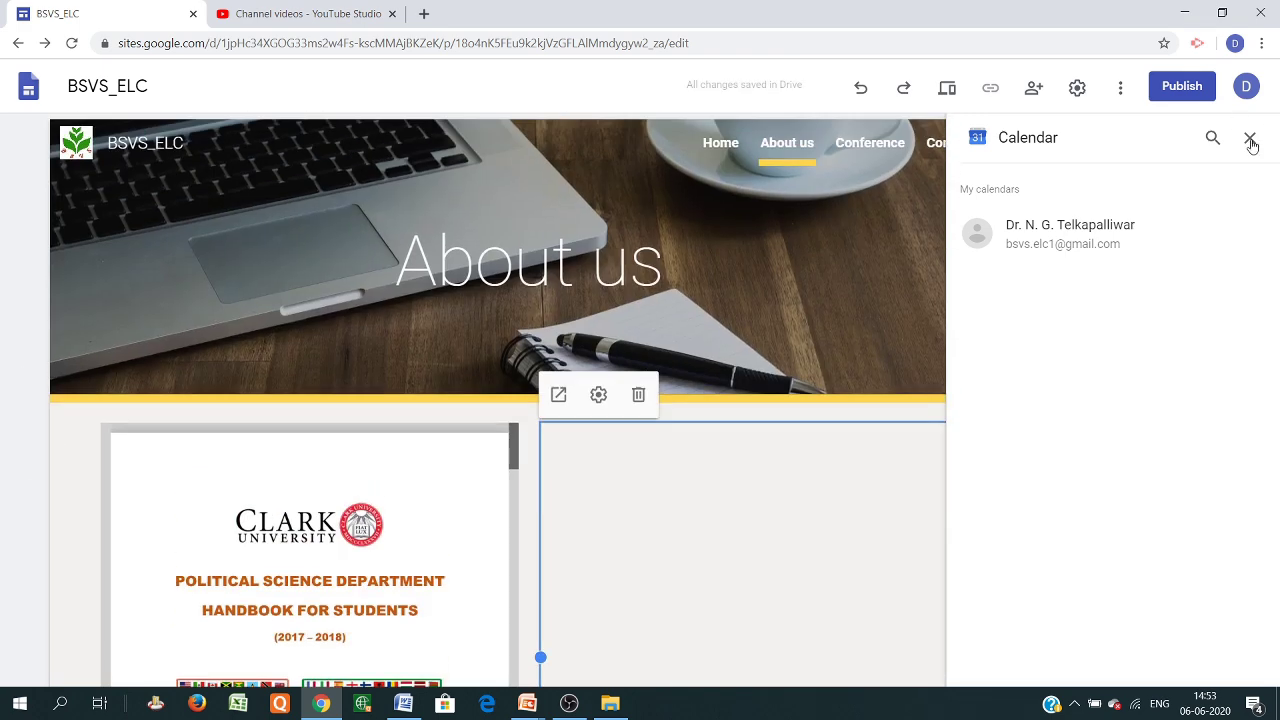
{"action": "left_click", "coordinate": [1249, 138]}
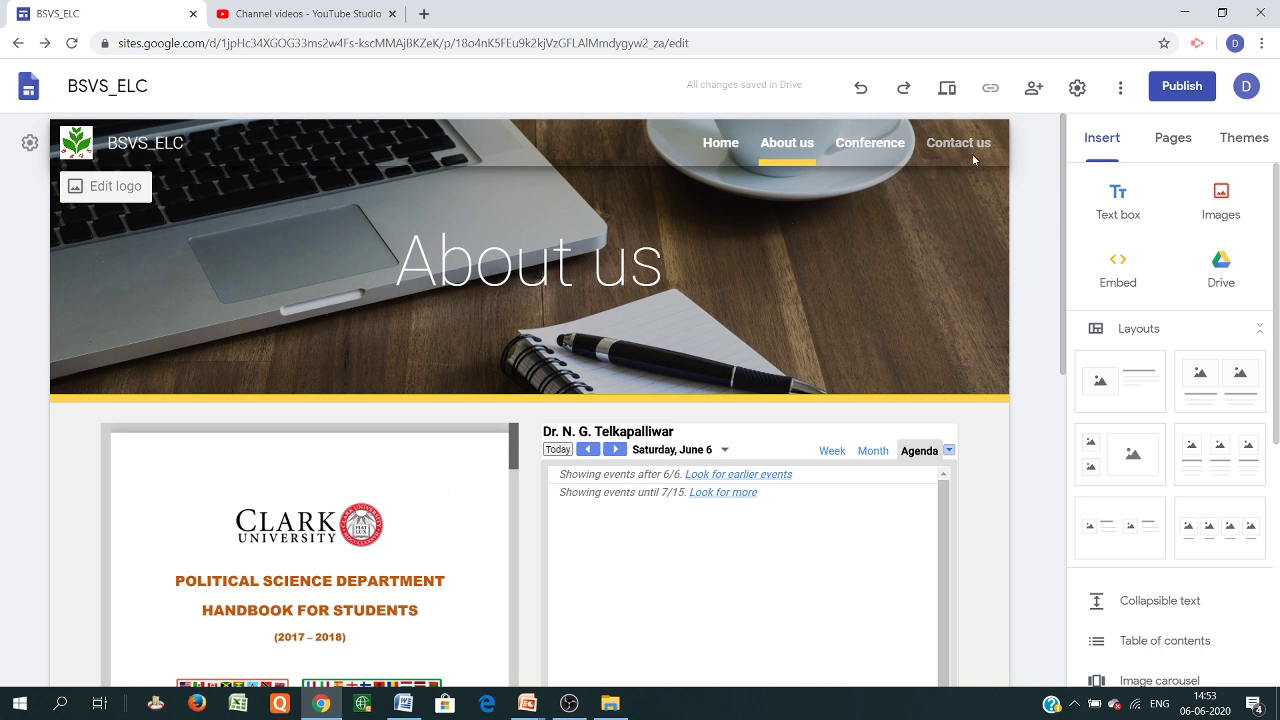
Add a 'Conference Information' button linking to the Home page
{"action": "scroll", "coordinate": [1128, 352], "scroll_direction": "down", "scroll_amount": 3}
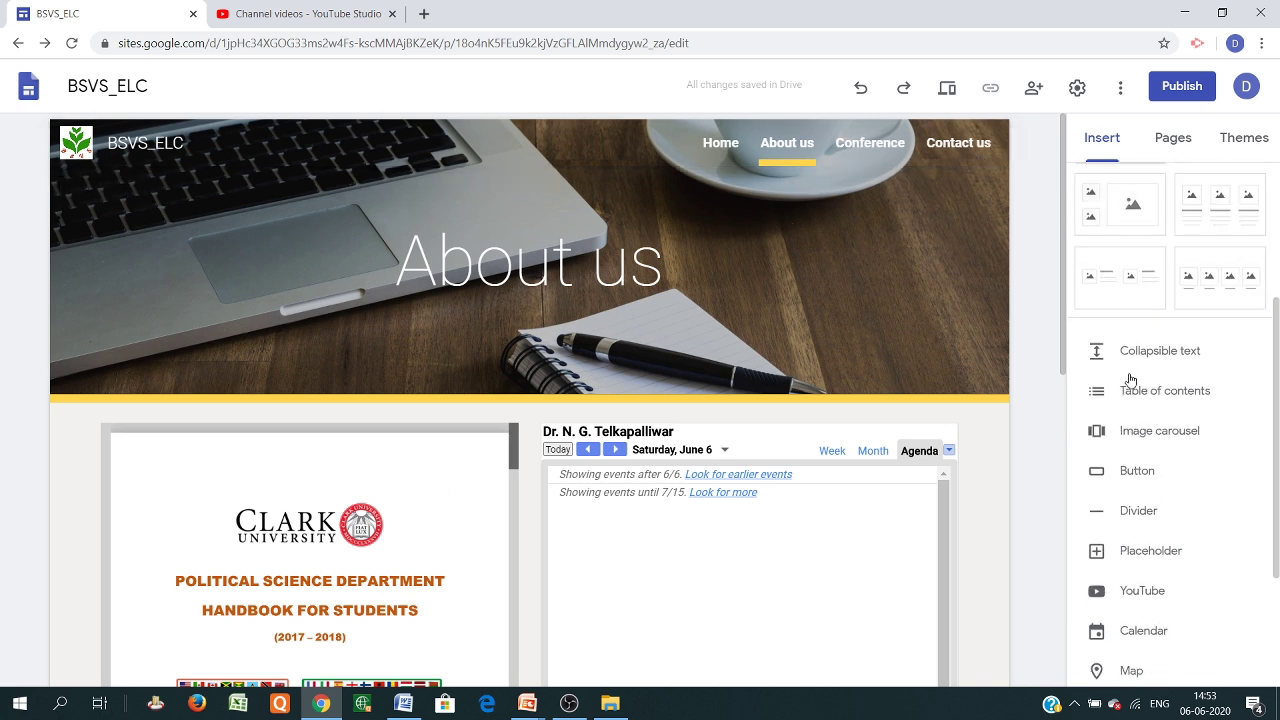
{"action": "scroll", "coordinate": [1136, 465], "scroll_direction": "down", "scroll_amount": 2}
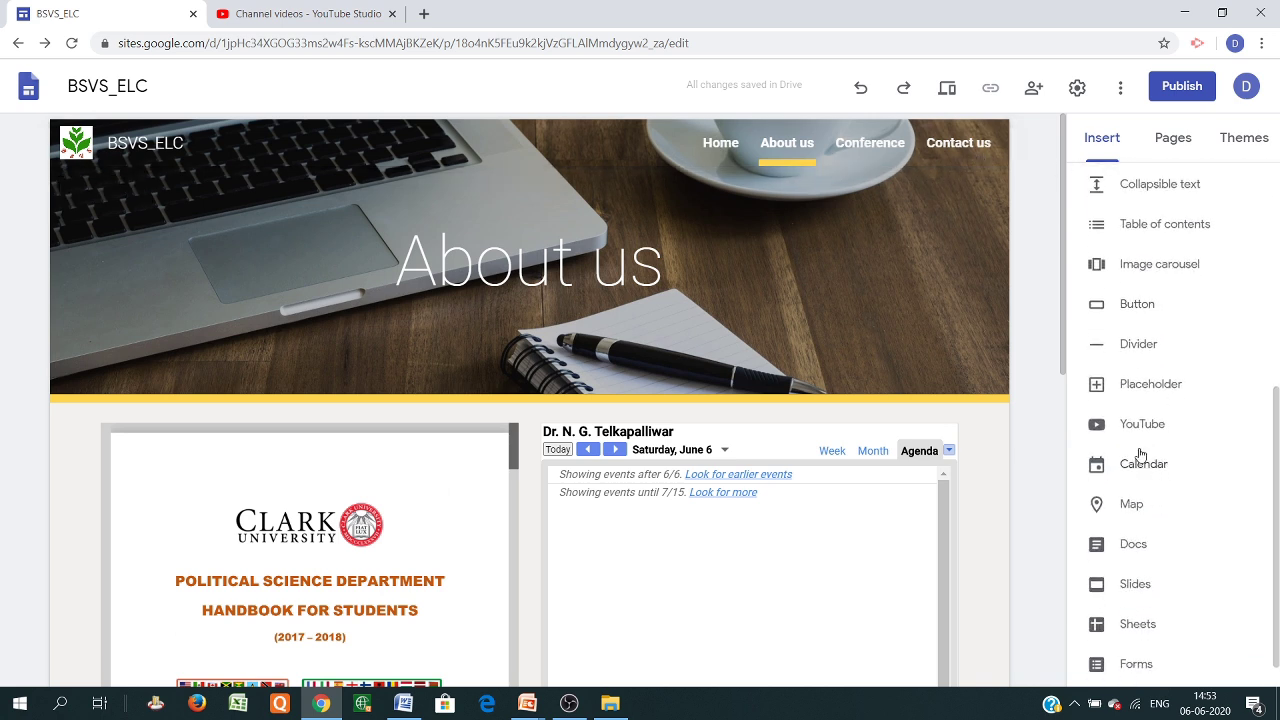
{"action": "left_click", "coordinate": [1133, 305]}
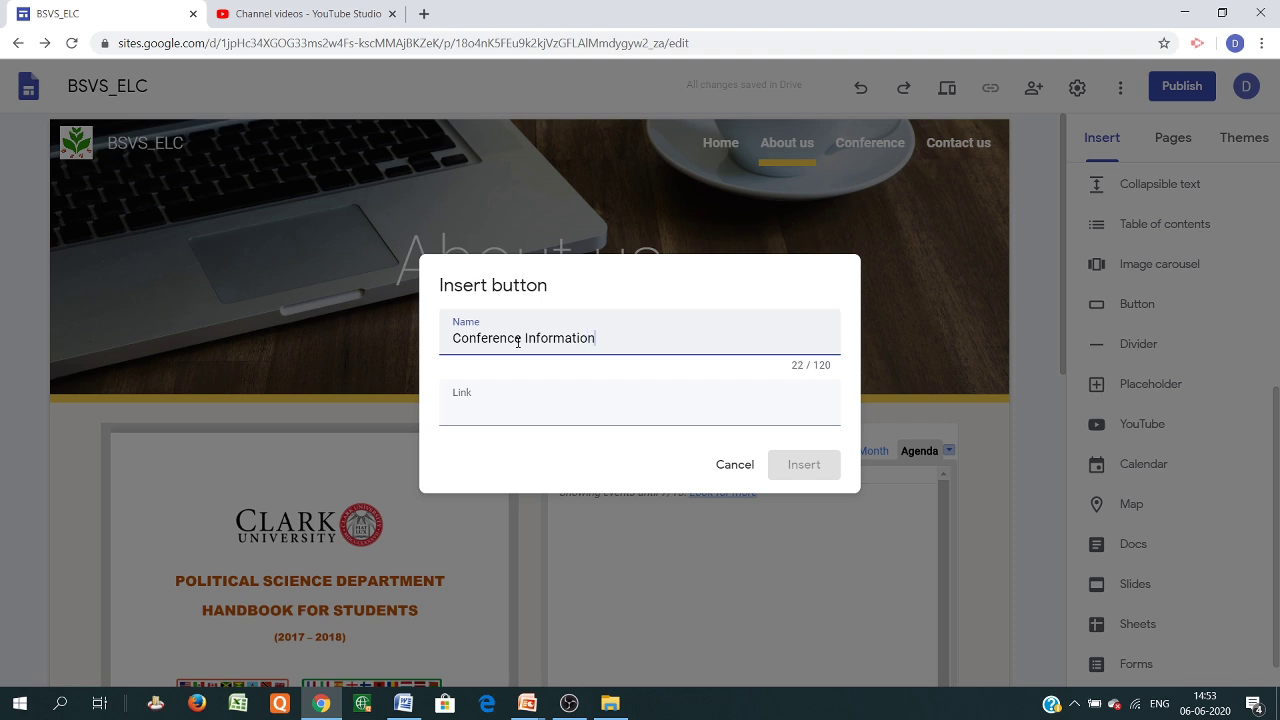
{"action": "left_click", "coordinate": [490, 413]}
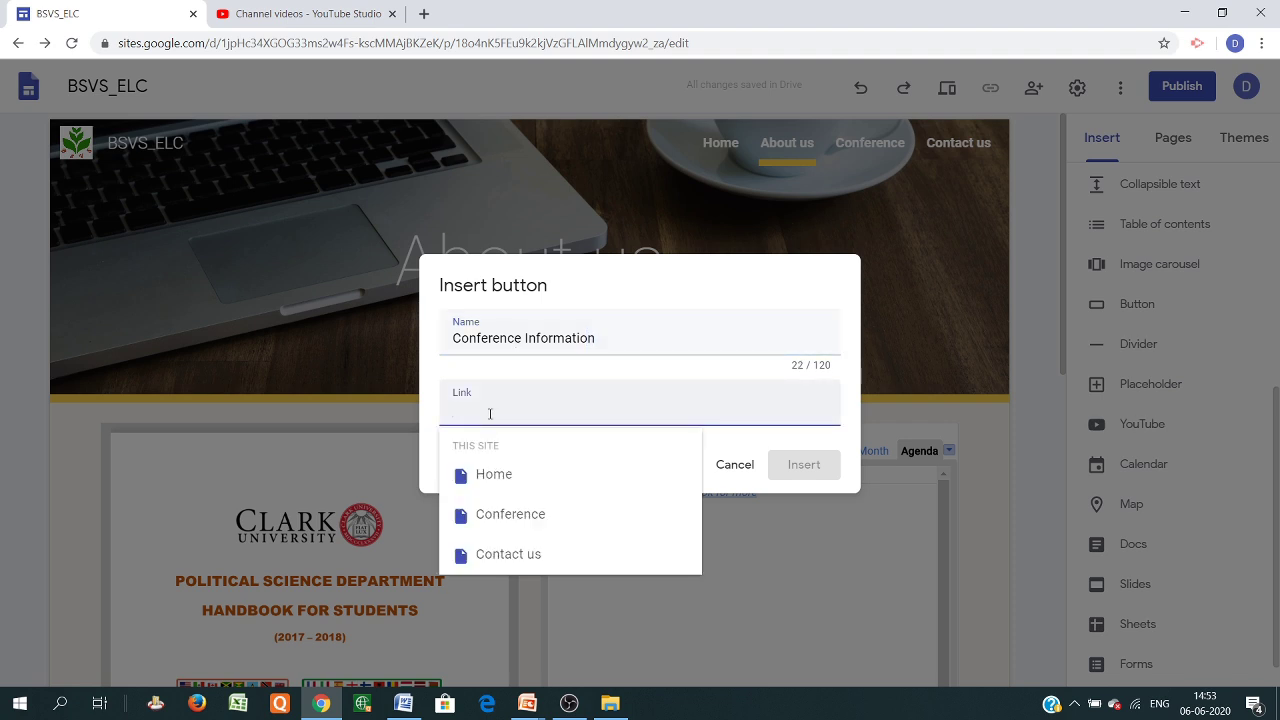
{"action": "type", "text": "Home"}
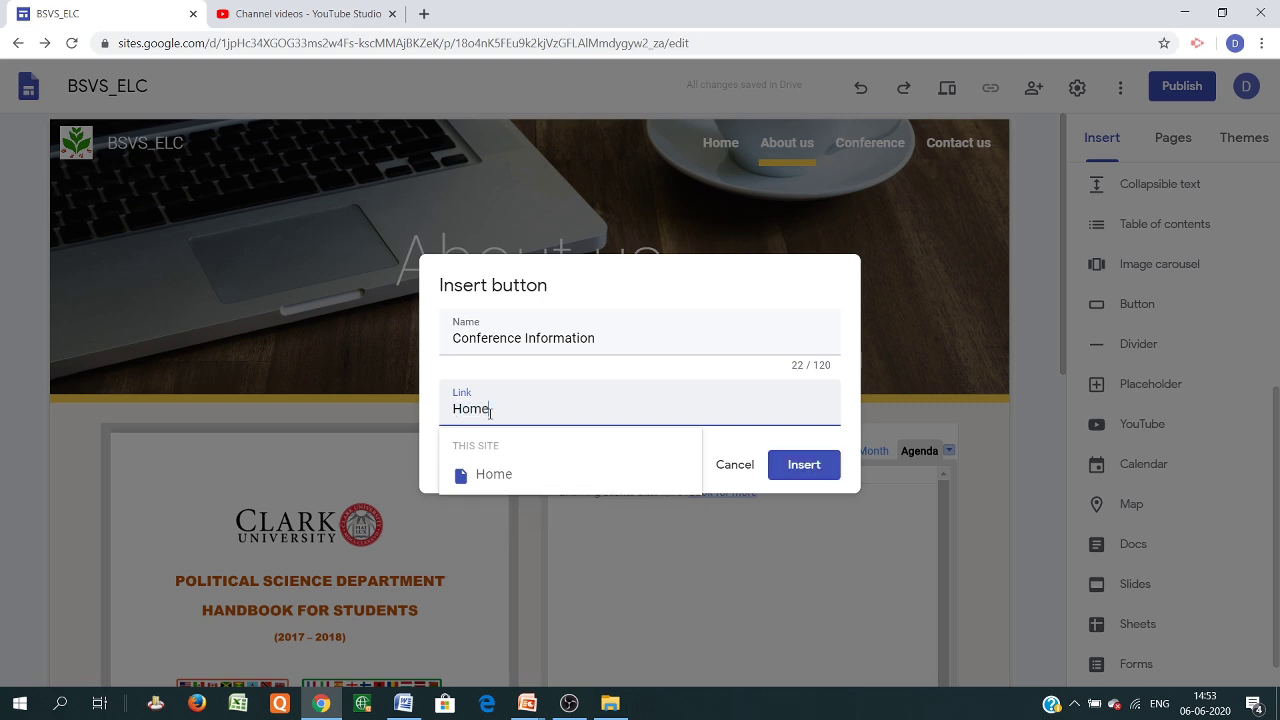
{"action": "left_click", "coordinate": [810, 474]}
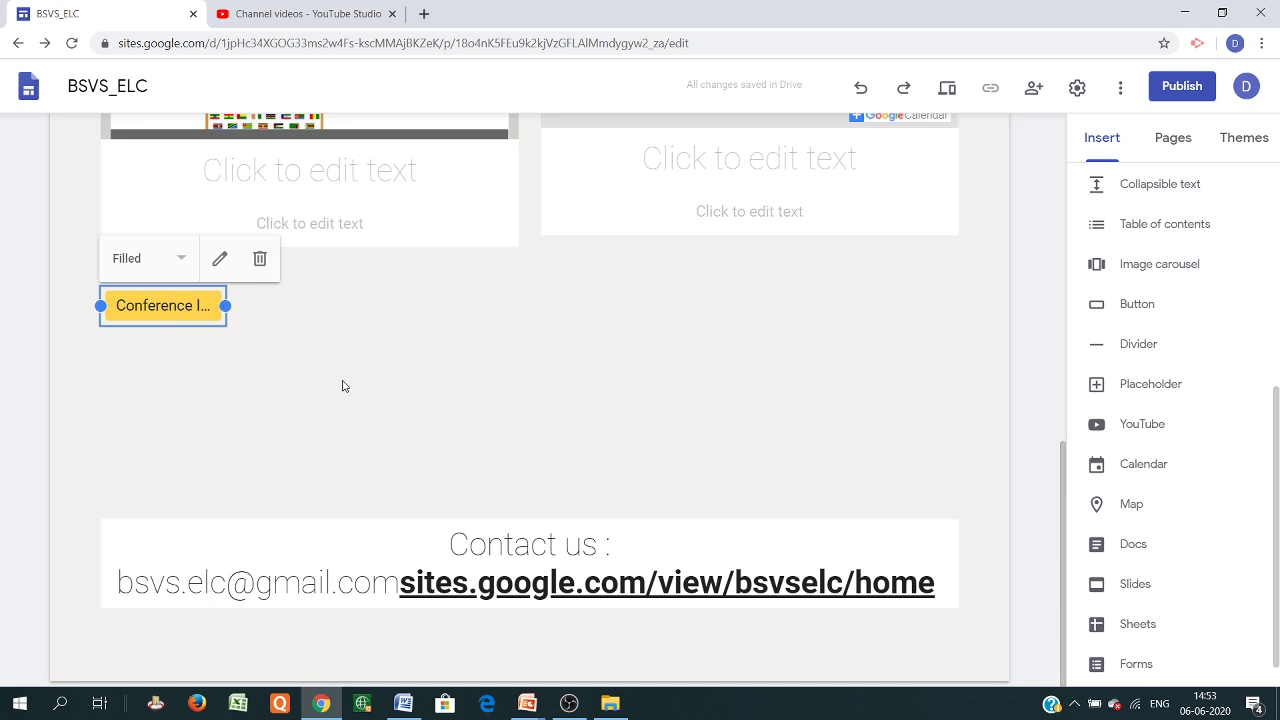
{"action": "left_click", "coordinate": [240, 368]}
{"action": "left_click", "coordinate": [156, 300]}
{"action": "scroll", "coordinate": [600, 390], "scroll_direction": "up", "scroll_amount": 3}
{"action": "scroll", "coordinate": [634, 365], "scroll_direction": "down", "scroll_amount": 3}
Add an 'Information' button linking to the Contact us page
{"action": "left_click", "coordinate": [1136, 308]}
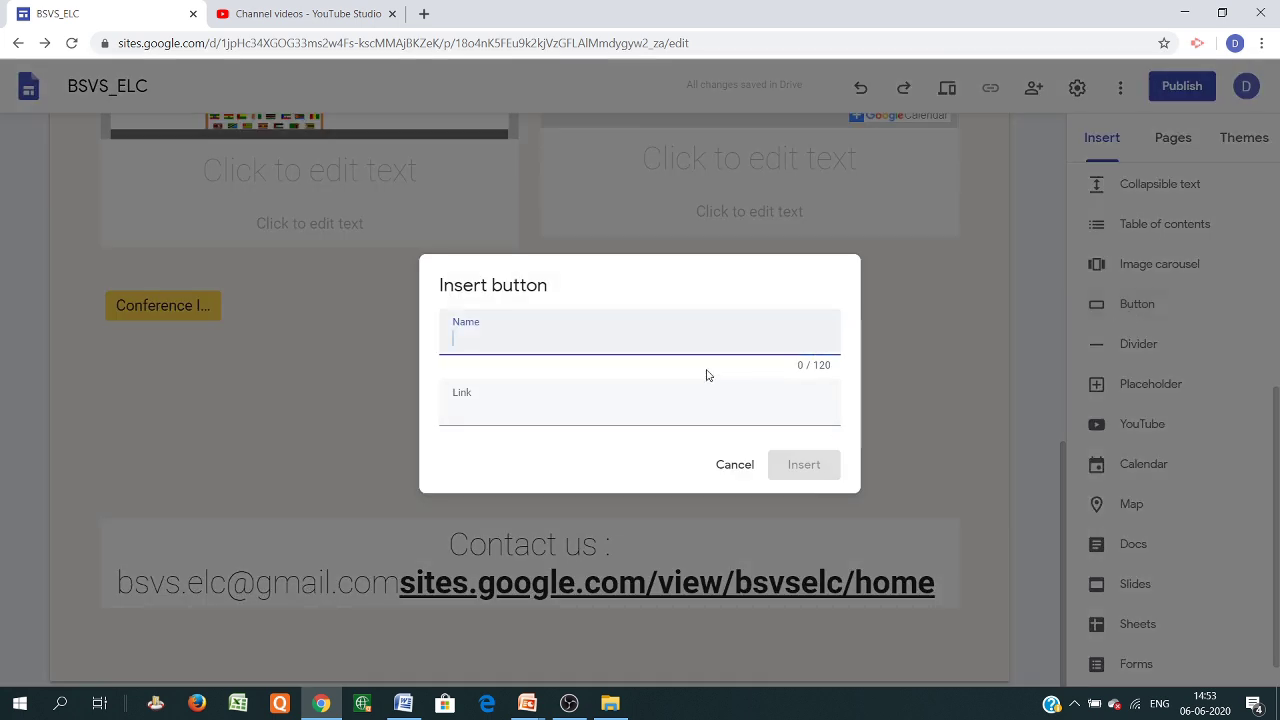
{"action": "type", "text": "Information"}
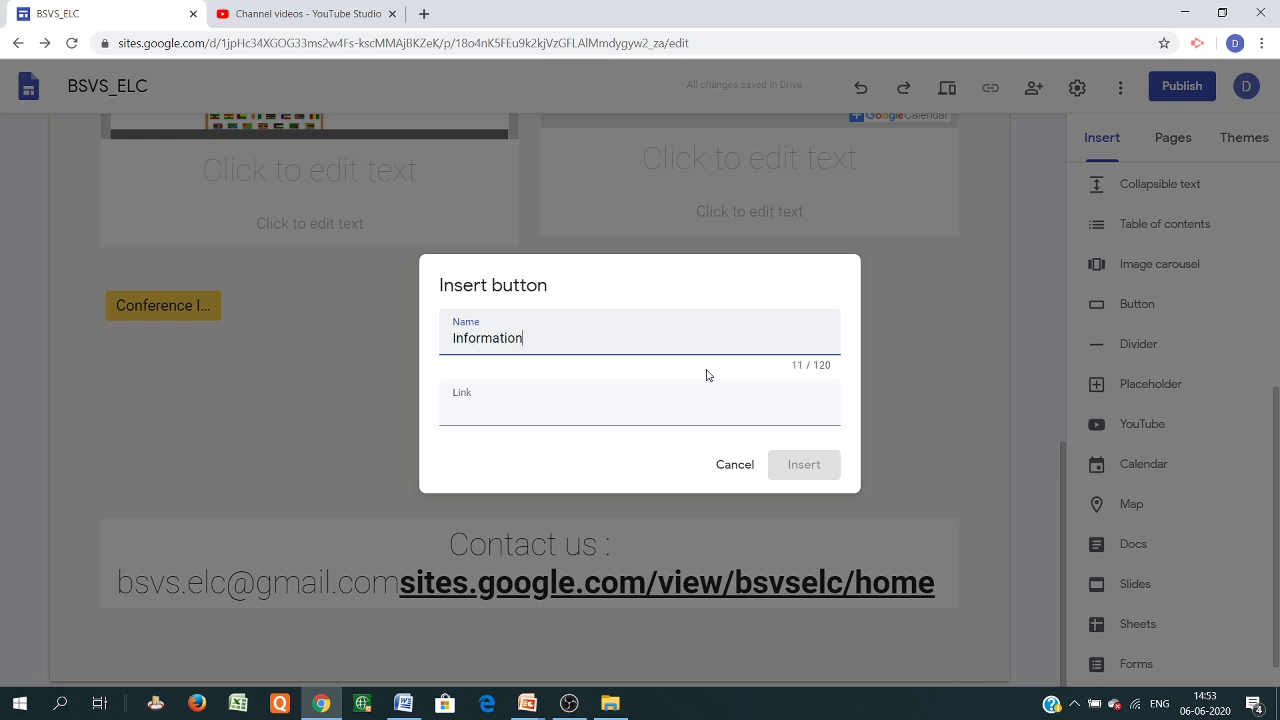
{"action": "left_click", "coordinate": [677, 412]}
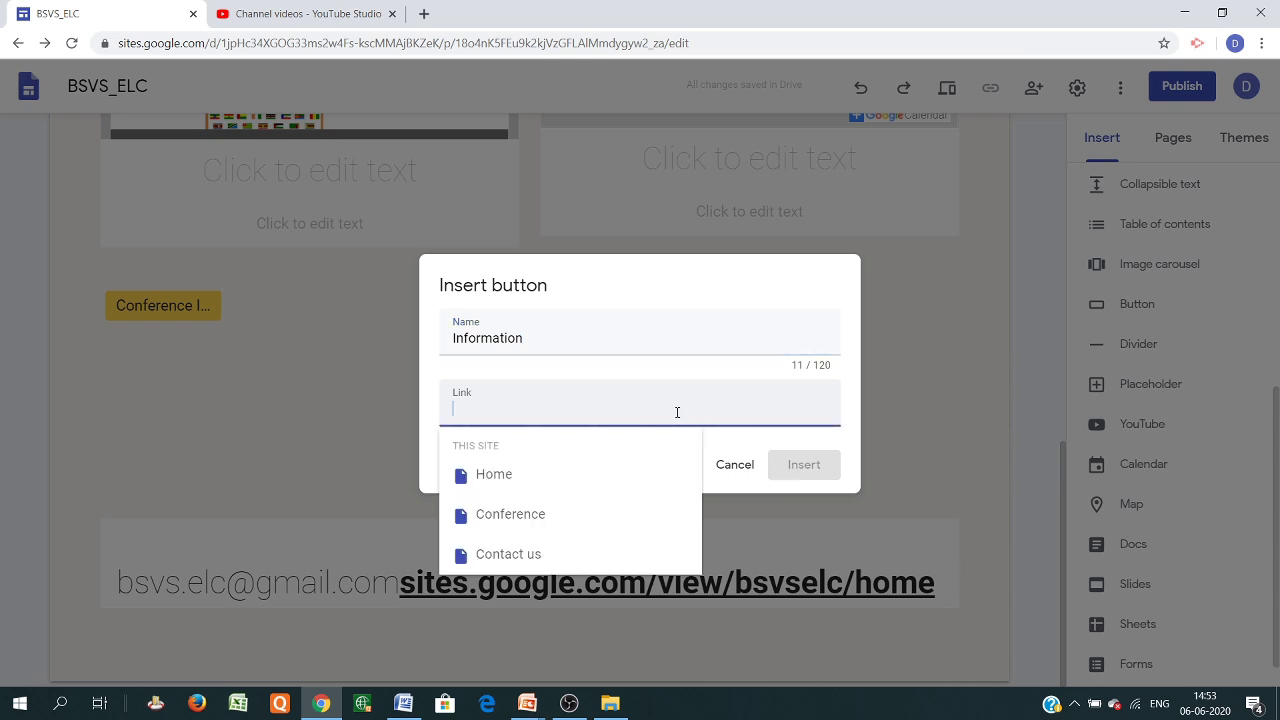
{"action": "type", "text": "Cont"}
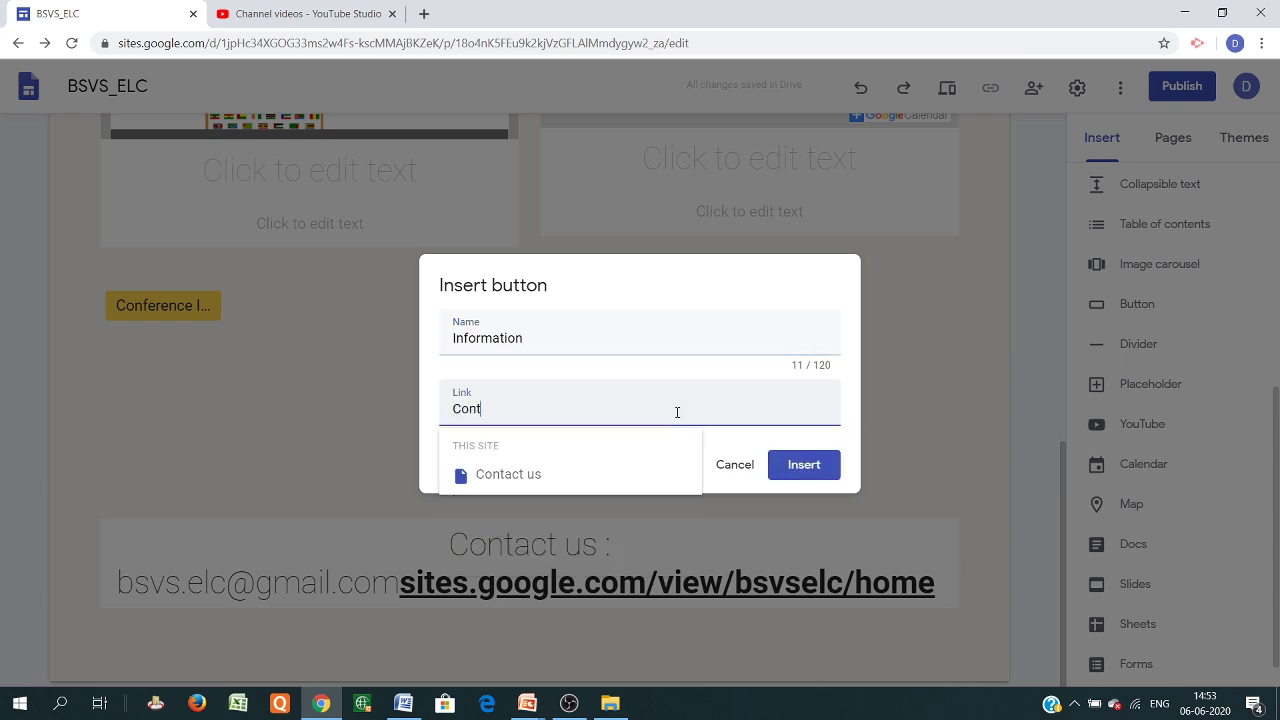
{"action": "type", "text": "act Us"}
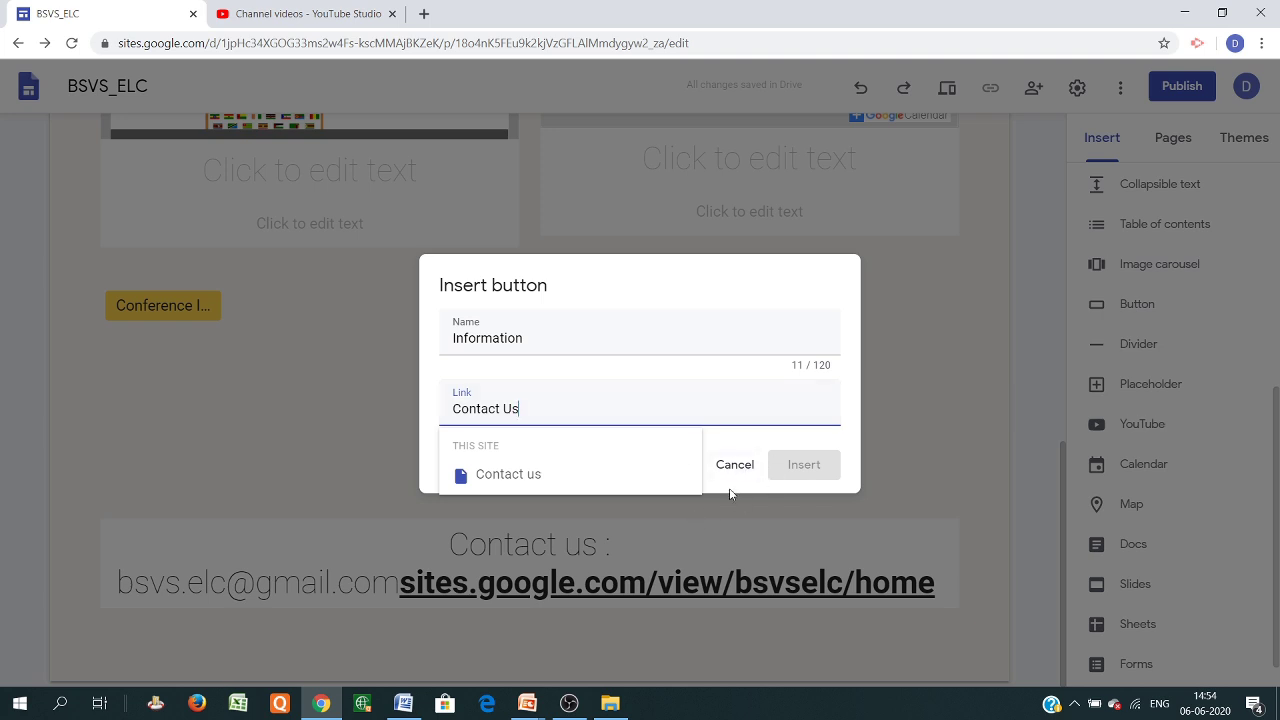
{"action": "left_click", "coordinate": [522, 476]}
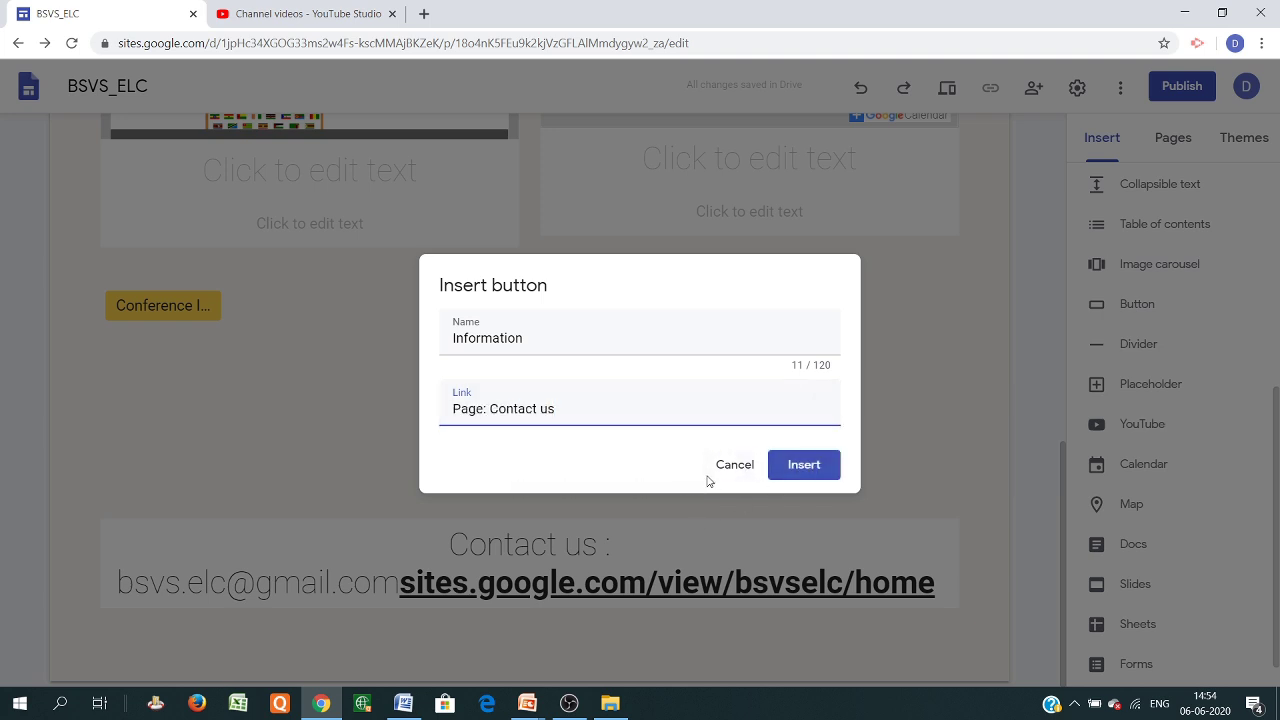
{"action": "left_click", "coordinate": [810, 470]}
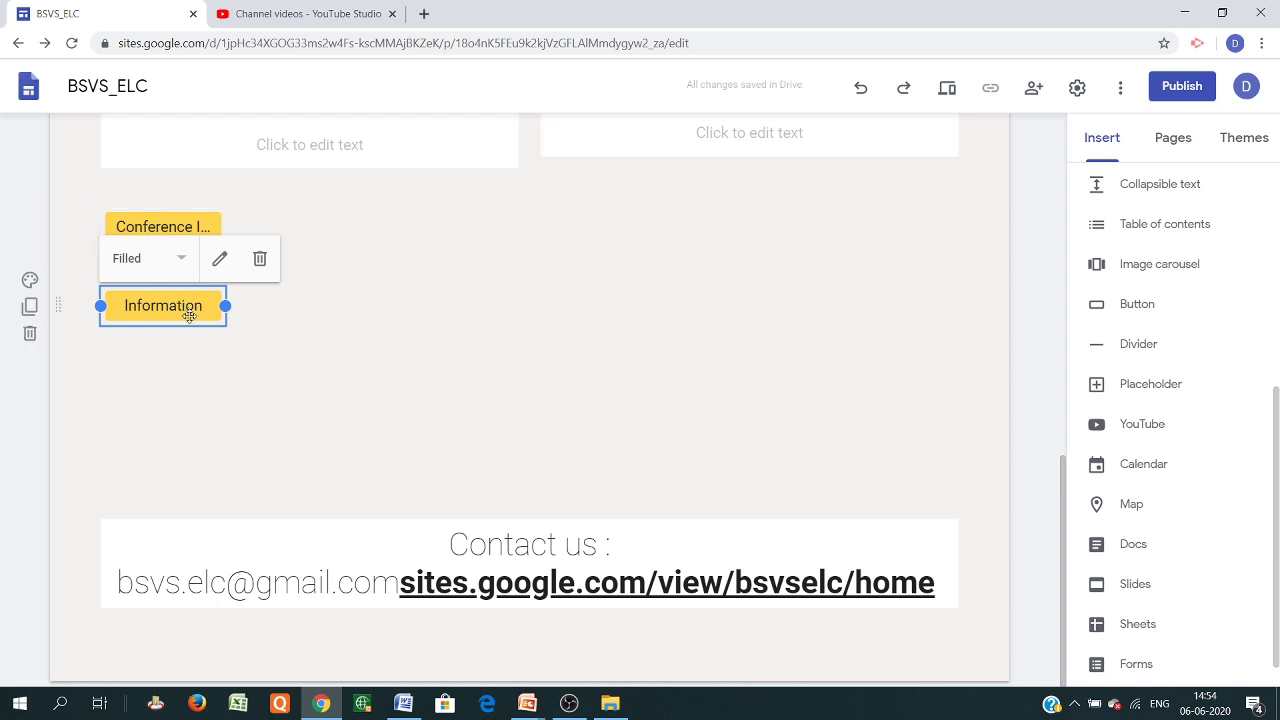
Add an empty text box under the Conference page header and view the image insert options
{"action": "scroll", "coordinate": [680, 414], "scroll_direction": "up", "scroll_amount": 10}
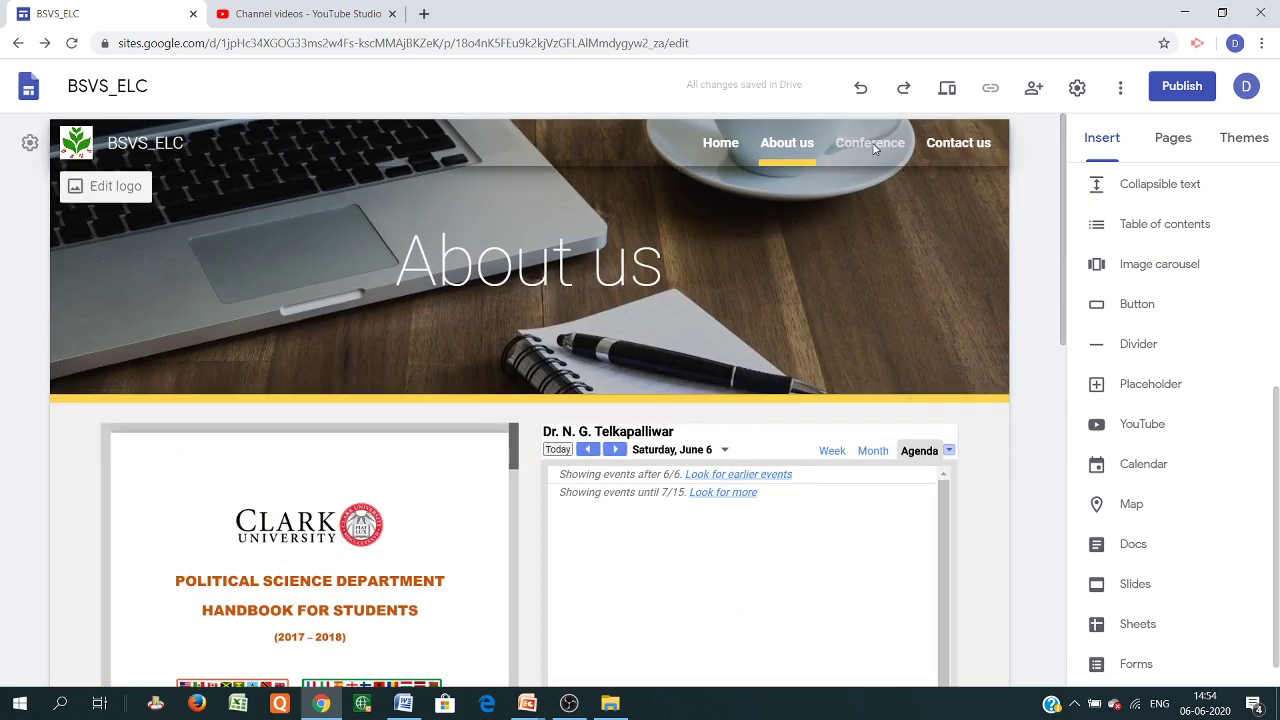
{"action": "left_click", "coordinate": [870, 145]}
{"action": "scroll", "coordinate": [562, 528], "scroll_direction": "down", "scroll_amount": 1}
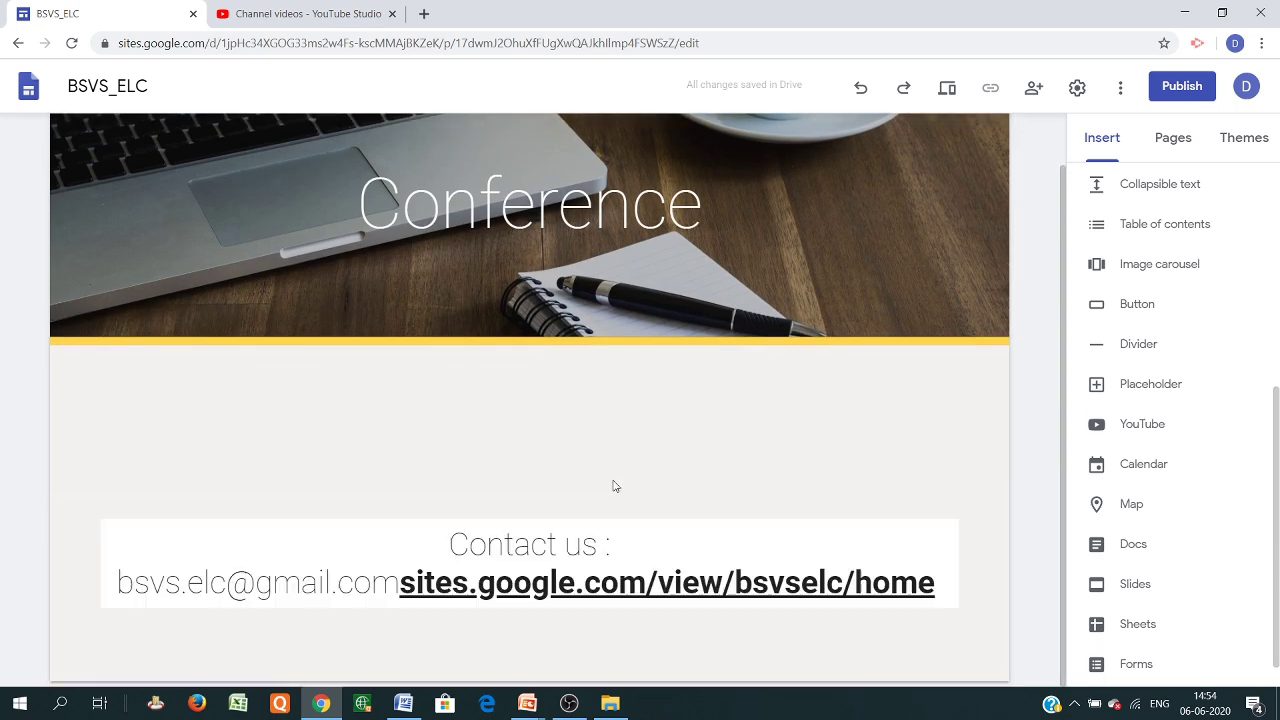
{"action": "scroll", "coordinate": [750, 460], "scroll_direction": "up", "scroll_amount": 1}
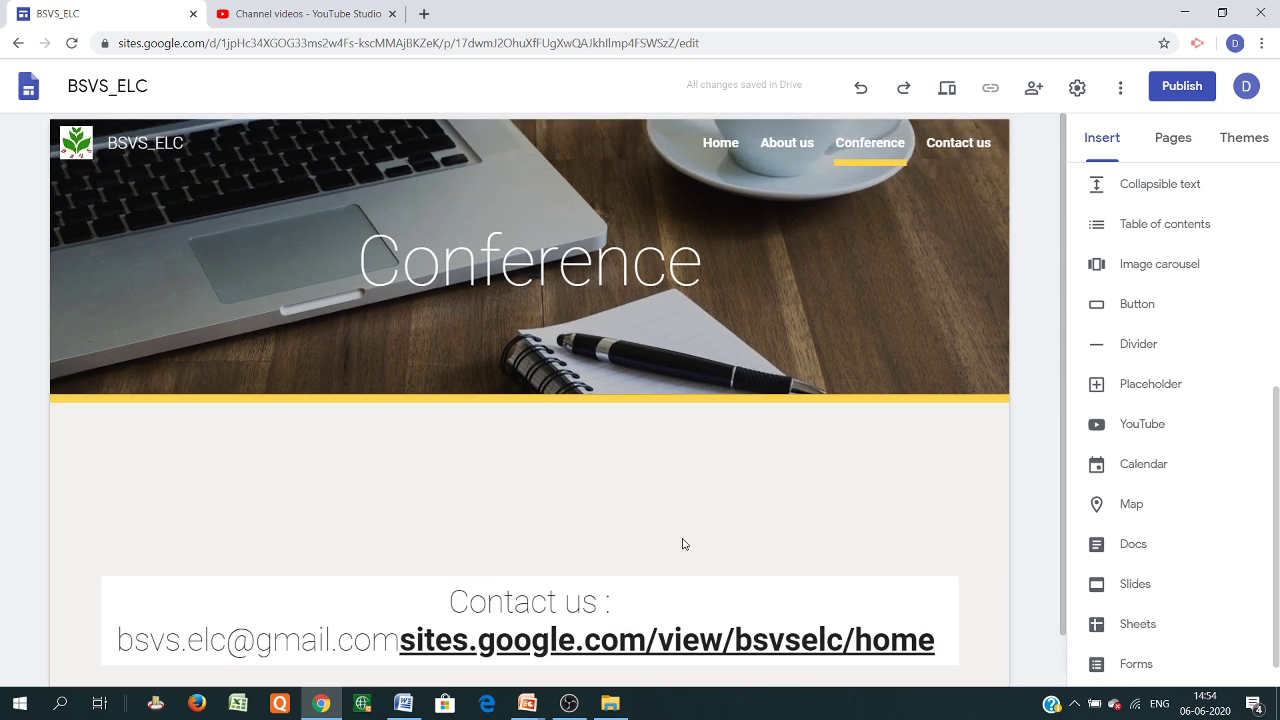
{"action": "scroll", "coordinate": [680, 543], "scroll_direction": "down", "scroll_amount": 1}
{"action": "scroll", "coordinate": [1150, 226], "scroll_direction": "up", "scroll_amount": 4}
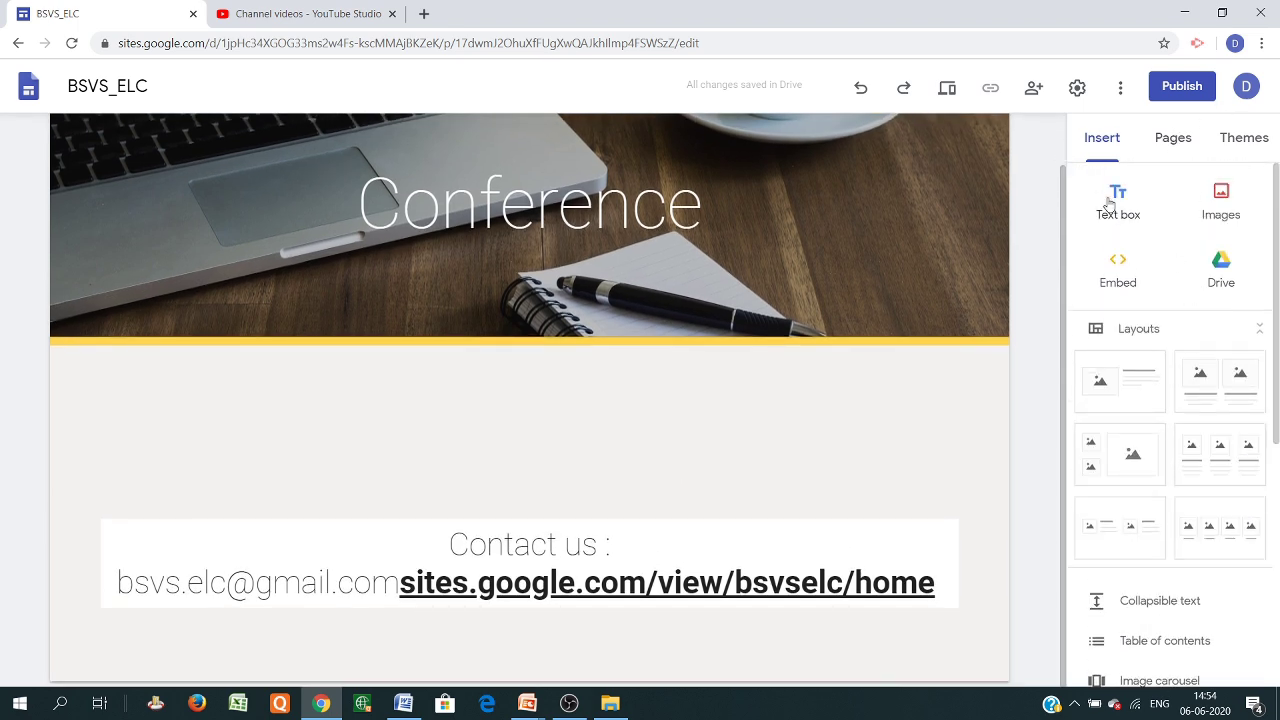
{"action": "left_click", "coordinate": [1118, 200]}
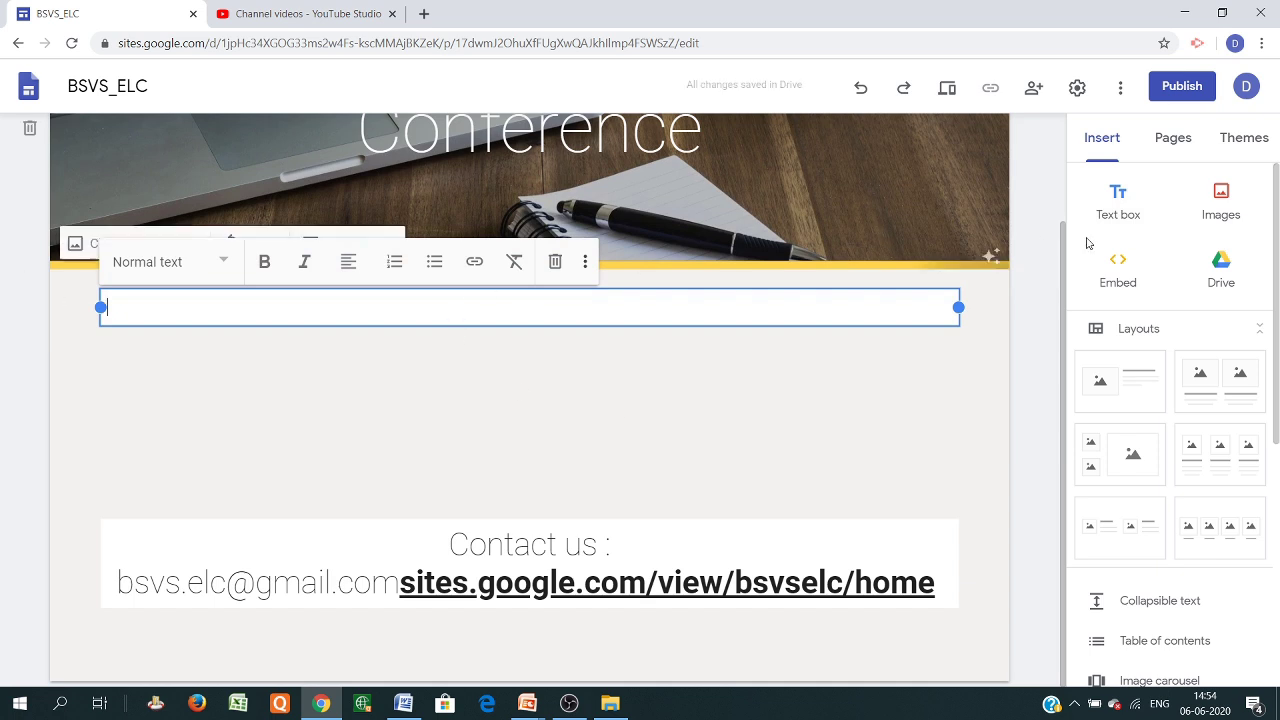
{"action": "left_click", "coordinate": [1210, 215]}
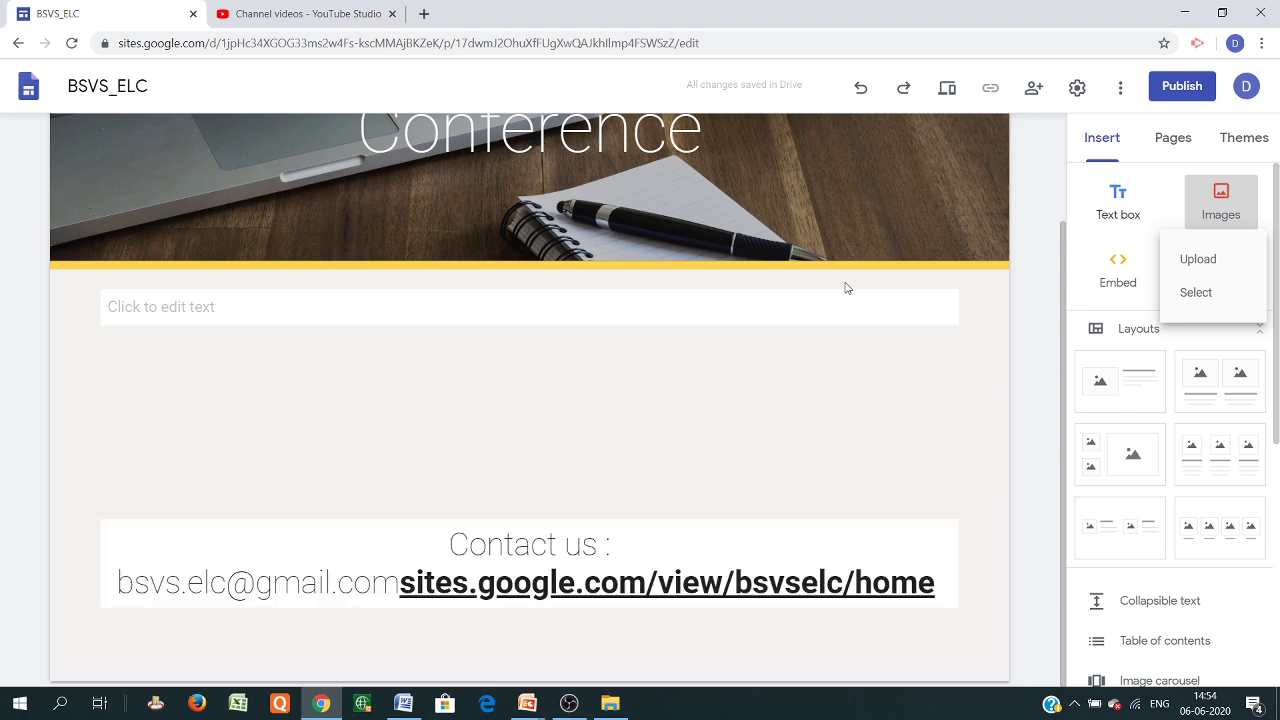
Switch to the Contact us page for editing
{"action": "scroll", "coordinate": [880, 260], "scroll_direction": "up", "scroll_amount": 3}
{"action": "left_click", "coordinate": [960, 142]}
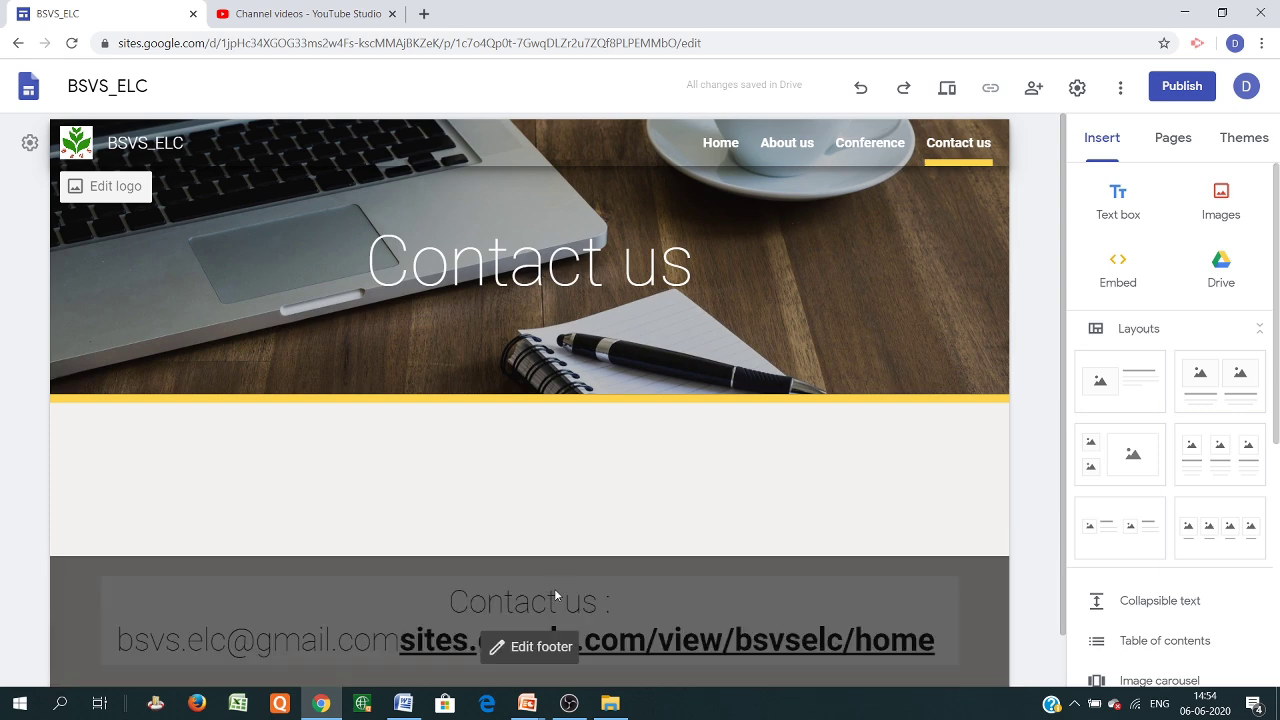
{"action": "scroll", "coordinate": [684, 565], "scroll_direction": "down", "scroll_amount": 1}
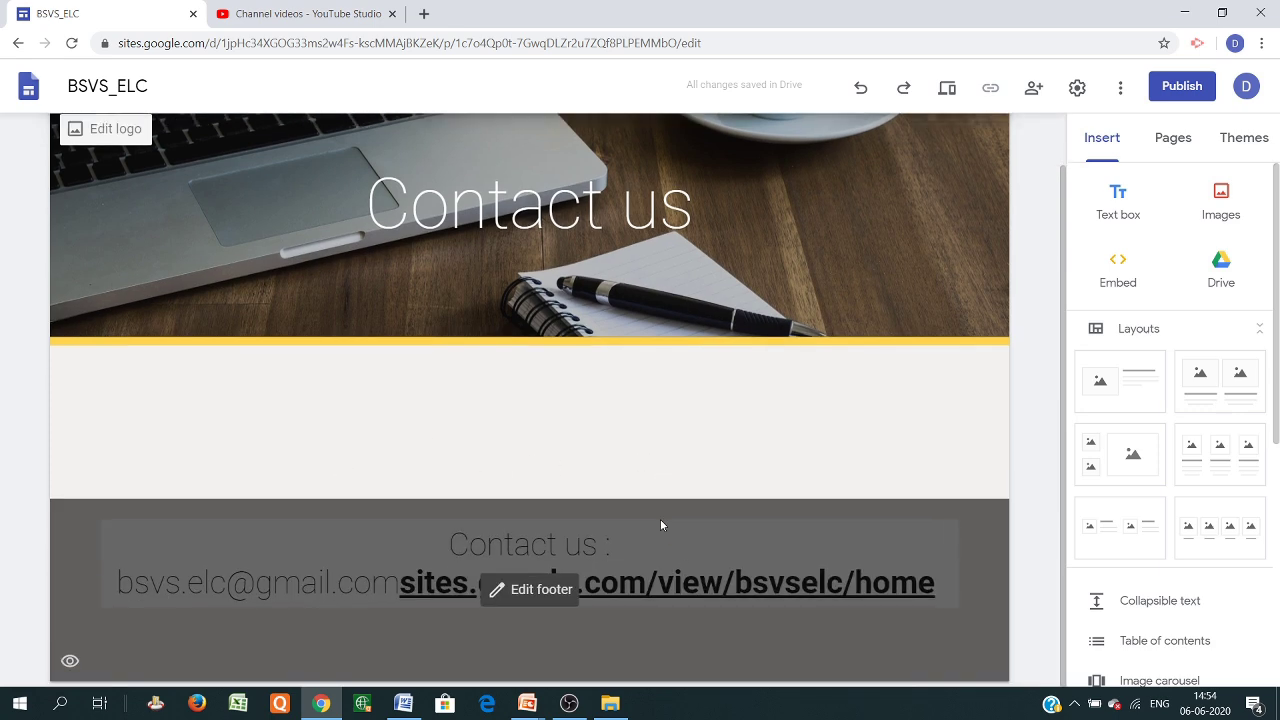
{"action": "scroll", "coordinate": [780, 514], "scroll_direction": "up", "scroll_amount": 1}
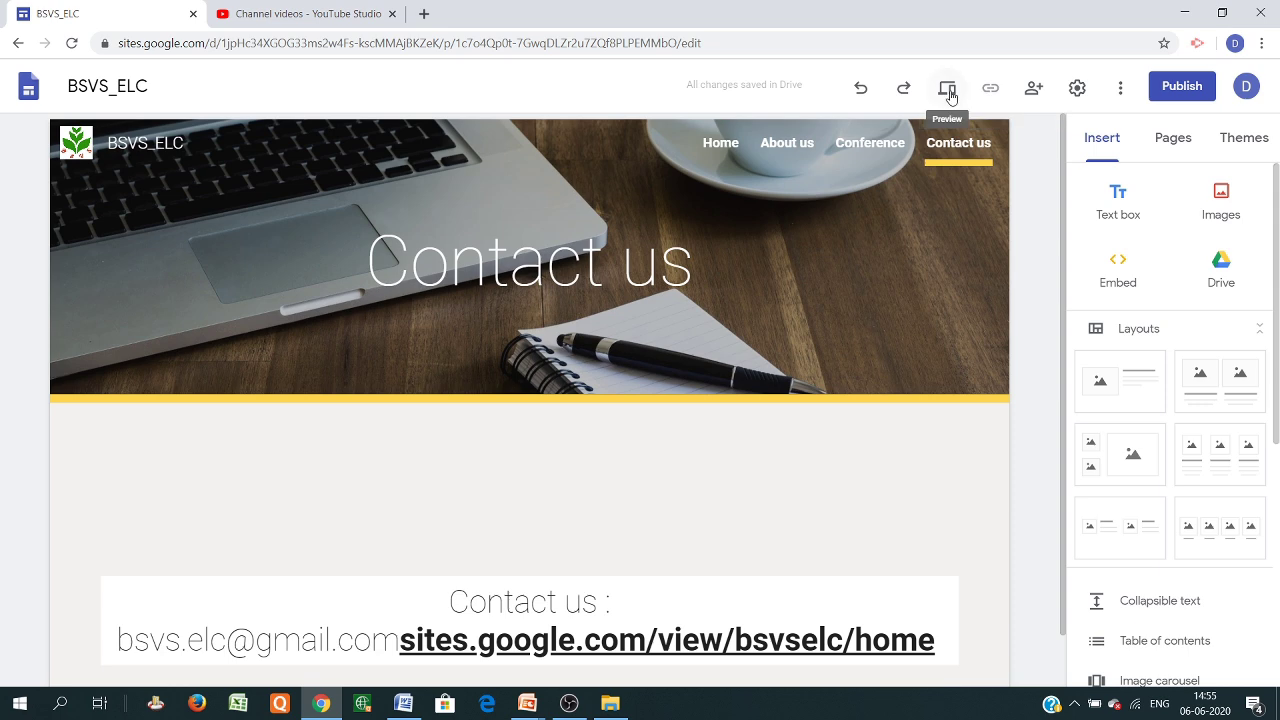
Preview the Home, About us and Conference pages as a visitor, then exit the preview
{"action": "left_click", "coordinate": [948, 90]}
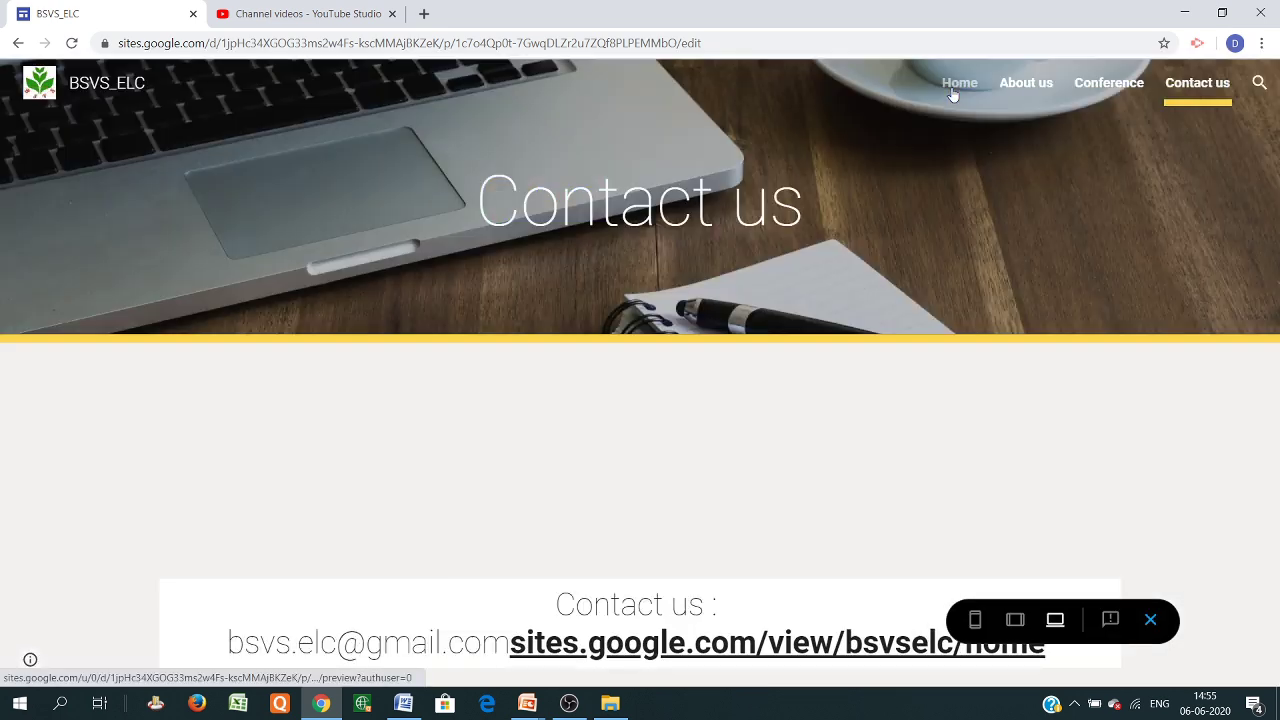
{"action": "left_click", "coordinate": [952, 96]}
{"action": "scroll", "coordinate": [686, 403], "scroll_direction": "down", "scroll_amount": 3}
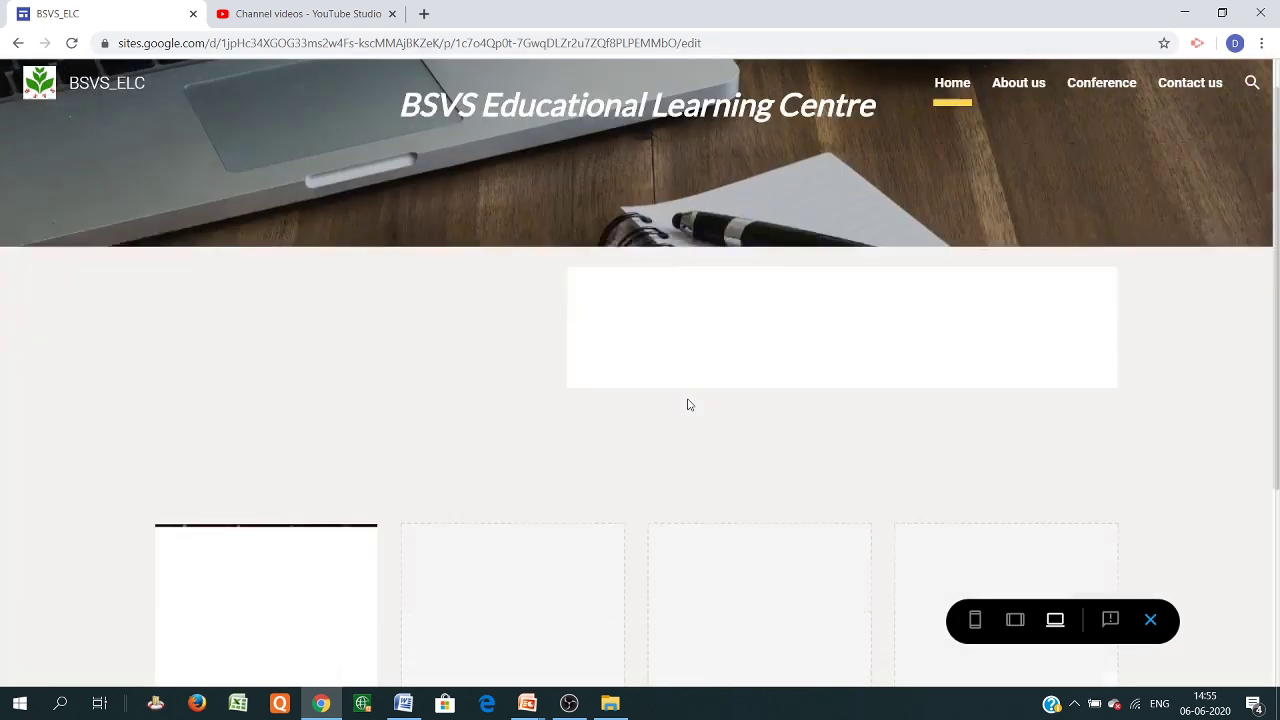
{"action": "scroll", "coordinate": [660, 457], "scroll_direction": "up", "scroll_amount": 3}
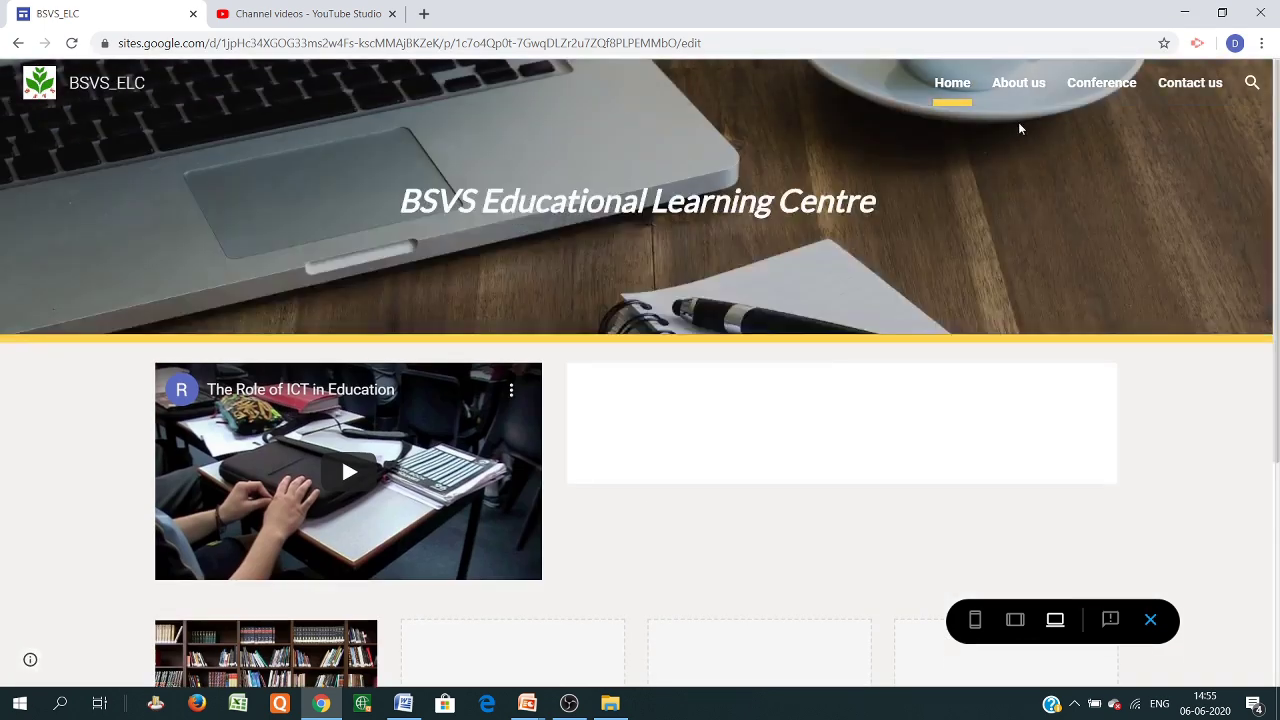
{"action": "left_click", "coordinate": [1022, 92]}
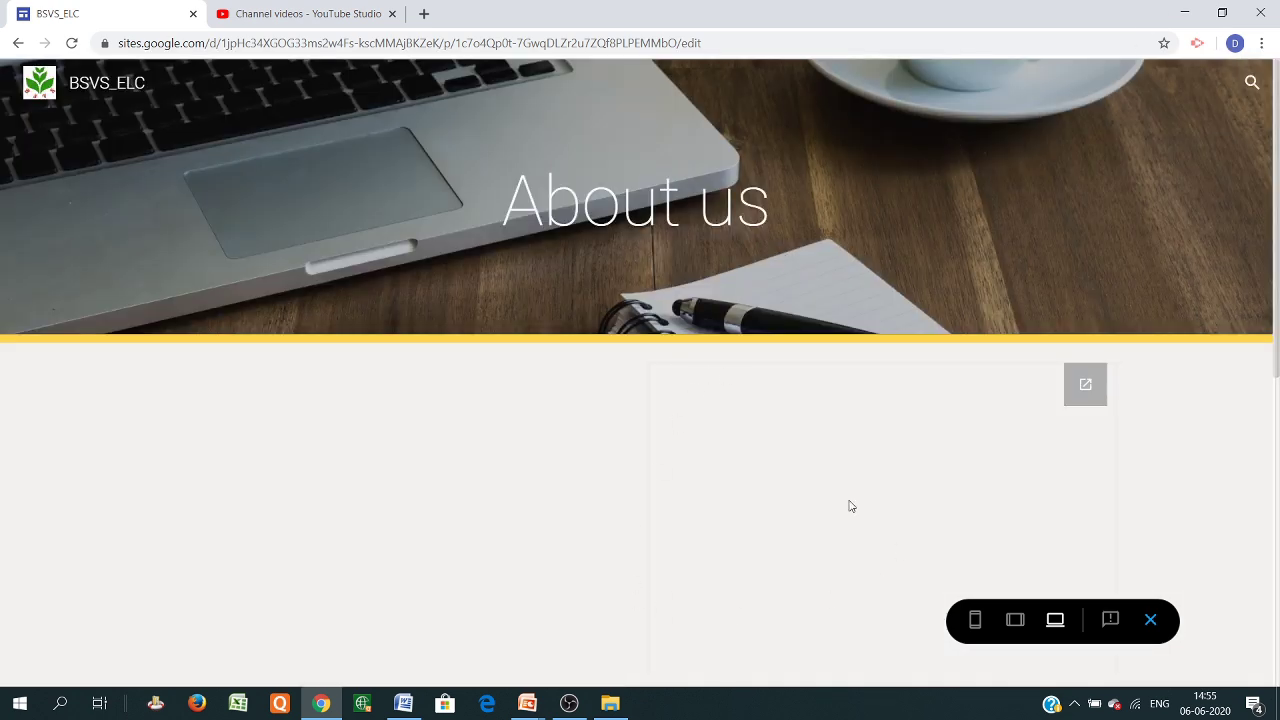
{"action": "scroll", "coordinate": [552, 431], "scroll_direction": "down", "scroll_amount": 5}
{"action": "scroll", "coordinate": [589, 474], "scroll_direction": "up", "scroll_amount": 5}
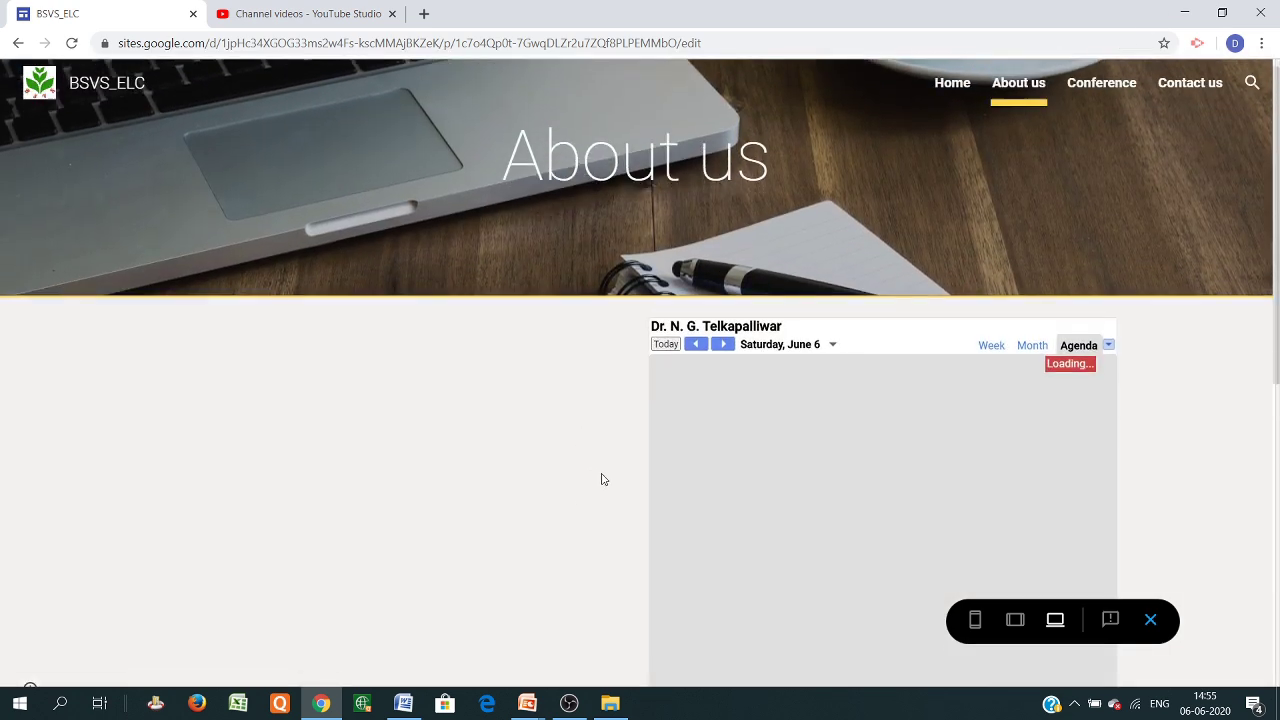
{"action": "scroll", "coordinate": [600, 485], "scroll_direction": "down", "scroll_amount": 5}
{"action": "scroll", "coordinate": [775, 420], "scroll_direction": "up", "scroll_amount": 3}
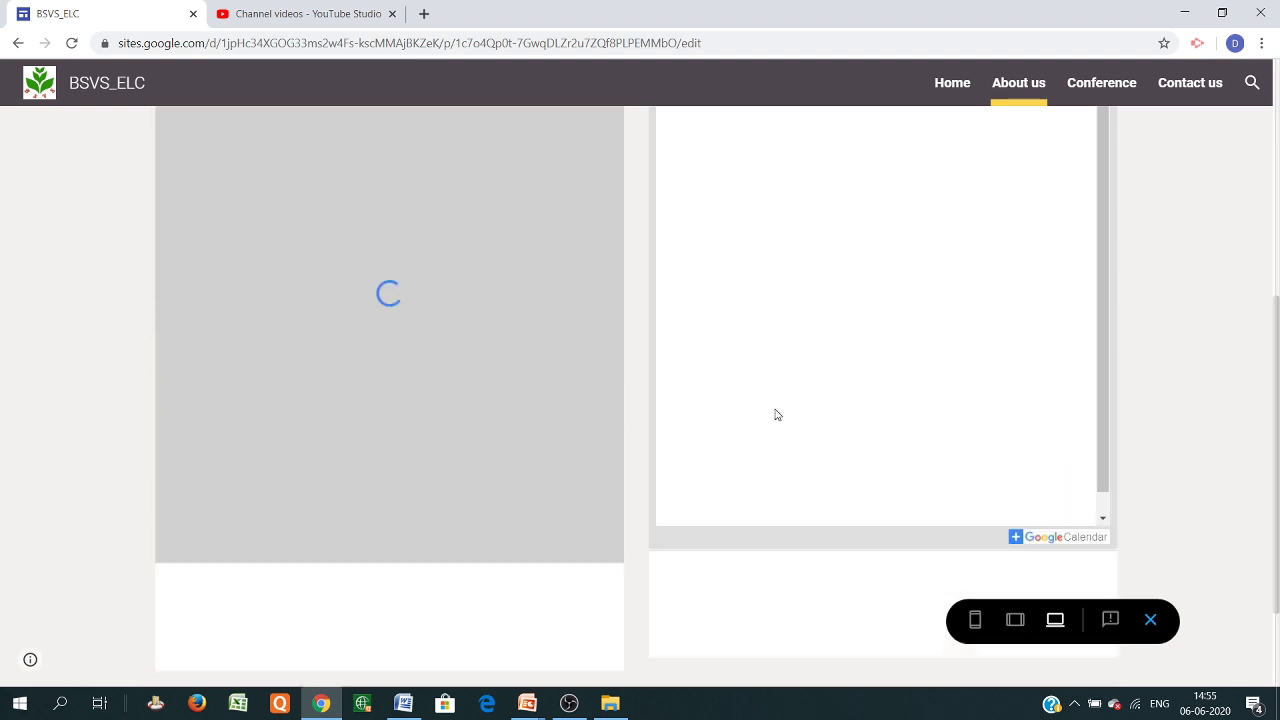
{"action": "scroll", "coordinate": [775, 415], "scroll_direction": "up", "scroll_amount": 3}
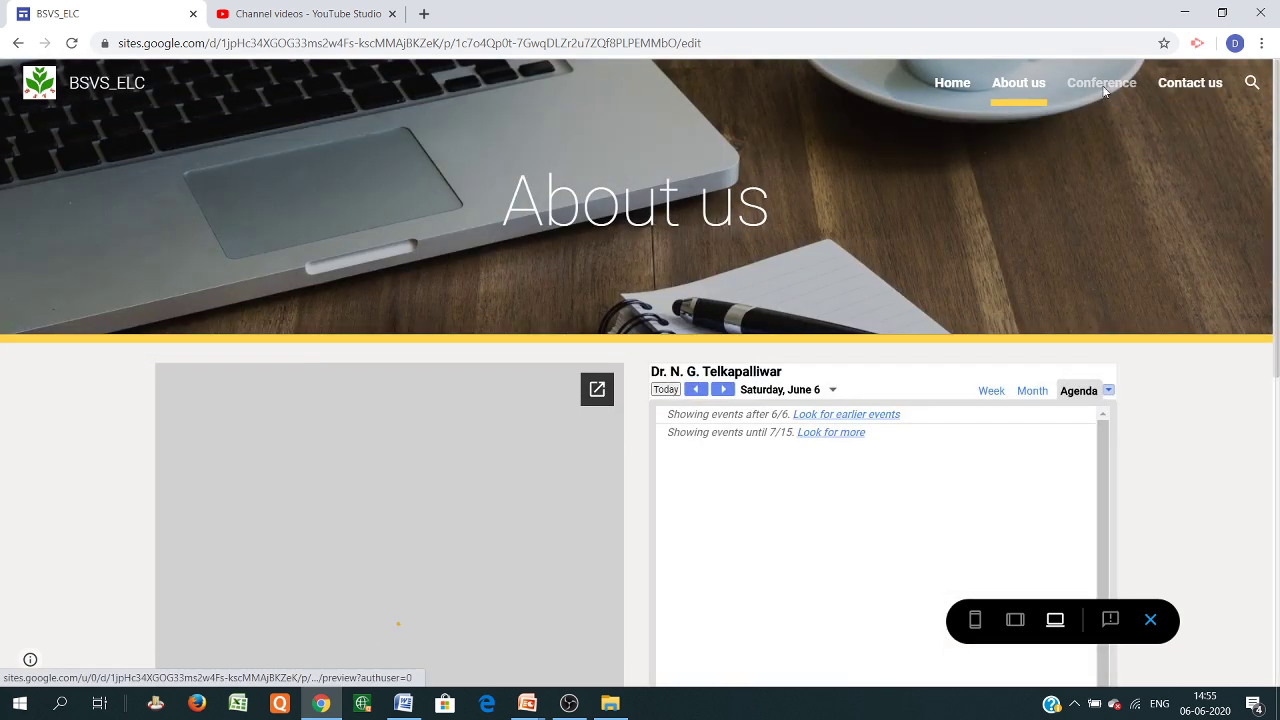
{"action": "left_click", "coordinate": [1102, 88]}
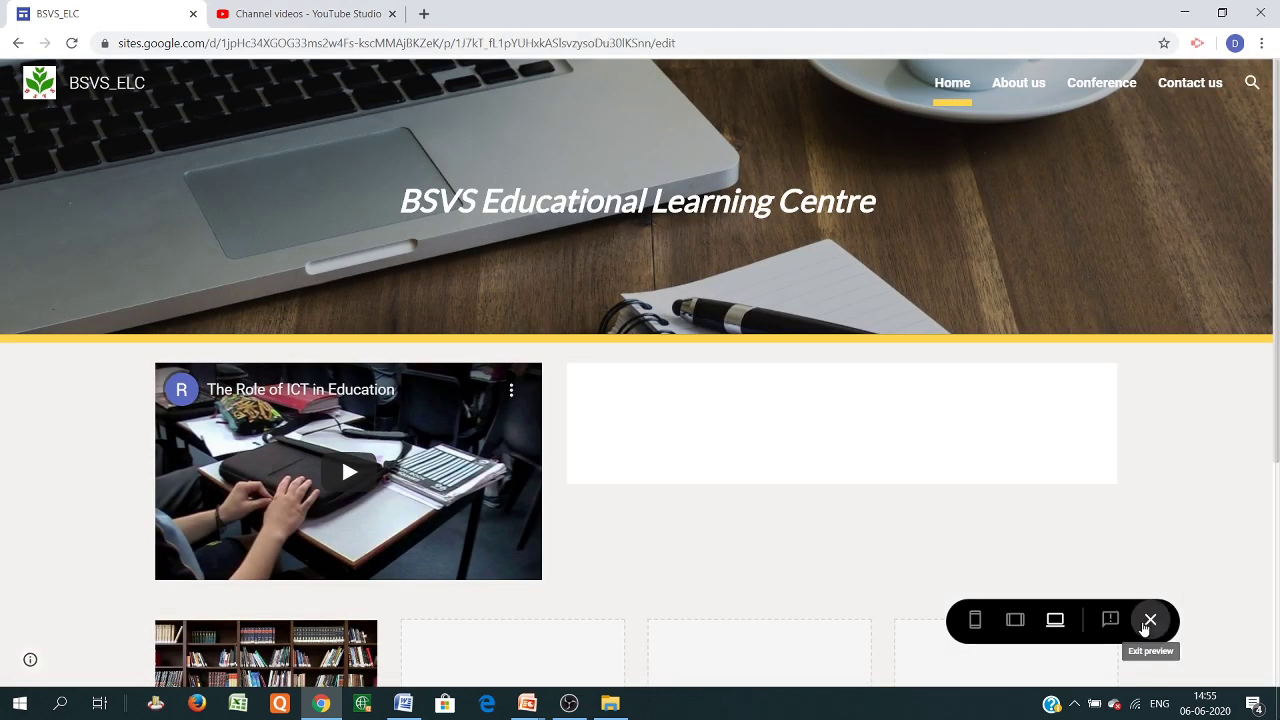
{"action": "left_click", "coordinate": [1148, 622]}
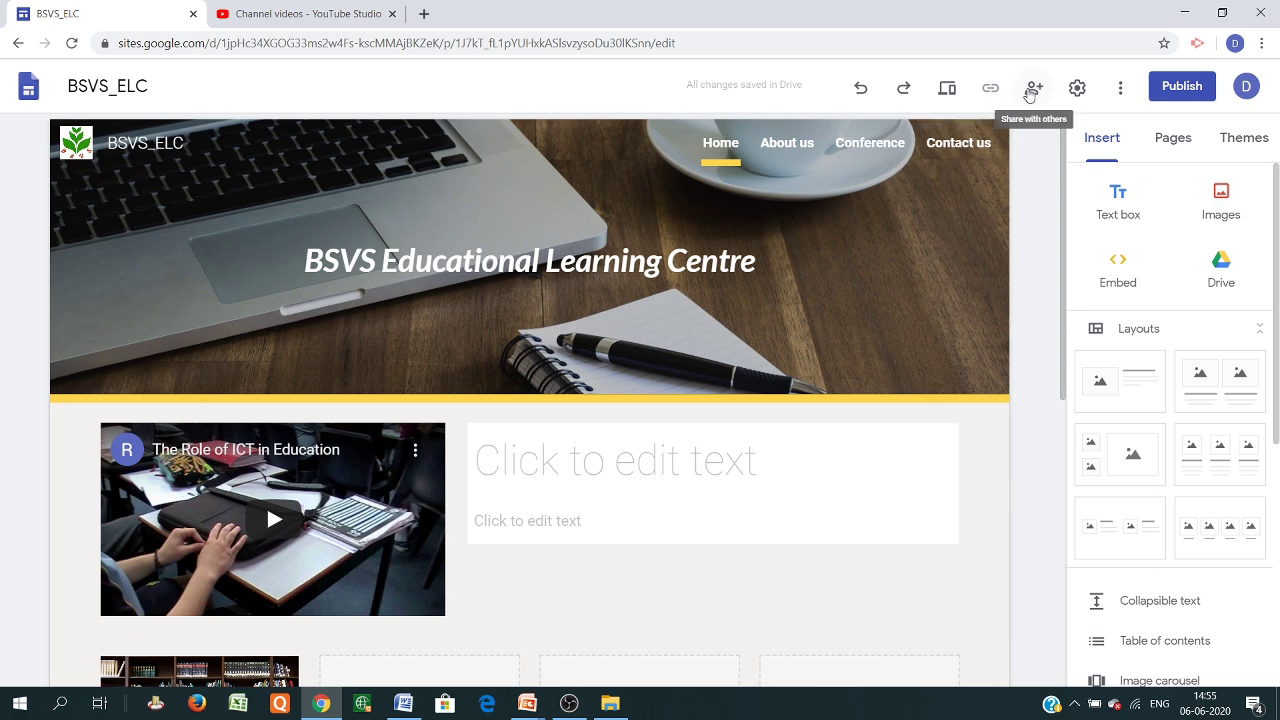
Review the Brand images, Viewer tools, Custom URLs and Analytics settings, then open the More menu
{"action": "left_click", "coordinate": [1075, 90]}
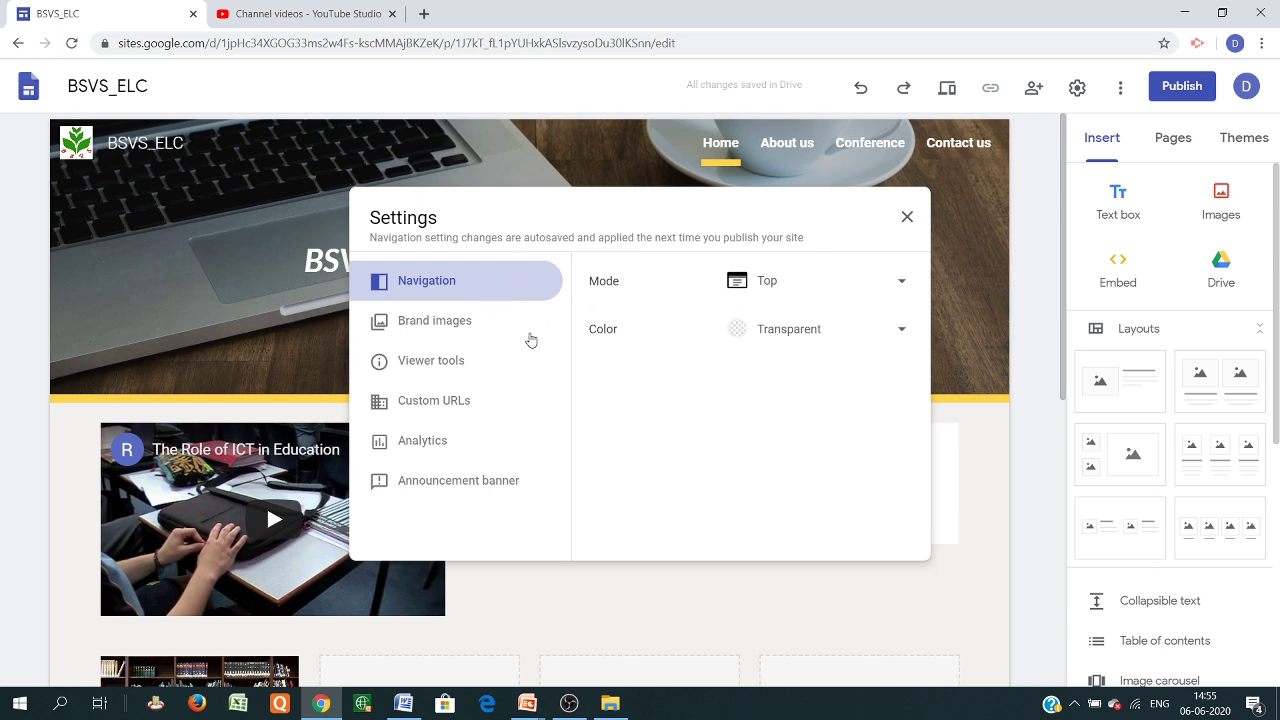
{"action": "left_click", "coordinate": [443, 324]}
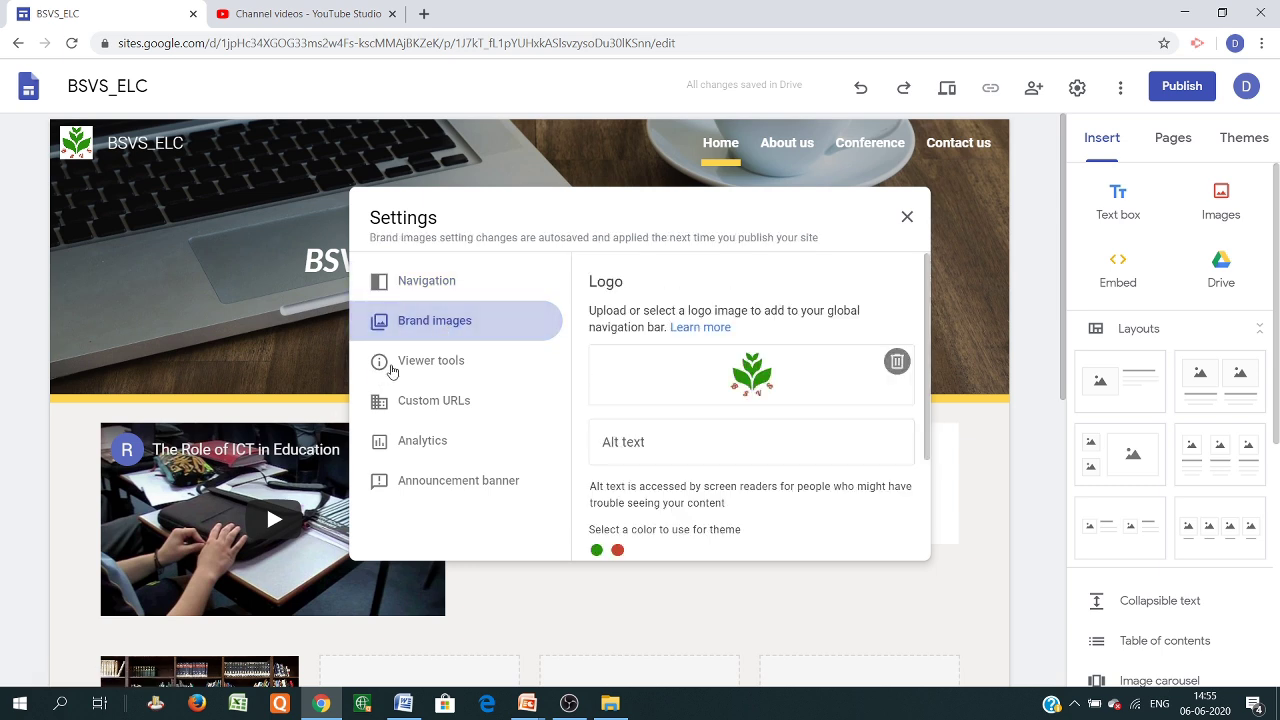
{"action": "left_click", "coordinate": [425, 366]}
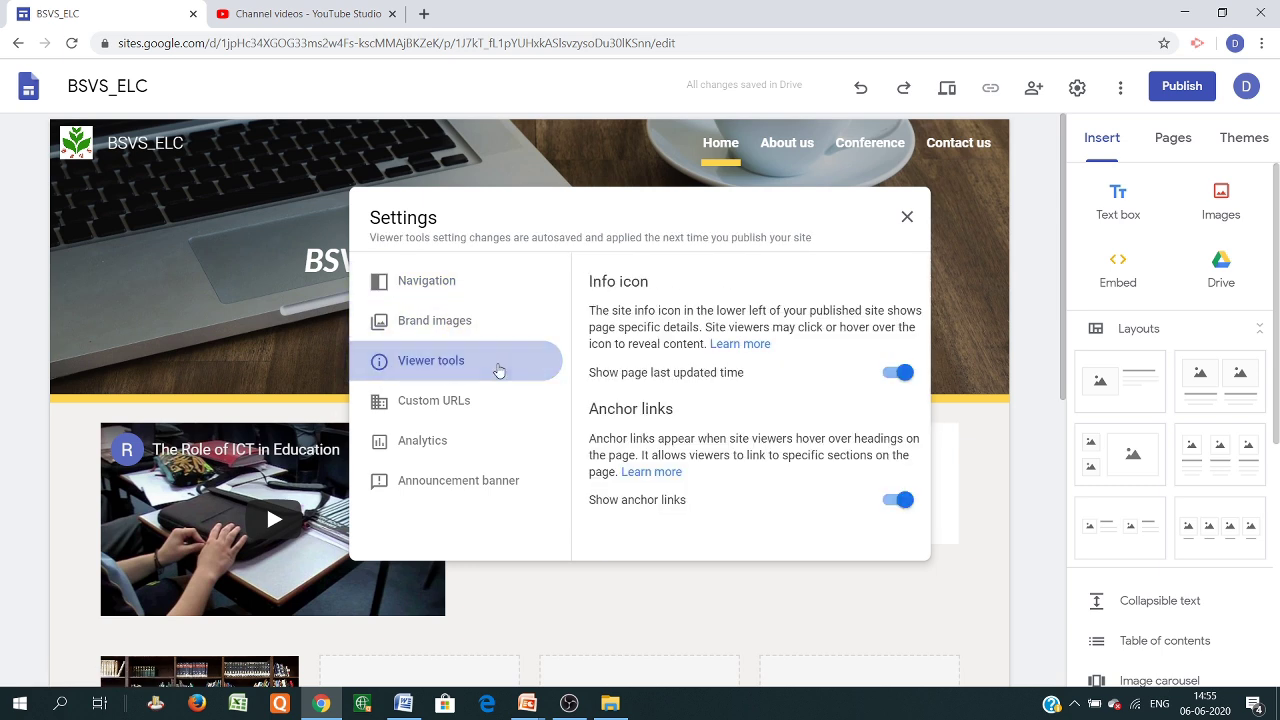
{"action": "left_click", "coordinate": [443, 401]}
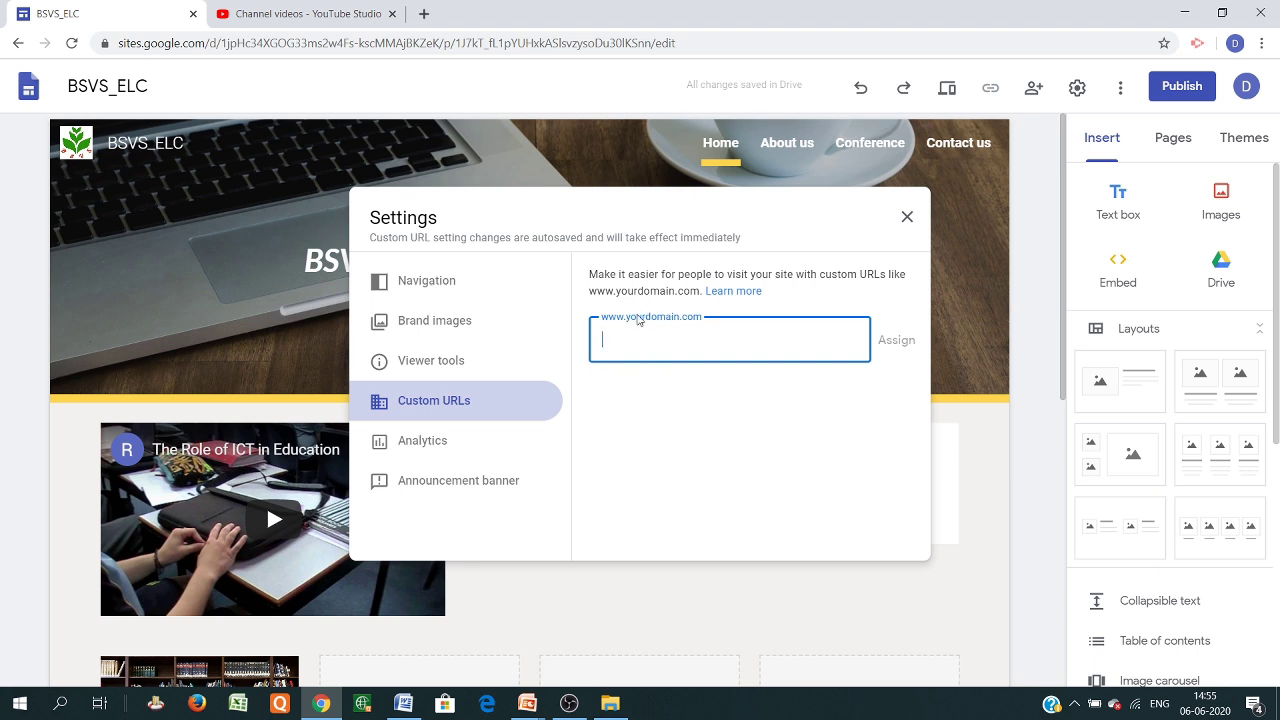
{"action": "left_click", "coordinate": [417, 450]}
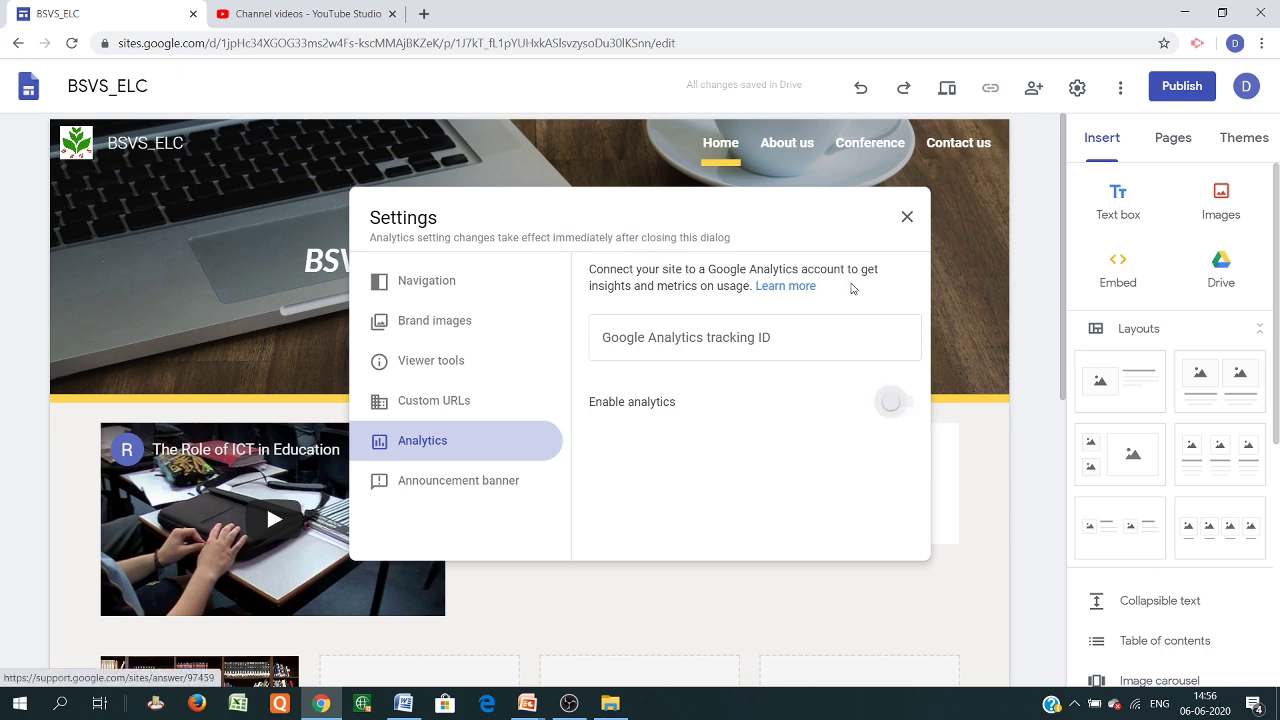
{"action": "left_click", "coordinate": [905, 219]}
{"action": "left_click", "coordinate": [1119, 95]}
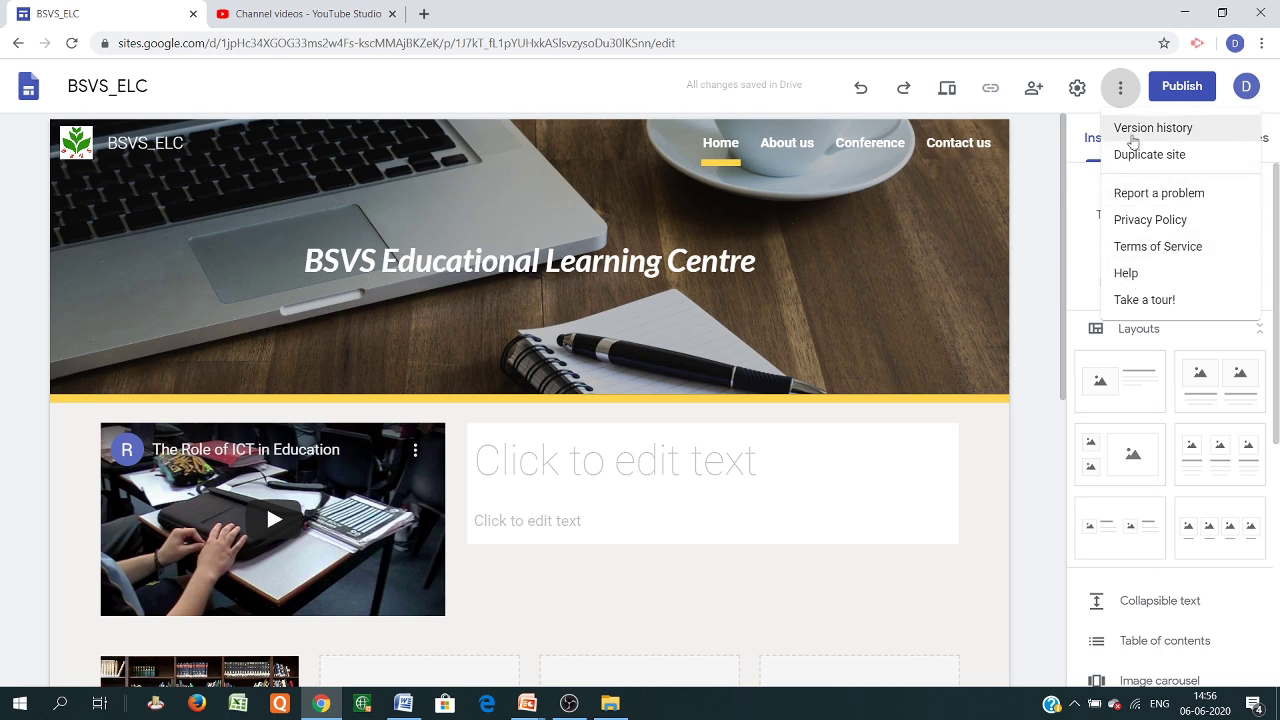
Close the More menu, leaving the Home page with its title, ICT video and bookshelf card
{"action": "mouse_move", "coordinate": [986, 194]}
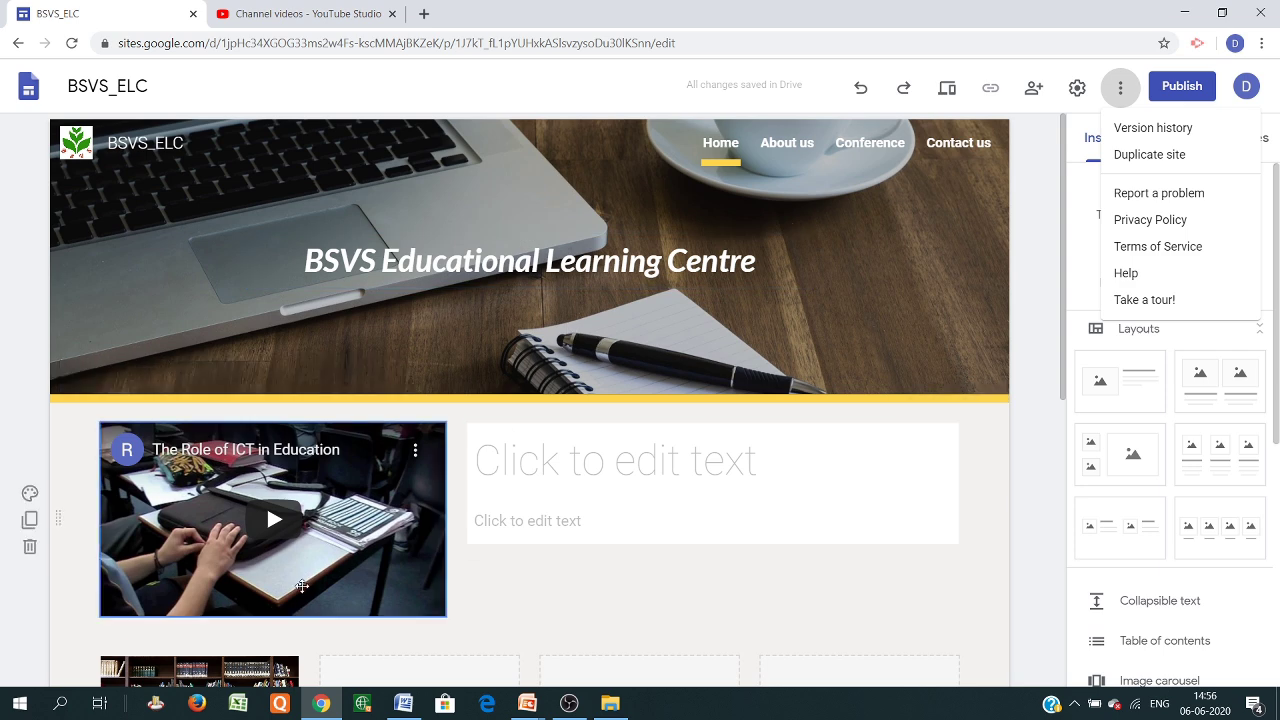
{"action": "scroll", "coordinate": [662, 490], "scroll_direction": "down", "scroll_amount": 3}
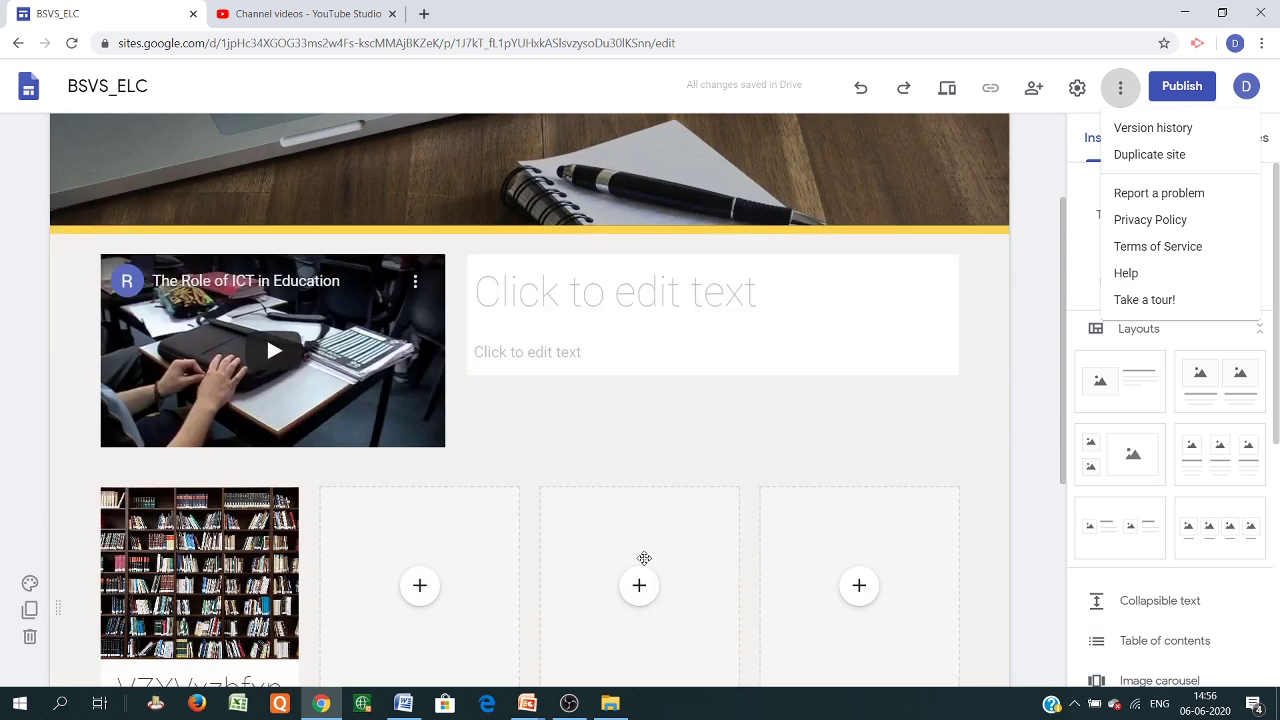
{"action": "scroll", "coordinate": [517, 483], "scroll_direction": "up", "scroll_amount": 3}
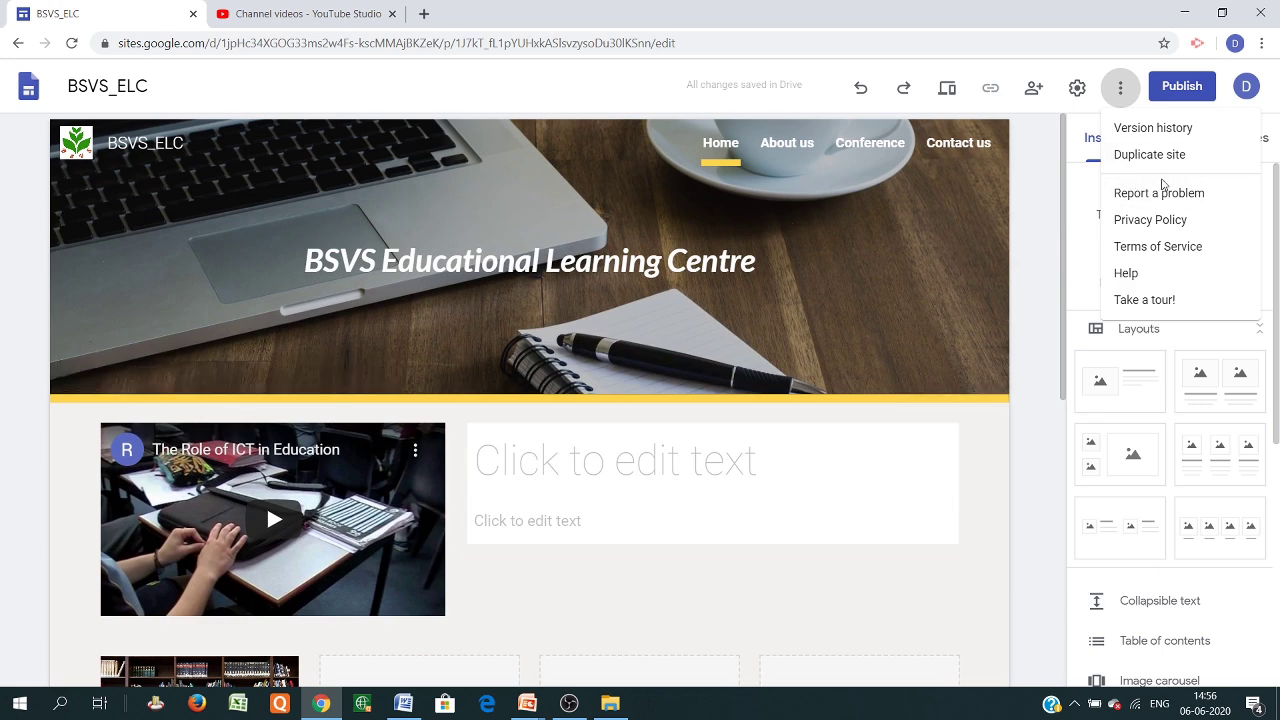
{"action": "left_click", "coordinate": [1182, 90]}
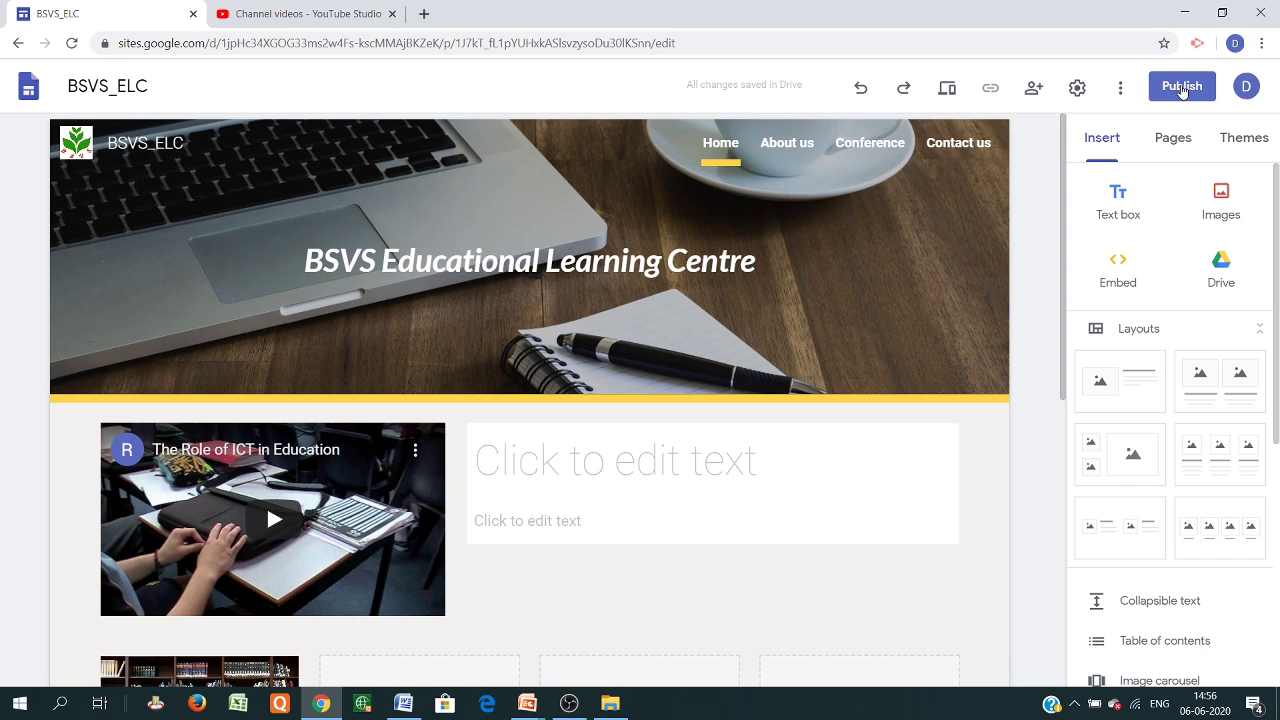
Publish the site as bsvs12345 and copy the link sites.google.com/view/bsvs12345/home
{"action": "left_click", "coordinate": [1174, 90]}
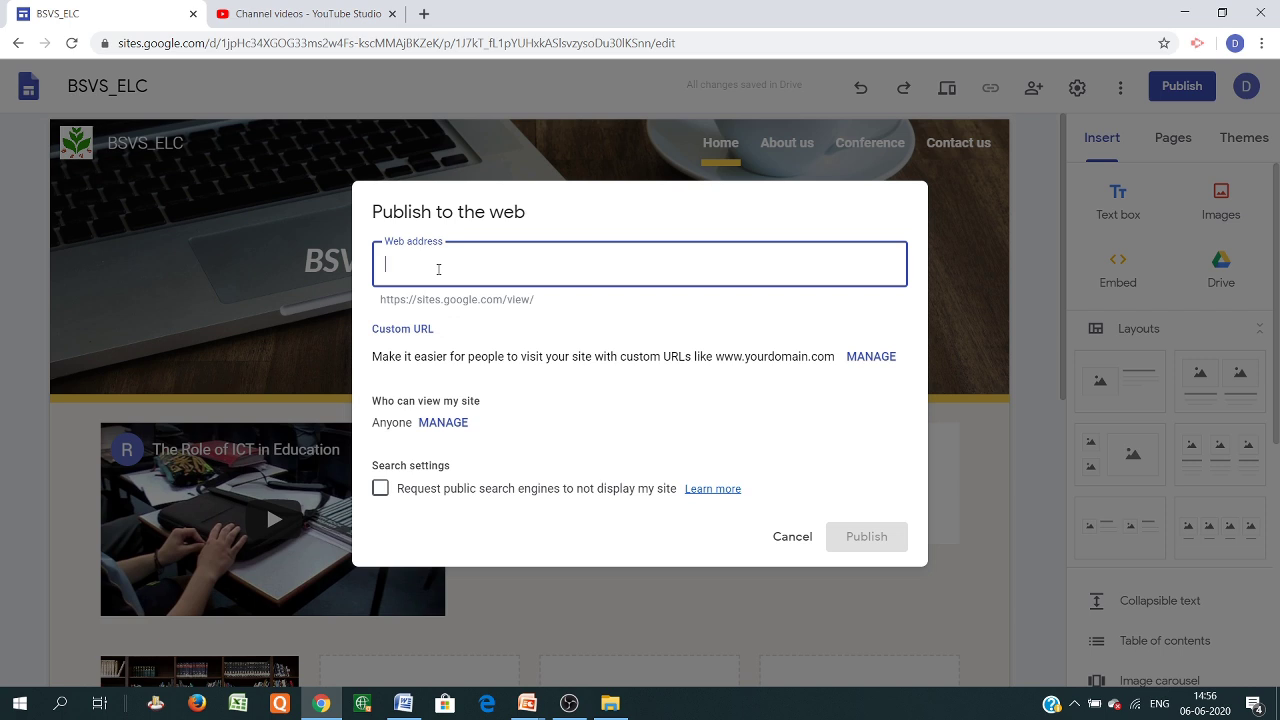
{"action": "type", "text": "bs"}
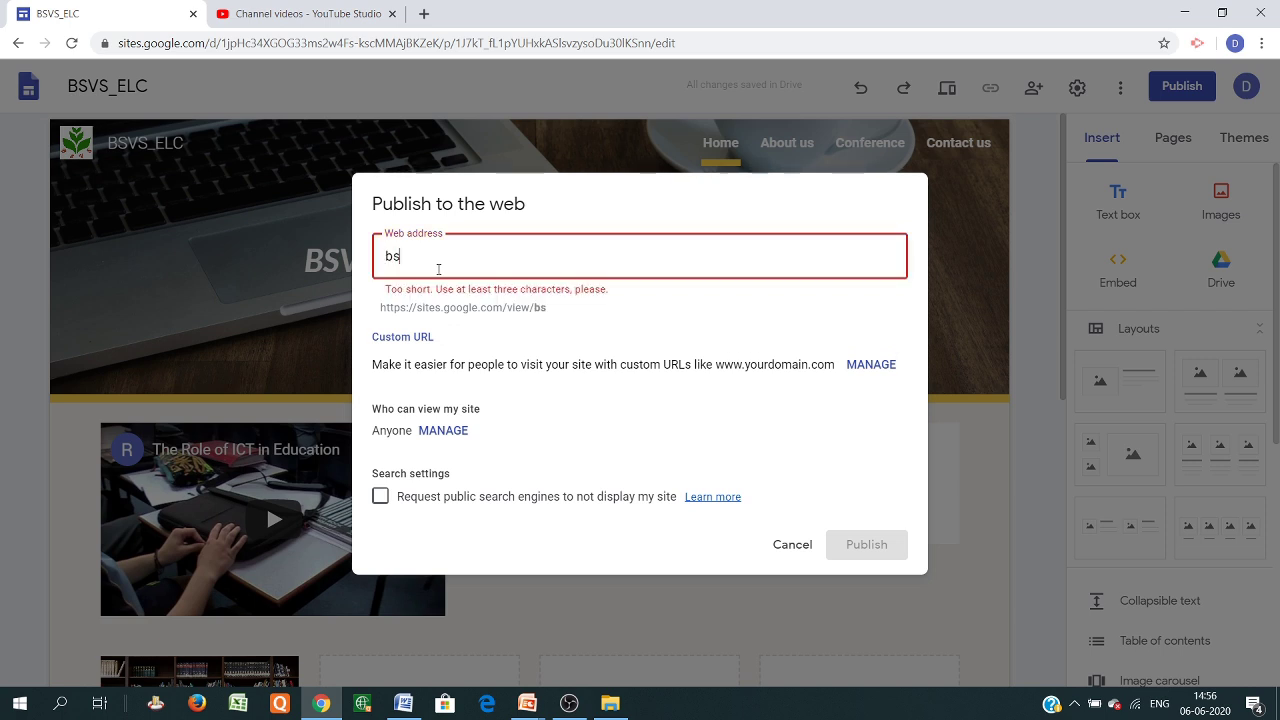
{"action": "type", "text": "vs"}
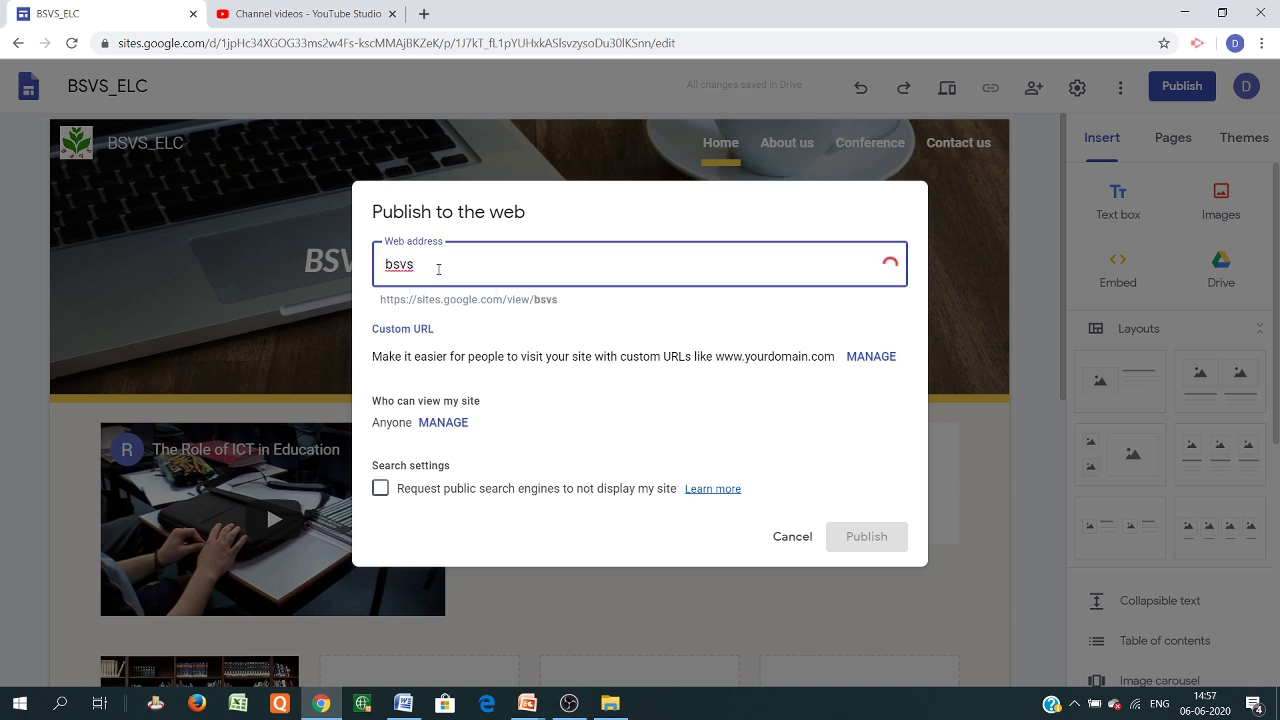
{"action": "type", "text": "12345"}
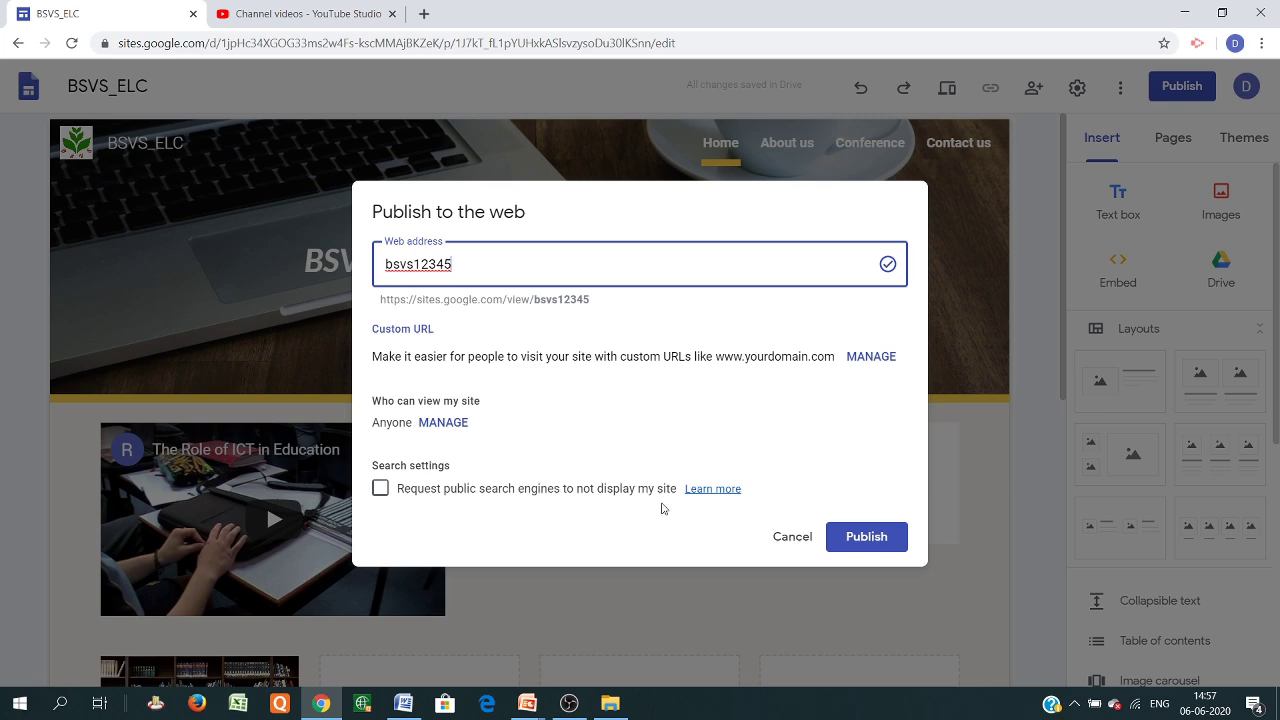
{"action": "left_click", "coordinate": [857, 538]}
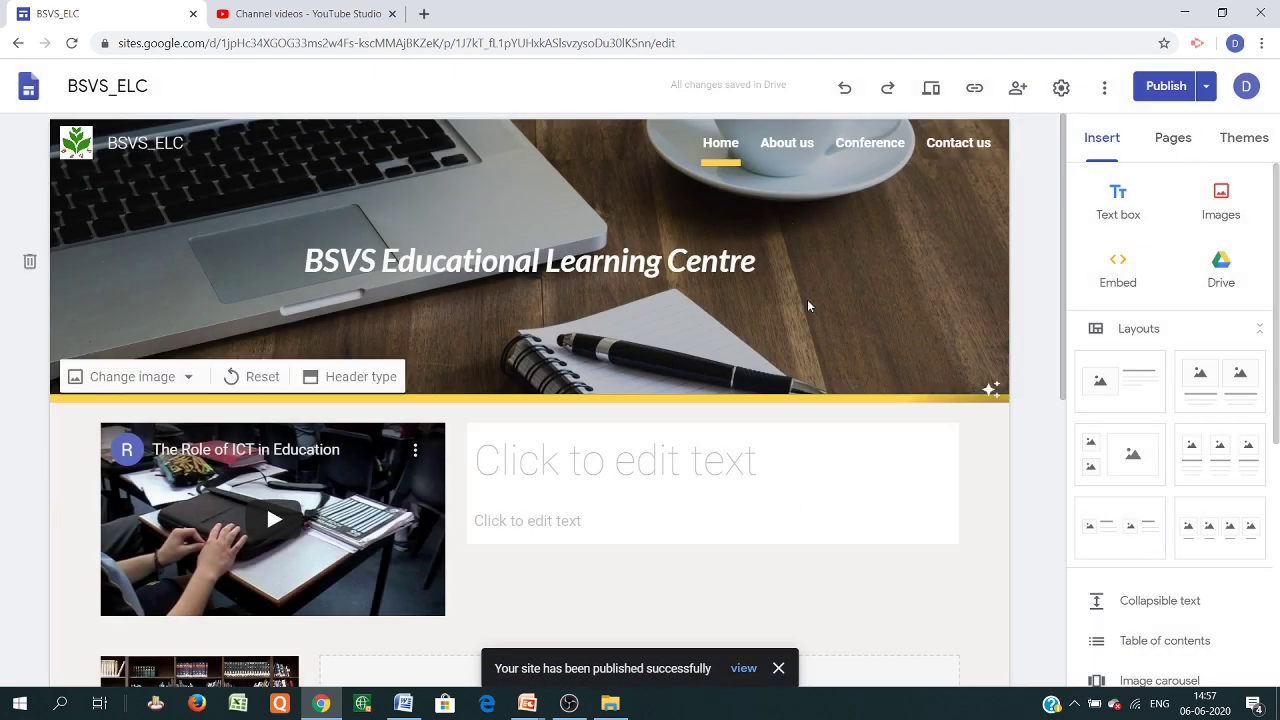
{"action": "left_click", "coordinate": [973, 90]}
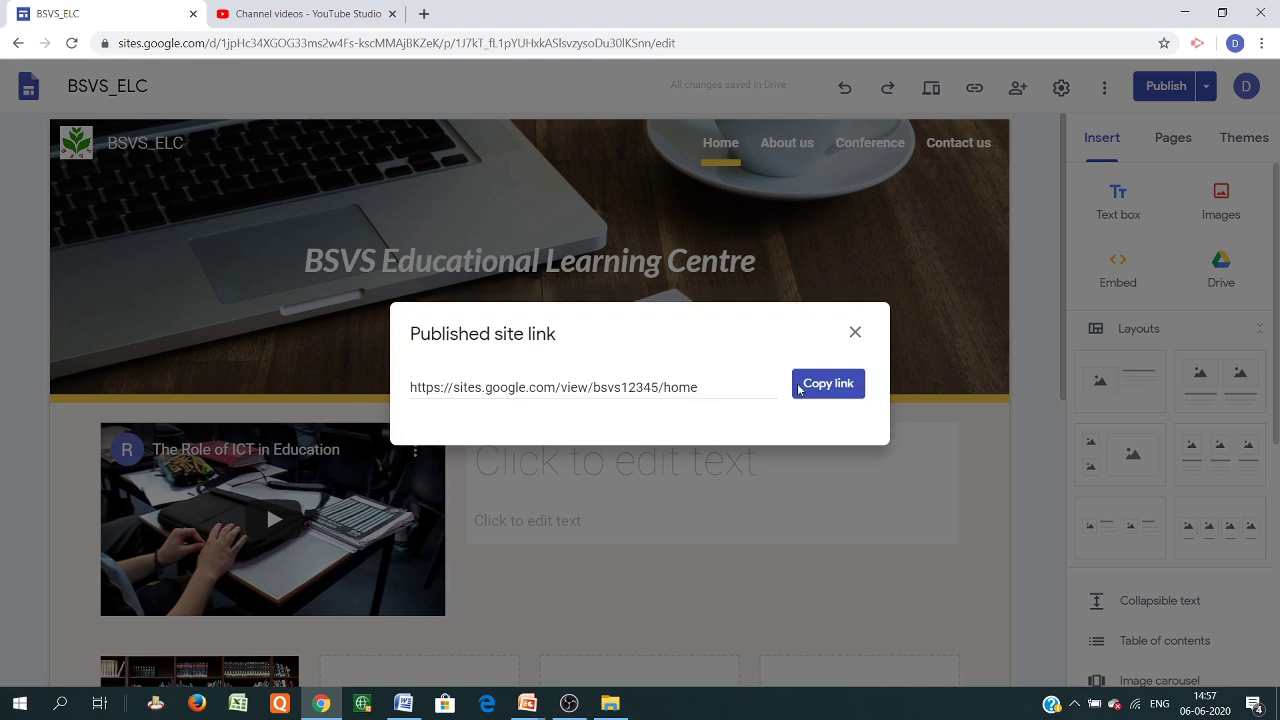
{"action": "left_click", "coordinate": [828, 384]}
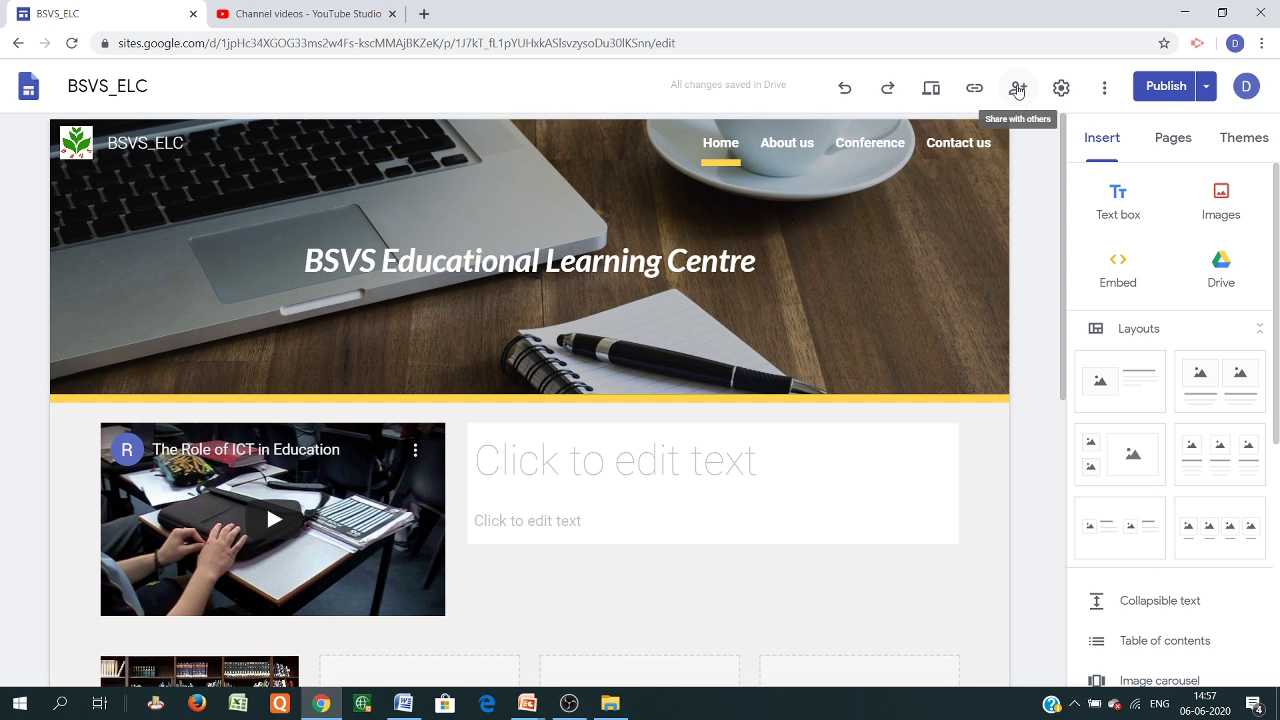
{"action": "left_click", "coordinate": [1017, 88]}
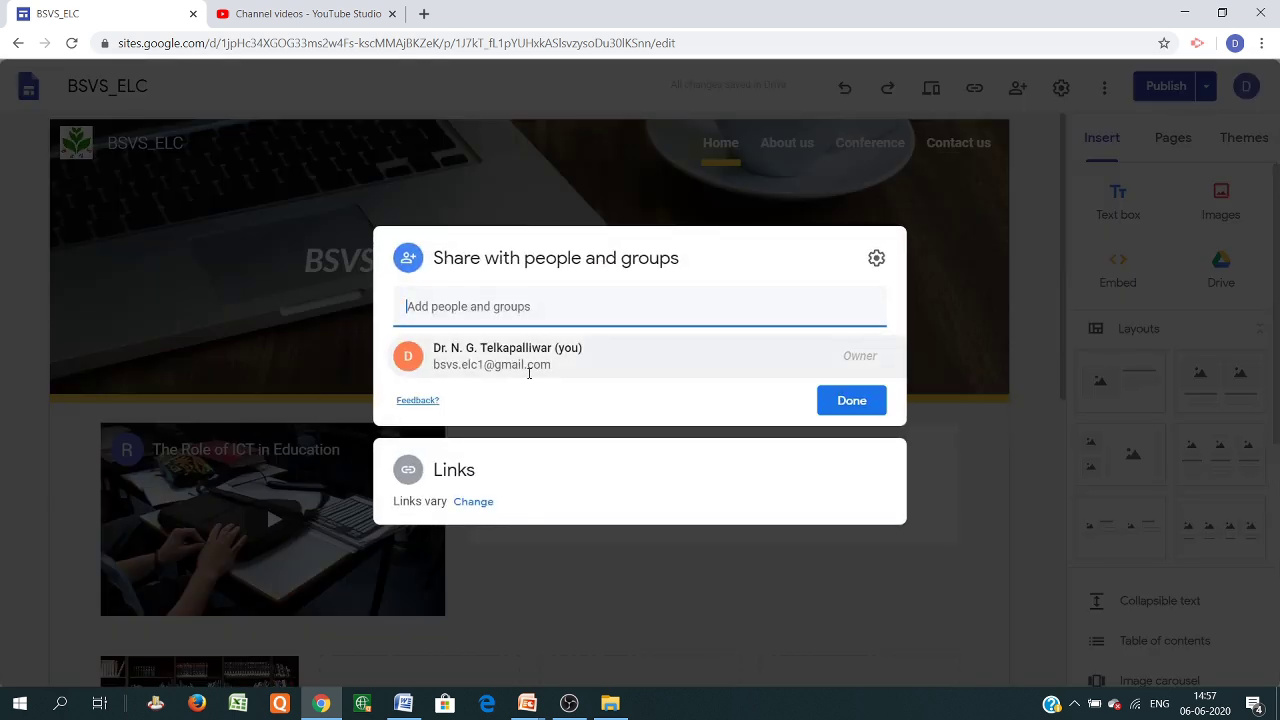
{"action": "left_click", "coordinate": [620, 296]}
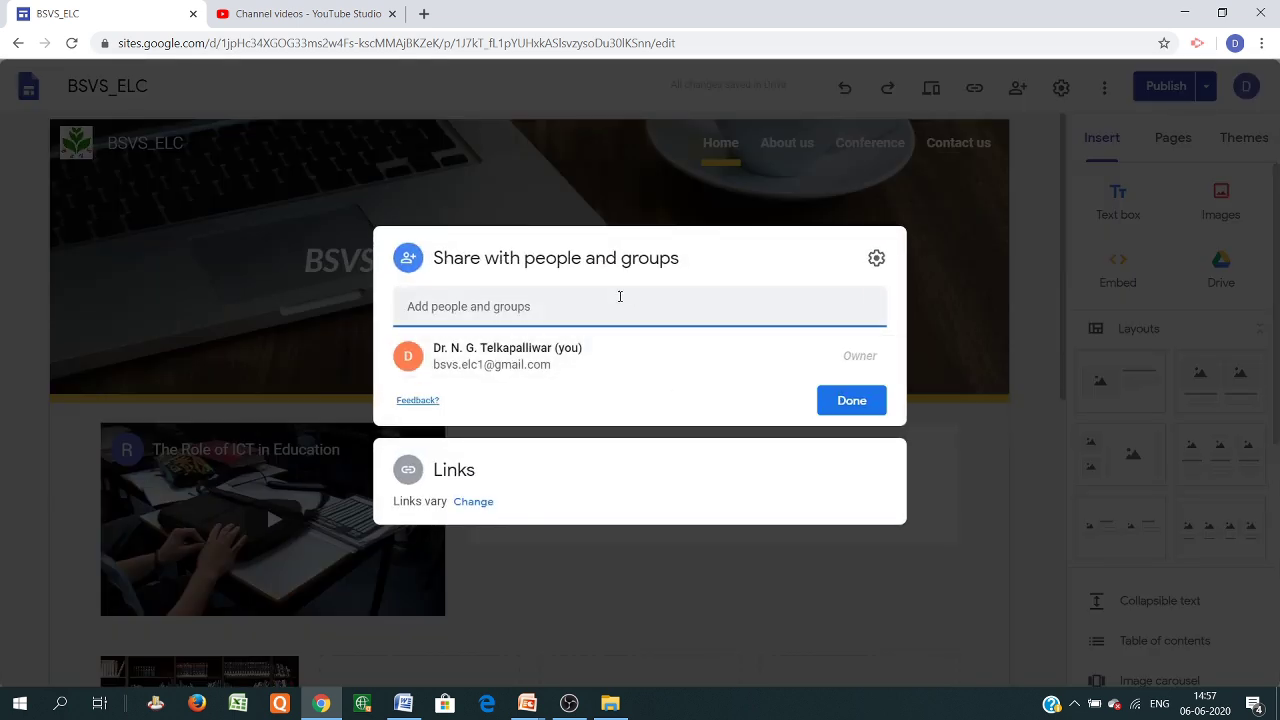
{"action": "left_click", "coordinate": [494, 308]}
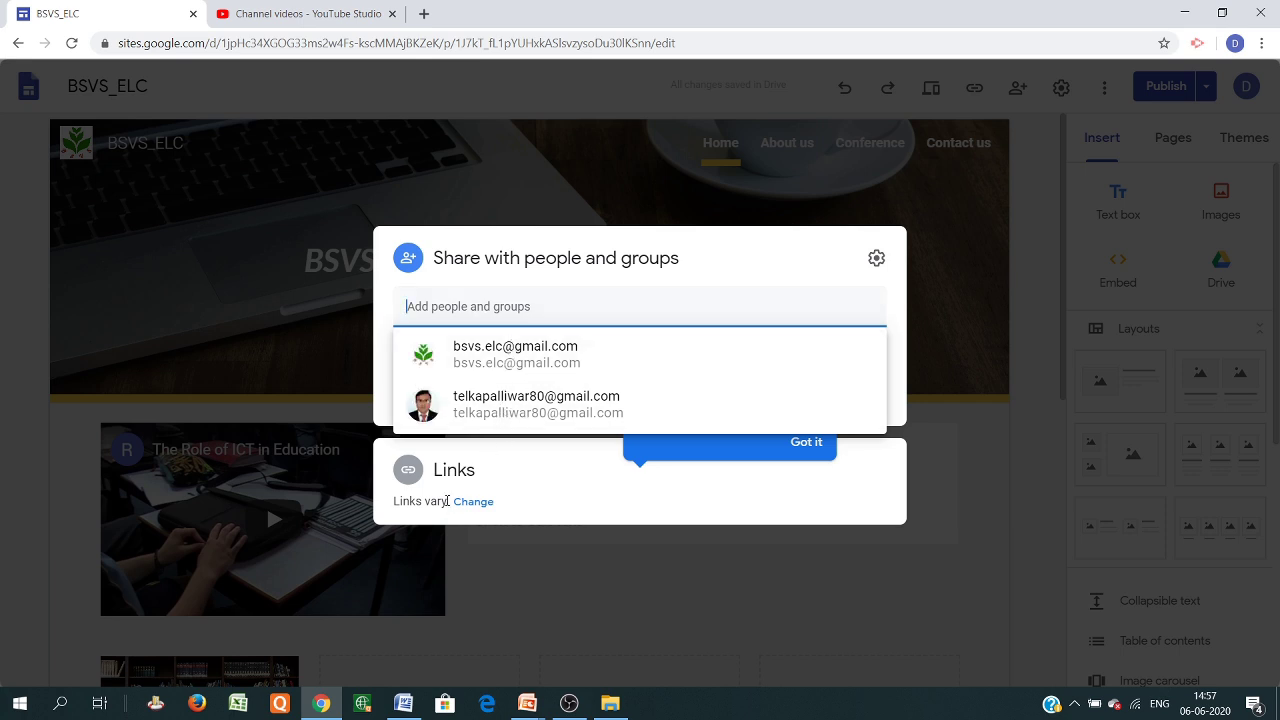
{"action": "left_click", "coordinate": [947, 240]}
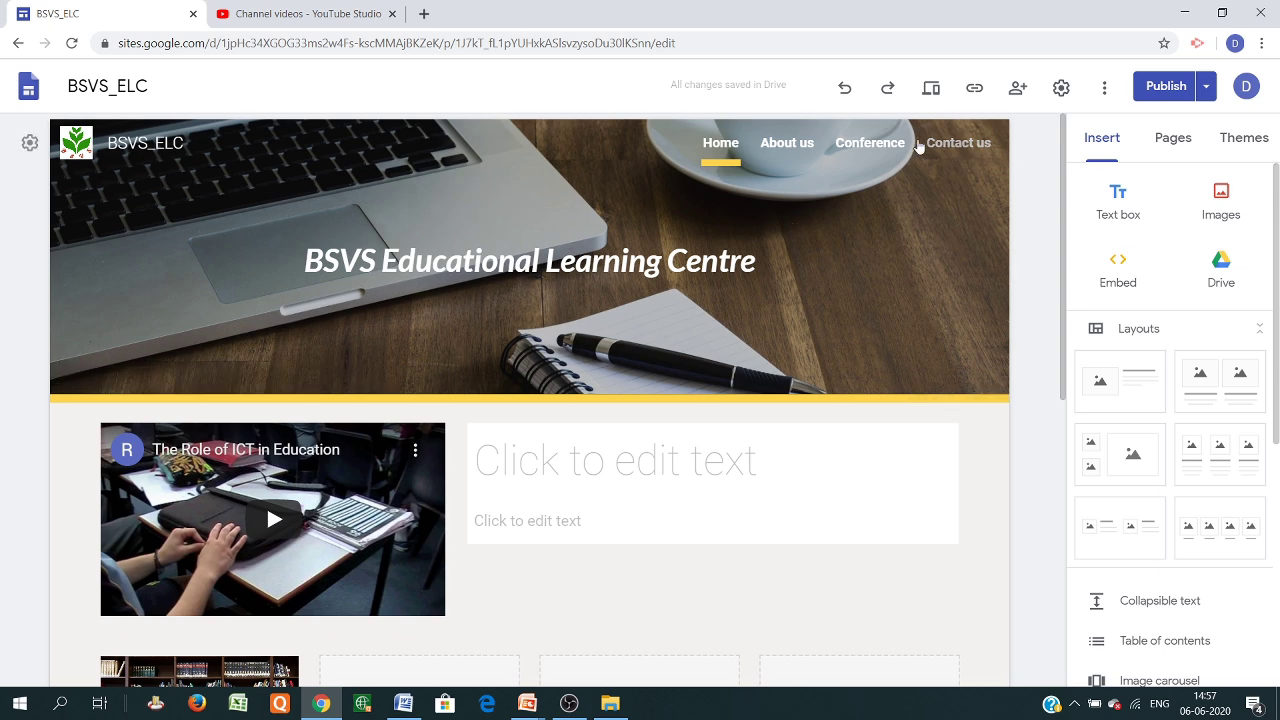
{"action": "left_click", "coordinate": [1064, 92]}
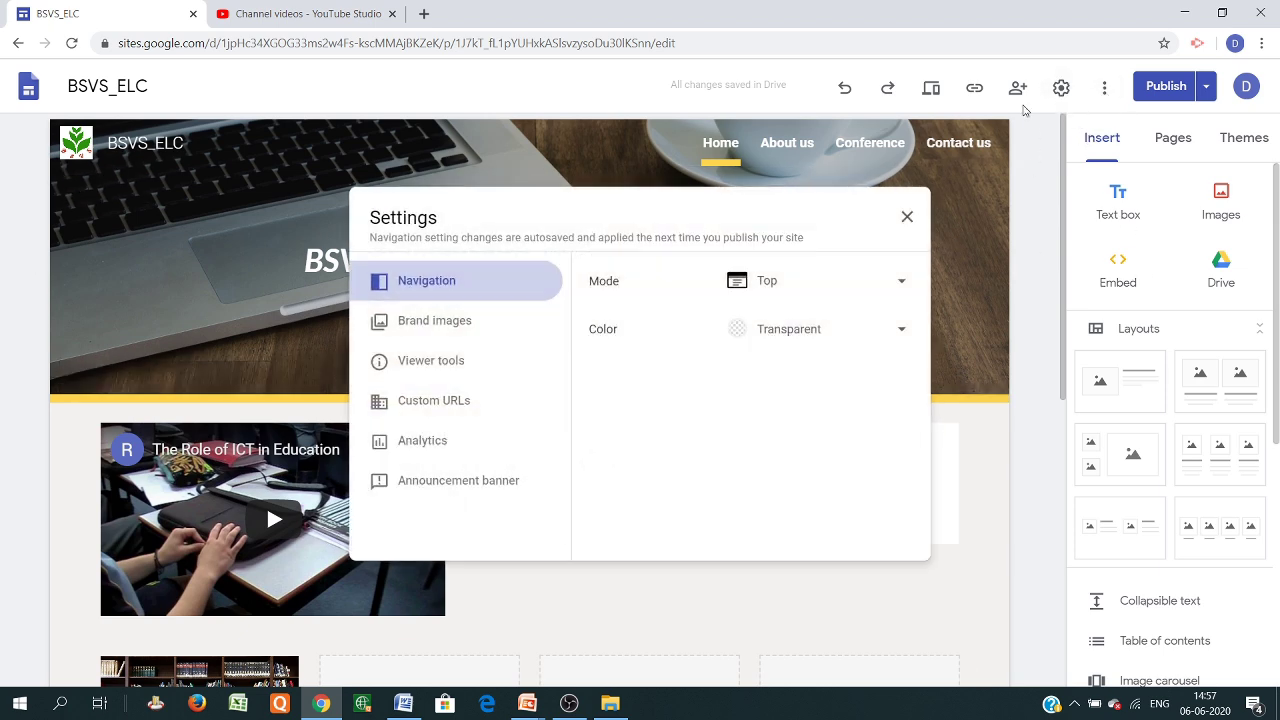
{"action": "left_click", "coordinate": [447, 330]}
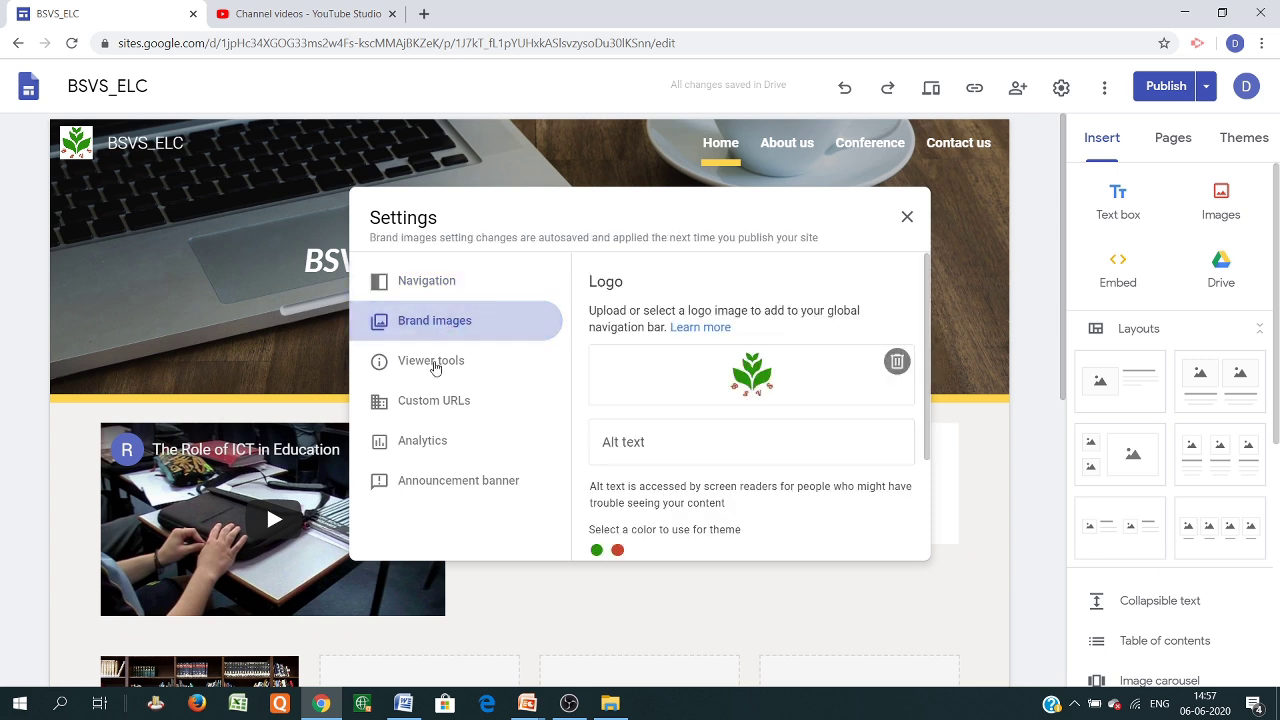
{"action": "left_click", "coordinate": [431, 362]}
{"action": "left_click", "coordinate": [451, 414]}
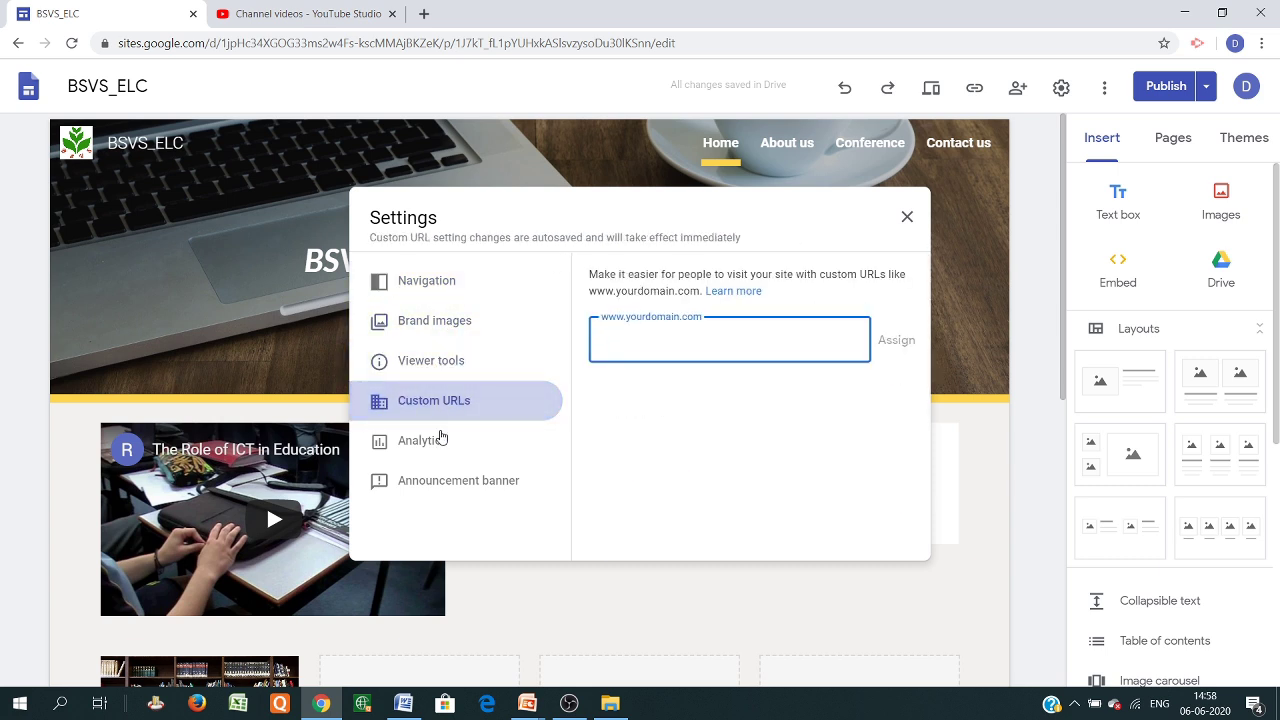
{"action": "left_click", "coordinate": [437, 445]}
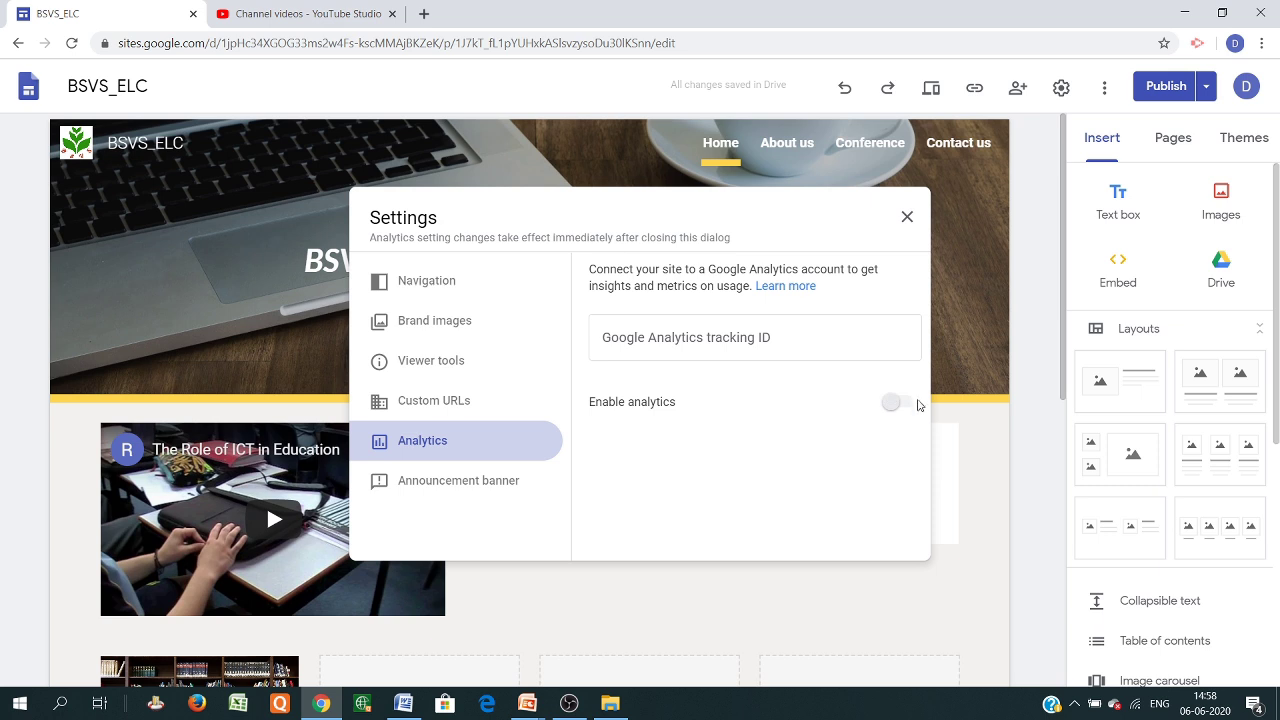
{"action": "left_click", "coordinate": [894, 408]}
{"action": "left_click", "coordinate": [457, 402]}
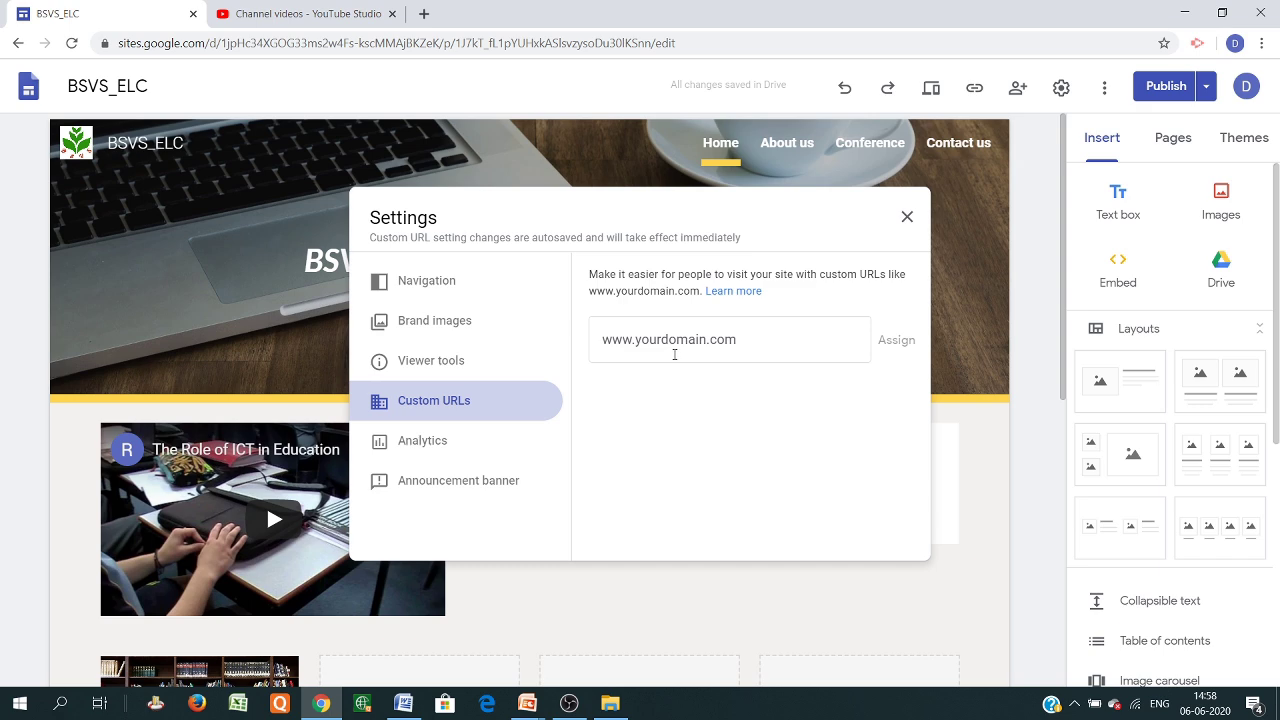
{"action": "left_click", "coordinate": [907, 216]}
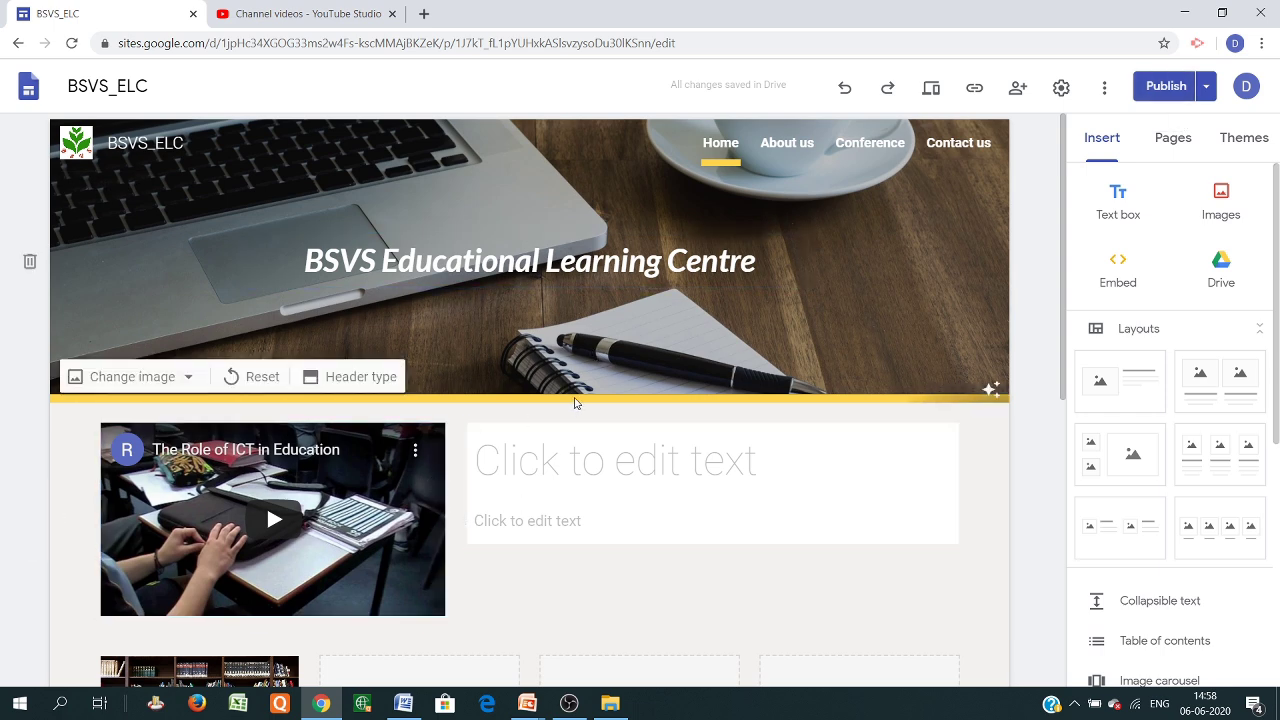
Fill the empty second tile with a classroom photo from a Google Image Search for 'education'
{"action": "scroll", "coordinate": [576, 403], "scroll_direction": "down", "scroll_amount": 5}
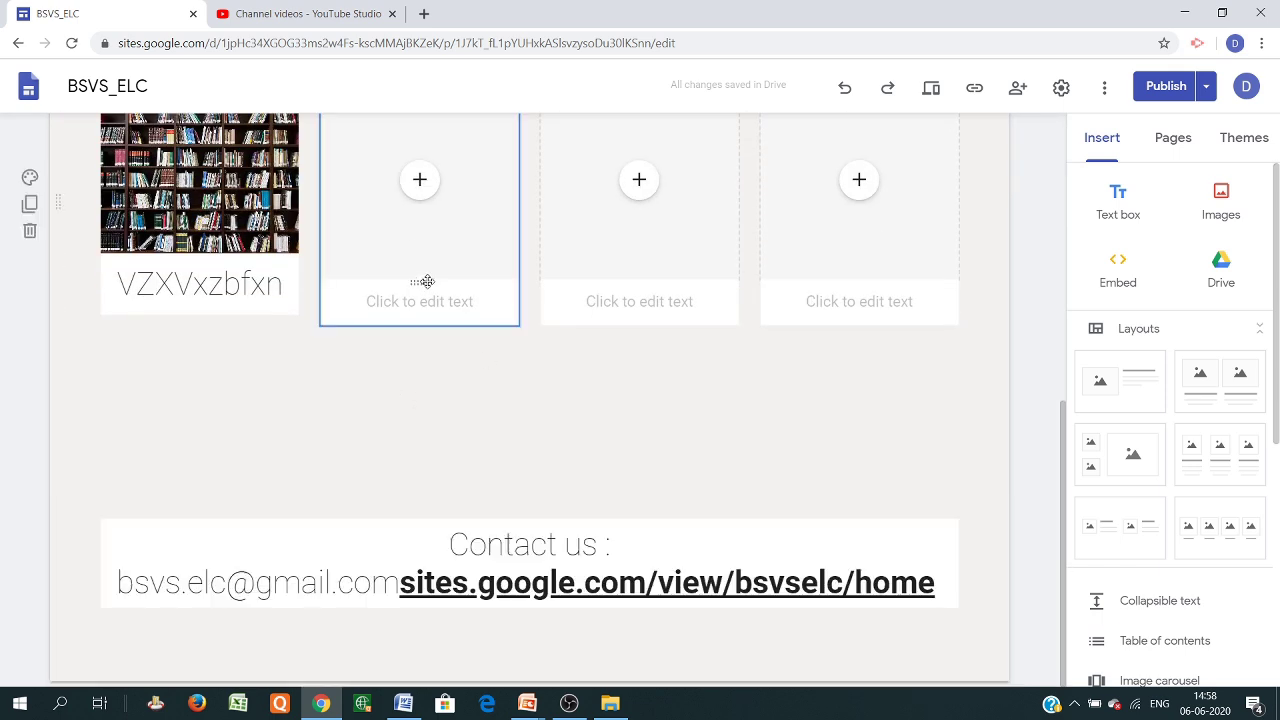
{"action": "scroll", "coordinate": [426, 281], "scroll_direction": "up", "scroll_amount": 2}
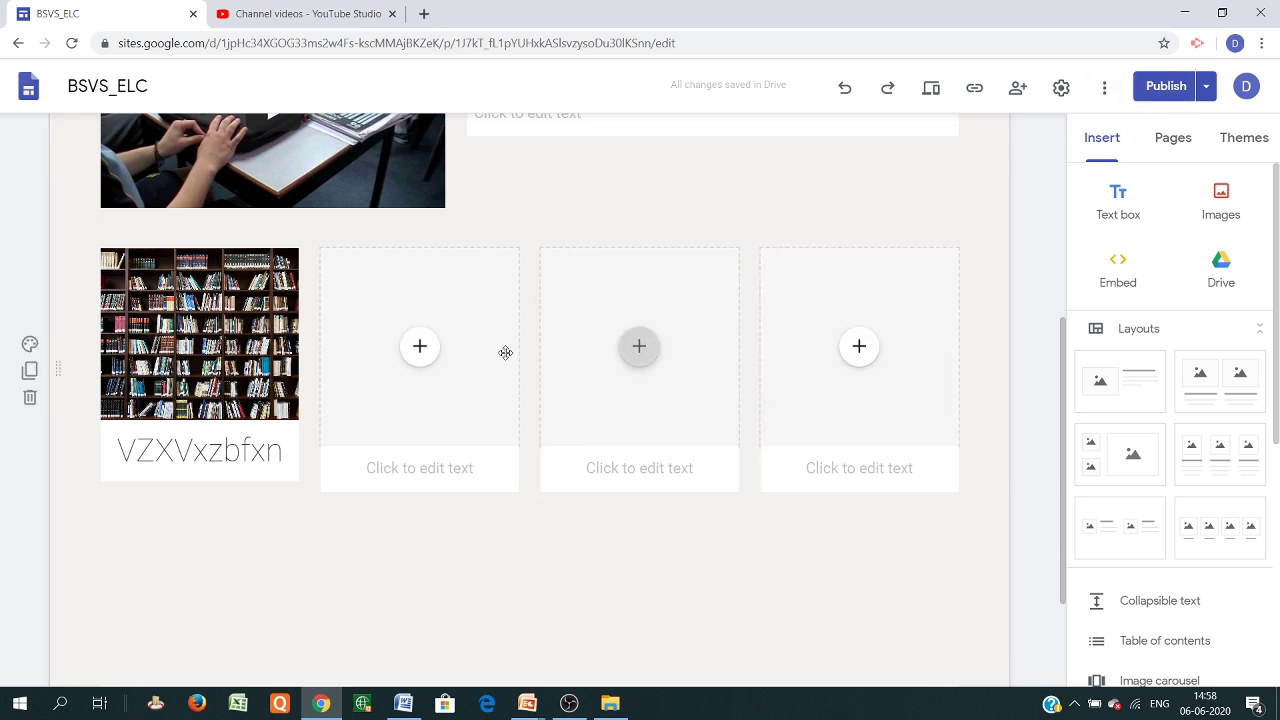
{"action": "left_click", "coordinate": [418, 350]}
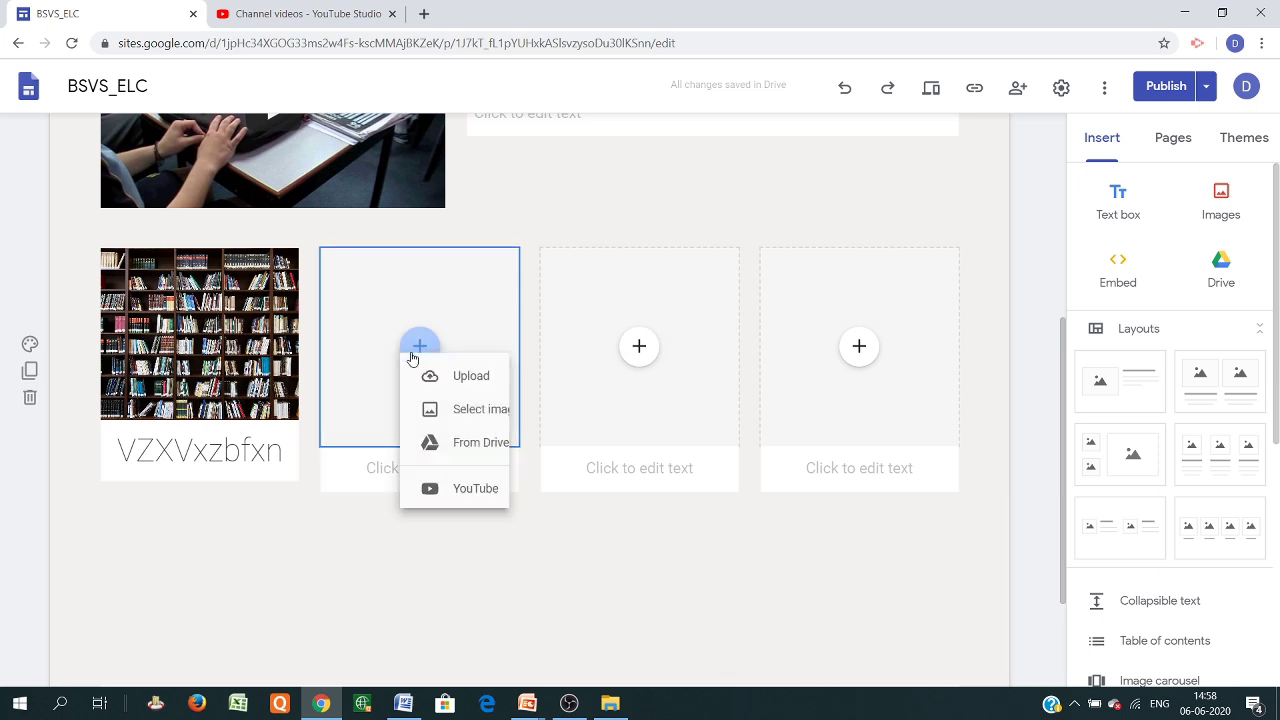
{"action": "left_click", "coordinate": [486, 434]}
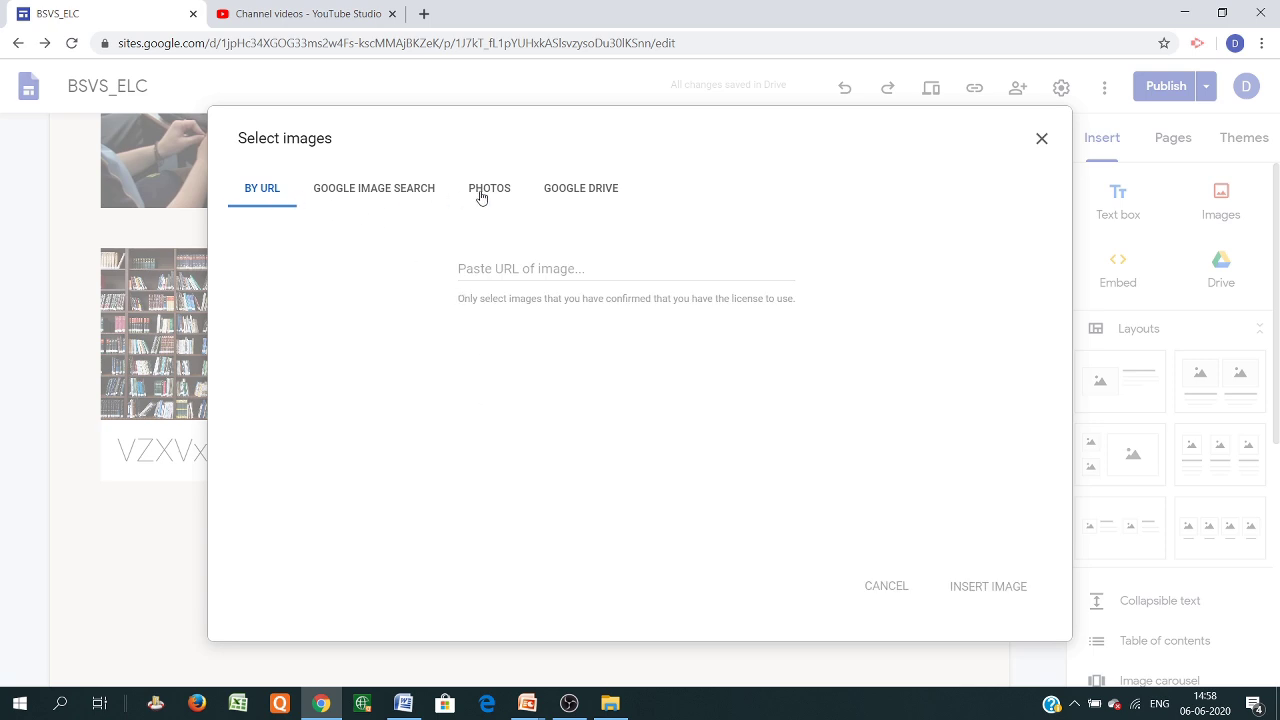
{"action": "left_click", "coordinate": [400, 198]}
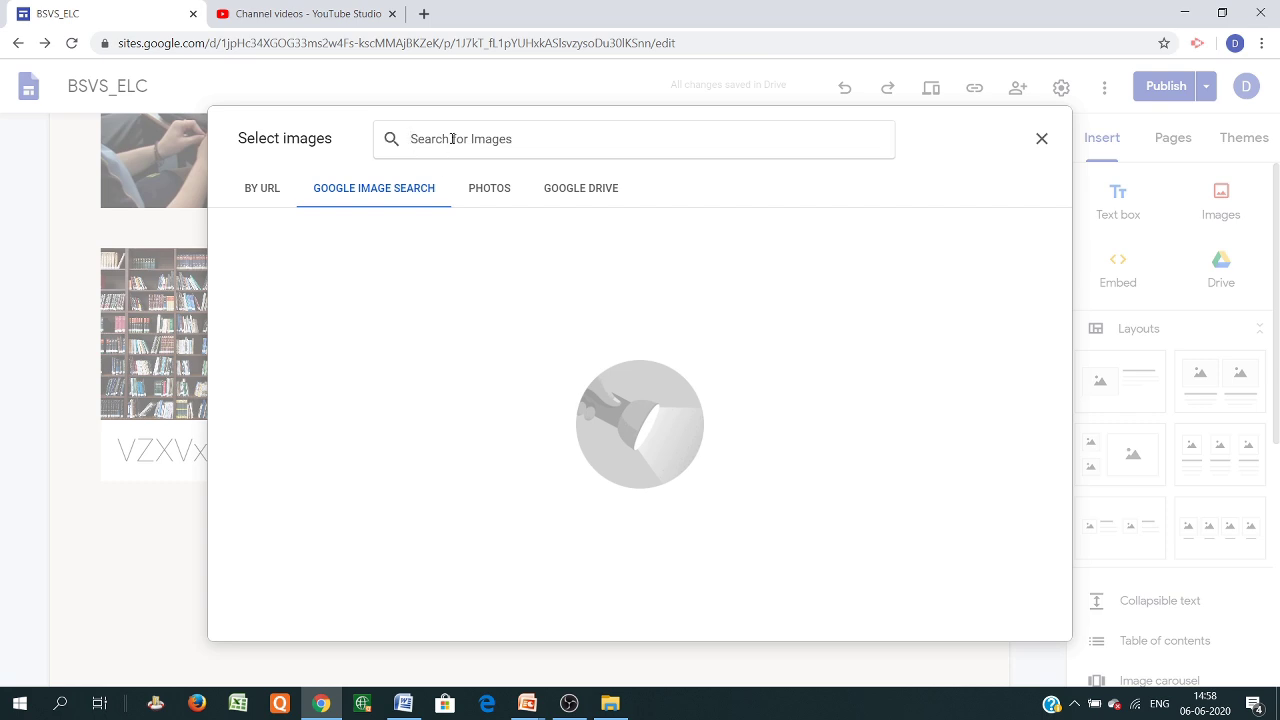
{"action": "type", "text": "edu"}
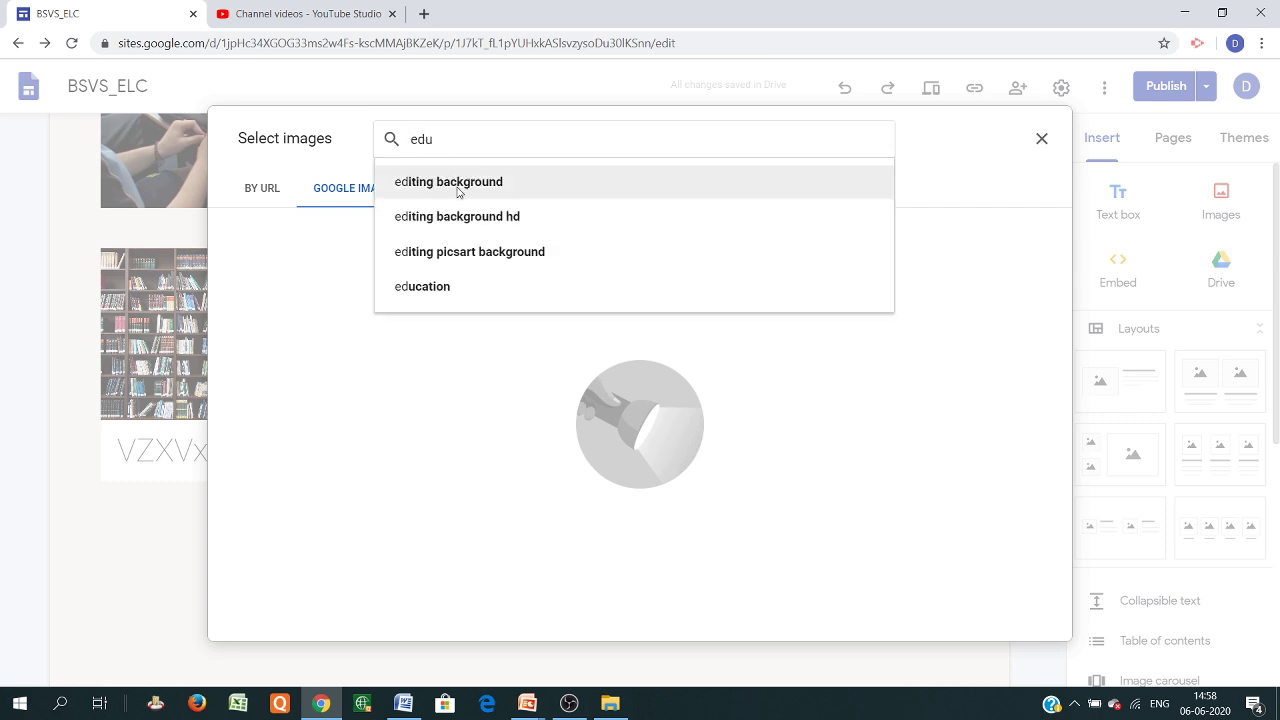
{"action": "left_click", "coordinate": [458, 184]}
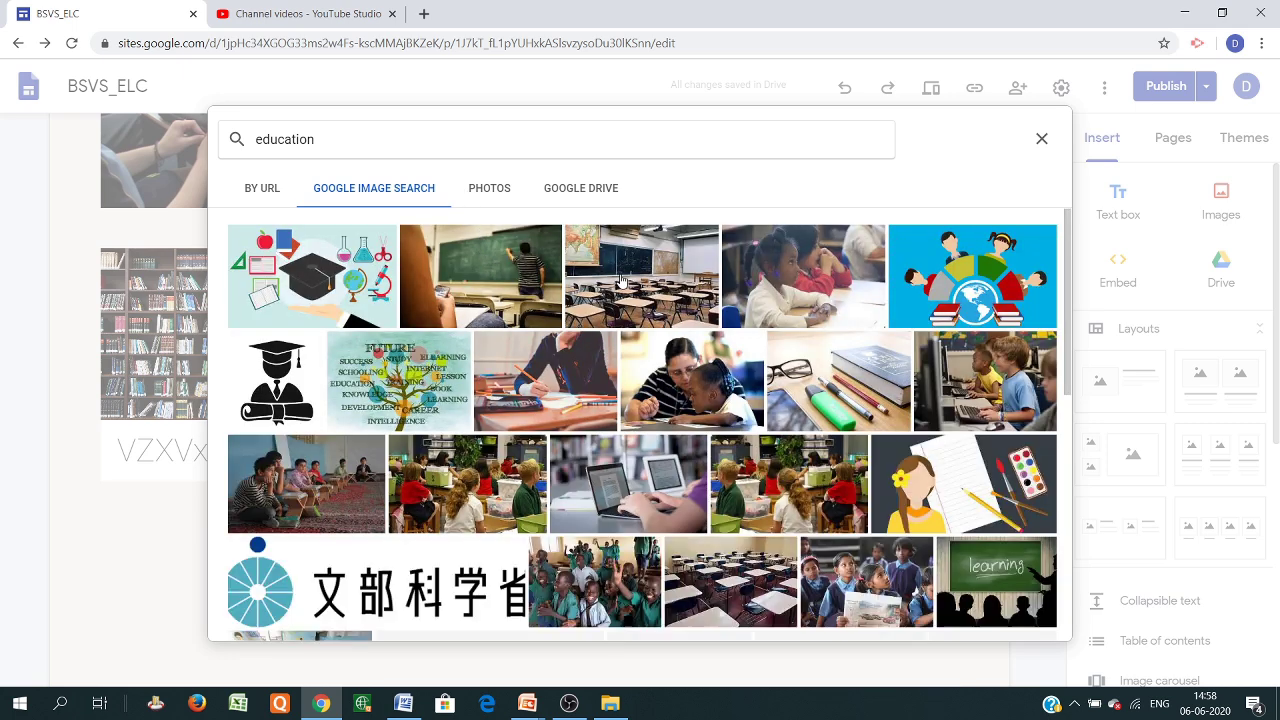
{"action": "left_click", "coordinate": [620, 279]}
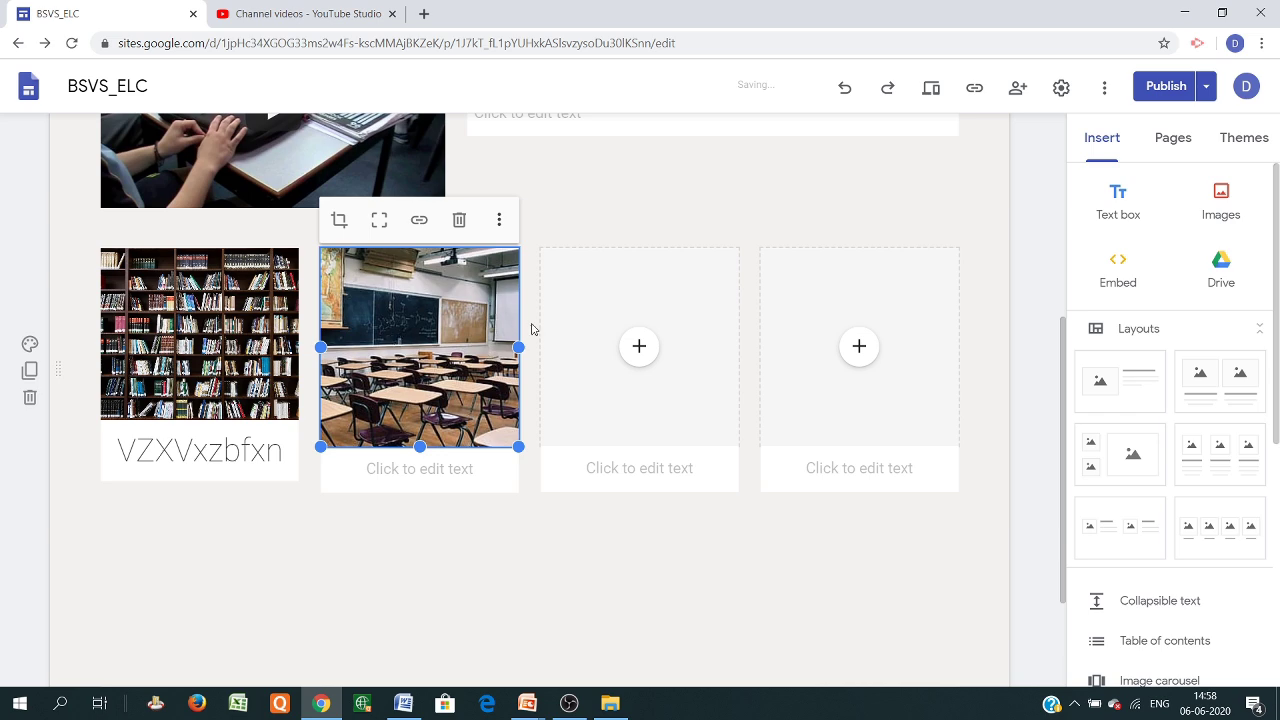
{"action": "scroll", "coordinate": [450, 530], "scroll_direction": "up", "scroll_amount": 3}
{"action": "scroll", "coordinate": [385, 570], "scroll_direction": "down", "scroll_amount": 3}
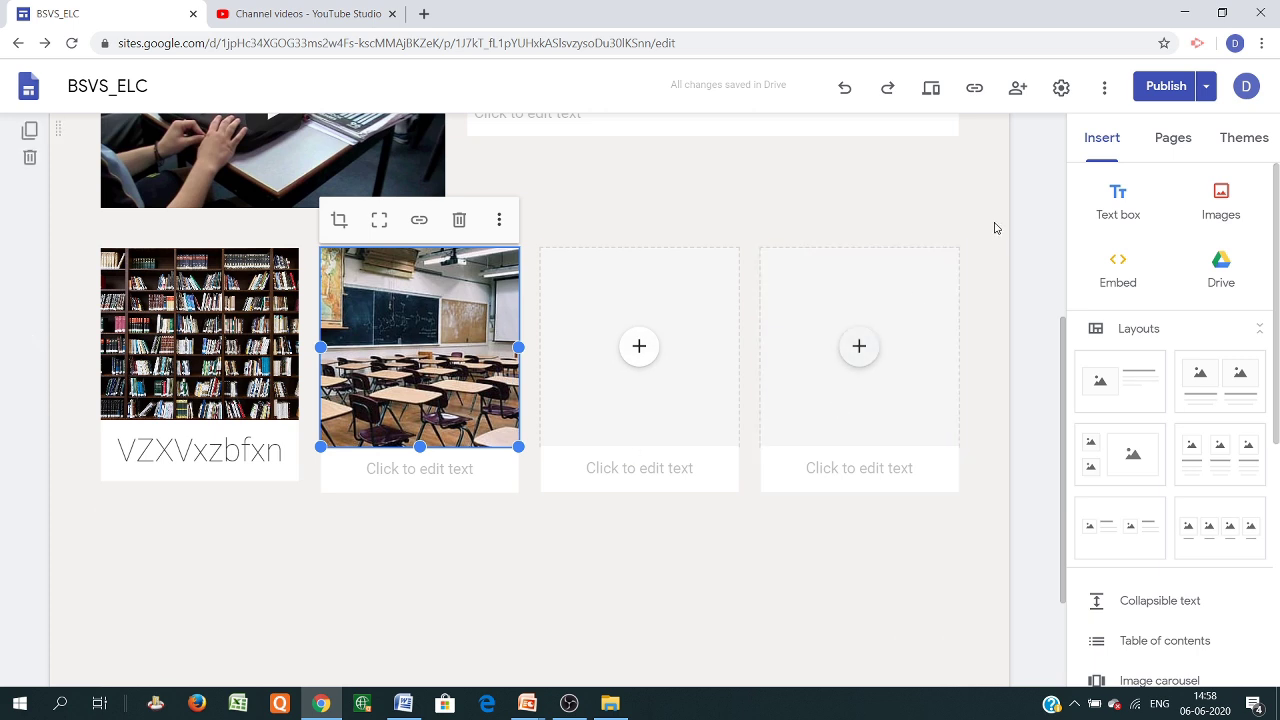
Review the draft against the live version, then republish the site with the classroom photo
{"action": "left_click", "coordinate": [1170, 88]}
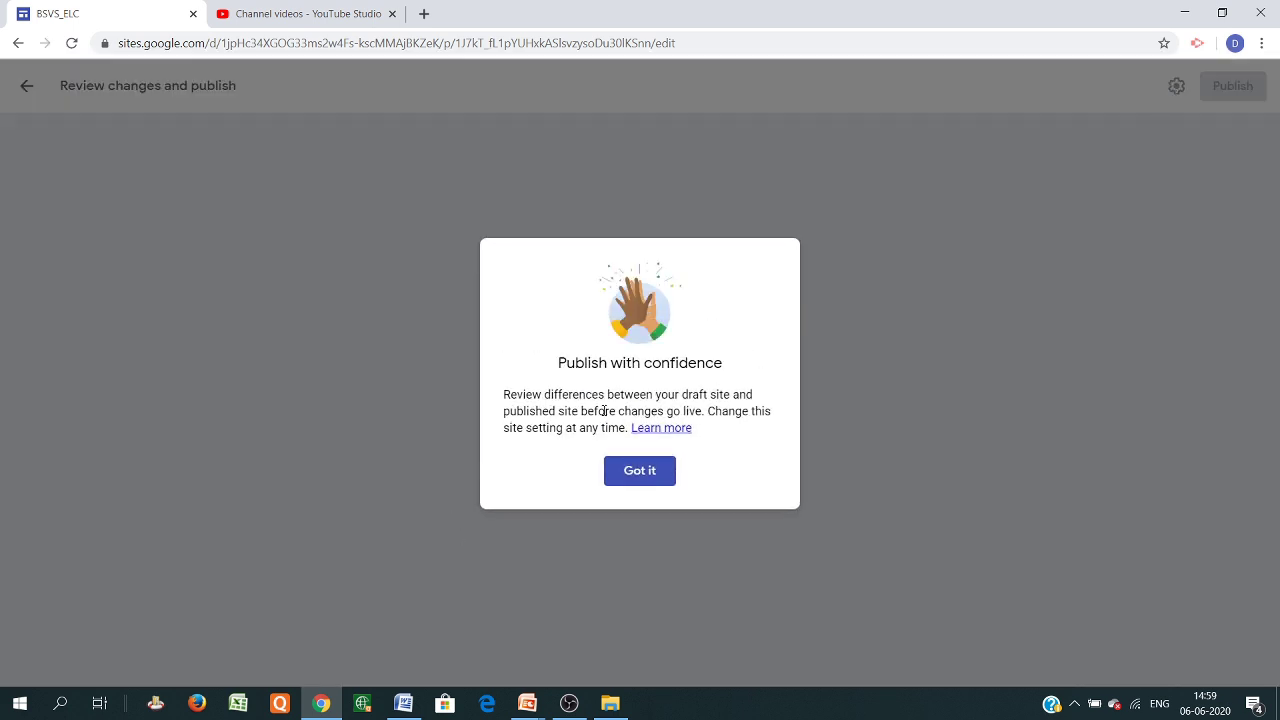
{"action": "left_click", "coordinate": [630, 472]}
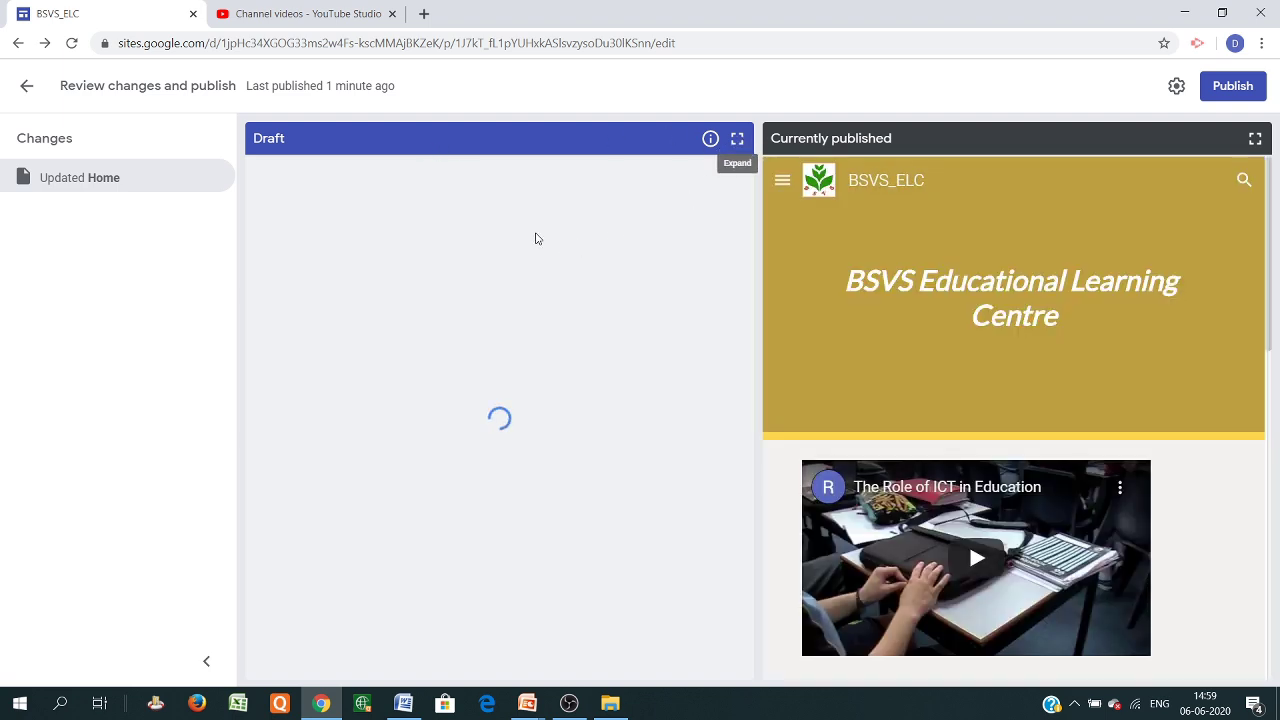
{"action": "scroll", "coordinate": [474, 443], "scroll_direction": "down", "scroll_amount": 4}
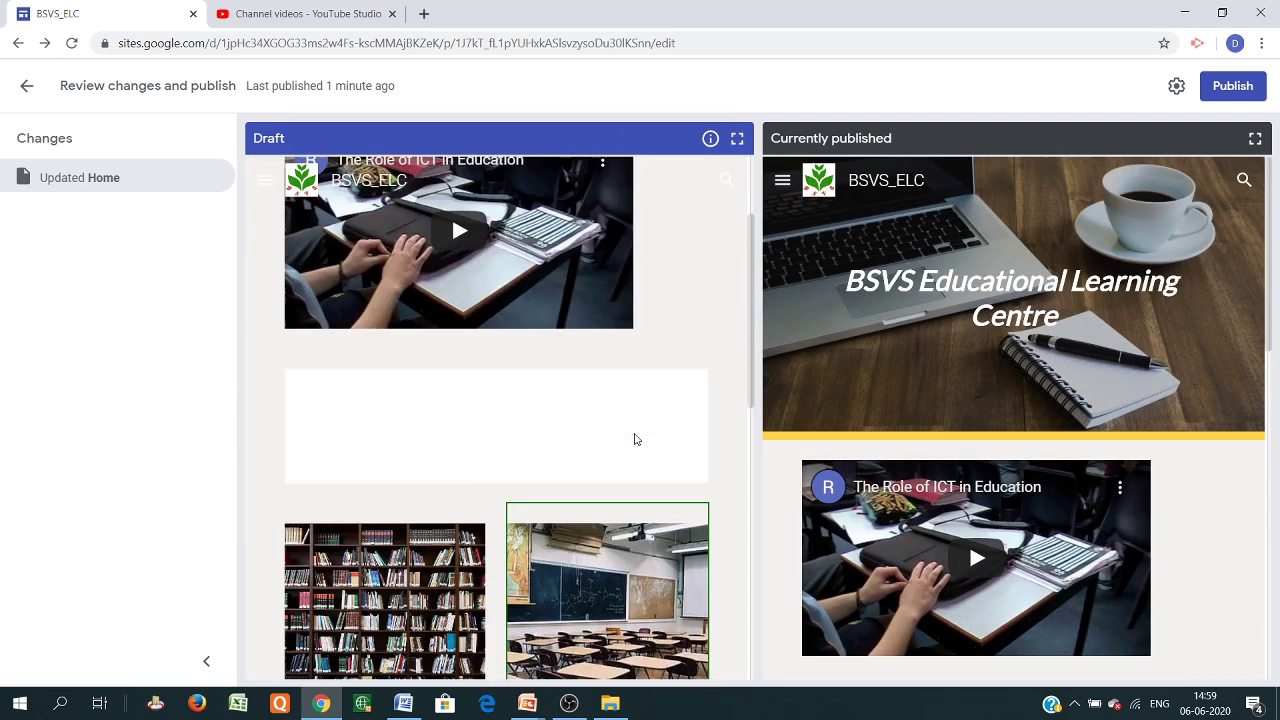
{"action": "scroll", "coordinate": [640, 490], "scroll_direction": "down", "scroll_amount": 3}
{"action": "scroll", "coordinate": [1037, 543], "scroll_direction": "down", "scroll_amount": 5}
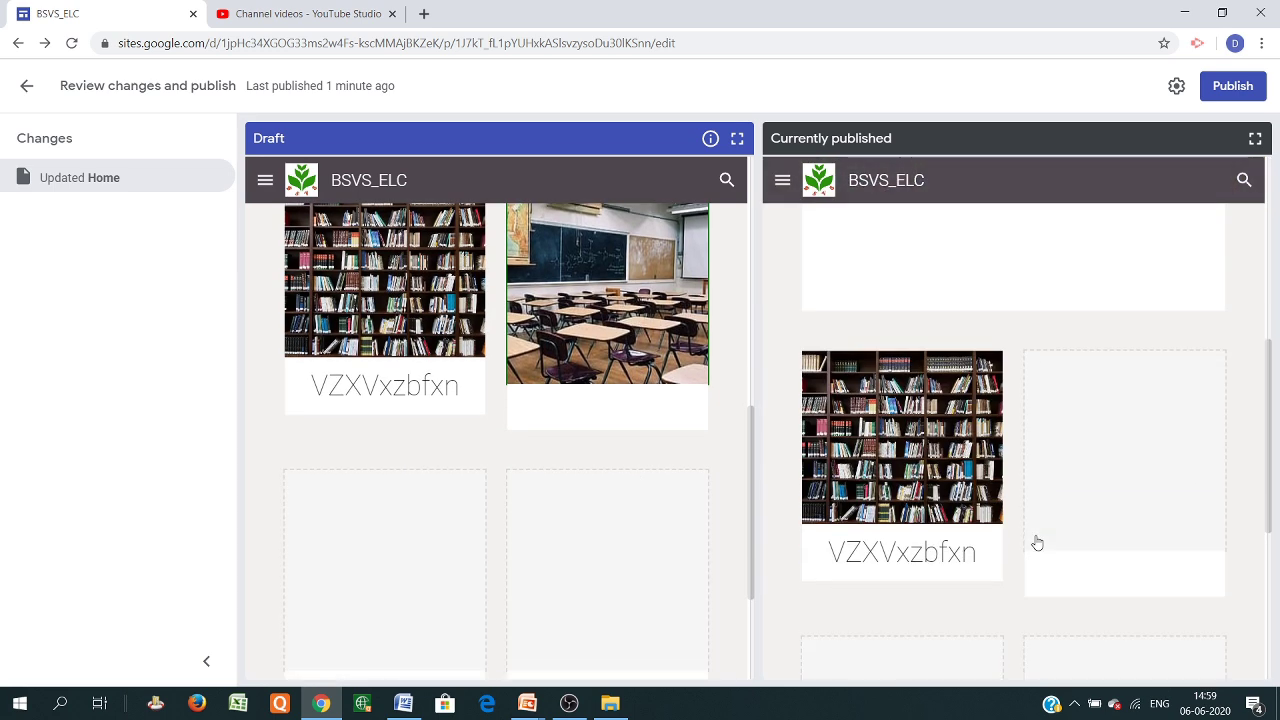
{"action": "scroll", "coordinate": [578, 411], "scroll_direction": "up", "scroll_amount": 6}
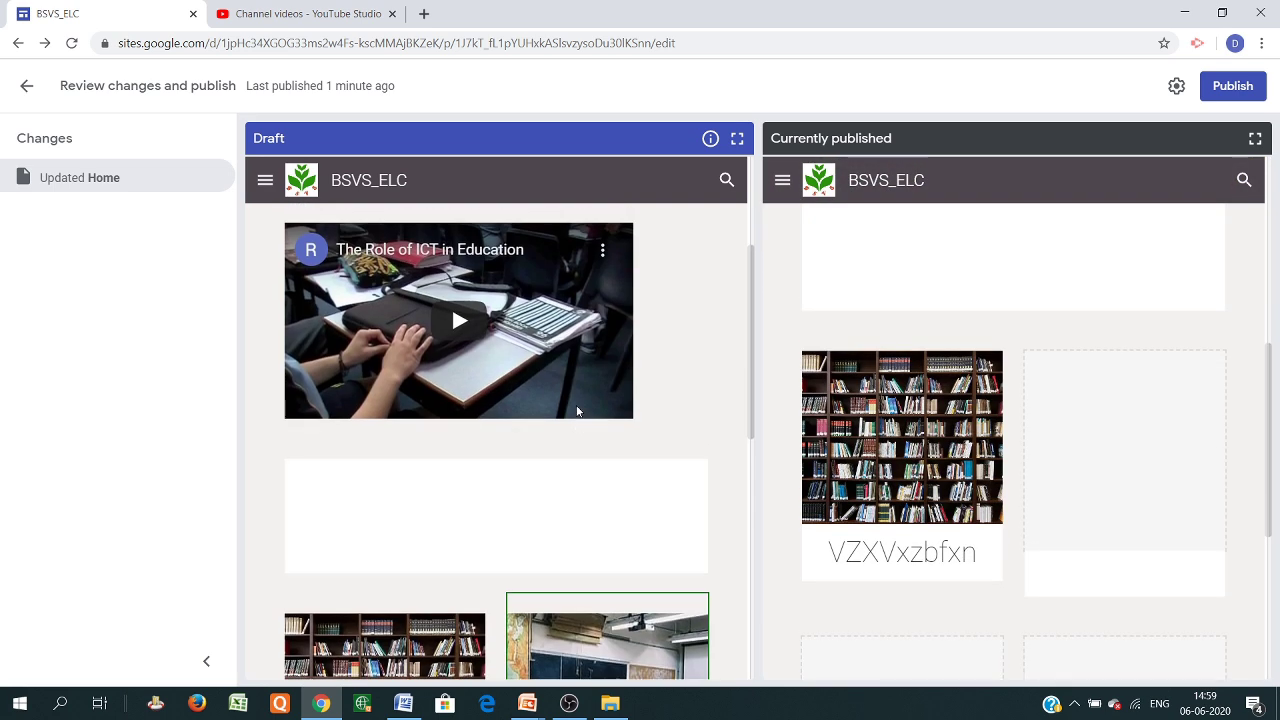
{"action": "left_click", "coordinate": [733, 141]}
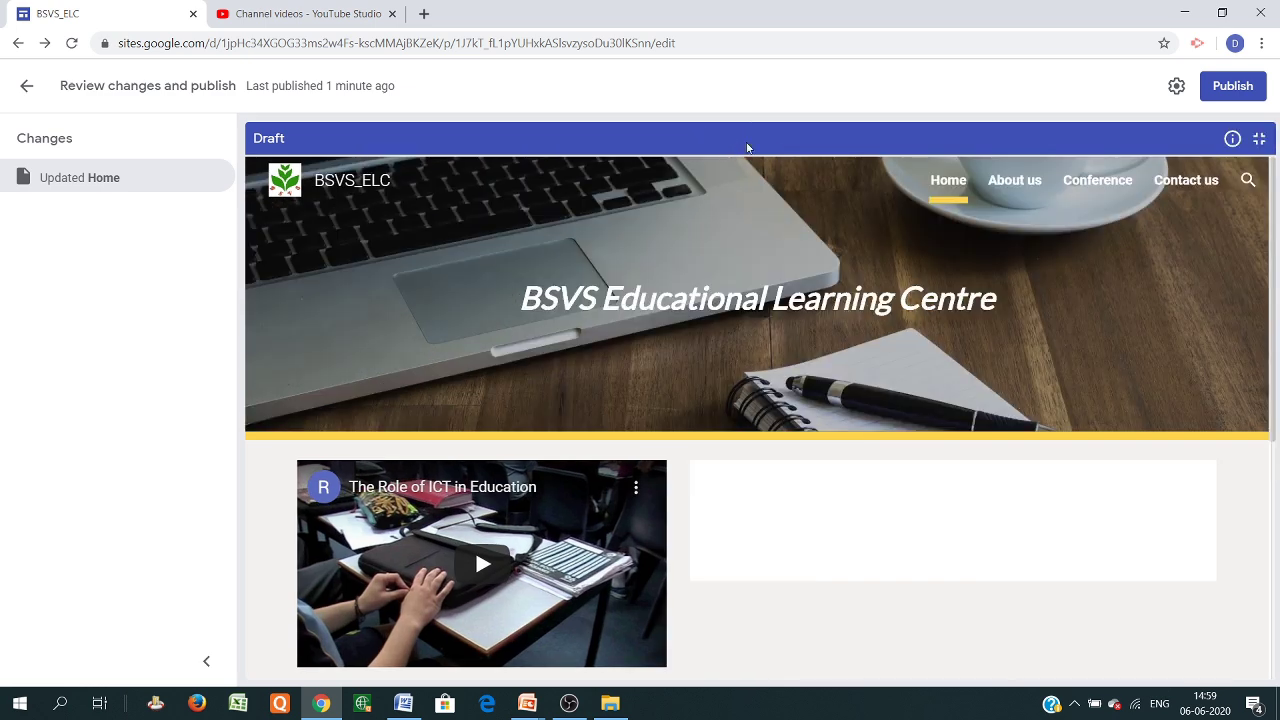
{"action": "left_click", "coordinate": [1230, 88]}
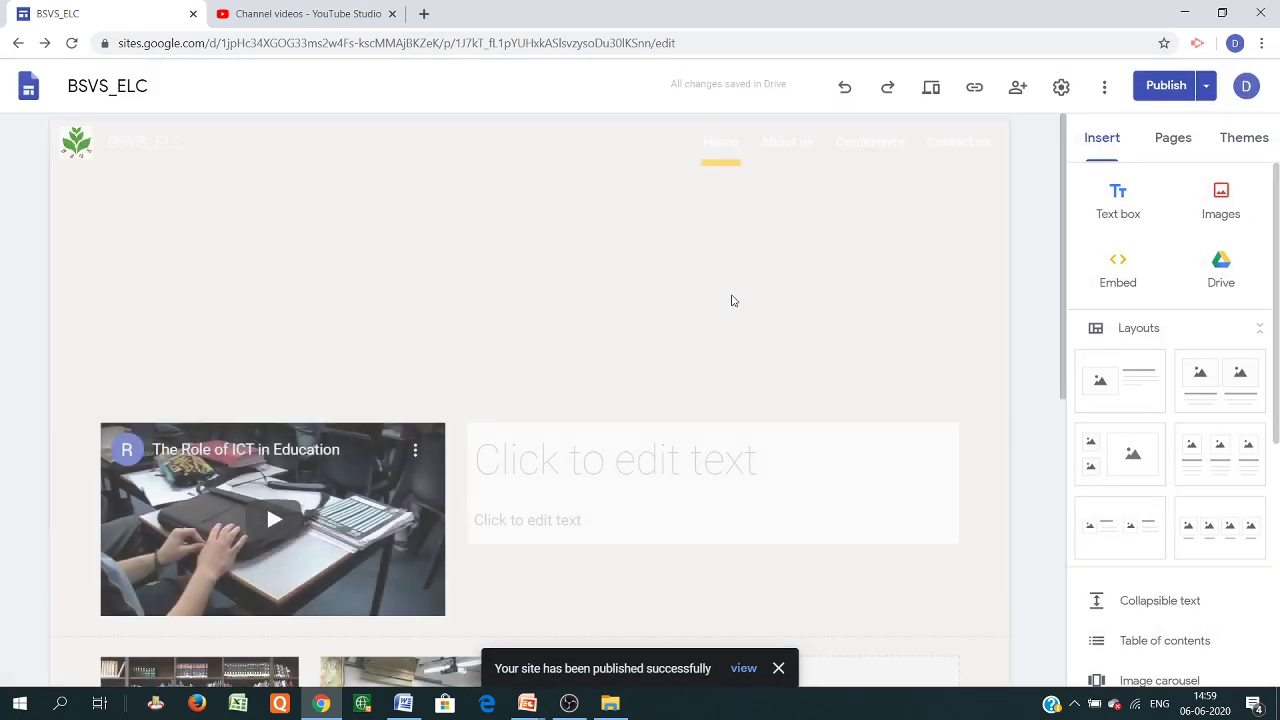
{"action": "scroll", "coordinate": [575, 450], "scroll_direction": "down", "scroll_amount": 6}
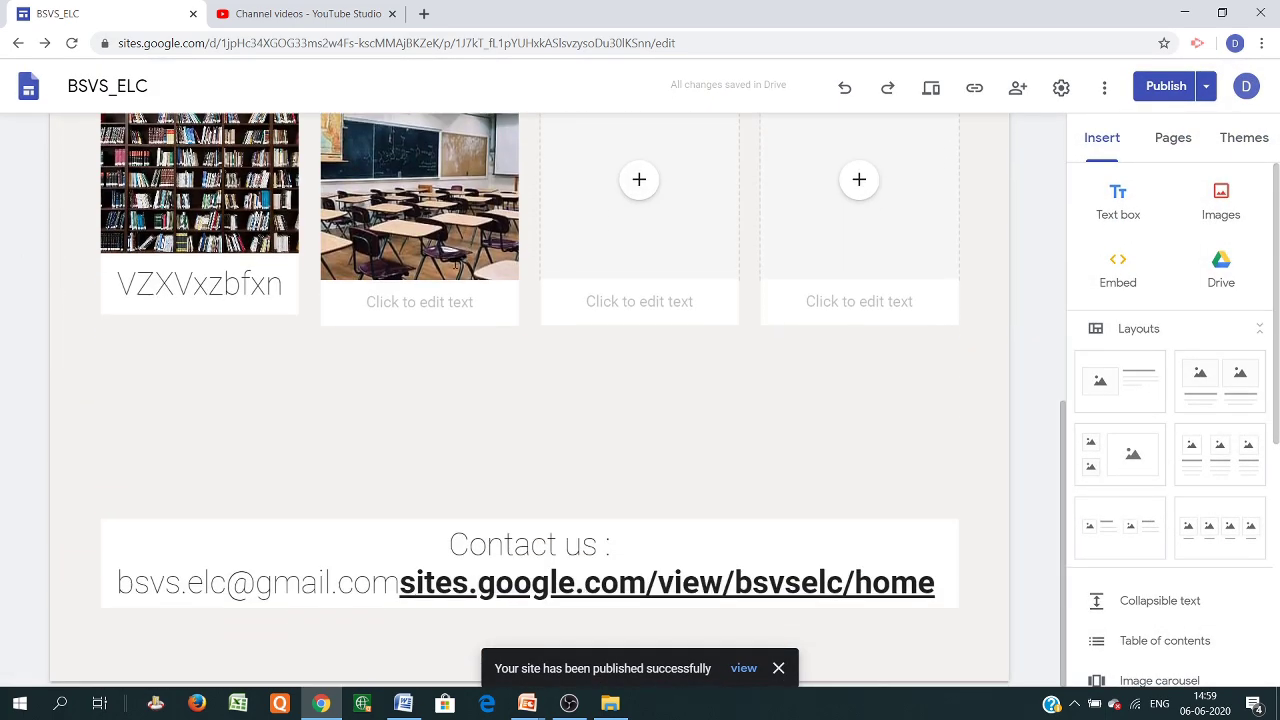
{"action": "scroll", "coordinate": [666, 306], "scroll_direction": "up", "scroll_amount": 5}
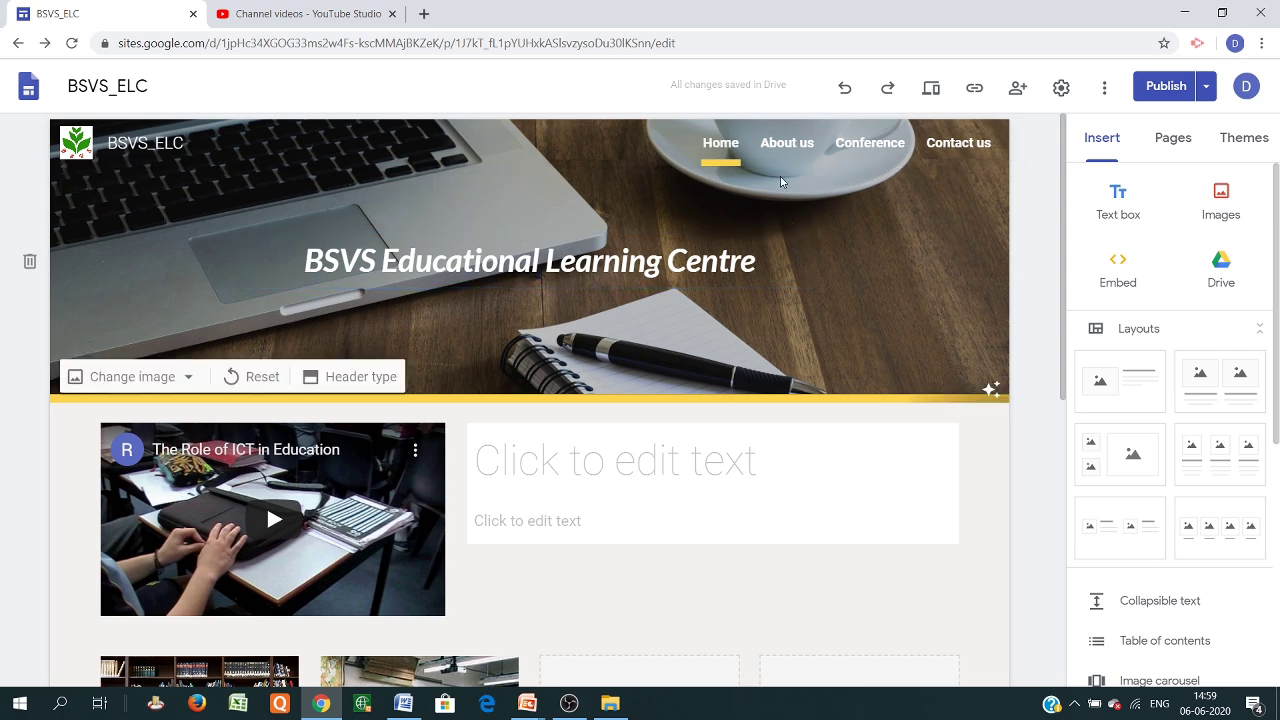
{"action": "mouse_move", "coordinate": [482, 144]}
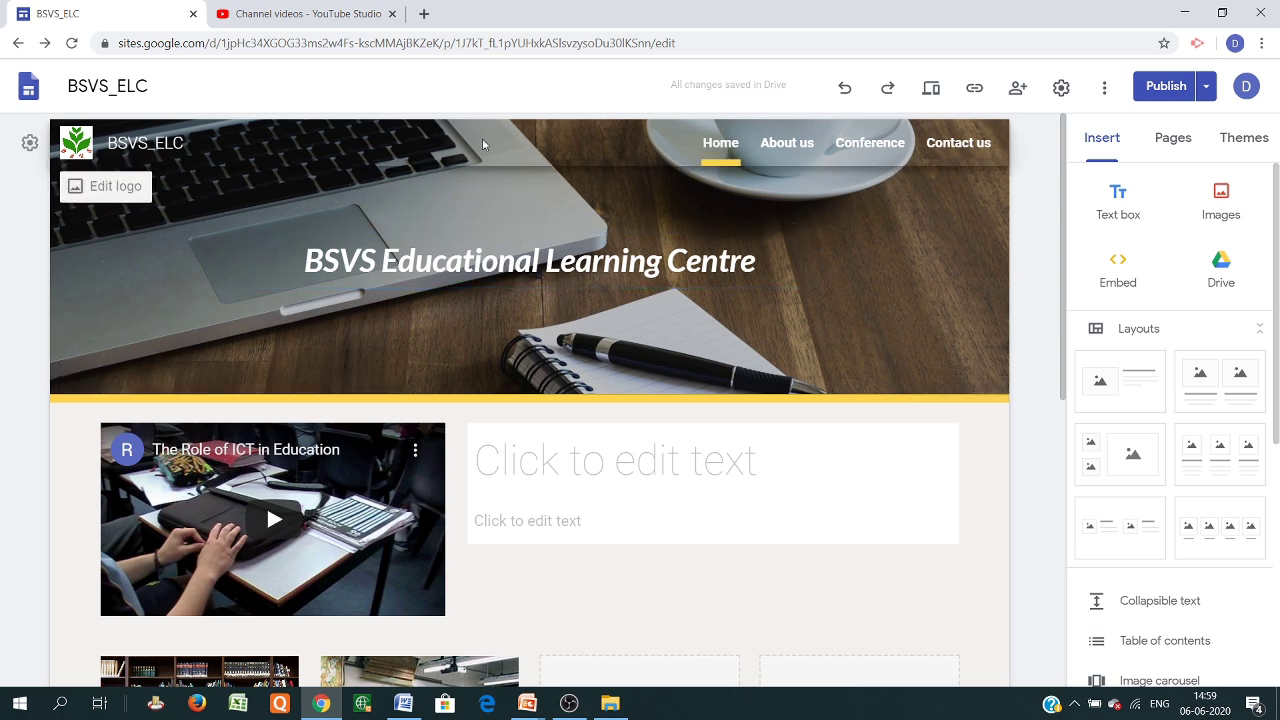
In a new tab, search for 'google sites' and open the Google Sites sign-in result
{"action": "left_click", "coordinate": [424, 14]}
{"action": "left_click", "coordinate": [342, 46]}
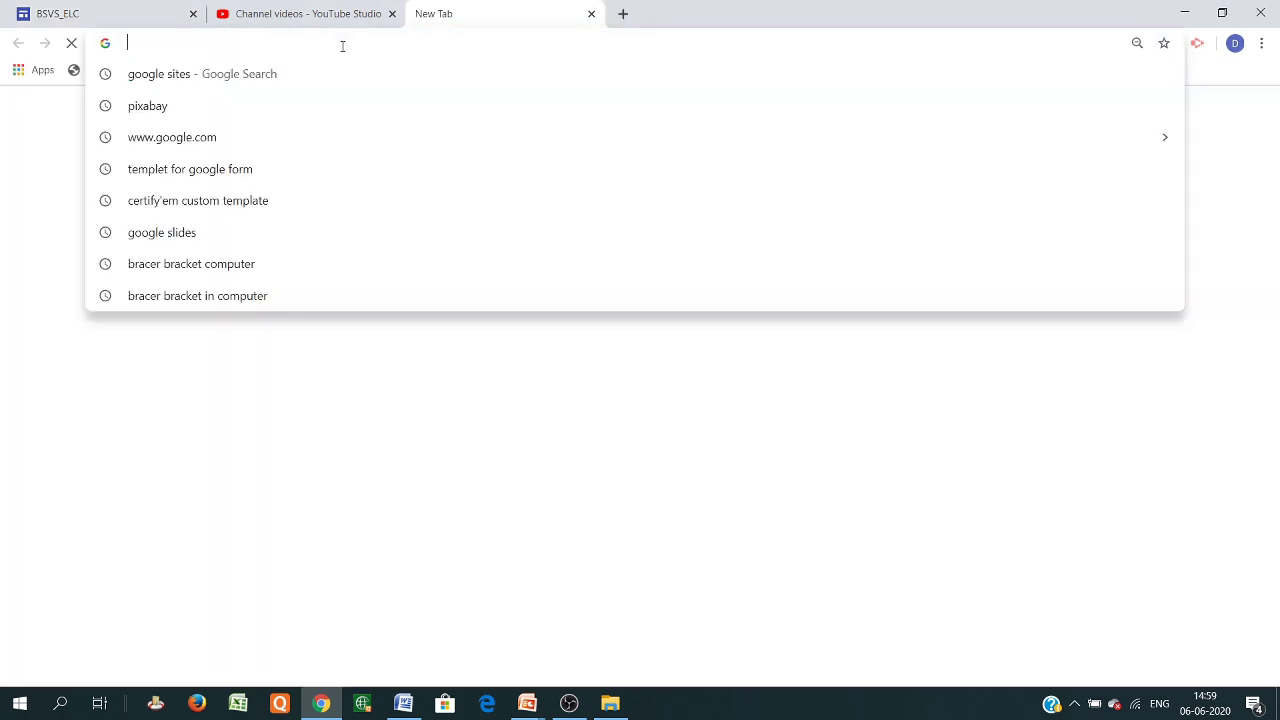
{"action": "type", "text": "google.com"}
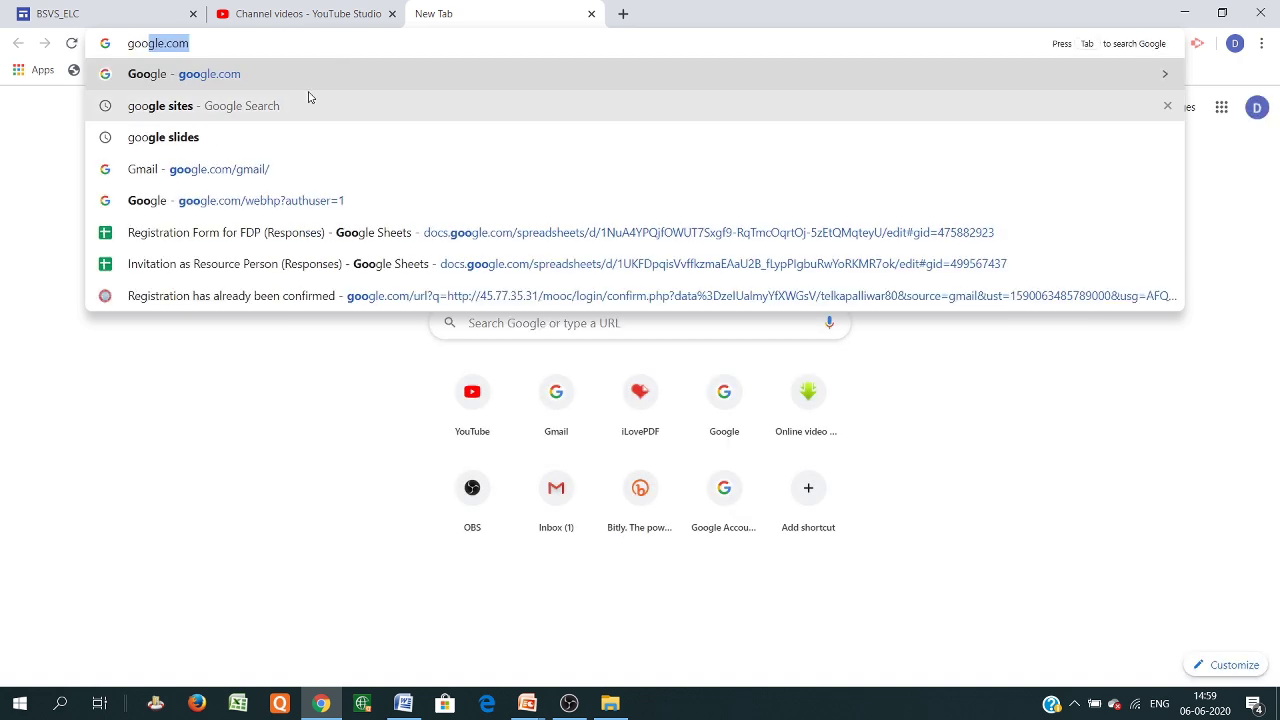
{"action": "key", "text": "Down"}
{"action": "key", "text": "Return"}
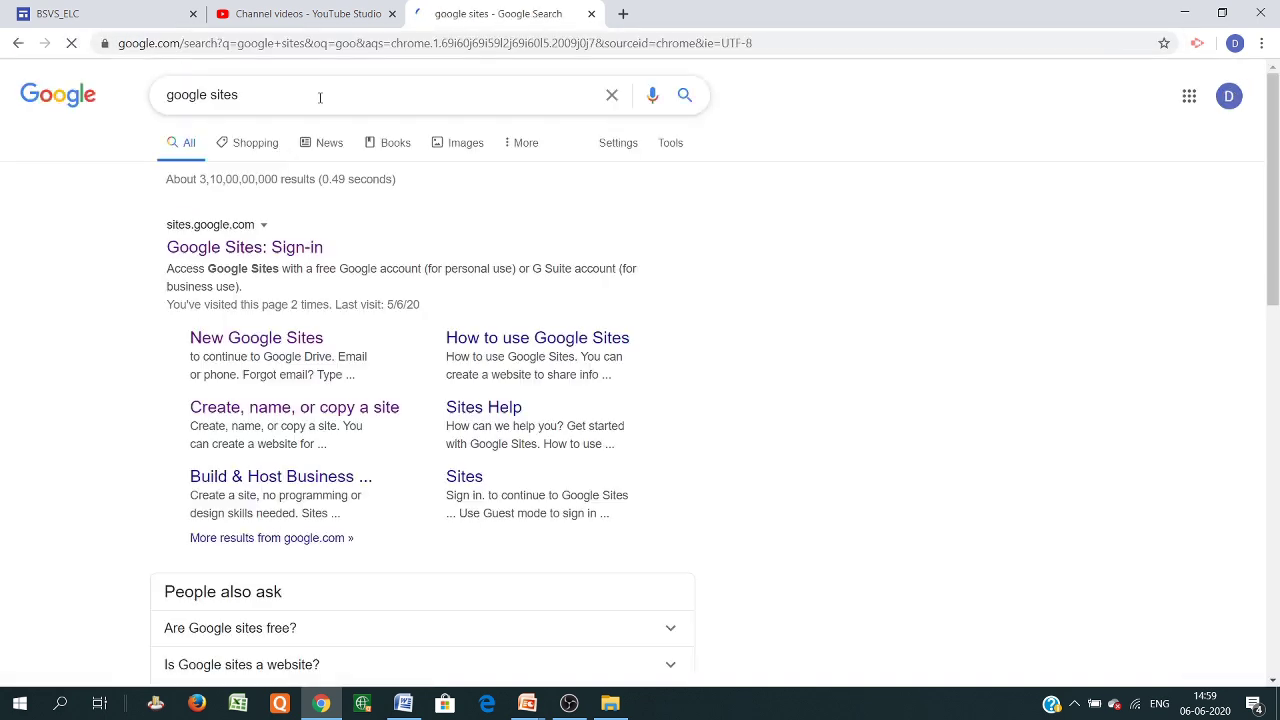
{"action": "left_click", "coordinate": [266, 252]}
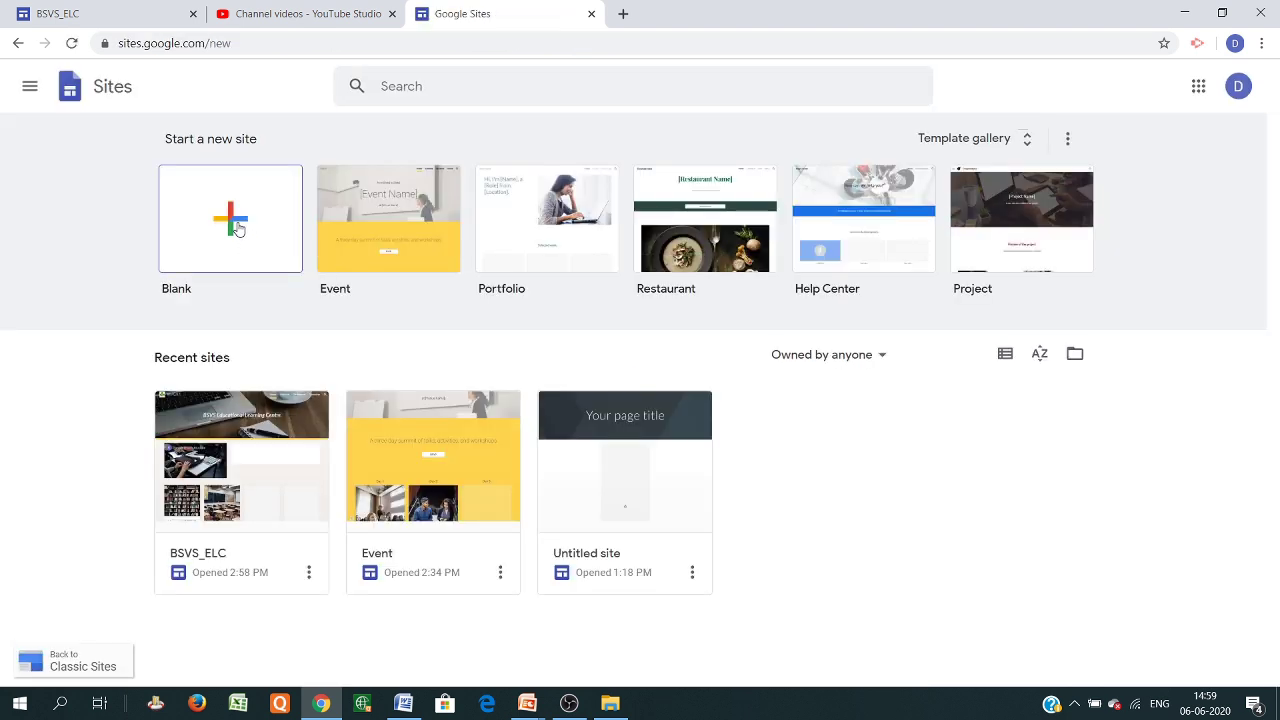
Open the Event site from Recent sites in the editor
{"action": "left_click", "coordinate": [405, 465]}
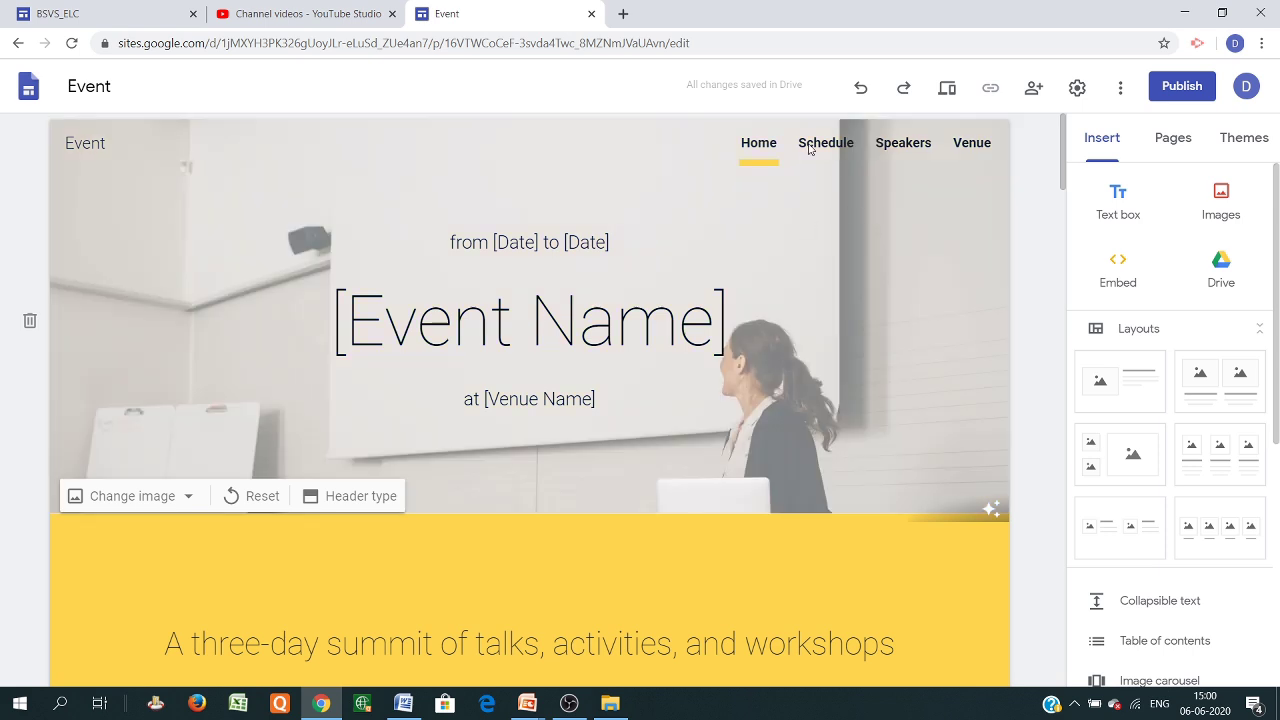
Browse through the Event site's Schedule page
{"action": "left_click", "coordinate": [820, 148]}
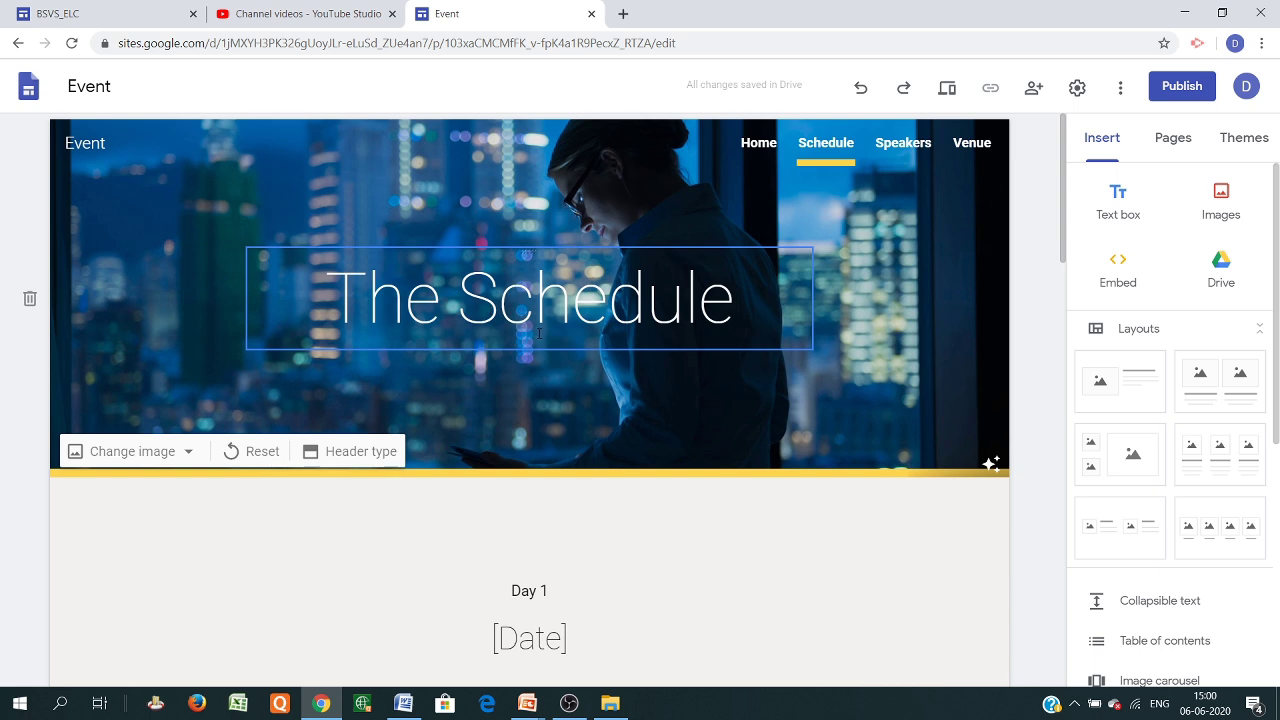
{"action": "scroll", "coordinate": [570, 313], "scroll_direction": "down", "scroll_amount": 3}
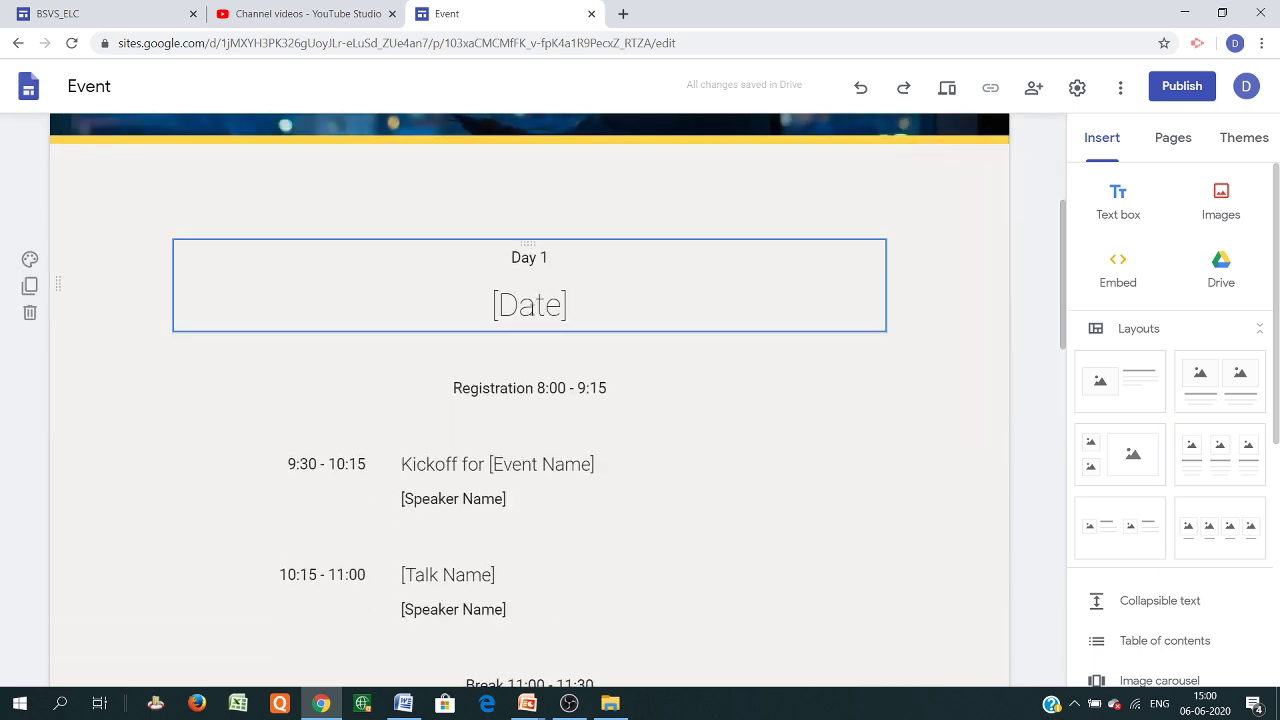
{"action": "scroll", "coordinate": [511, 334], "scroll_direction": "down", "scroll_amount": 2}
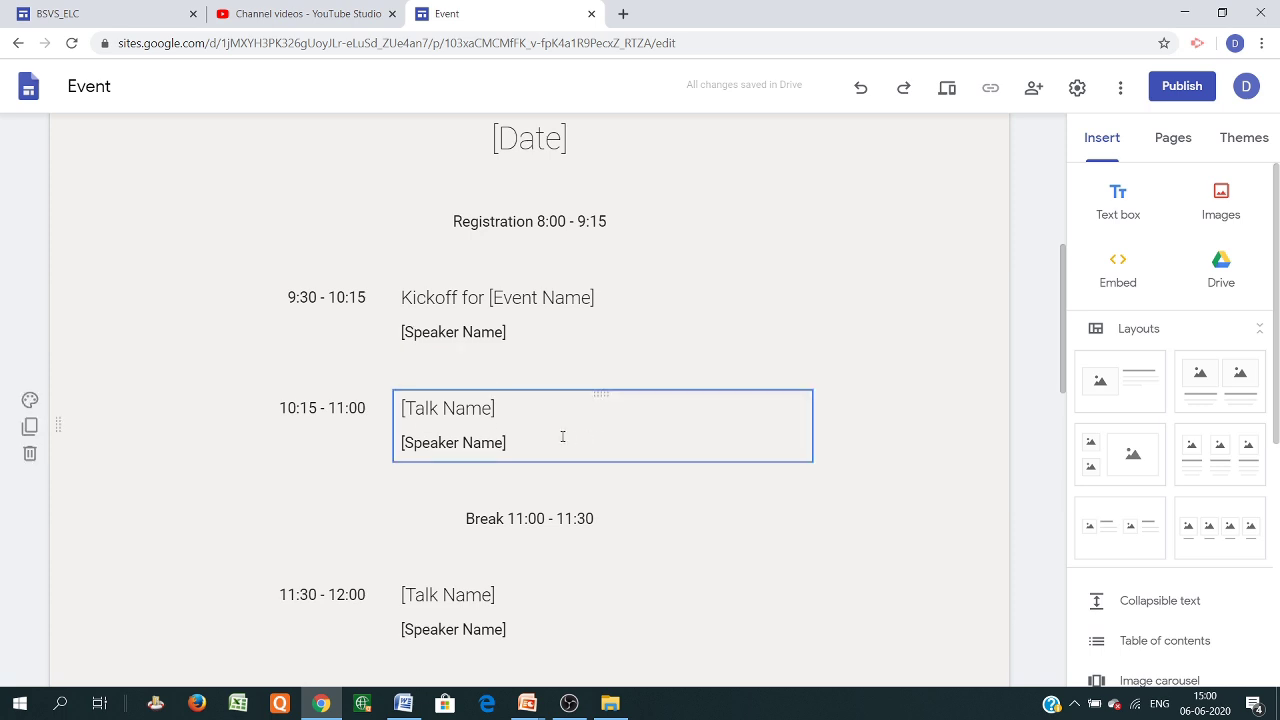
{"action": "scroll", "coordinate": [577, 440], "scroll_direction": "down", "scroll_amount": 2}
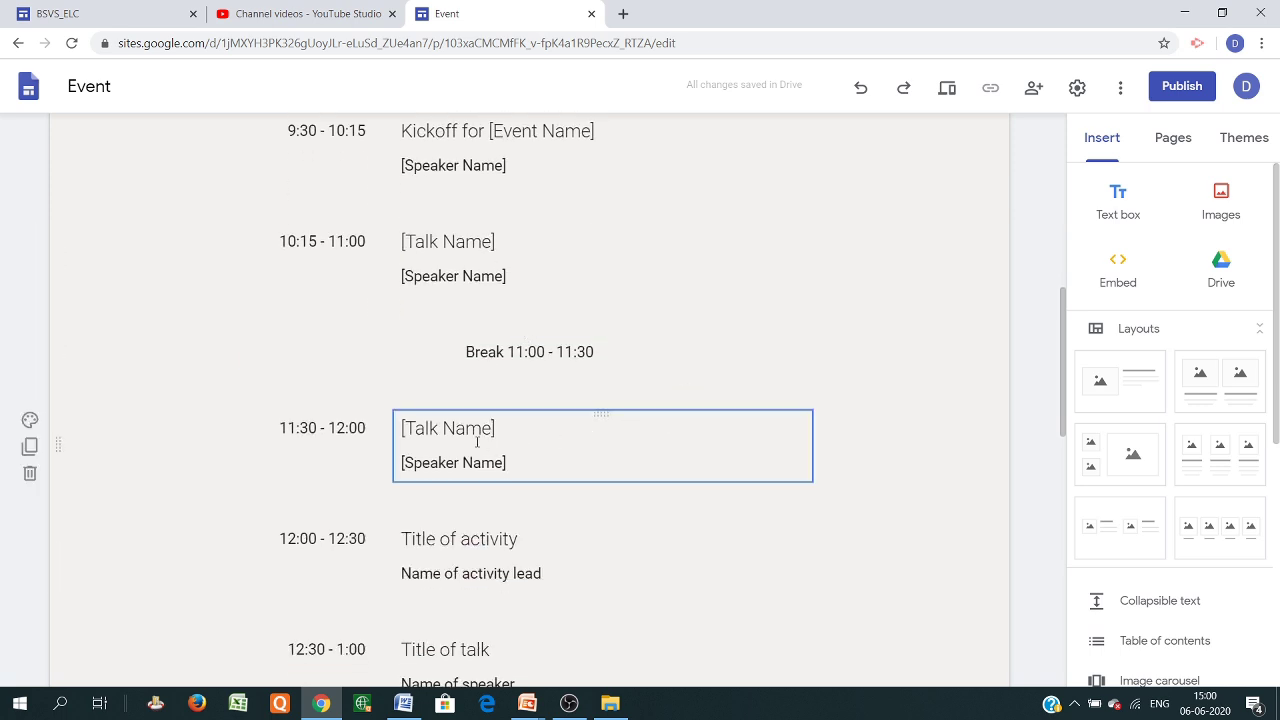
{"action": "scroll", "coordinate": [531, 534], "scroll_direction": "down", "scroll_amount": 4}
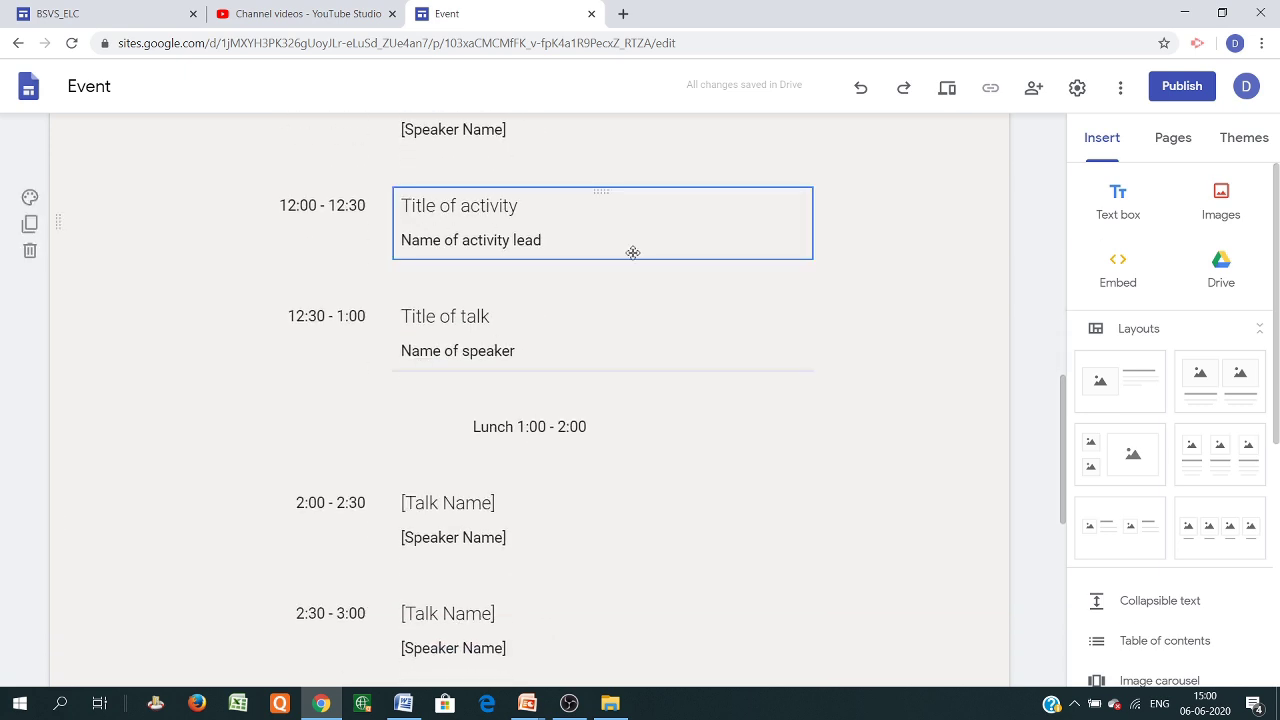
{"action": "scroll", "coordinate": [540, 491], "scroll_direction": "down", "scroll_amount": 8}
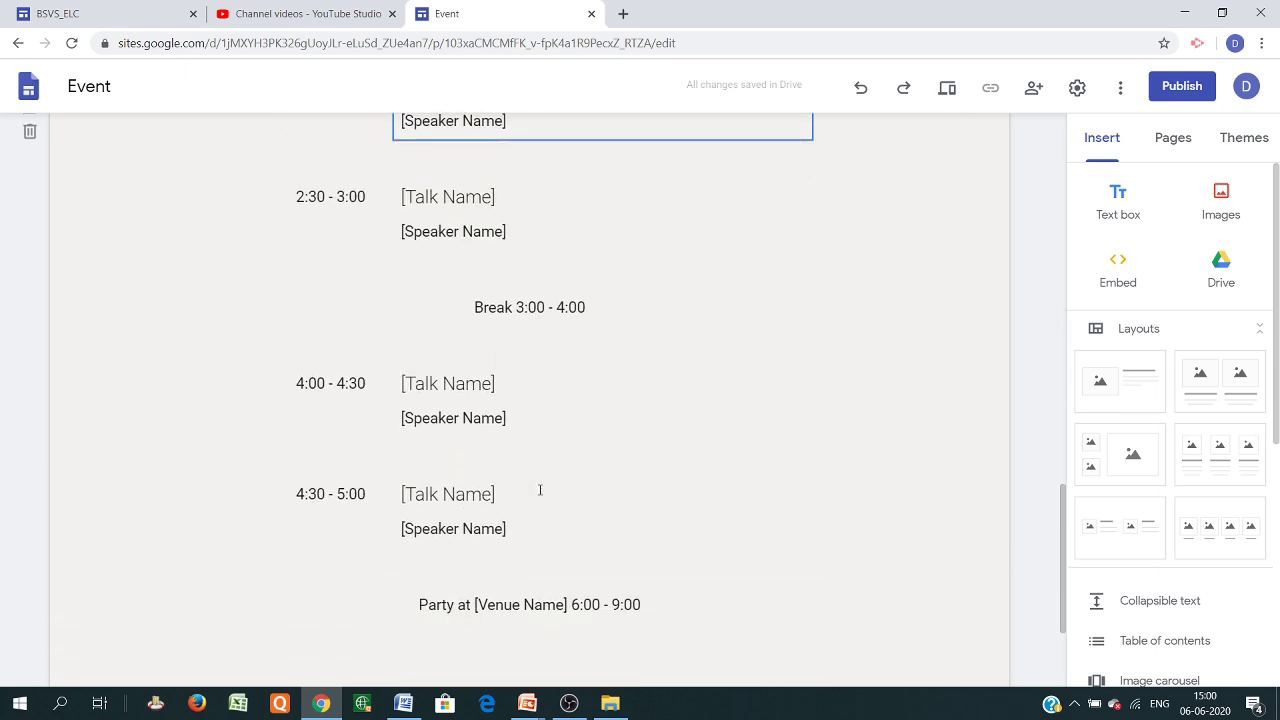
{"action": "scroll", "coordinate": [549, 434], "scroll_direction": "up", "scroll_amount": 14}
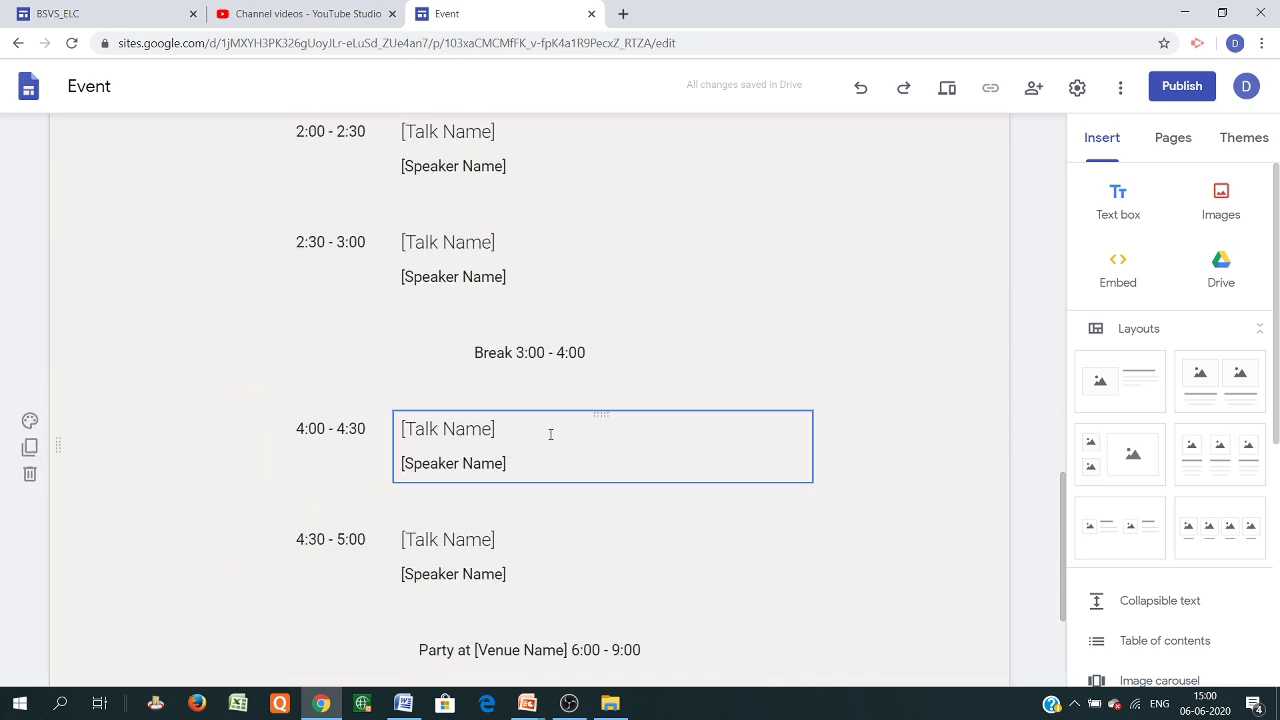
{"action": "scroll", "coordinate": [549, 434], "scroll_direction": "up", "scroll_amount": 5}
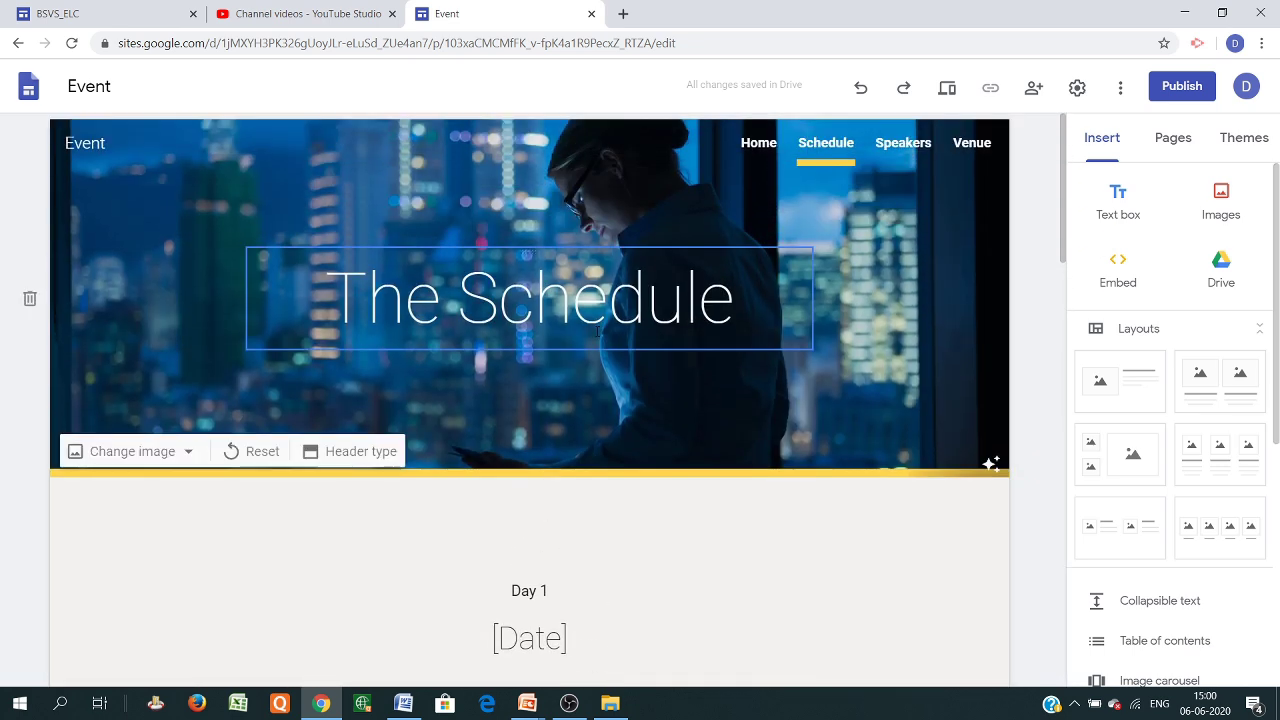
On the Speakers page, hide Speaker 1's name and try adding an image for them
{"action": "left_click", "coordinate": [905, 143]}
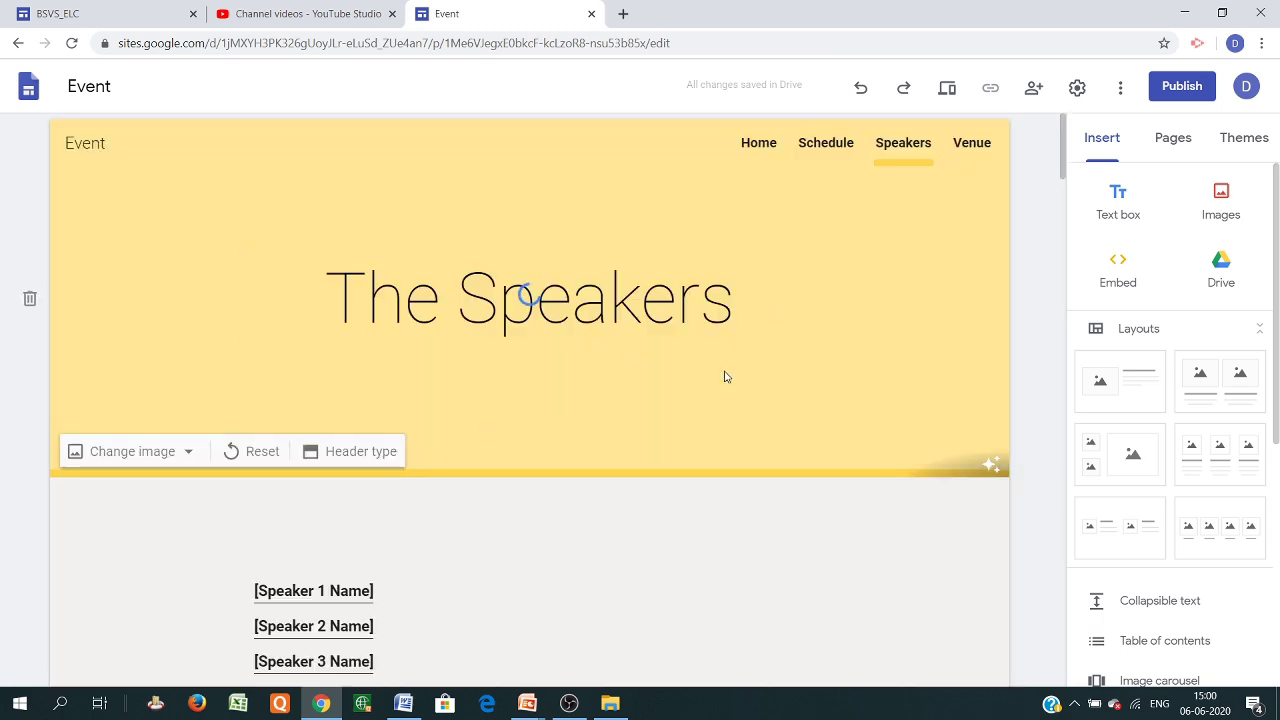
{"action": "scroll", "coordinate": [555, 208], "scroll_direction": "down", "scroll_amount": 2}
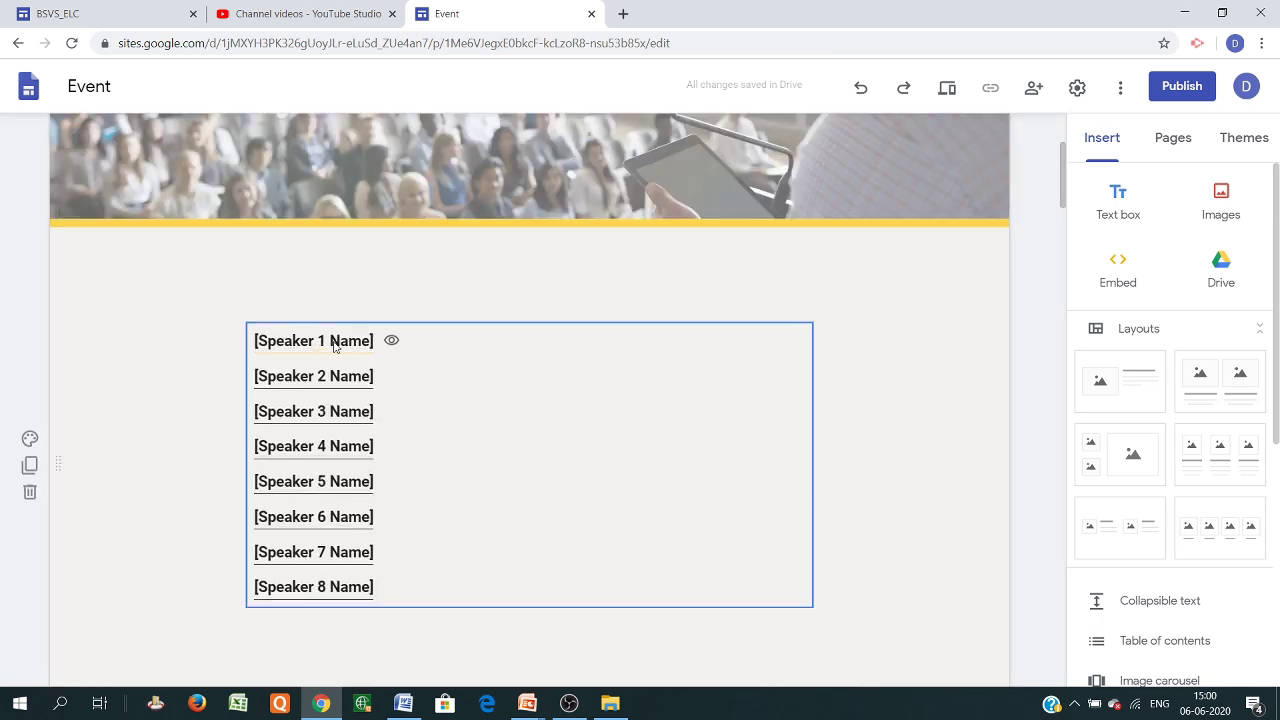
{"action": "left_click", "coordinate": [392, 342]}
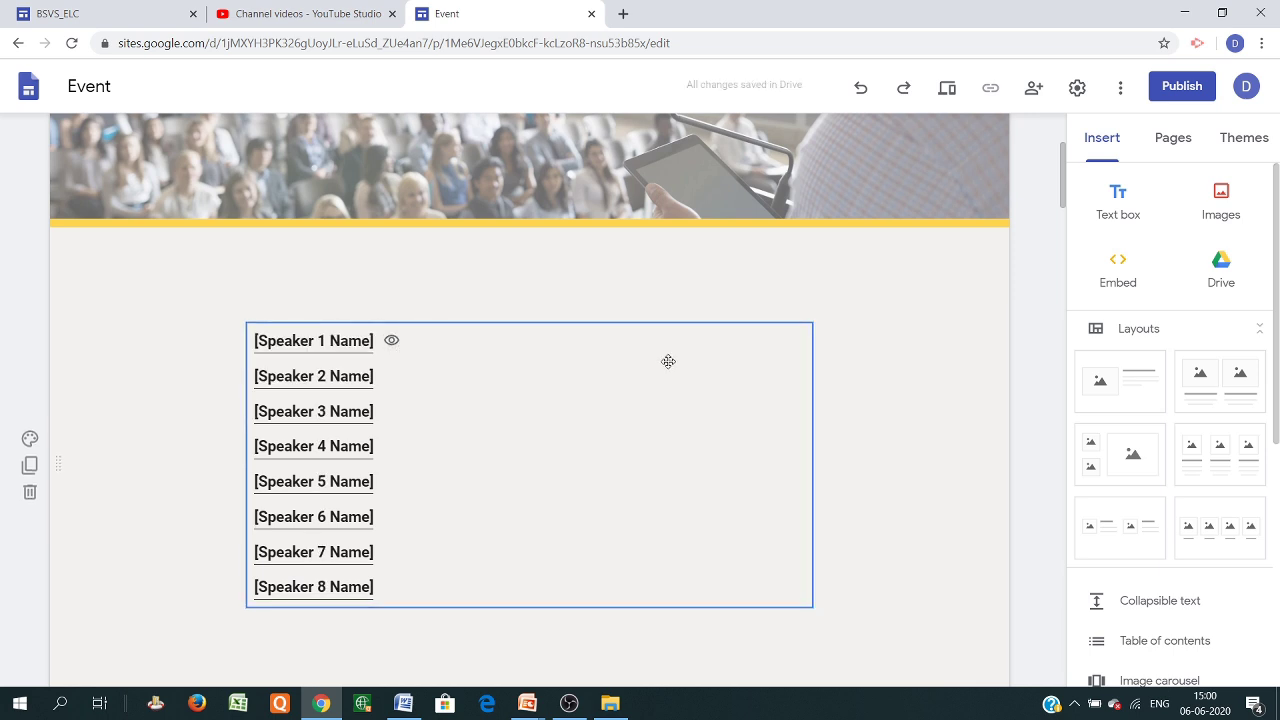
{"action": "left_click", "coordinate": [1233, 217]}
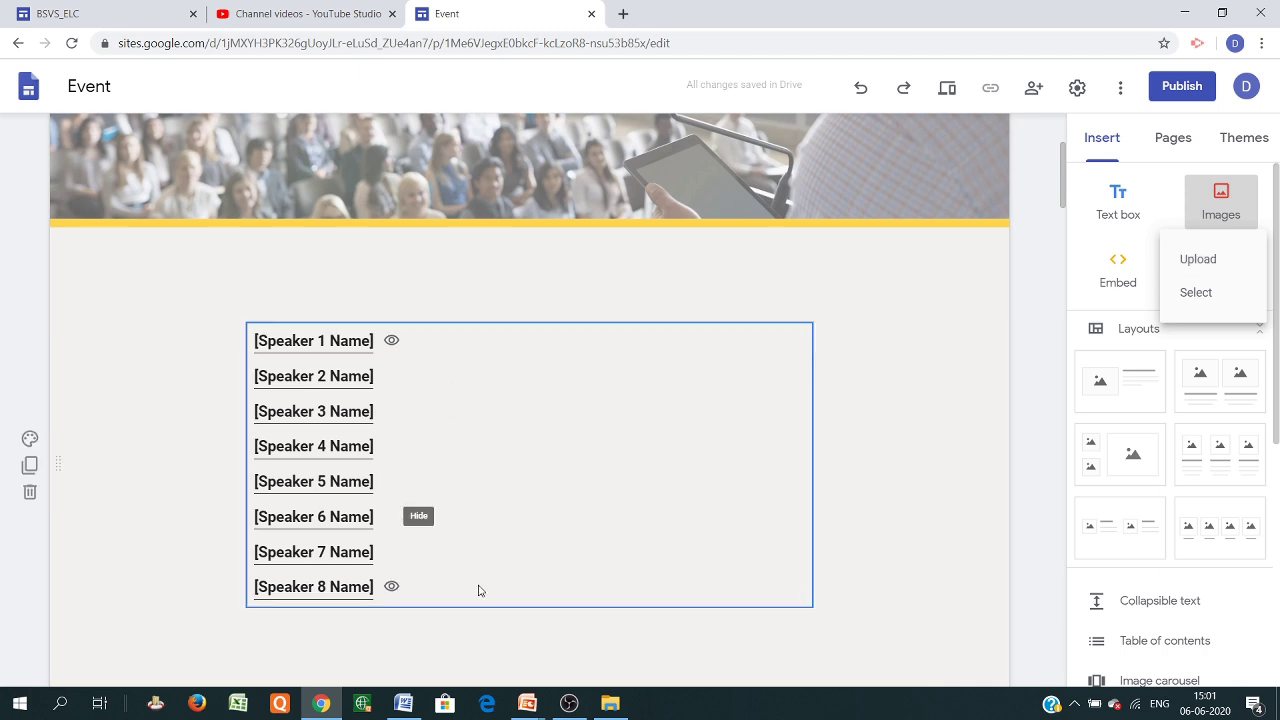
{"action": "scroll", "coordinate": [903, 420], "scroll_direction": "down", "scroll_amount": 6}
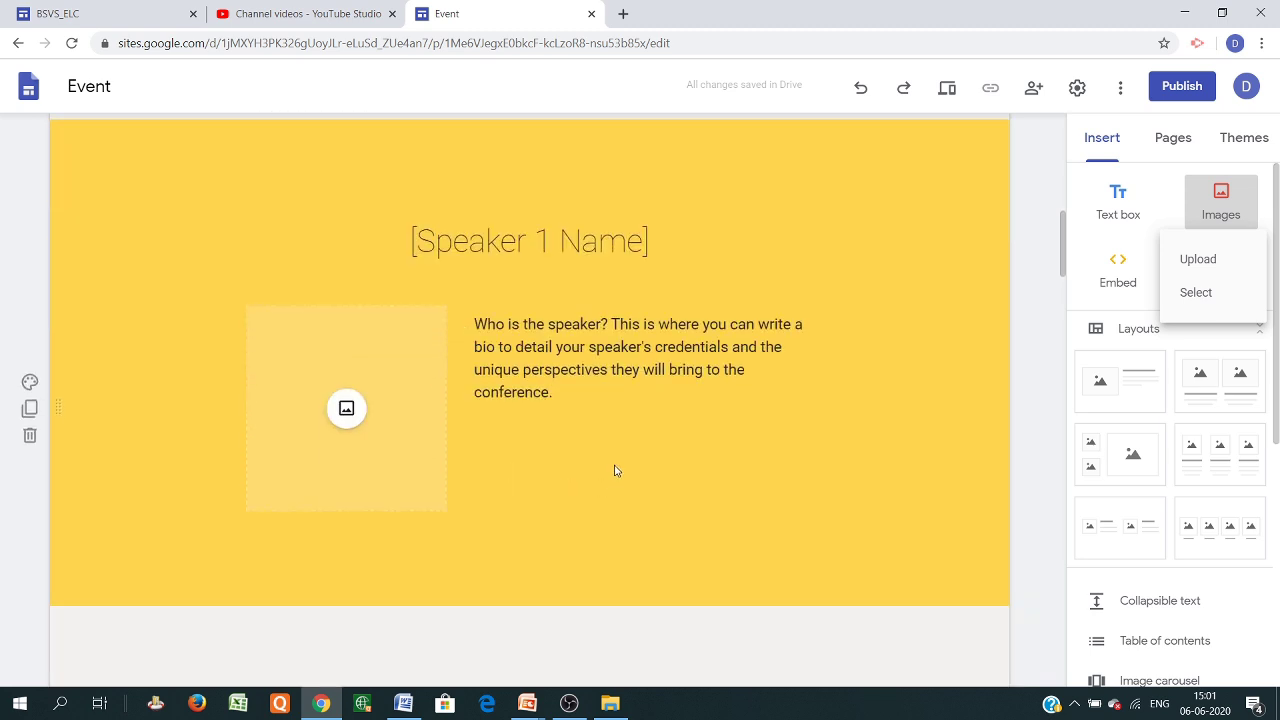
{"action": "left_click", "coordinate": [345, 412]}
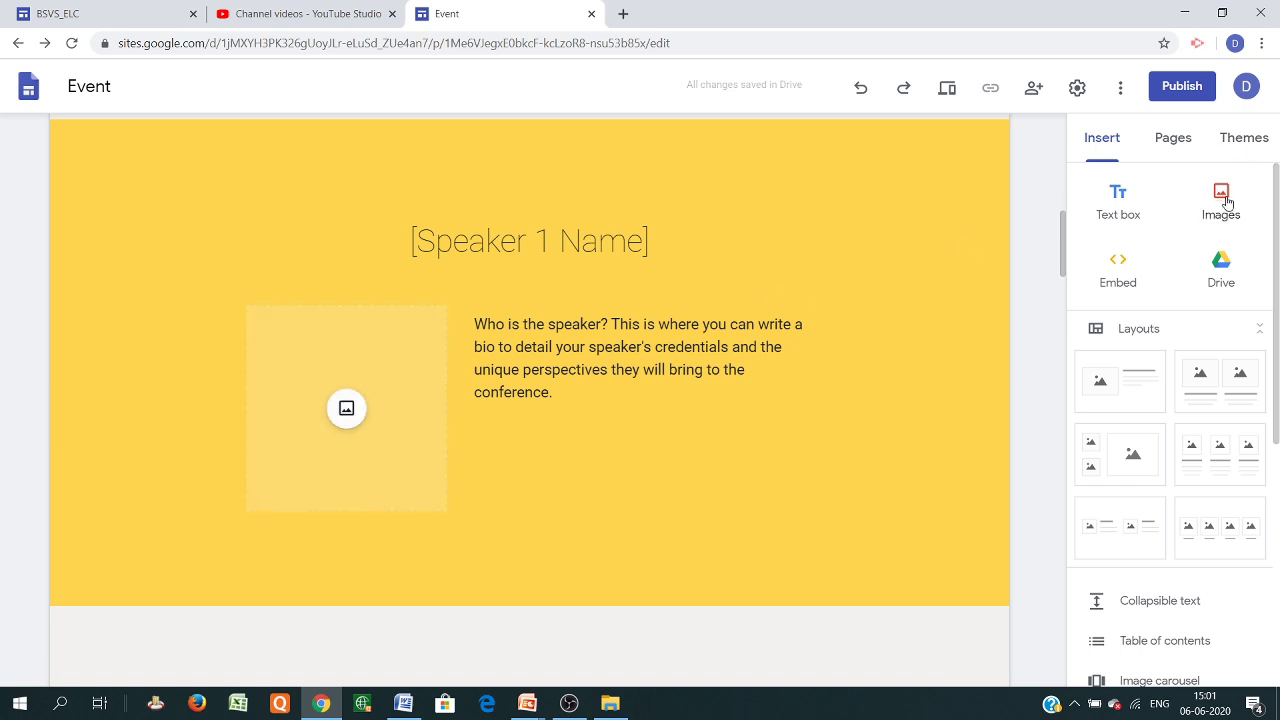
Go back through the previous pages to the Google Sites start page
{"action": "scroll", "coordinate": [774, 282], "scroll_direction": "up", "scroll_amount": 10}
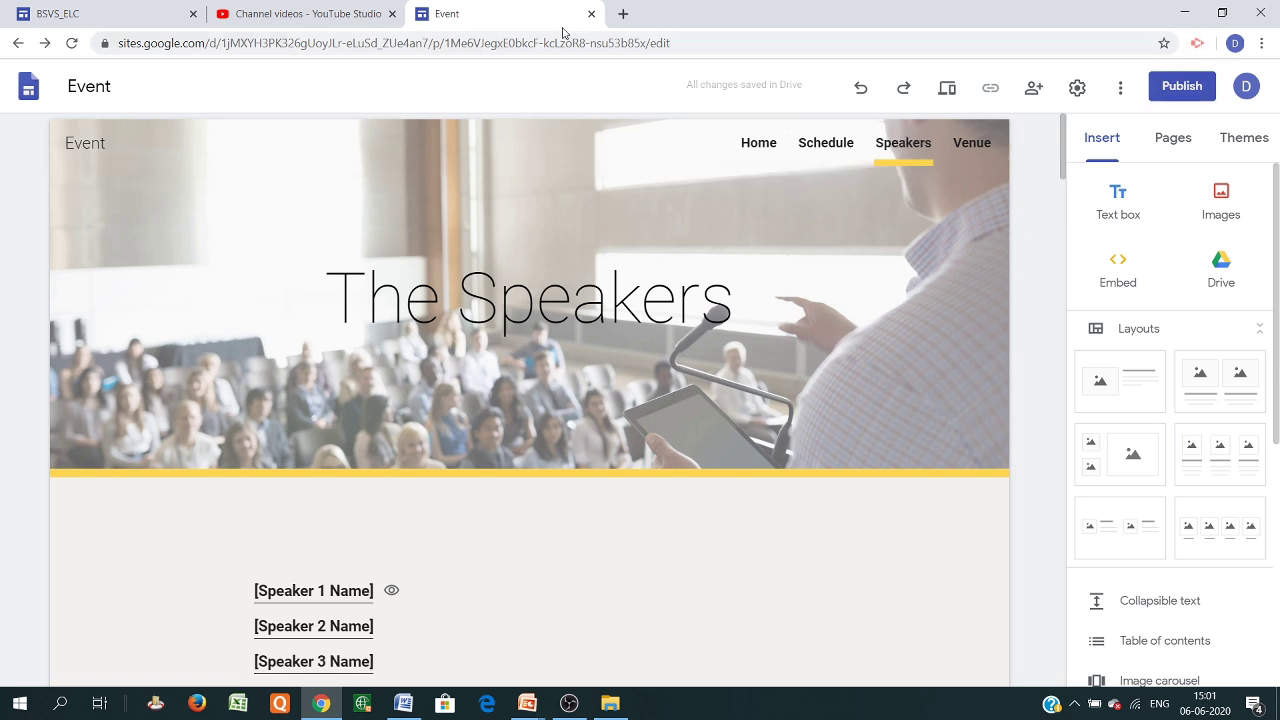
{"action": "left_click", "coordinate": [16, 44]}
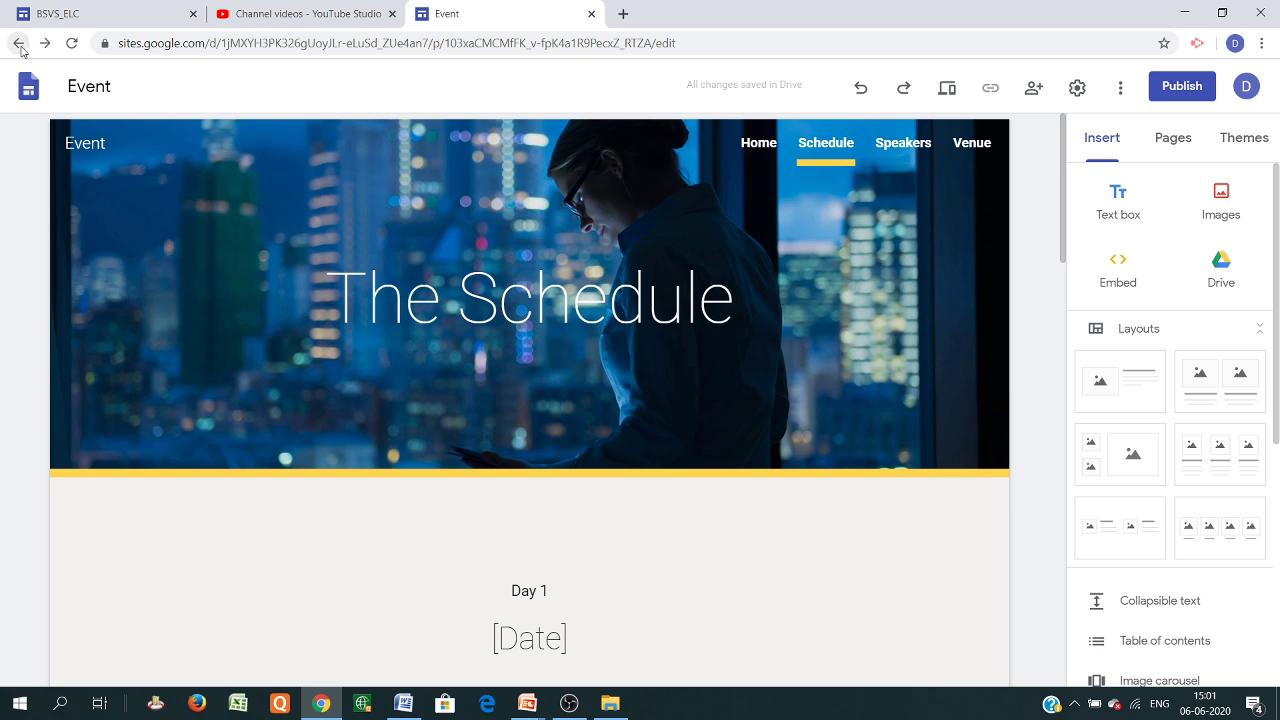
{"action": "left_click", "coordinate": [19, 45]}
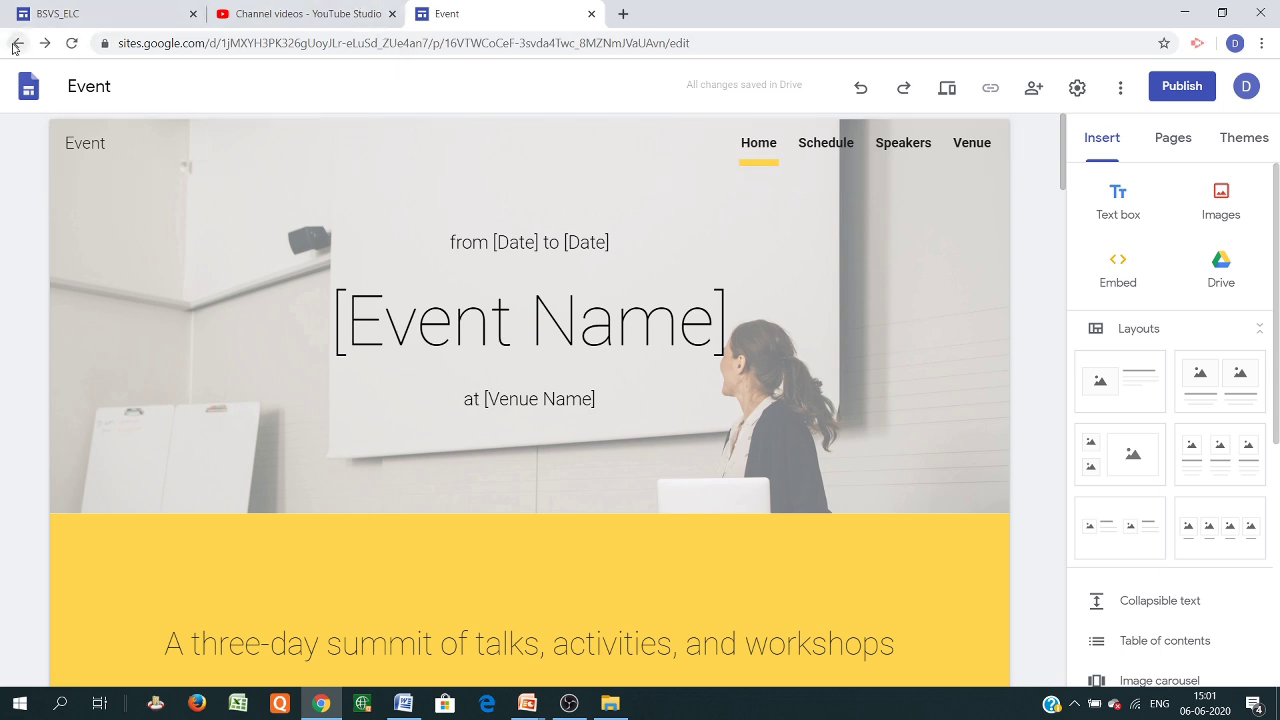
{"action": "left_click", "coordinate": [16, 43]}
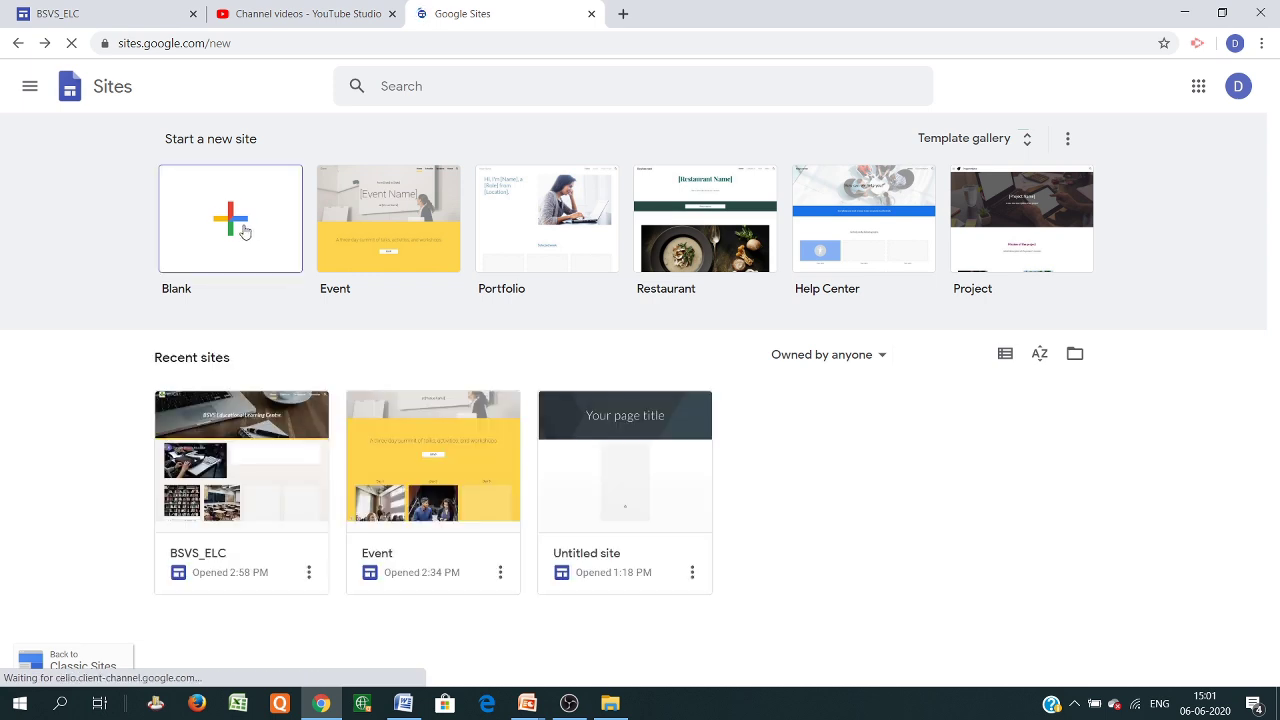
Create a new Blank site from the Start a new site row
{"action": "left_click", "coordinate": [243, 230]}
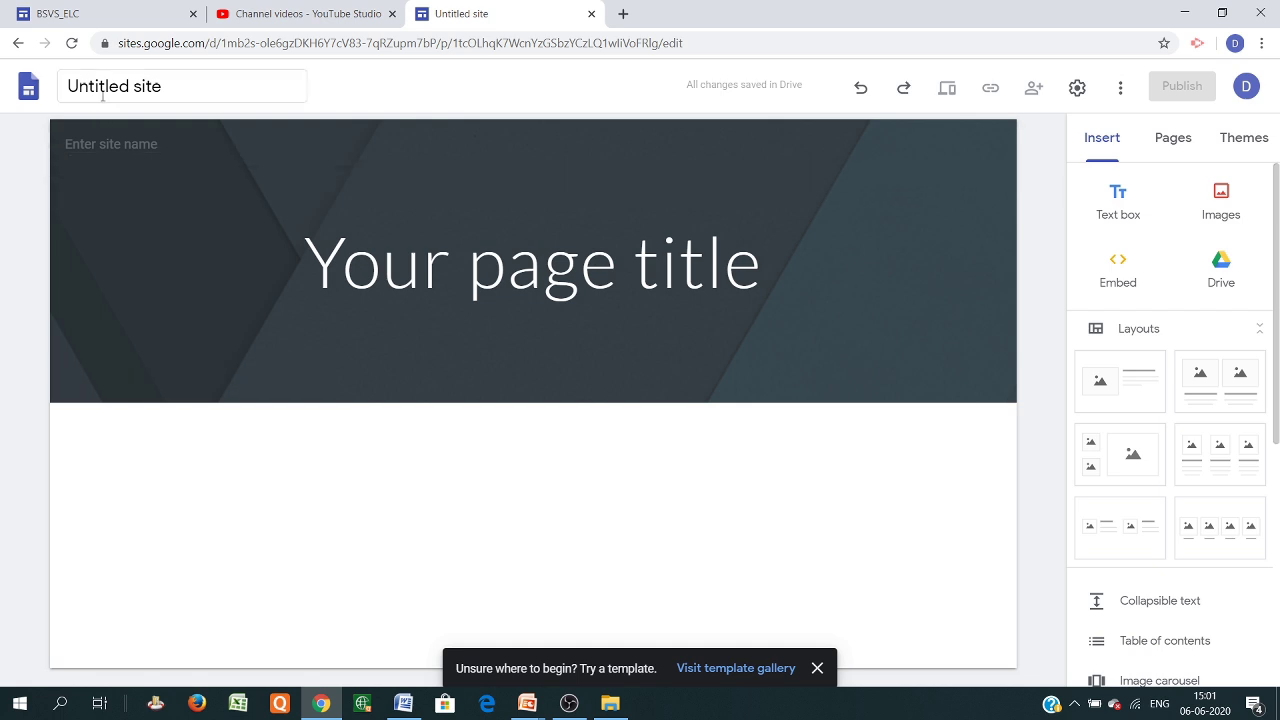
Rename the untitled site to 'Profile'
{"action": "left_click", "coordinate": [200, 89]}
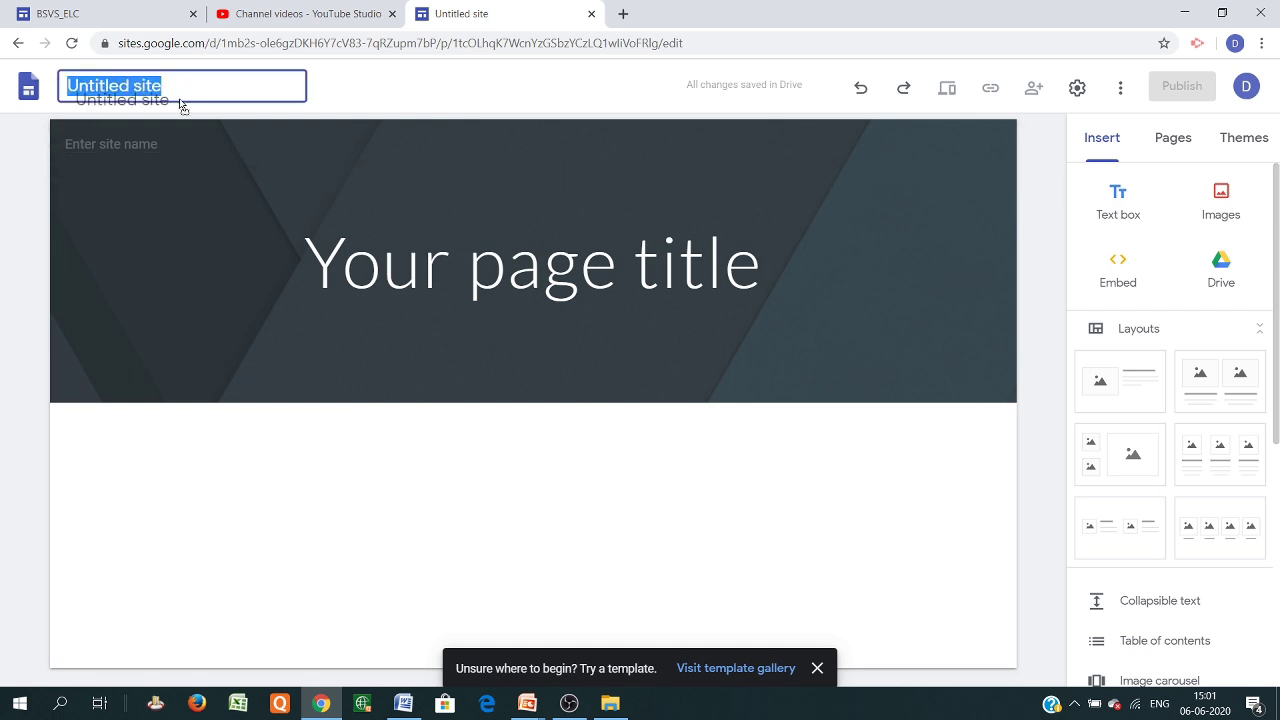
{"action": "type", "text": "Pr"}
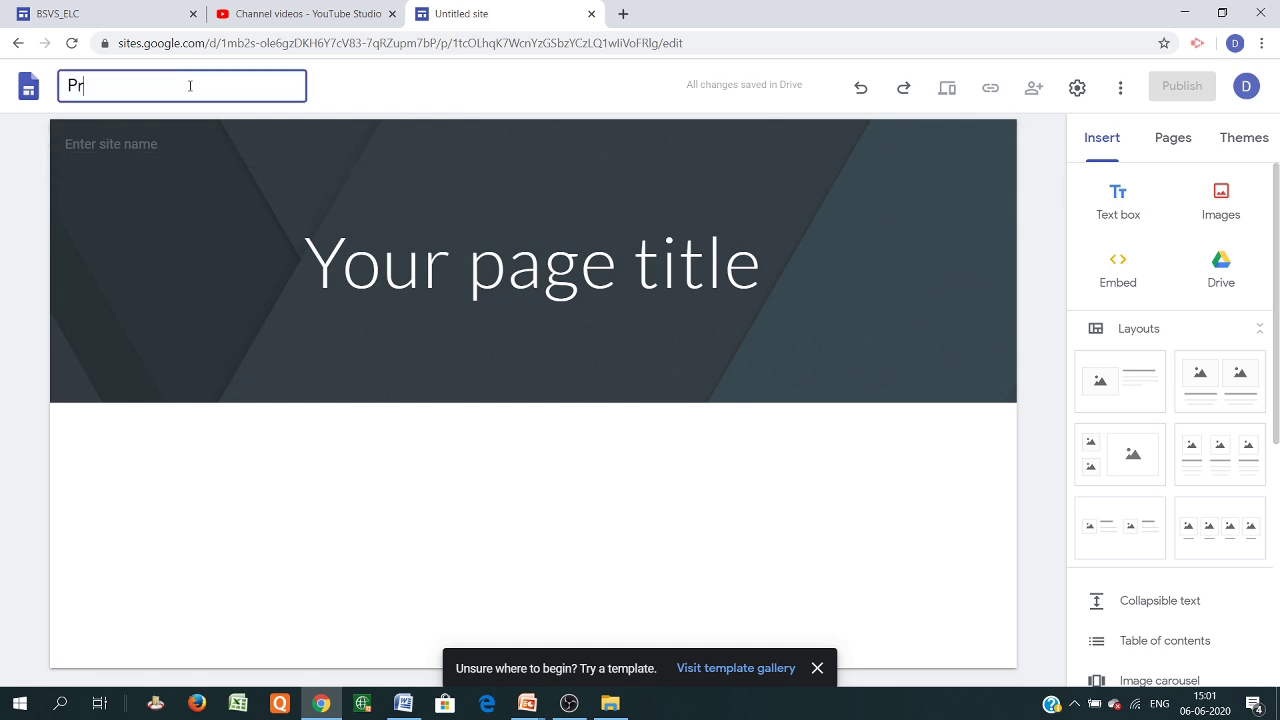
{"action": "type", "text": "ofile"}
{"action": "left_click", "coordinate": [451, 262]}
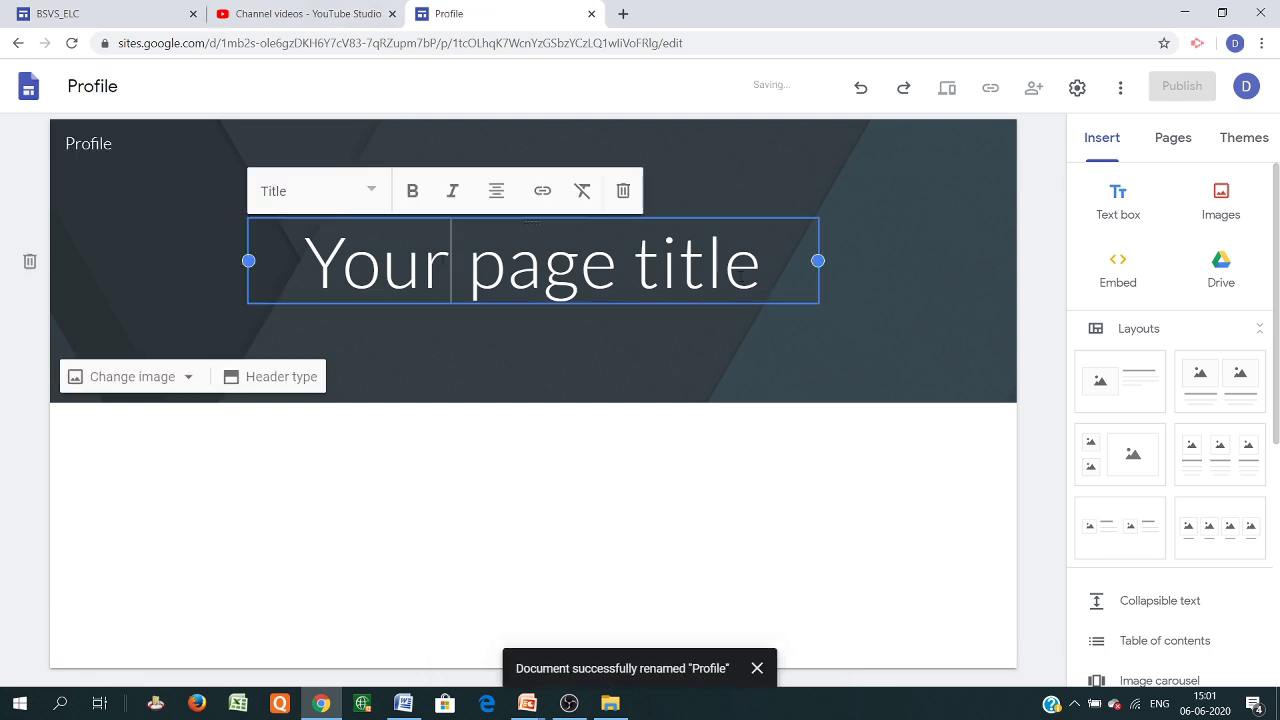
Replace 'Your page title' with the owner's name, correct its spelling, and apply the Heading style
{"action": "left_click_drag", "start_coordinate": [790, 265], "coordinate": [188, 224]}
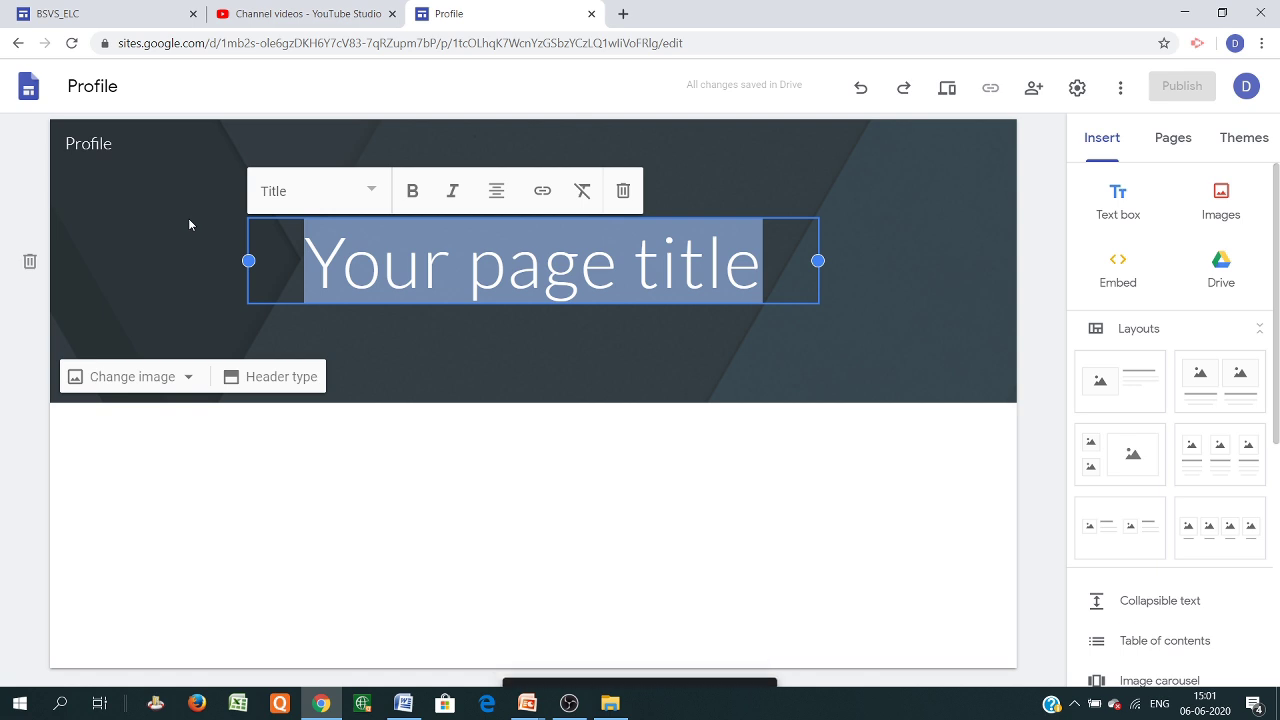
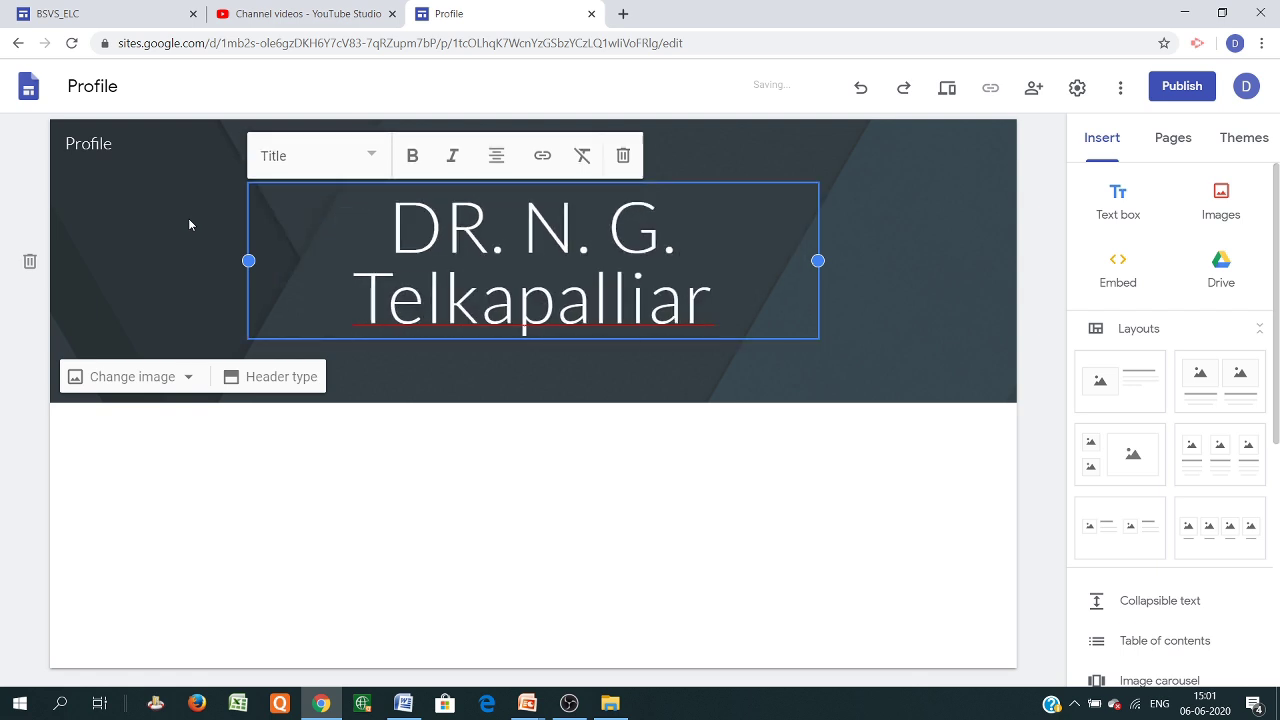
{"action": "left_click", "coordinate": [647, 304]}
{"action": "type", "text": "w"}
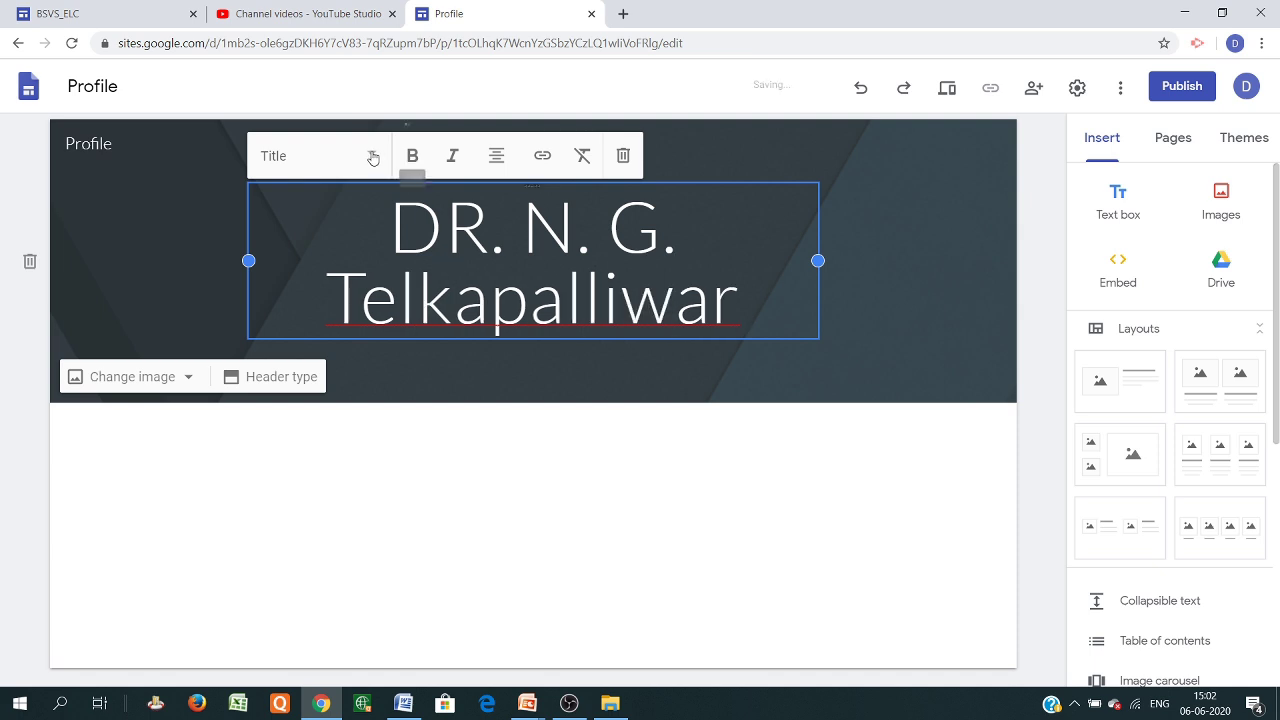
{"action": "left_click", "coordinate": [371, 156]}
{"action": "left_click", "coordinate": [311, 252]}
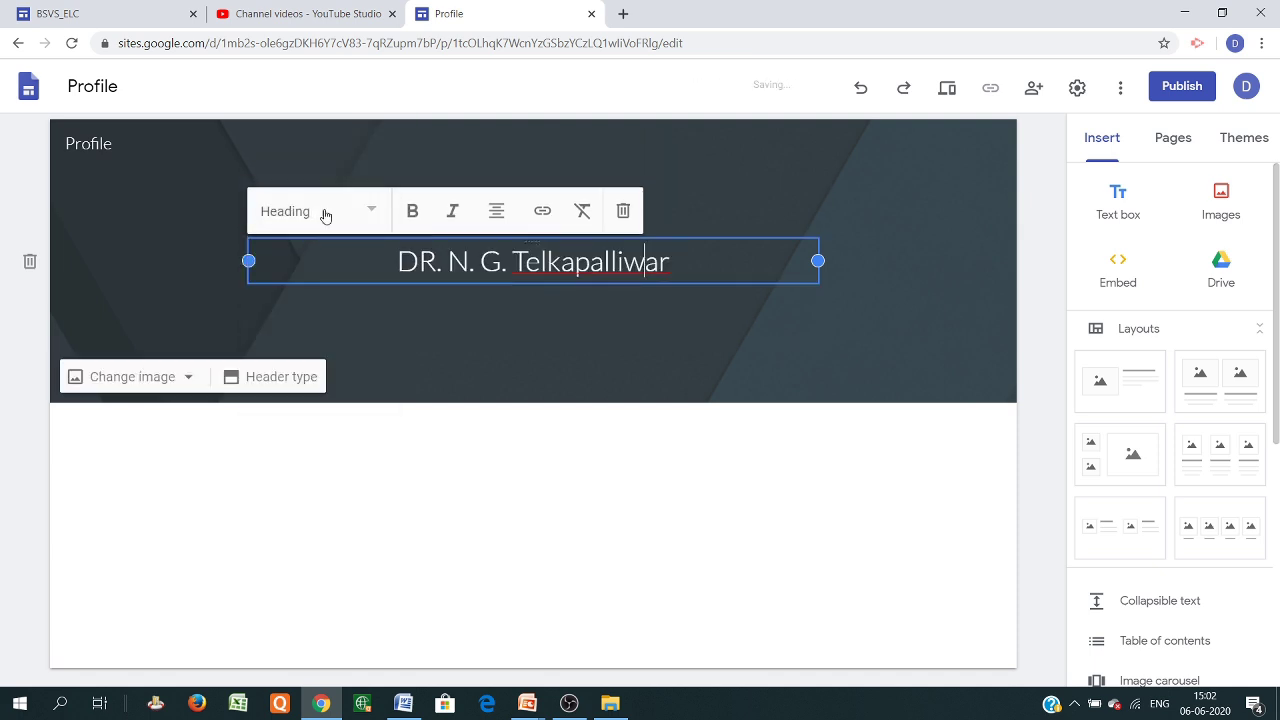
{"action": "left_click", "coordinate": [719, 322]}
{"action": "left_click", "coordinate": [665, 255]}
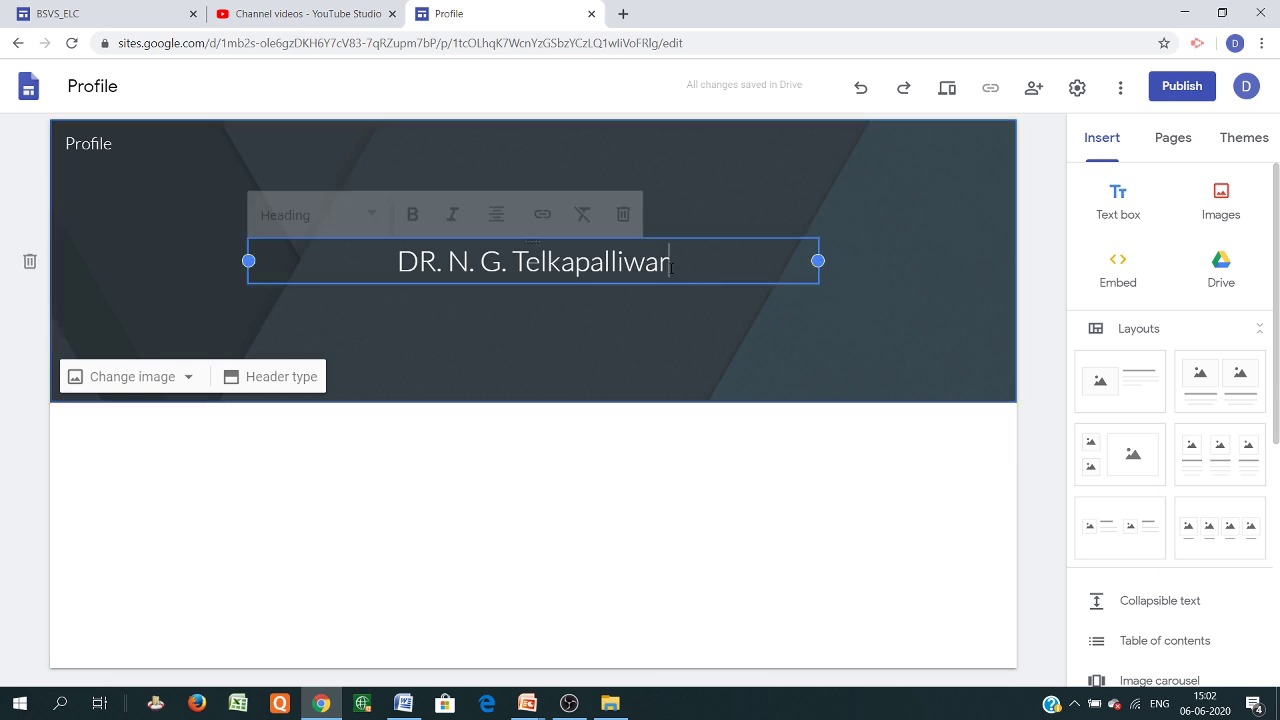
{"action": "key", "text": "Return"}
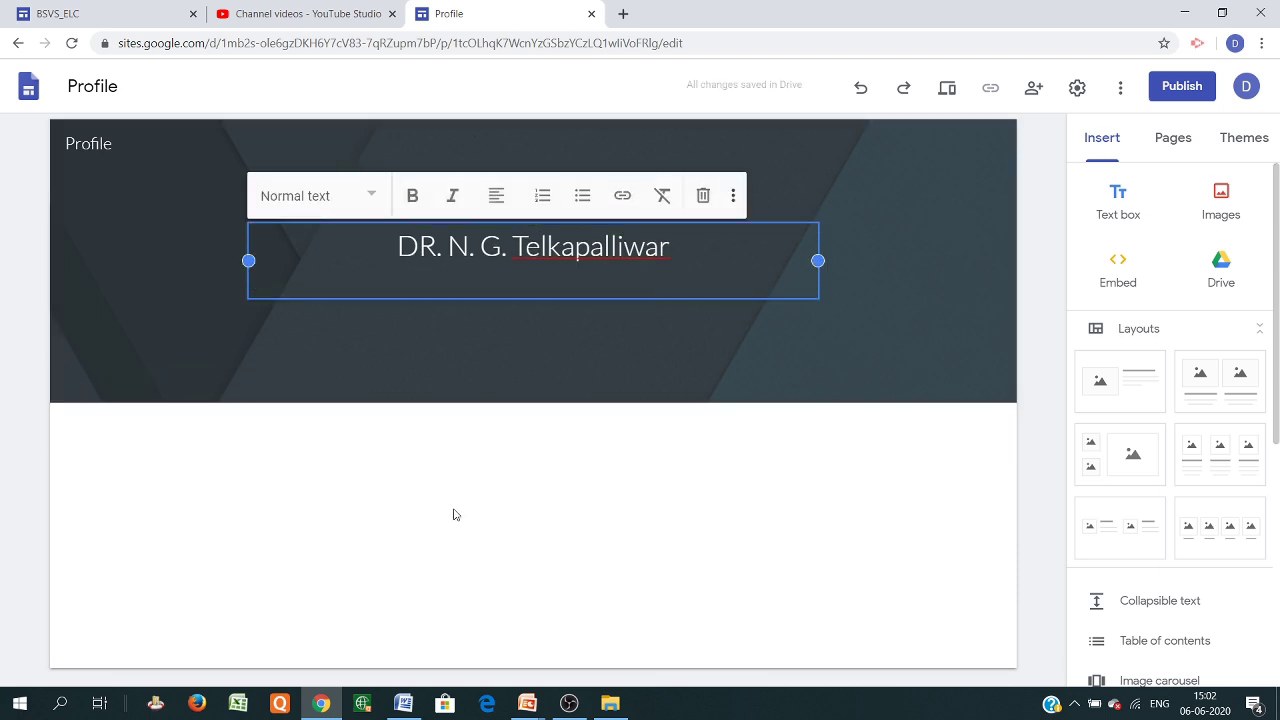
{"action": "left_click", "coordinate": [510, 480]}
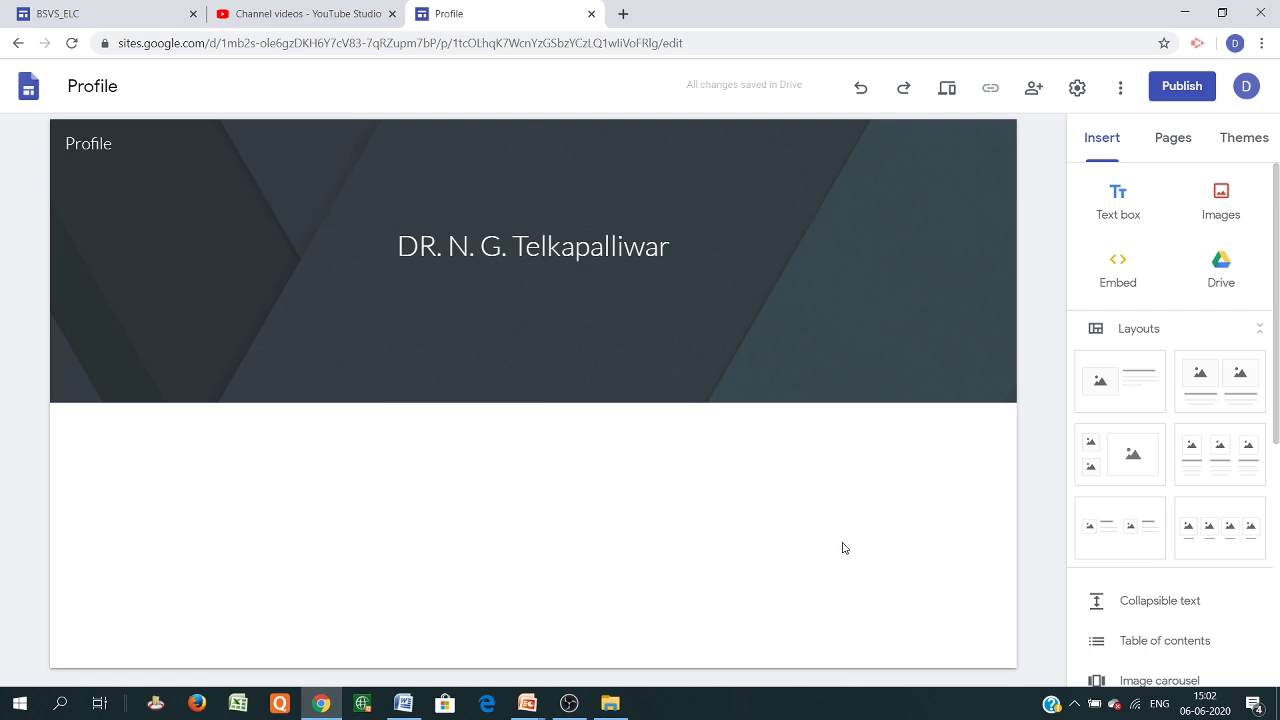
Add a centred 'Personal Information' text box below the header, with an empty text box beneath
{"action": "left_click", "coordinate": [1118, 200]}
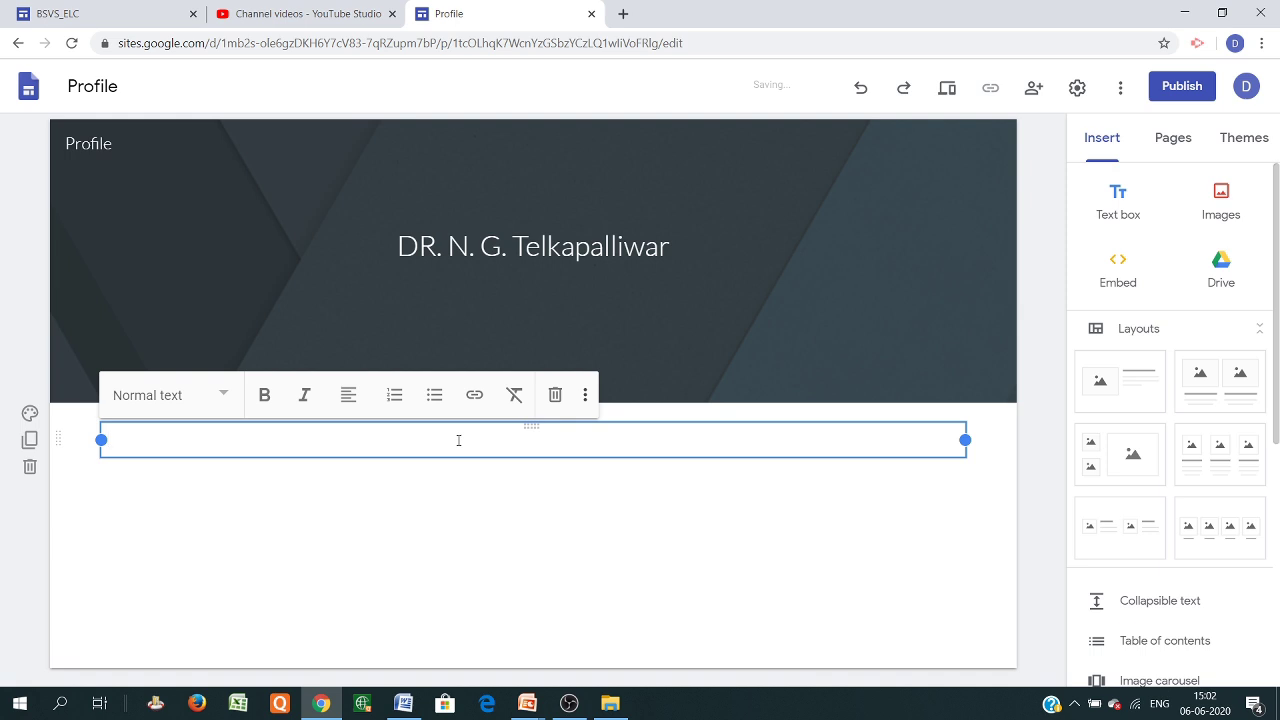
{"action": "type", "text": "Bi"}
{"action": "type", "text": "Persona"}
{"action": "type", "text": "l Informatio"}
{"action": "type", "text": "n"}
{"action": "key", "text": "Return"}
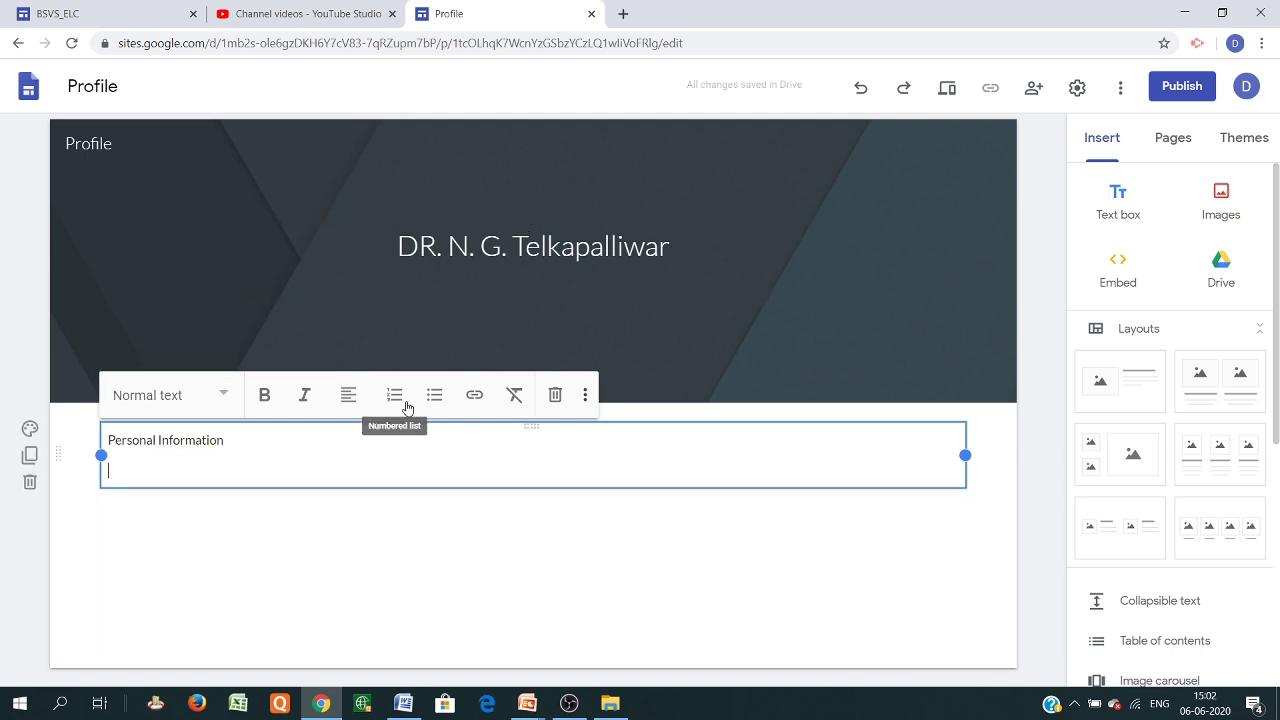
{"action": "left_click_drag", "start_coordinate": [240, 442], "coordinate": [83, 441]}
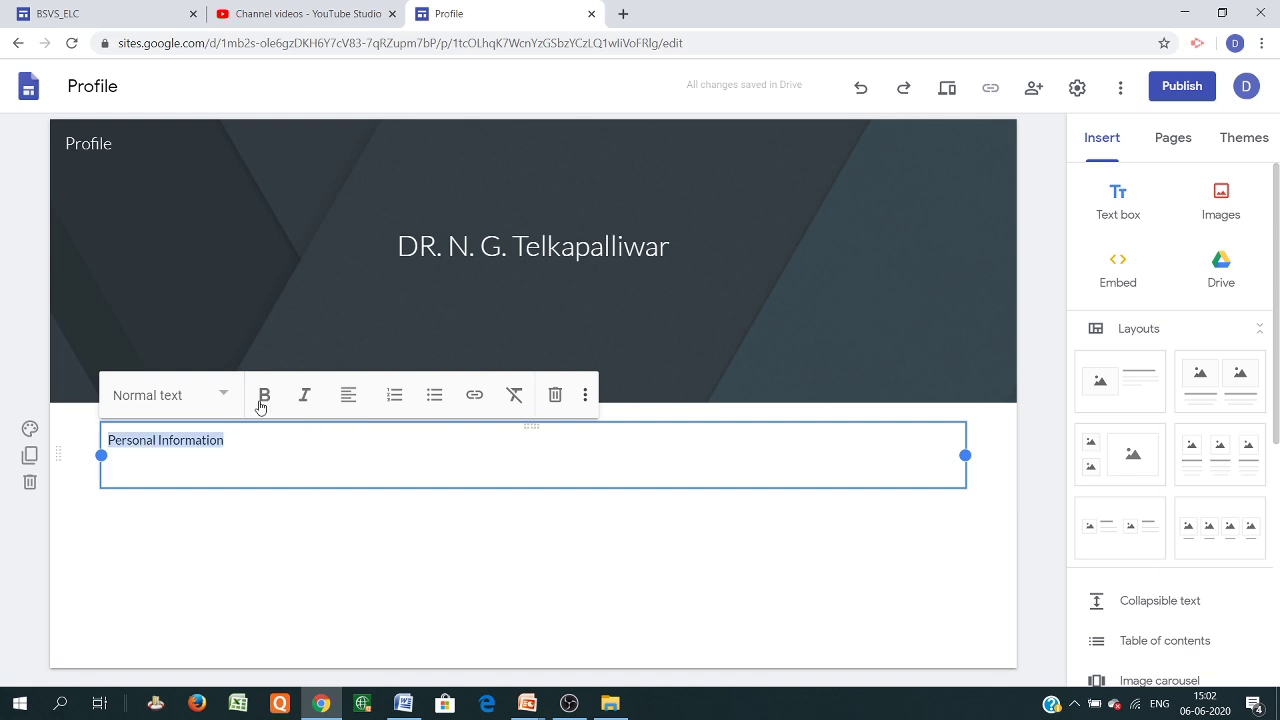
{"action": "left_click", "coordinate": [349, 396]}
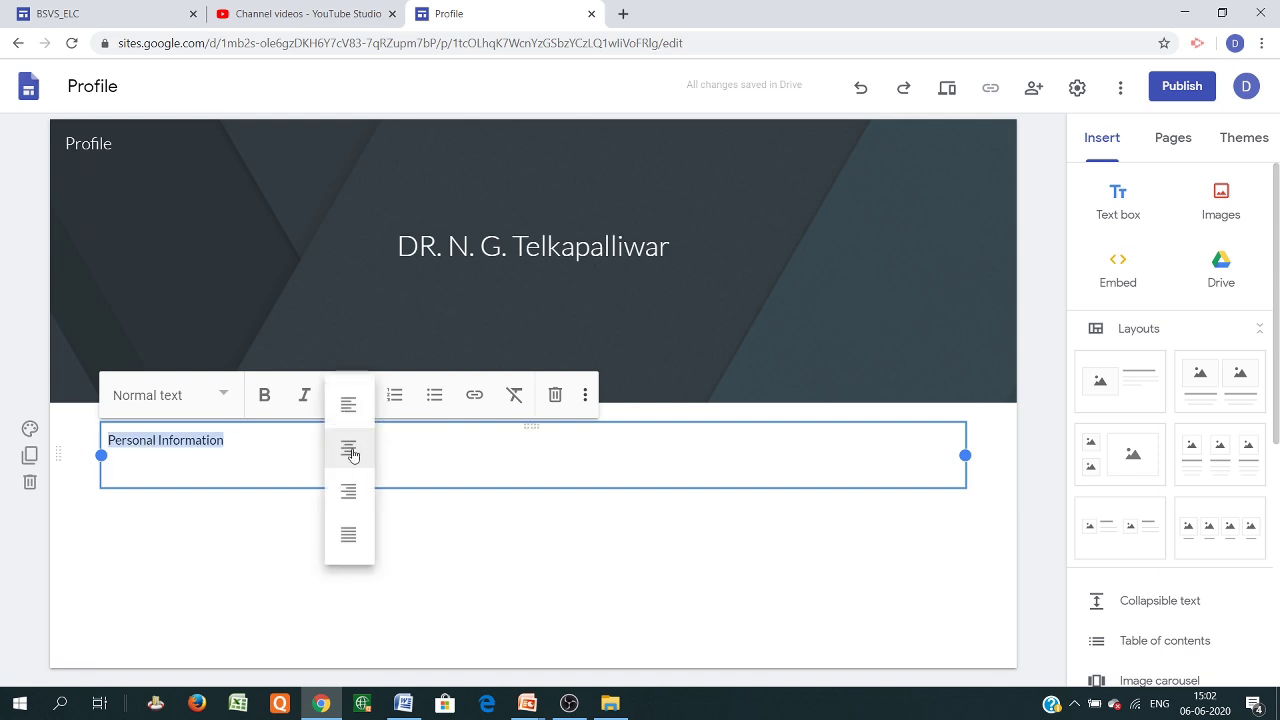
{"action": "left_click", "coordinate": [349, 450]}
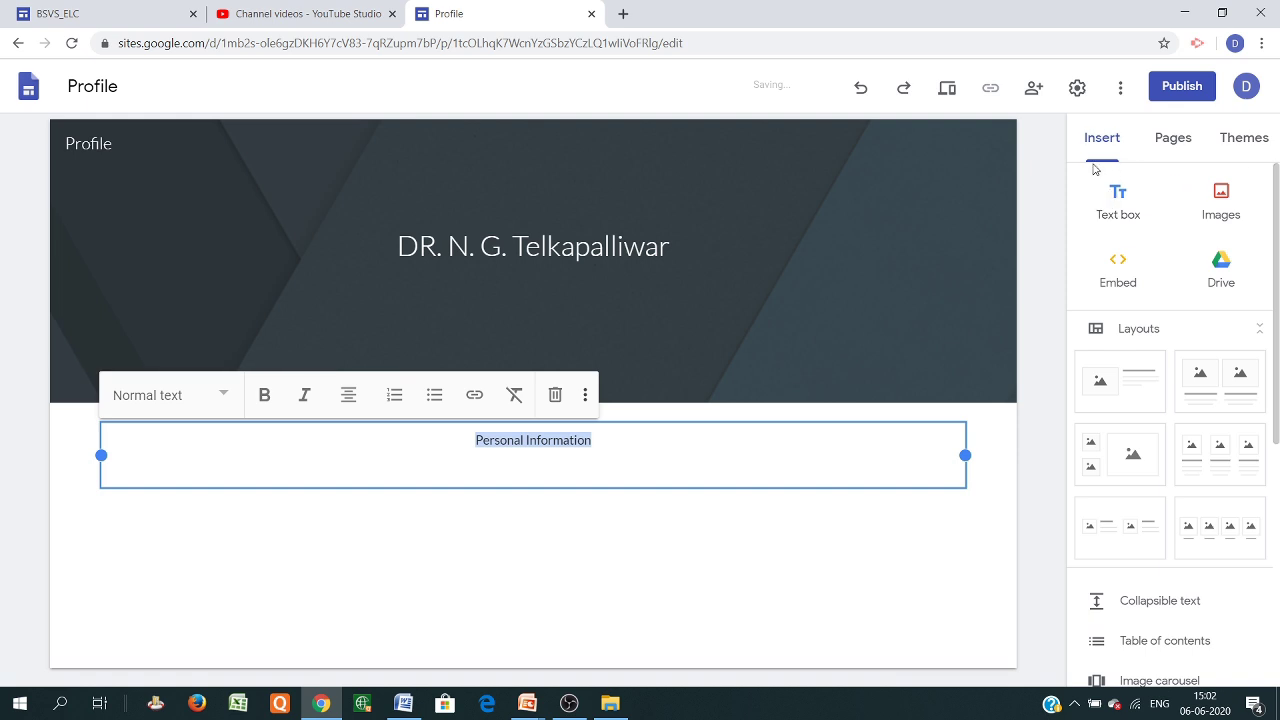
{"action": "left_click", "coordinate": [1112, 218]}
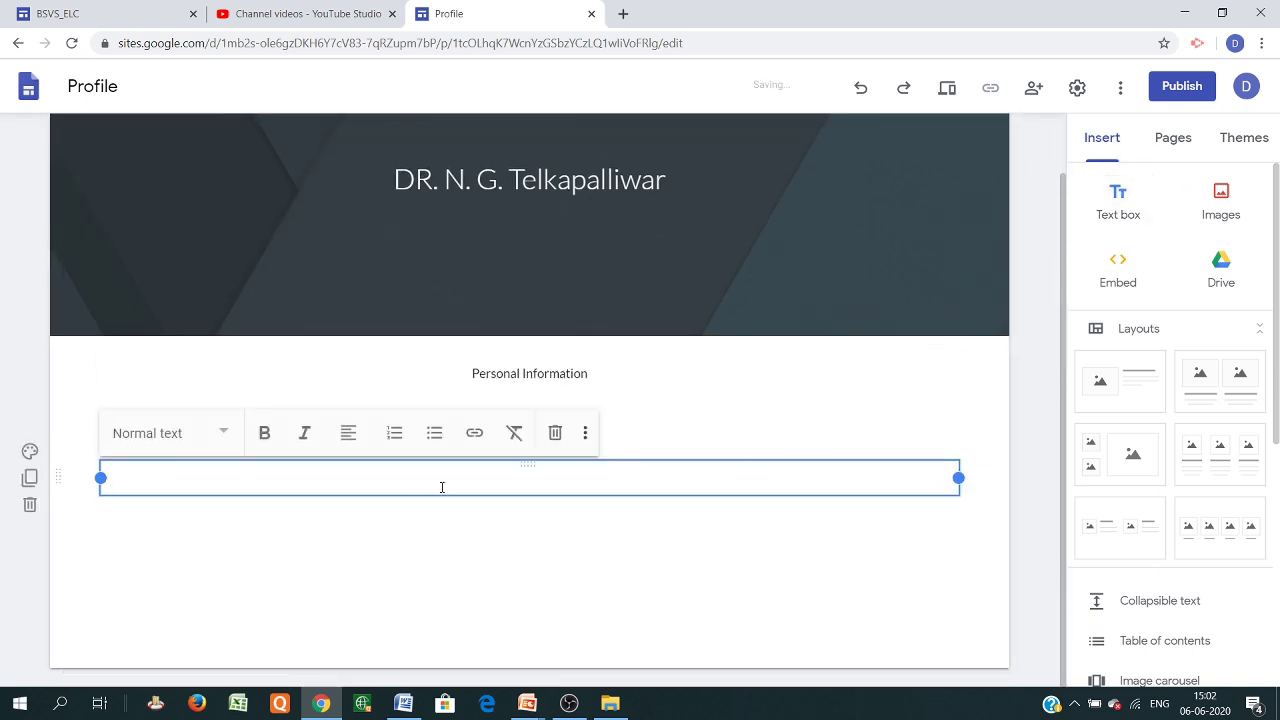
Type the 'Educational Qualification' heading with bulleted entries MSc and PHD below it
{"action": "type", "text": "Educational Qualifica"}
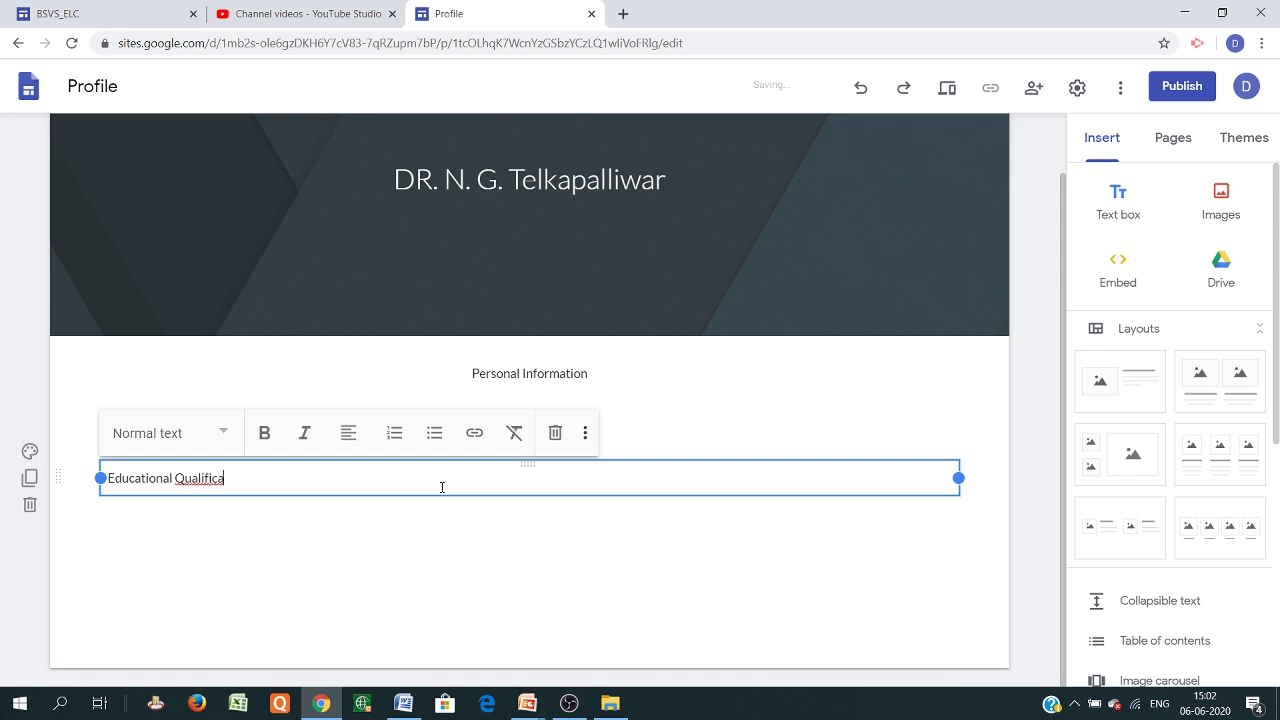
{"action": "type", "text": "tion"}
{"action": "key", "text": "Return"}
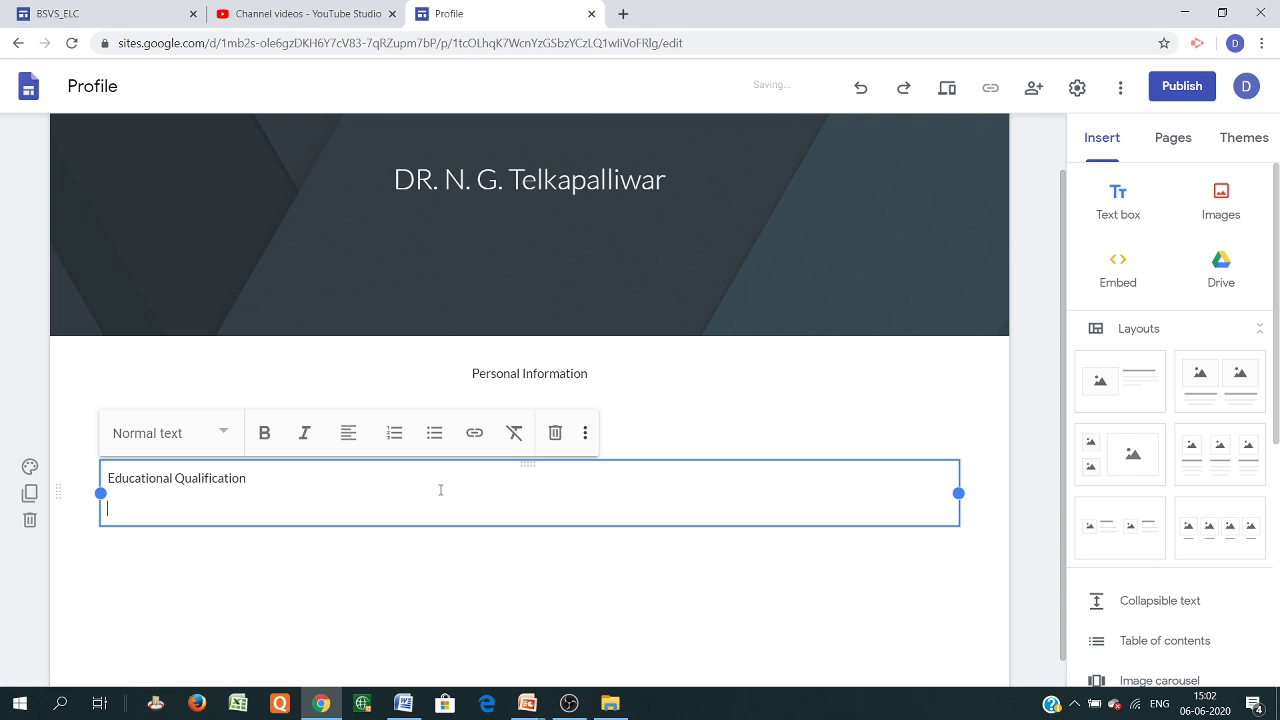
{"action": "left_click", "coordinate": [434, 432]}
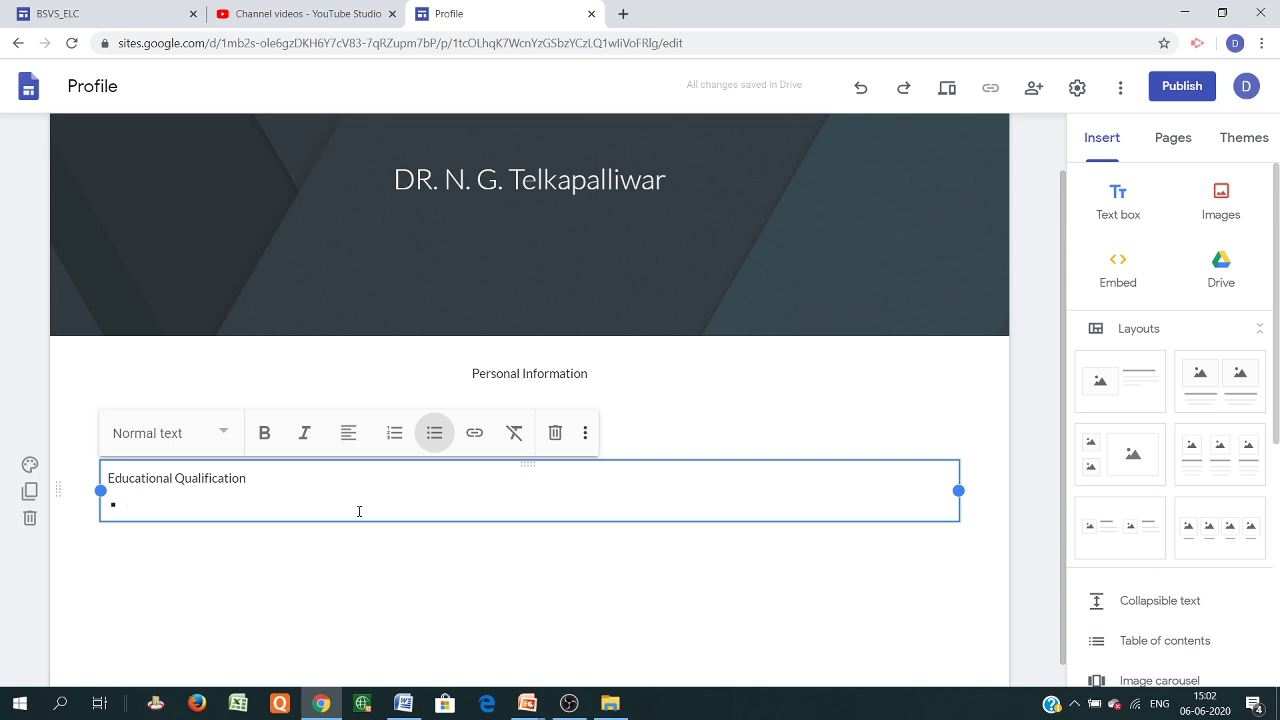
{"action": "type", "text": "MSc"}
{"action": "key", "text": "Return"}
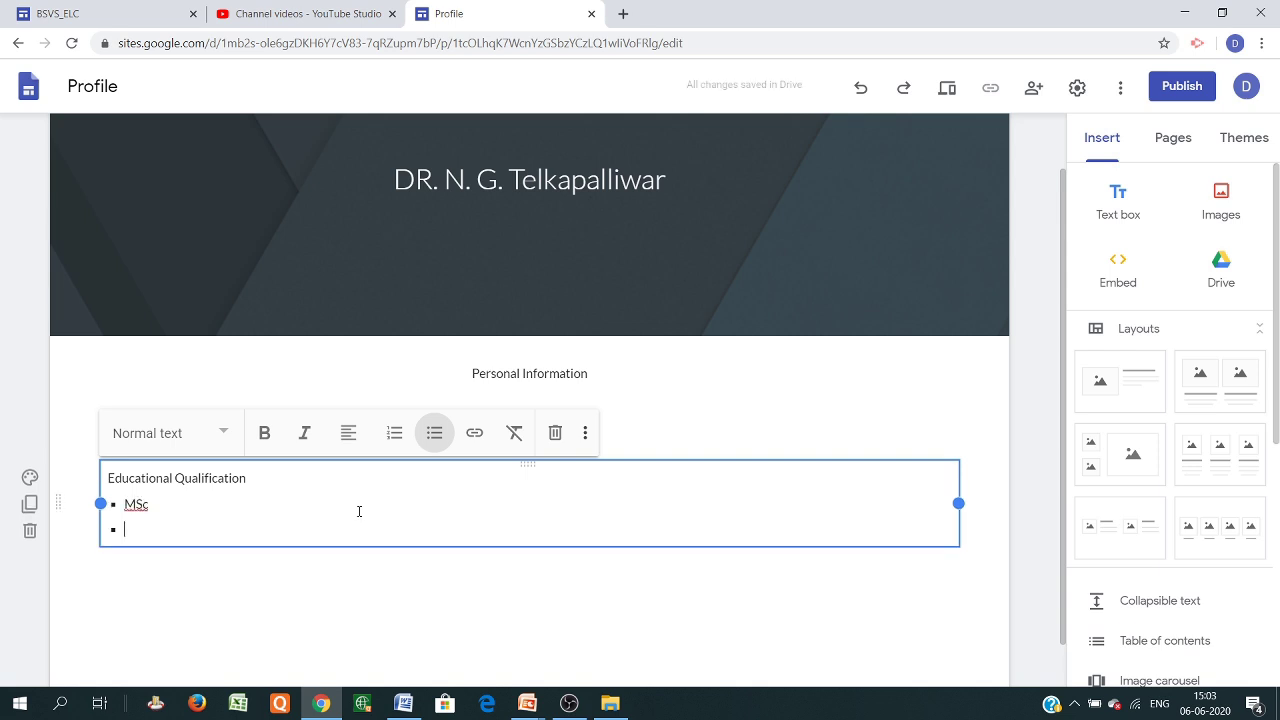
{"action": "type", "text": "PHD"}
Centre the 'Educational Qualification' line and set it to Heading style
{"action": "left_click_drag", "start_coordinate": [254, 485], "coordinate": [84, 458]}
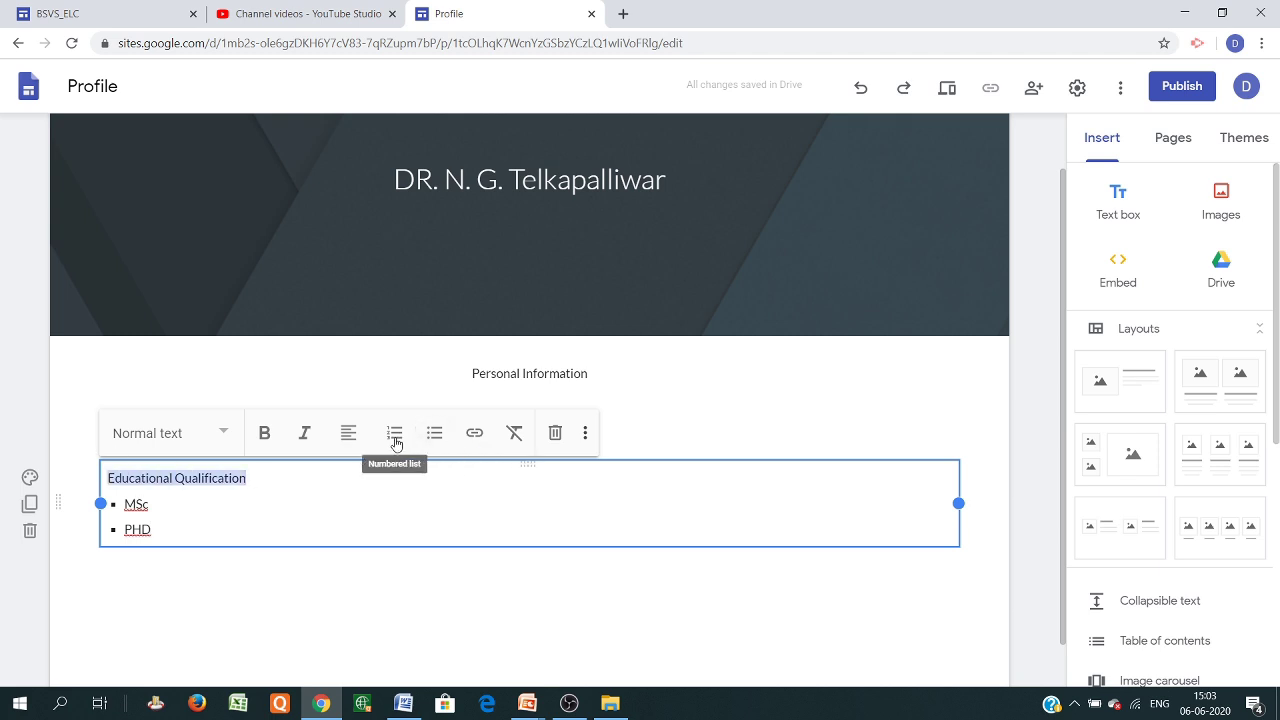
{"action": "left_click", "coordinate": [348, 433]}
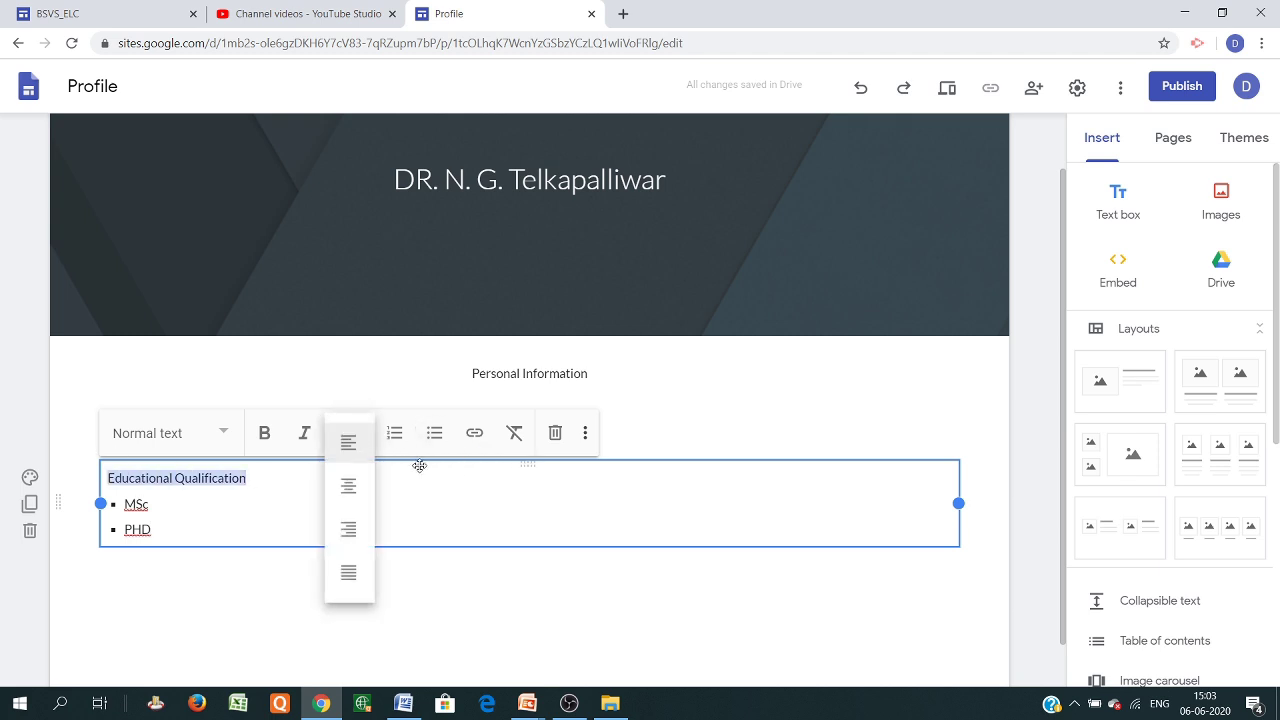
{"action": "left_click", "coordinate": [347, 495]}
{"action": "left_click", "coordinate": [225, 433]}
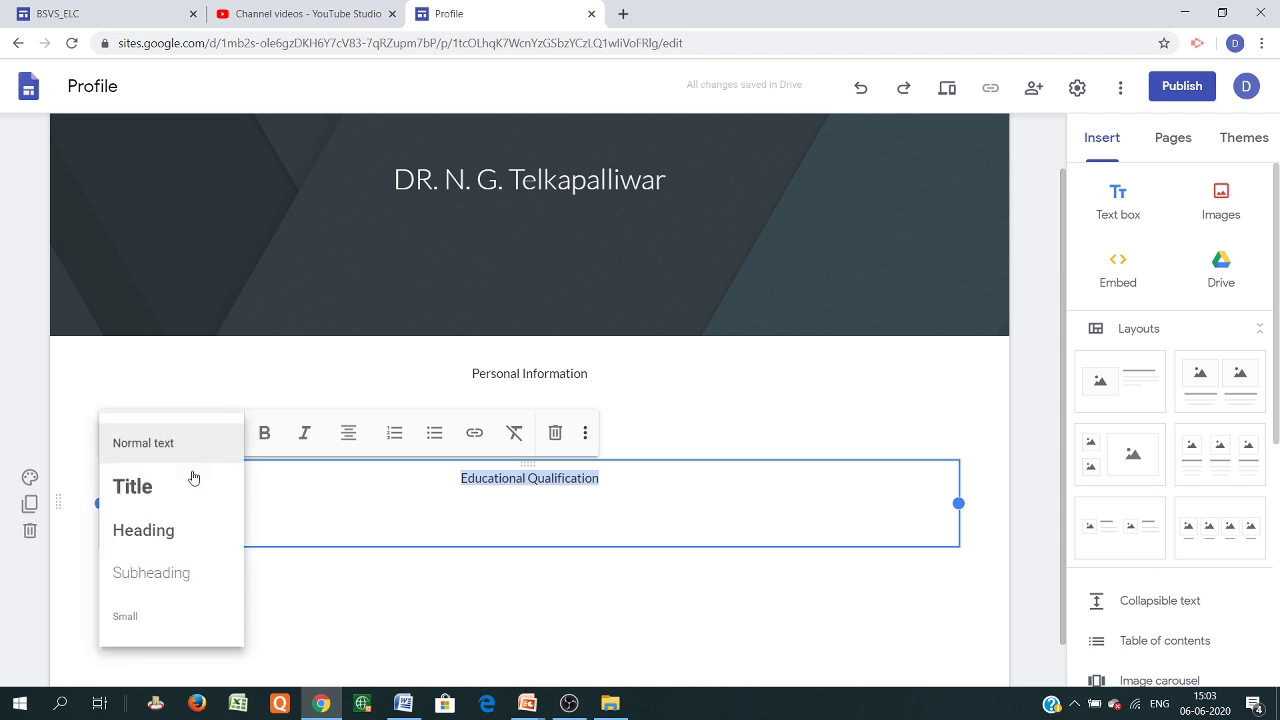
{"action": "left_click", "coordinate": [155, 530]}
Add a new empty text box below the qualification section
{"action": "left_click", "coordinate": [330, 600]}
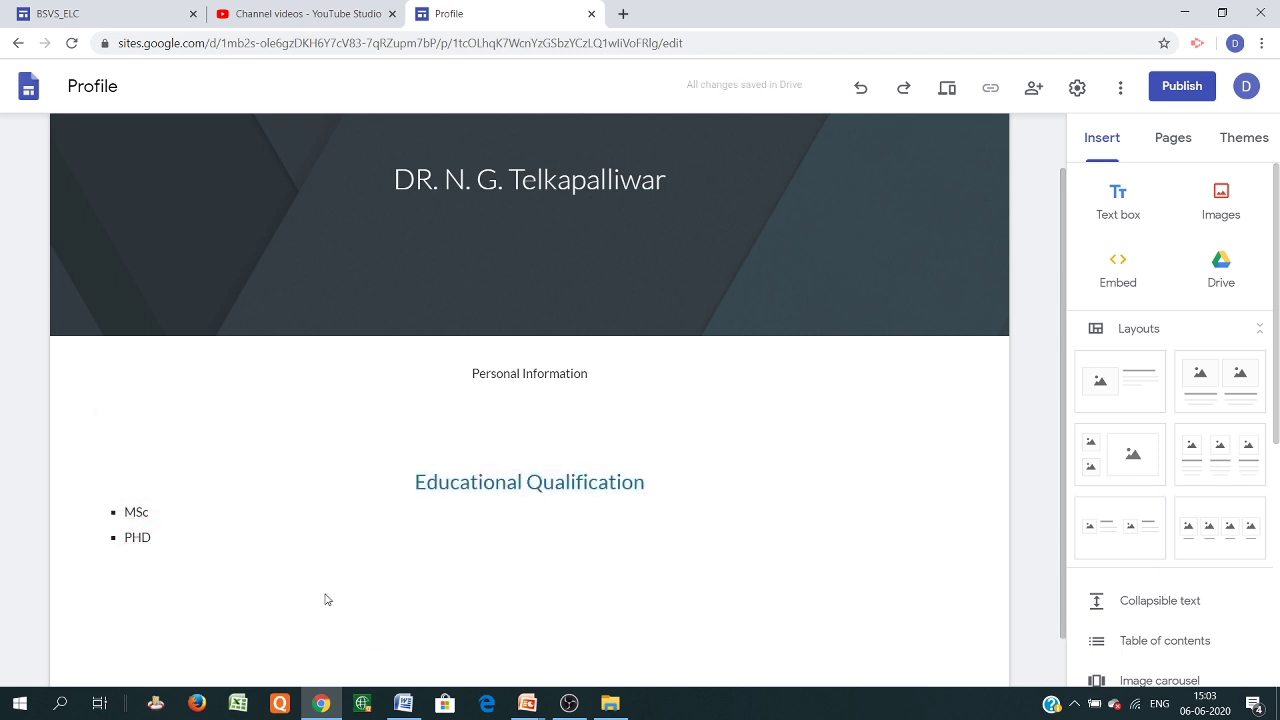
{"action": "left_click", "coordinate": [600, 548]}
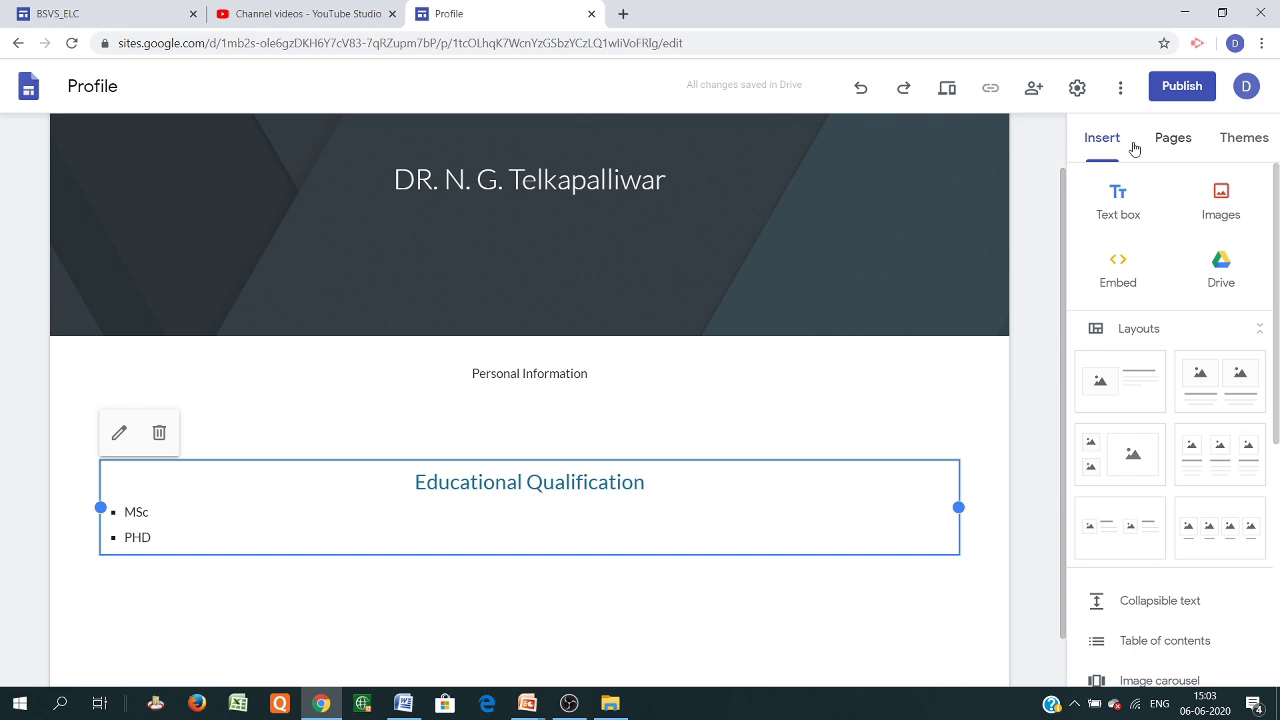
{"action": "left_click", "coordinate": [1118, 200]}
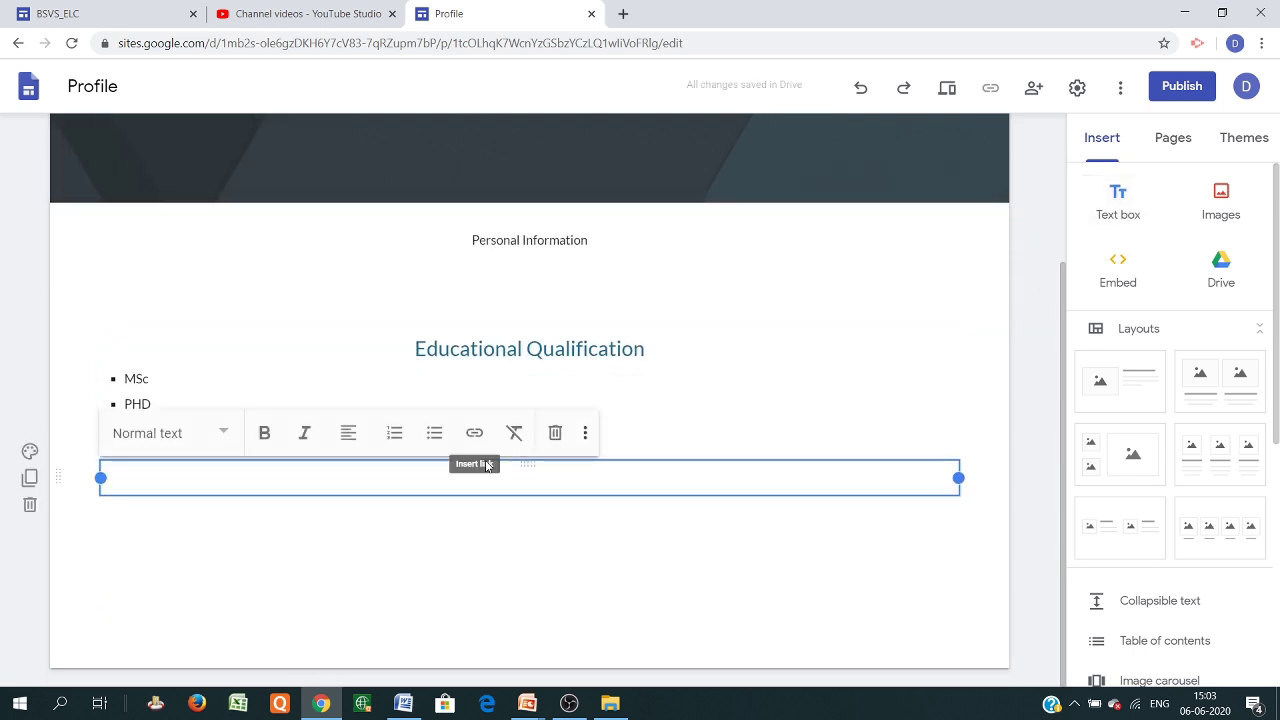
Write a 'Research Paper' bulleted list with entries 1, 2 and 3
{"action": "type", "text": "R"}
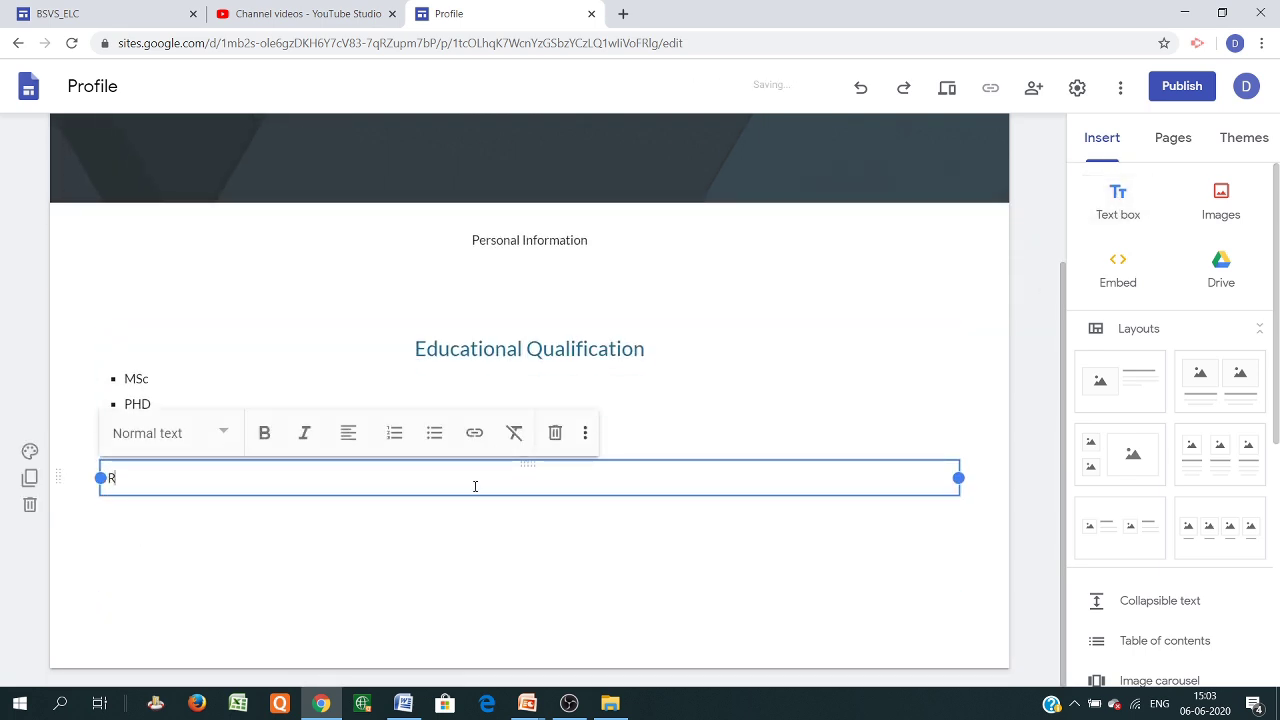
{"action": "type", "text": "esearch"}
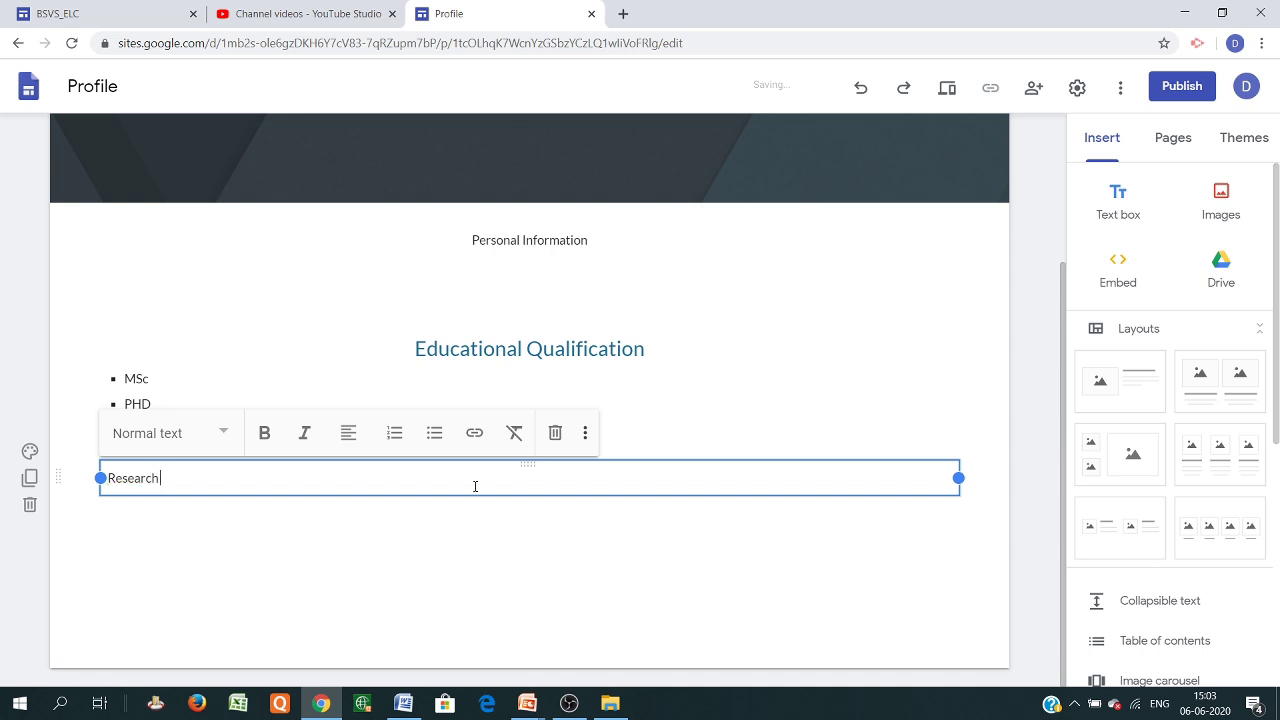
{"action": "type", "text": " Papers"}
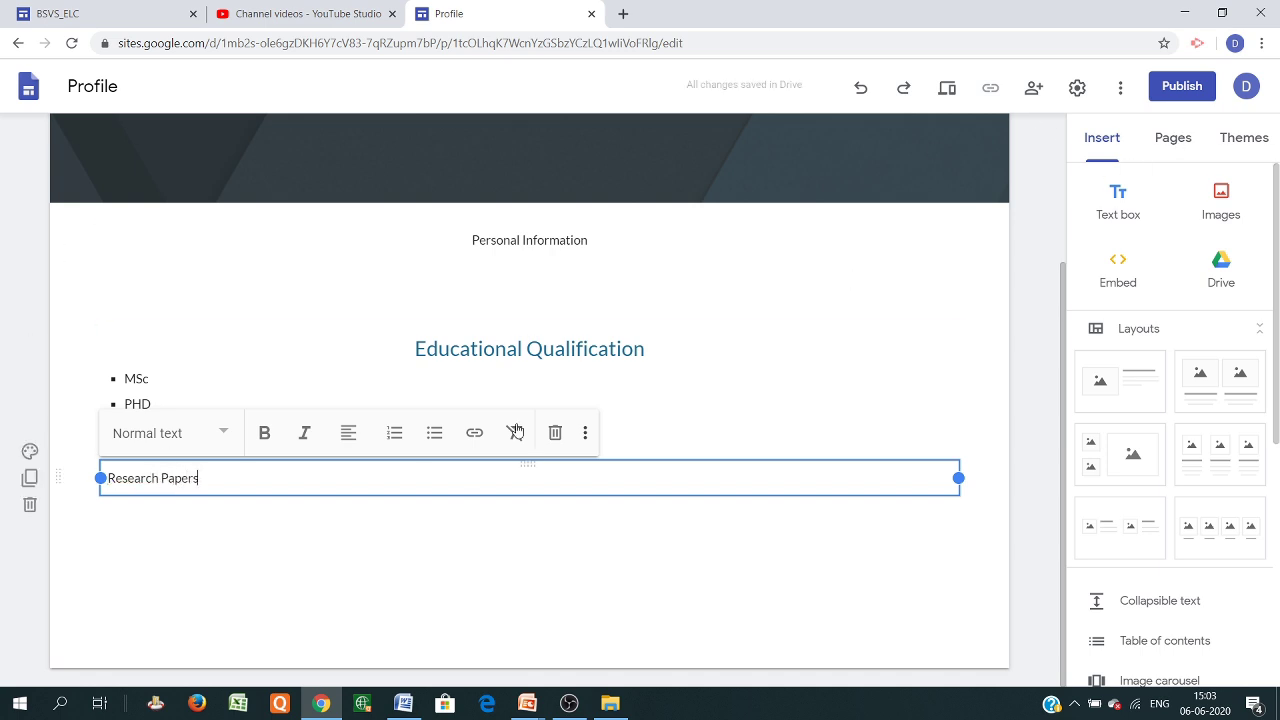
{"action": "left_click", "coordinate": [434, 432]}
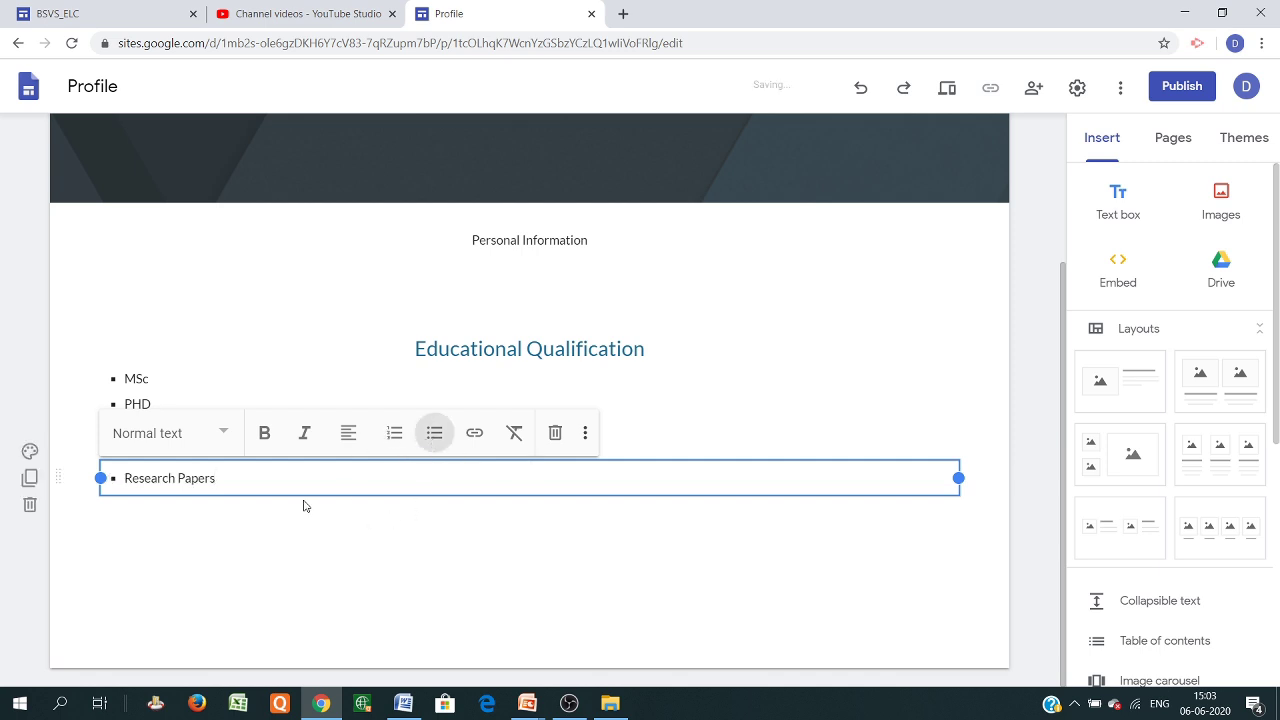
{"action": "key", "text": "Return"}
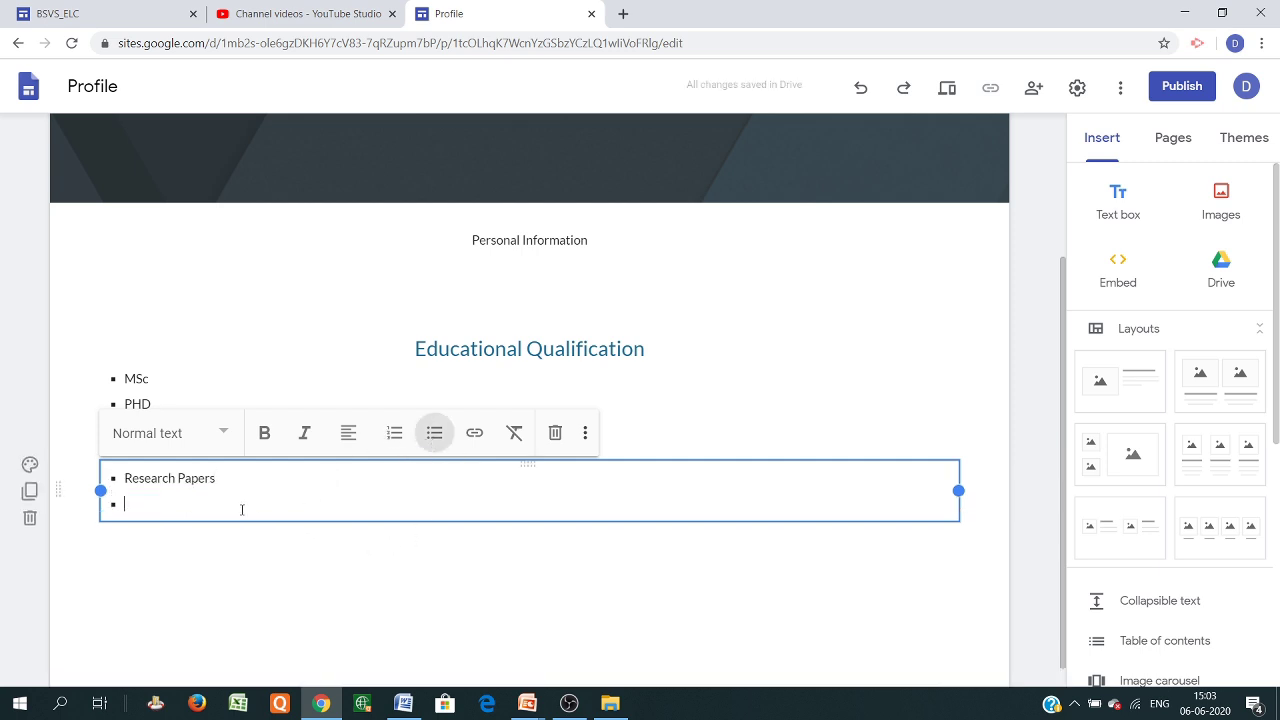
{"action": "type", "text": "1"}
{"action": "key", "text": "Return"}
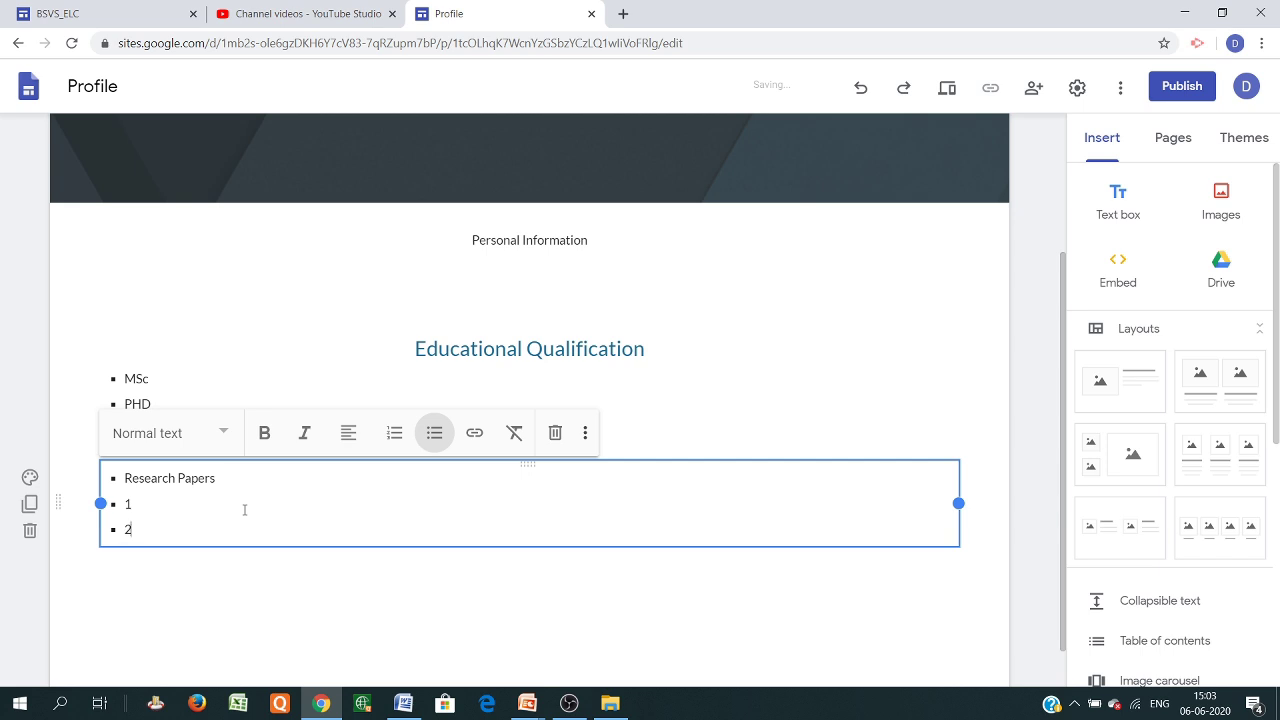
{"action": "type", "text": "2"}
{"action": "key", "text": "Return"}
{"action": "type", "text": "3"}
{"action": "key", "text": "Return"}
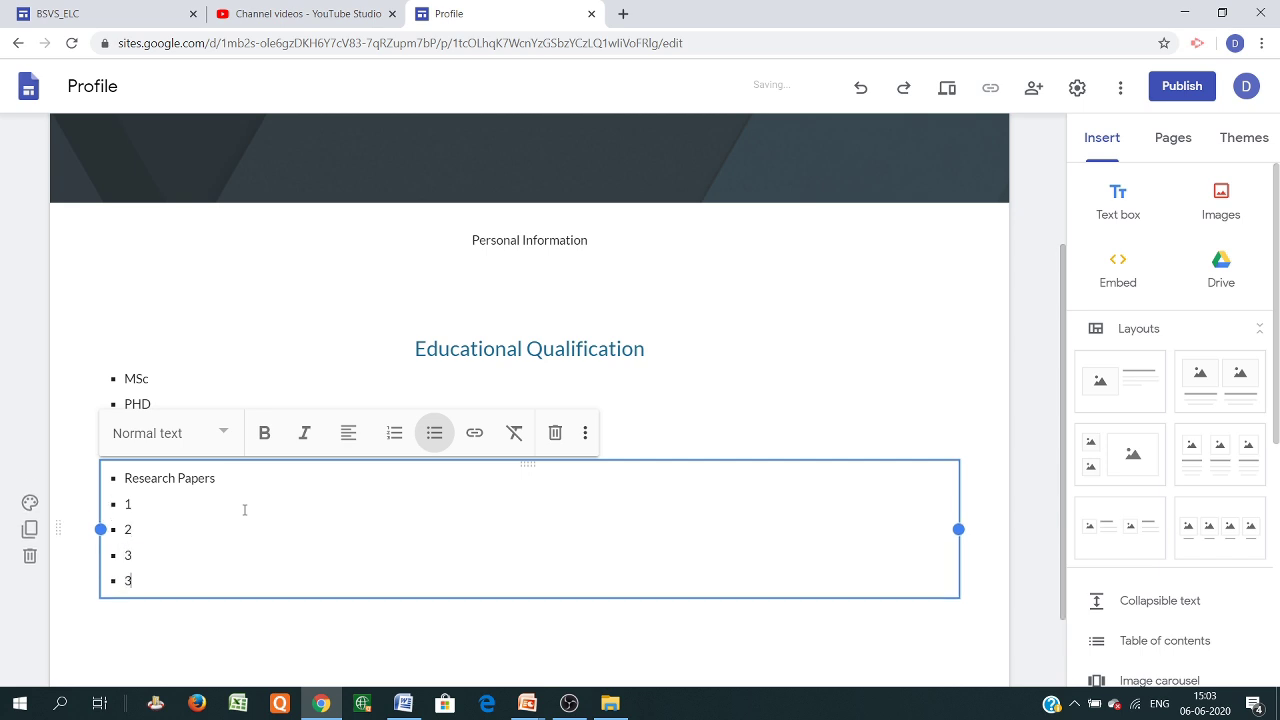
Add a new text box below the list reading 'Project Complete'
{"action": "left_click", "coordinate": [1117, 198]}
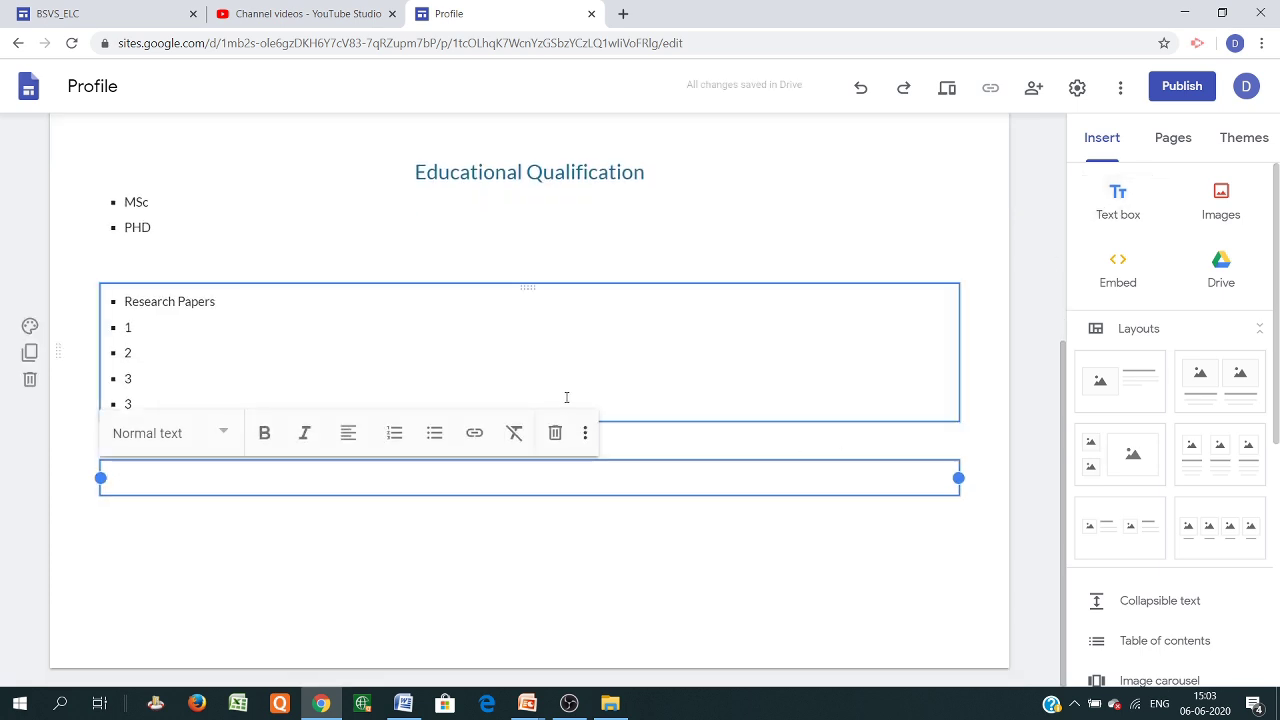
{"action": "type", "text": "Proje"}
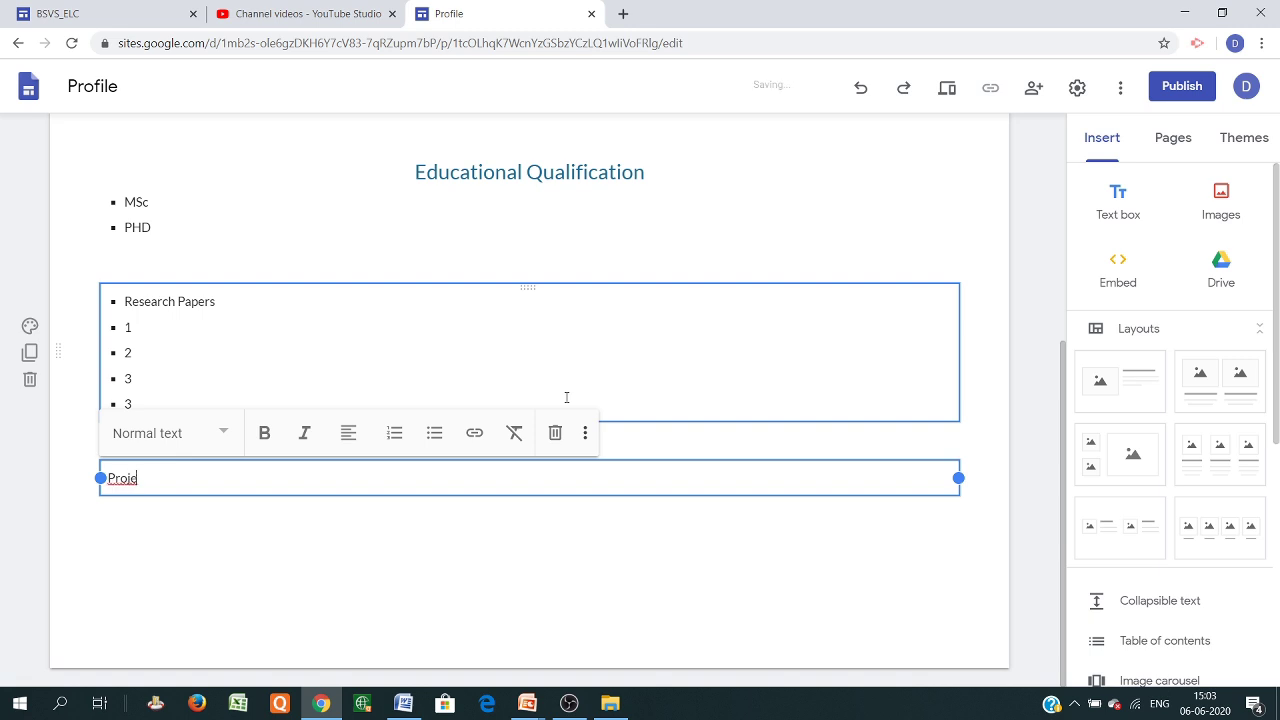
{"action": "type", "text": "ct Completed"}
{"action": "scroll", "coordinate": [434, 426], "scroll_direction": "up", "scroll_amount": 4}
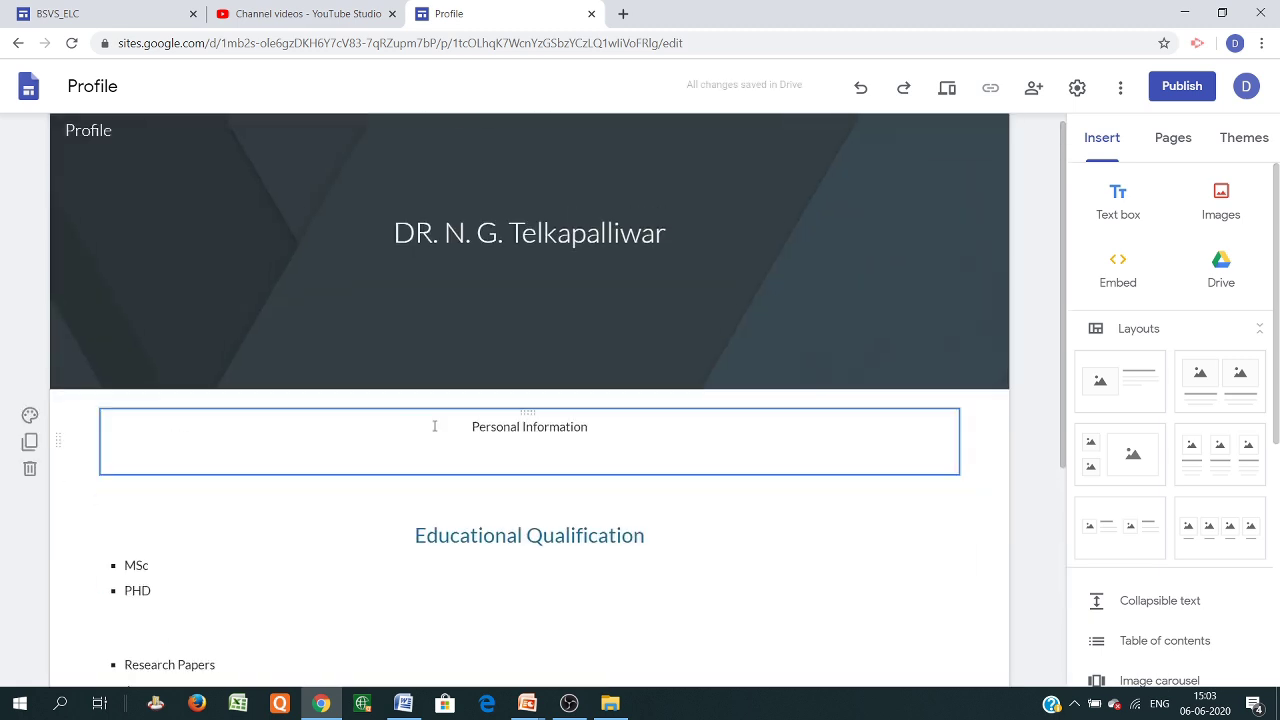
{"action": "scroll", "coordinate": [508, 457], "scroll_direction": "down", "scroll_amount": 3}
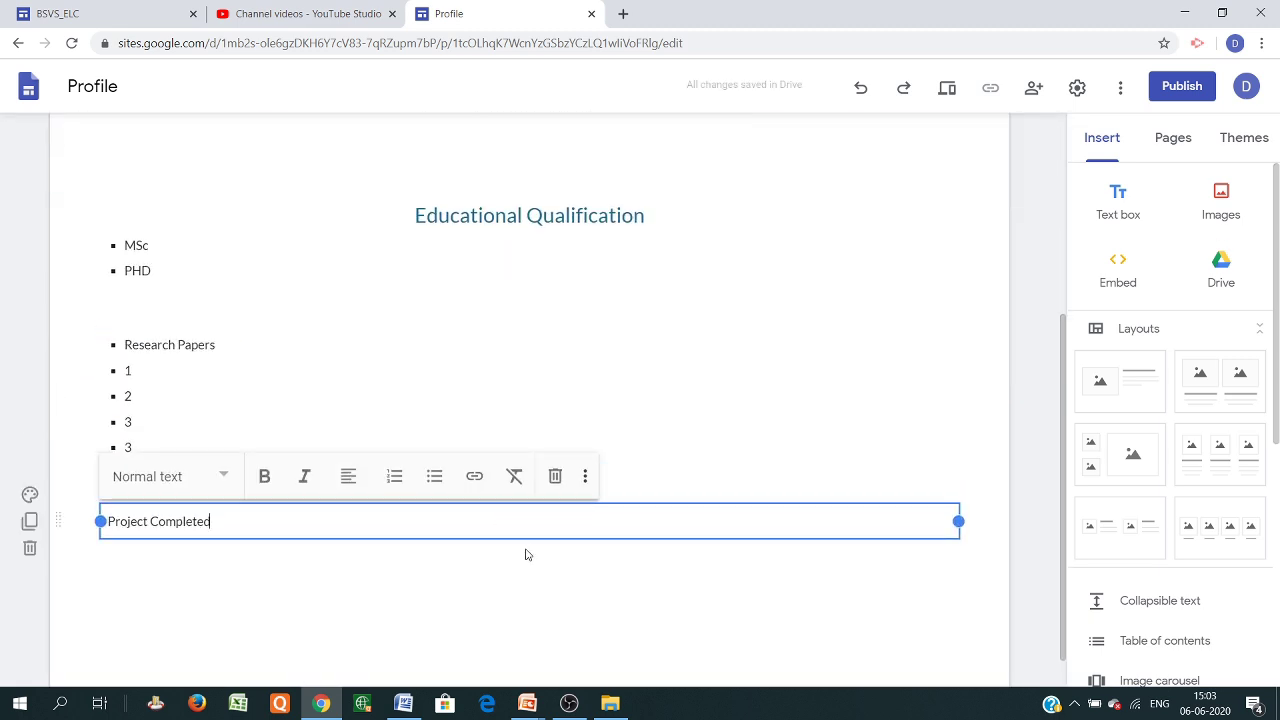
{"action": "scroll", "coordinate": [527, 554], "scroll_direction": "up", "scroll_amount": 3}
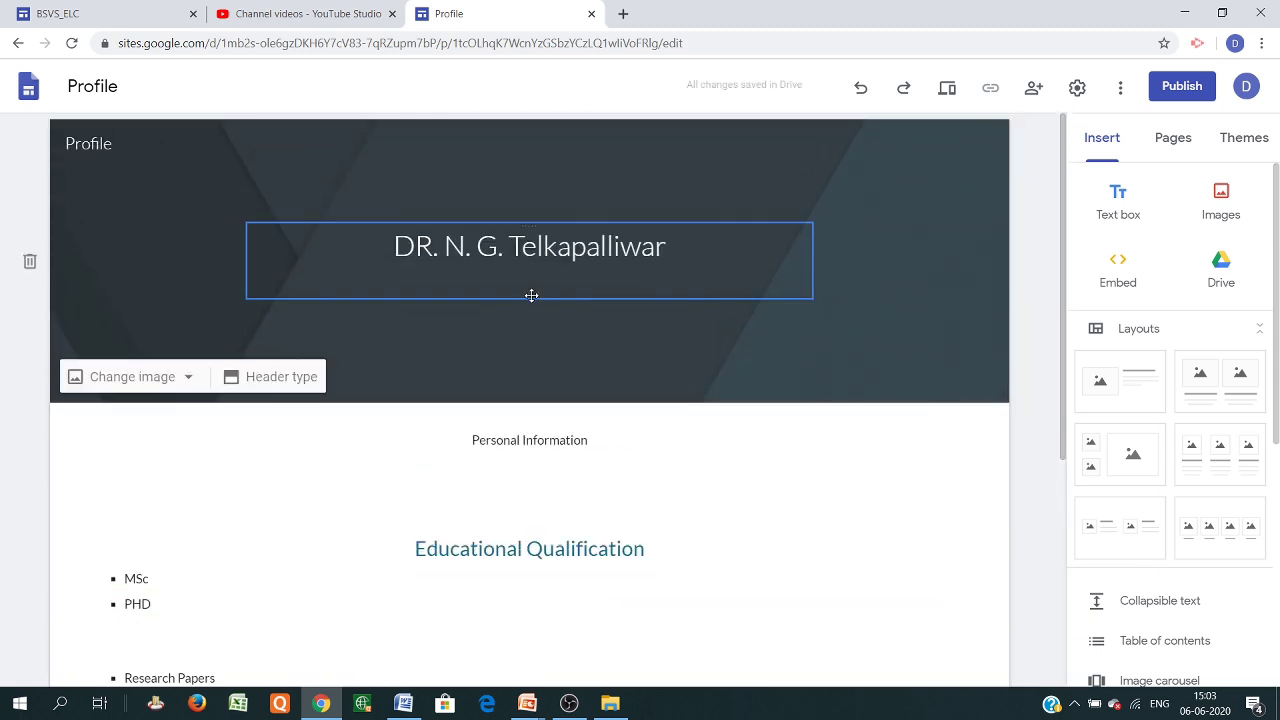
Create a new site page named 'Courses'
{"action": "left_click", "coordinate": [1168, 141]}
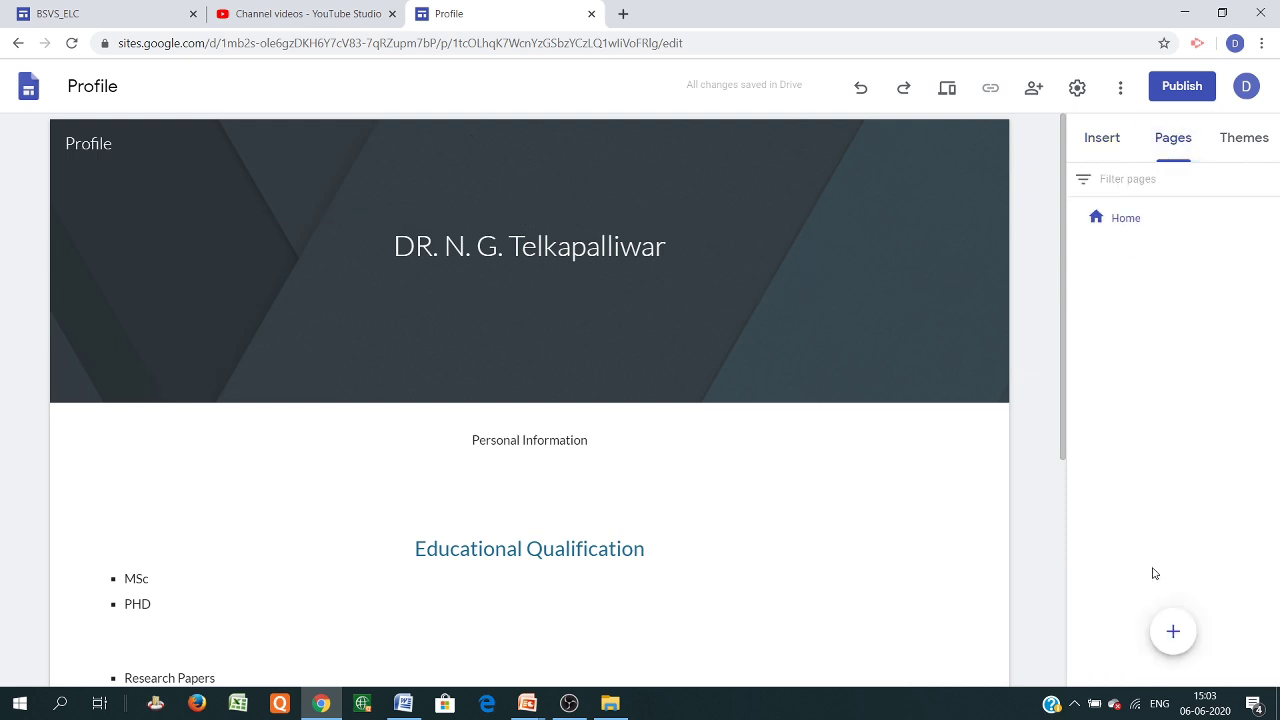
{"action": "mouse_move", "coordinate": [1177, 640]}
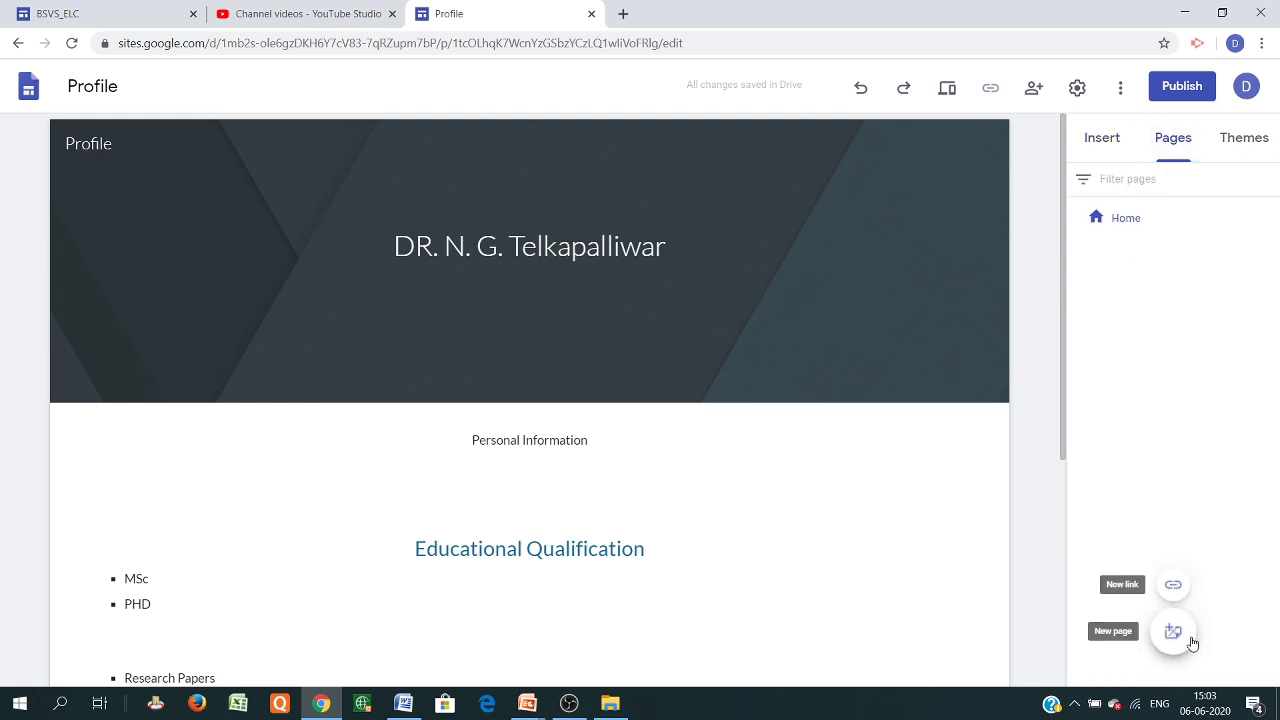
{"action": "left_click", "coordinate": [1173, 631]}
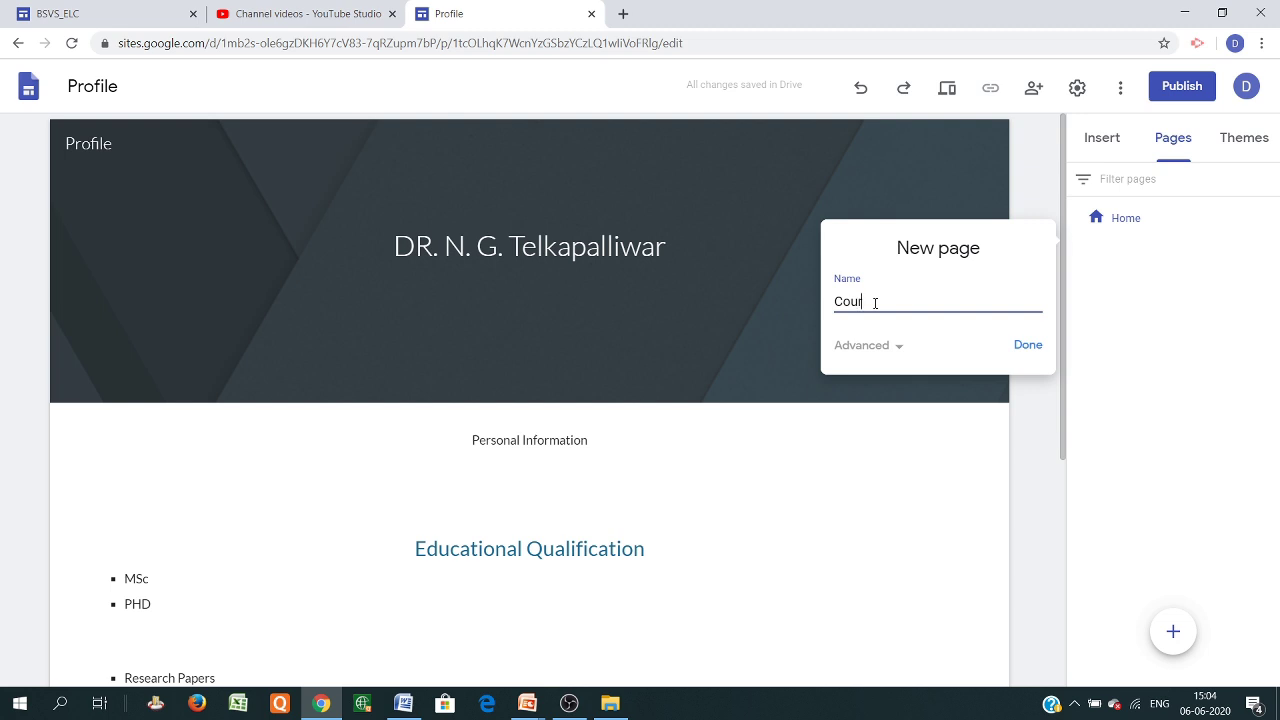
{"action": "left_click", "coordinate": [1028, 346]}
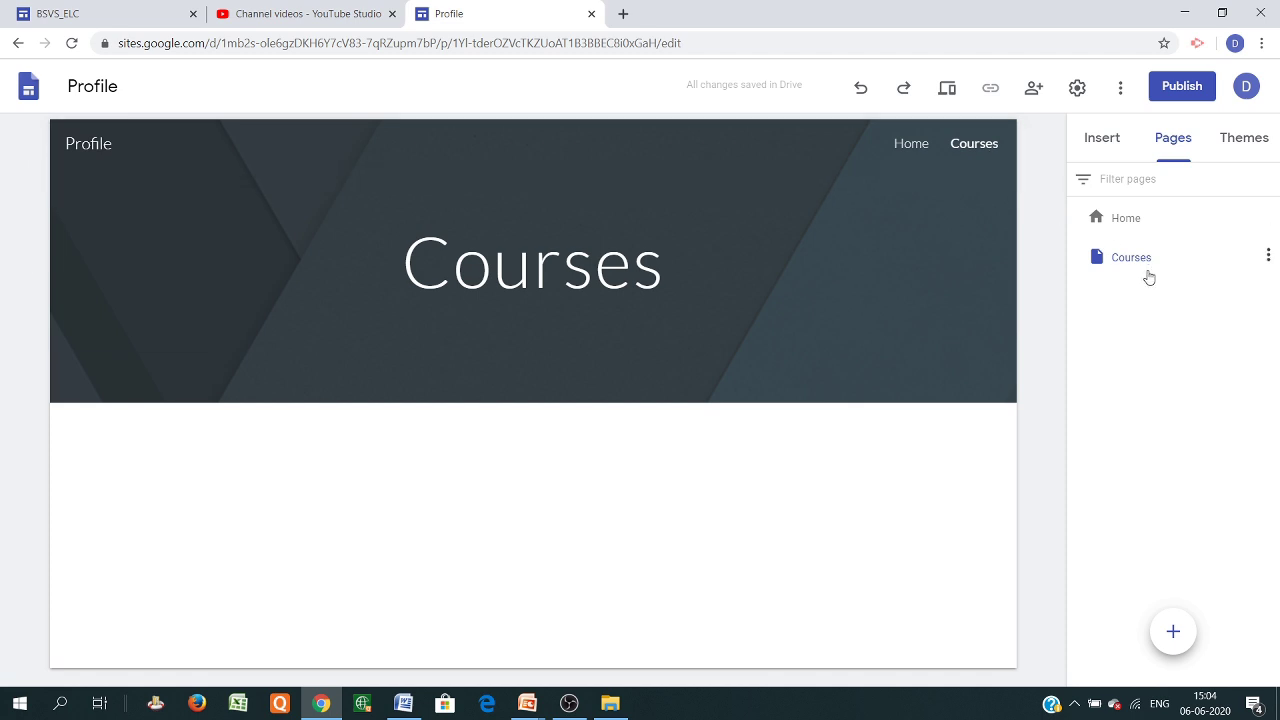
Create a 'Materials' page and open it for editing with the insert options shown
{"action": "mouse_move", "coordinate": [1185, 652]}
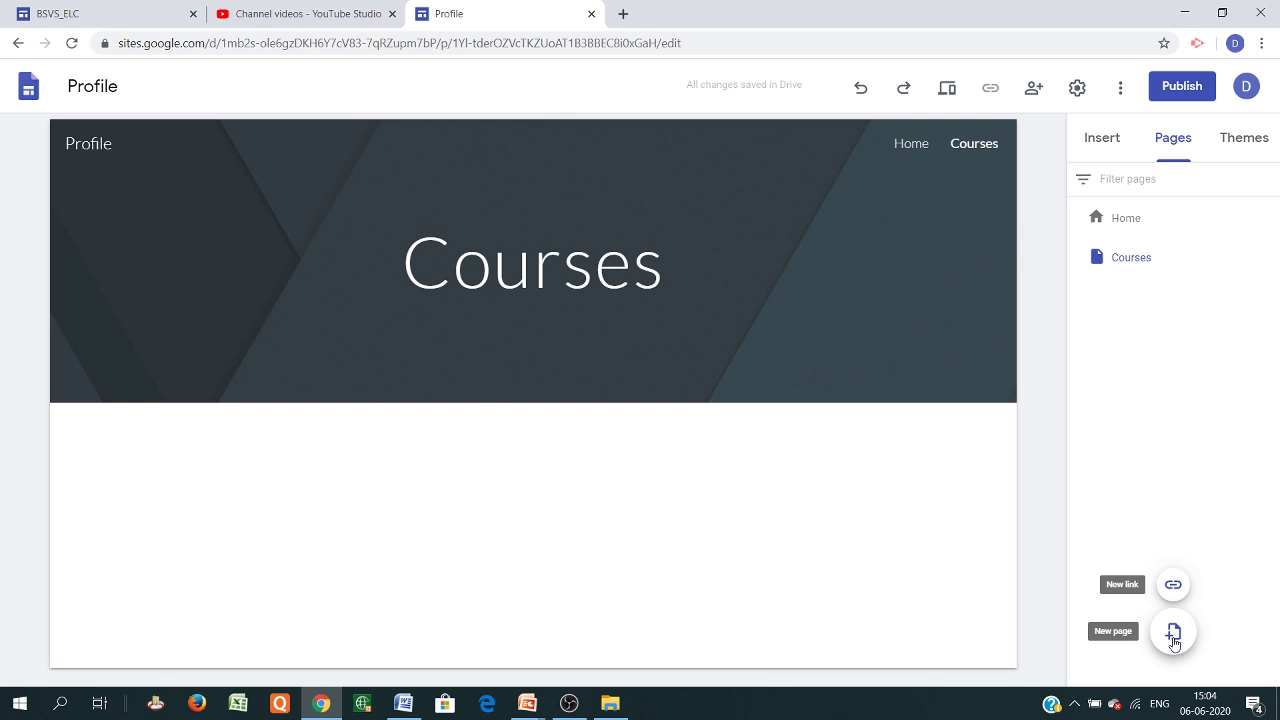
{"action": "left_click", "coordinate": [1174, 633]}
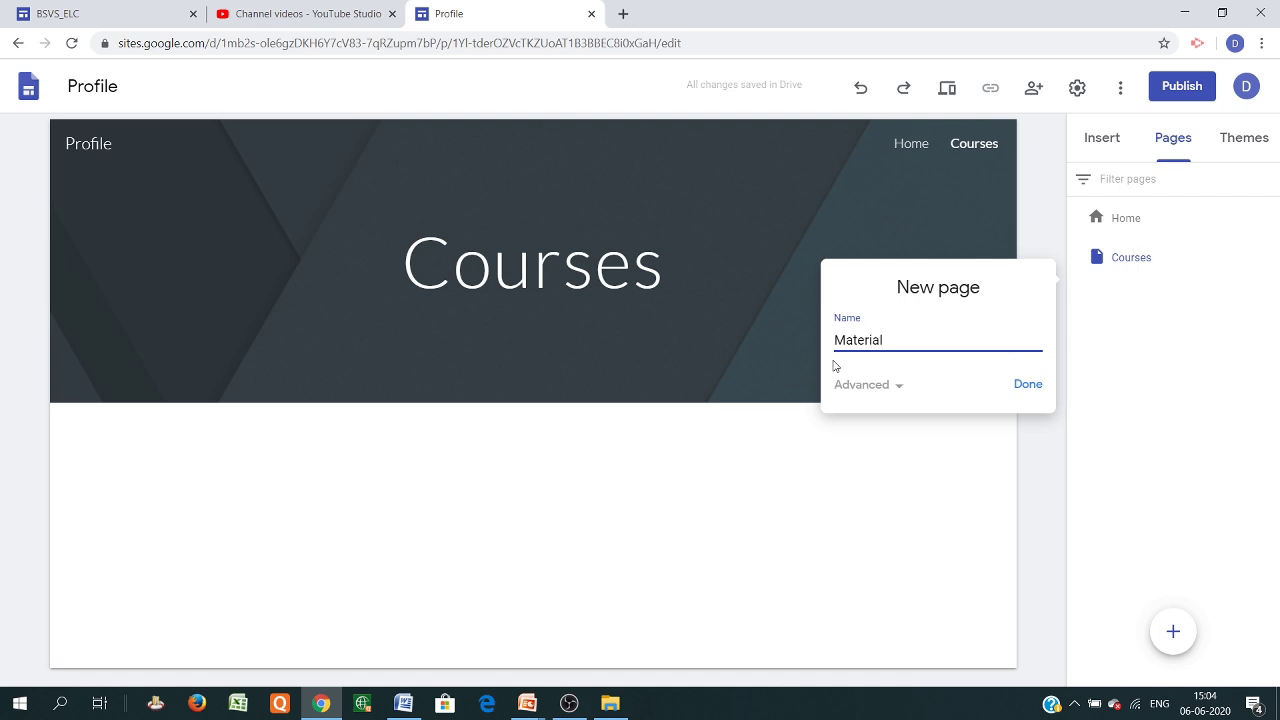
{"action": "left_click", "coordinate": [1027, 386]}
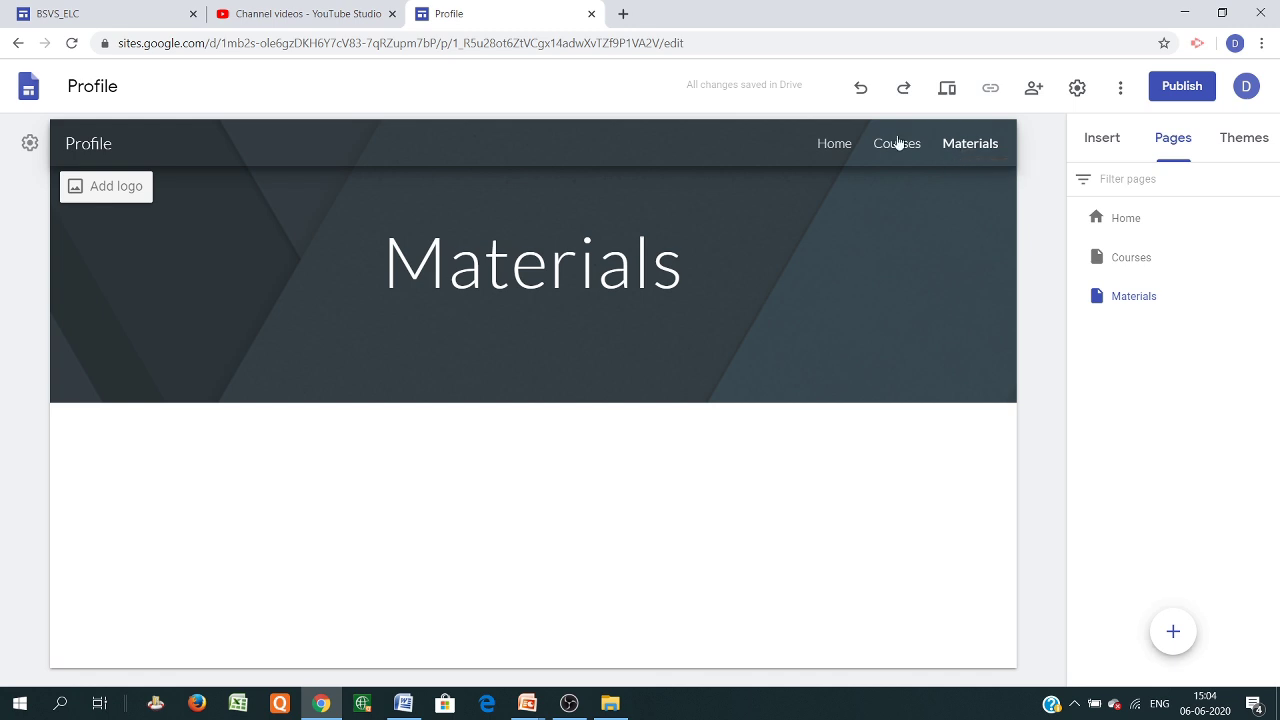
{"action": "left_click", "coordinate": [898, 143]}
{"action": "left_click", "coordinate": [964, 150]}
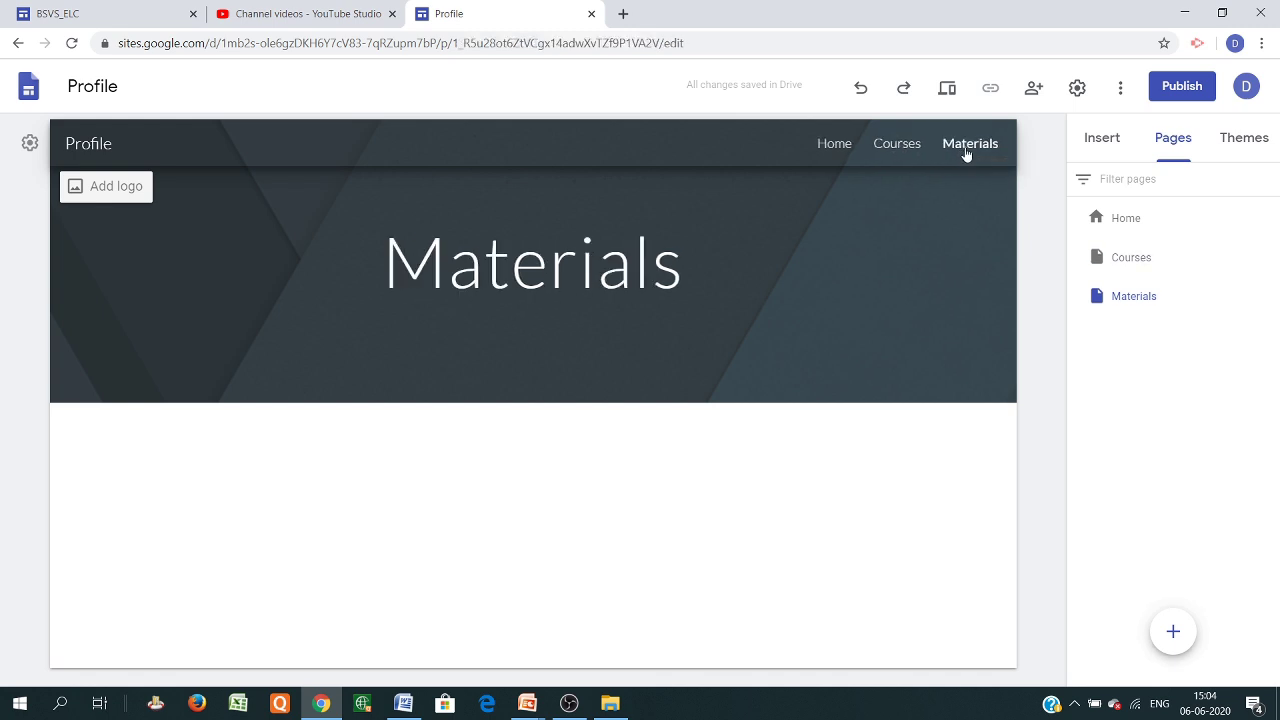
{"action": "left_click", "coordinate": [1101, 145]}
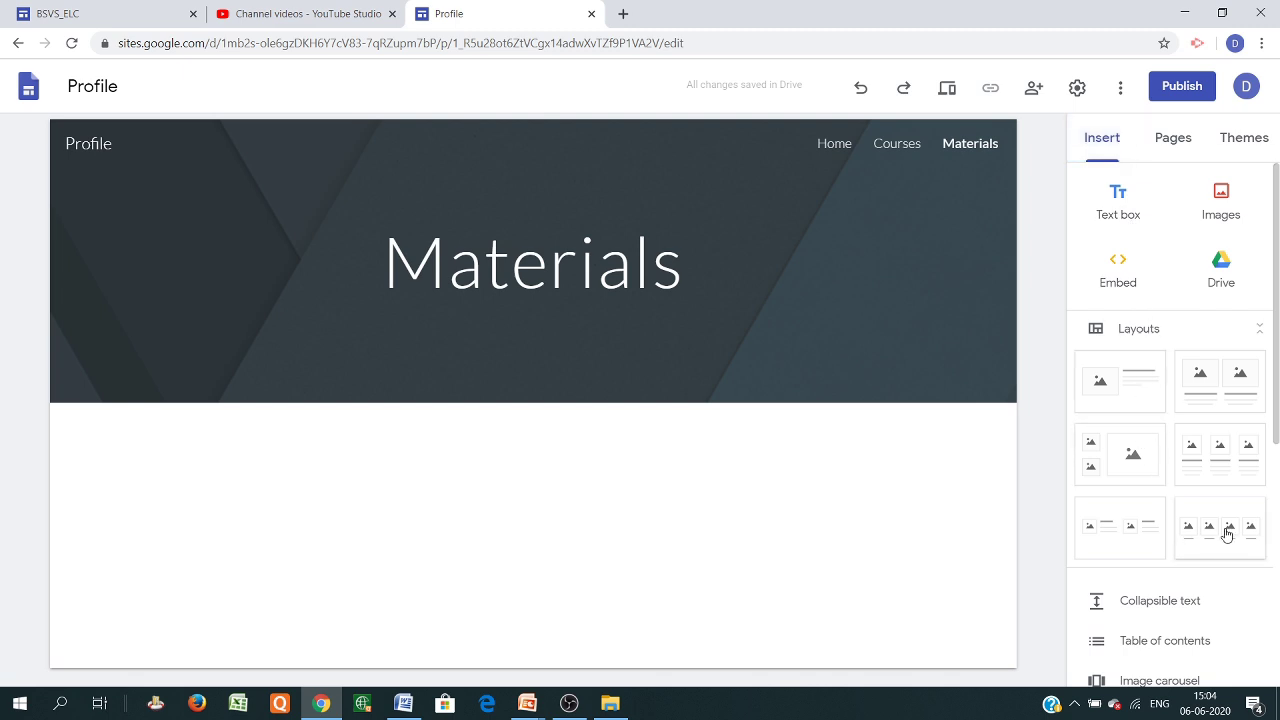
Add a four-image layout section and choose YouTube for its third placeholder
{"action": "left_click", "coordinate": [1227, 534]}
{"action": "scroll", "coordinate": [566, 431], "scroll_direction": "down", "scroll_amount": 2}
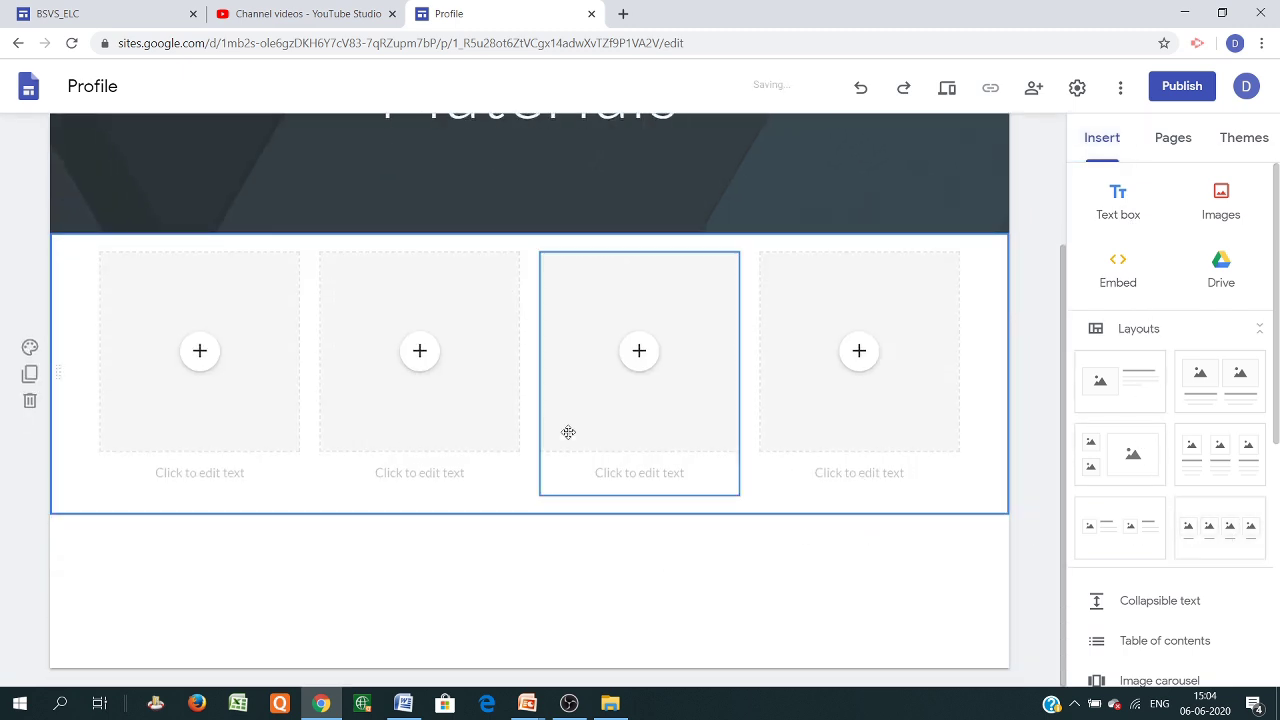
{"action": "left_click", "coordinate": [200, 360]}
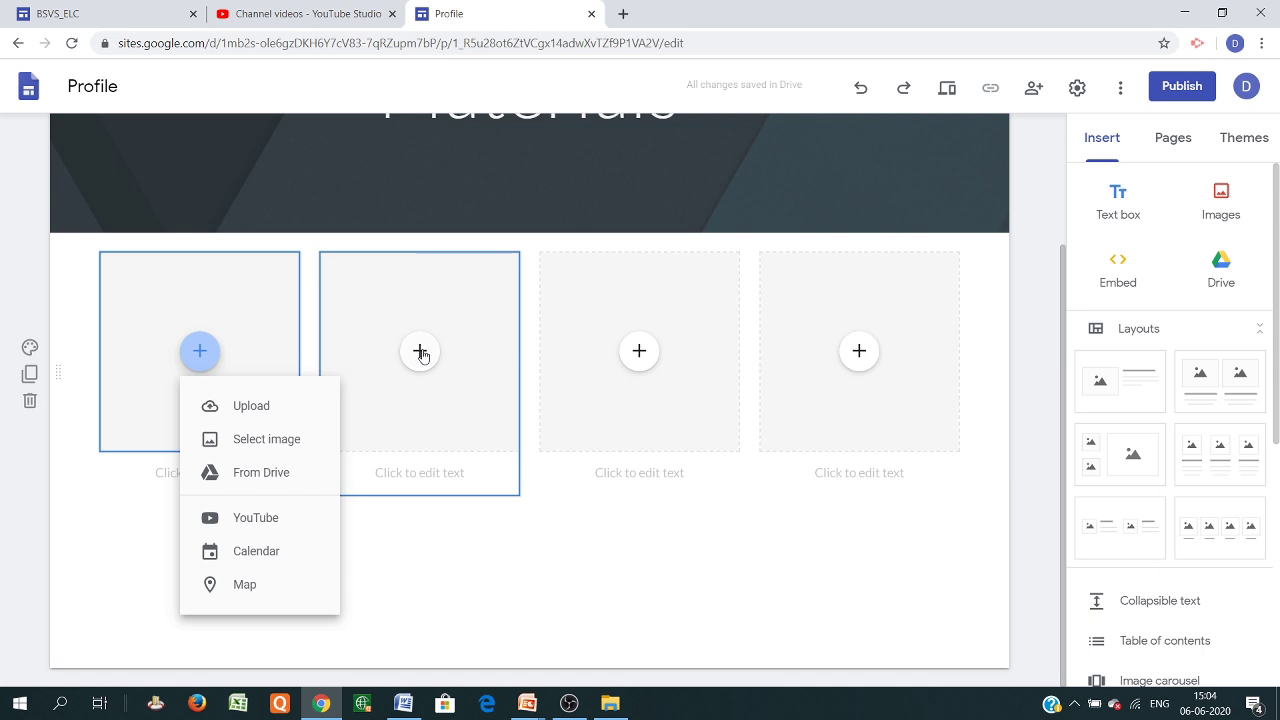
{"action": "left_click", "coordinate": [640, 352]}
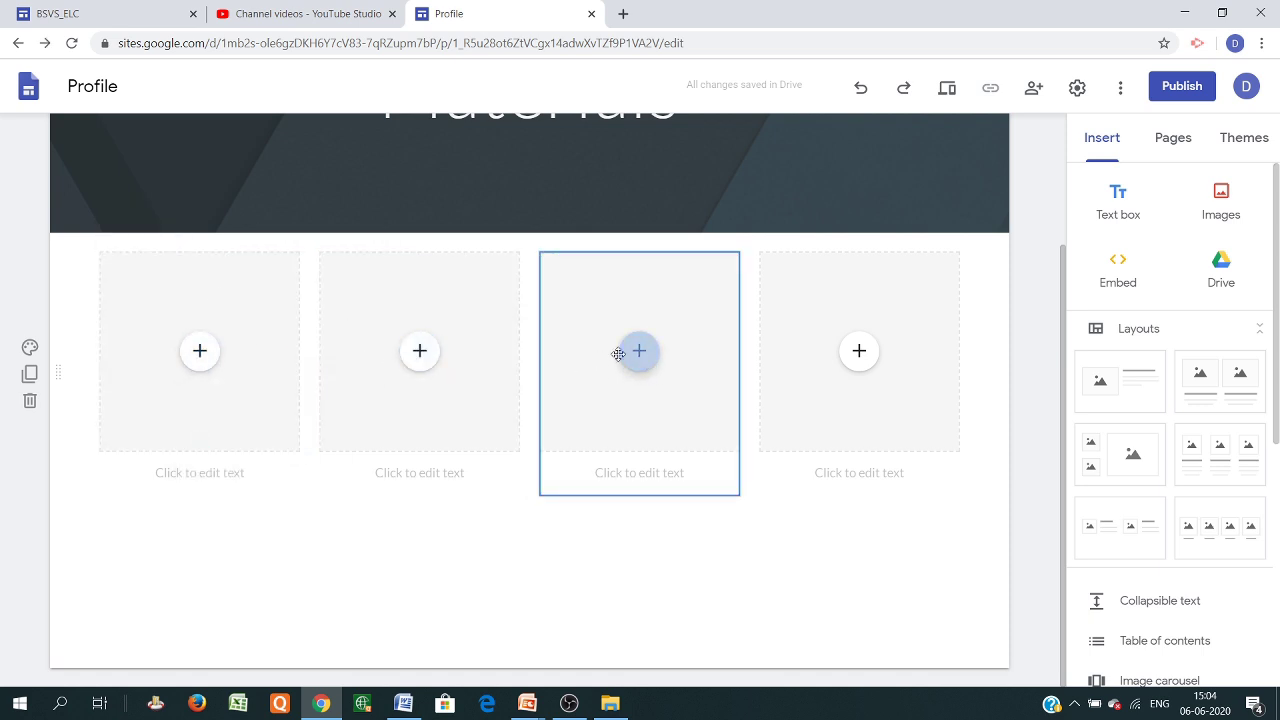
{"action": "left_click", "coordinate": [644, 362]}
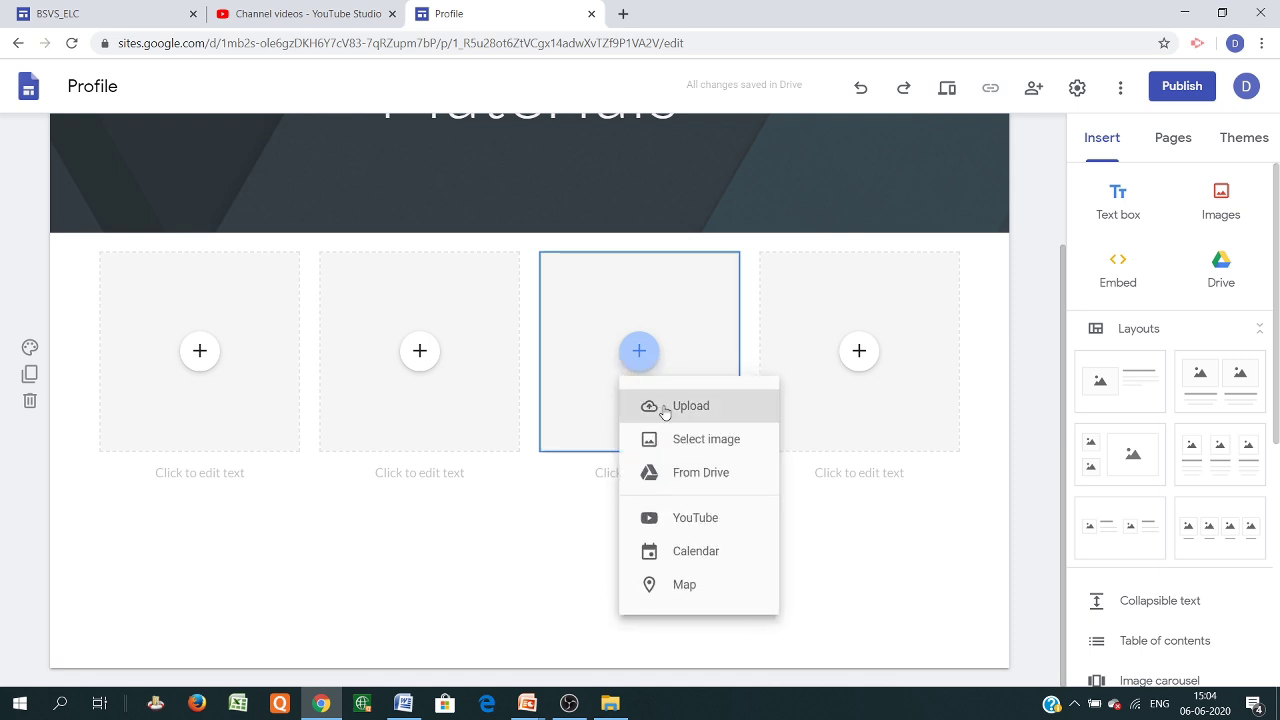
{"action": "left_click", "coordinate": [686, 520]}
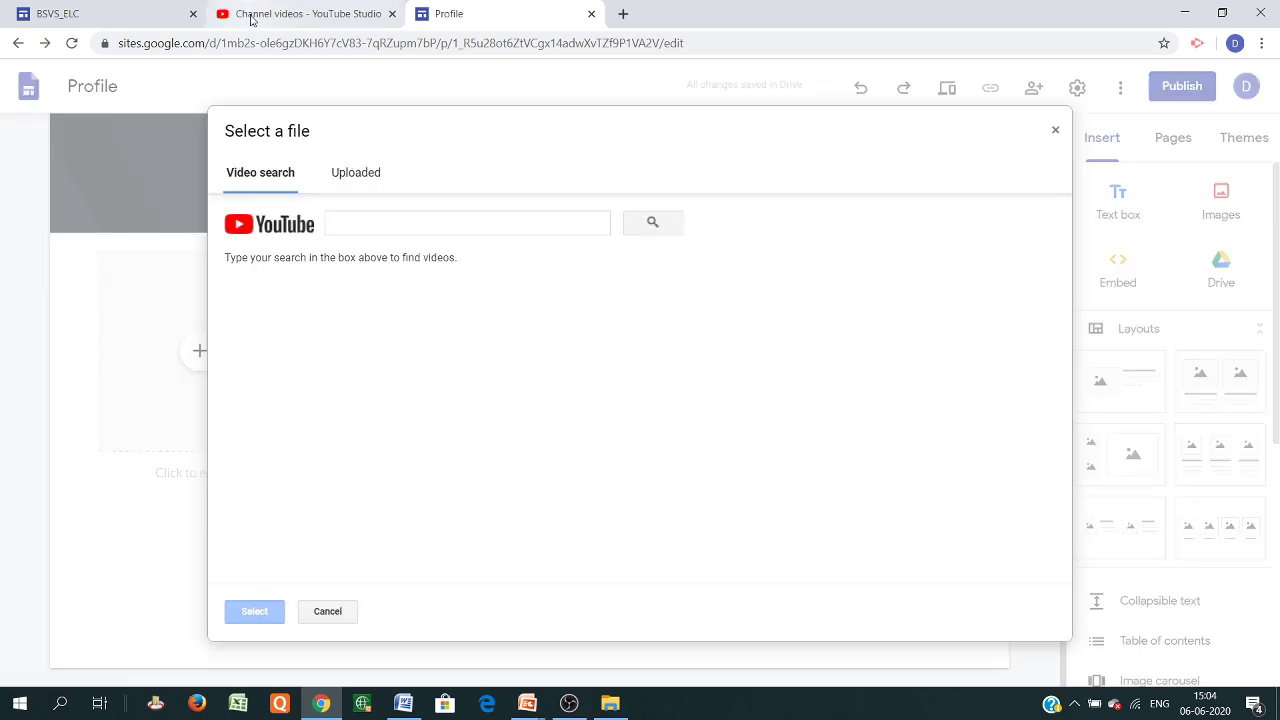
Copy the newest video's shareable link from YouTube Studio and return to the site editor
{"action": "left_click", "coordinate": [250, 17]}
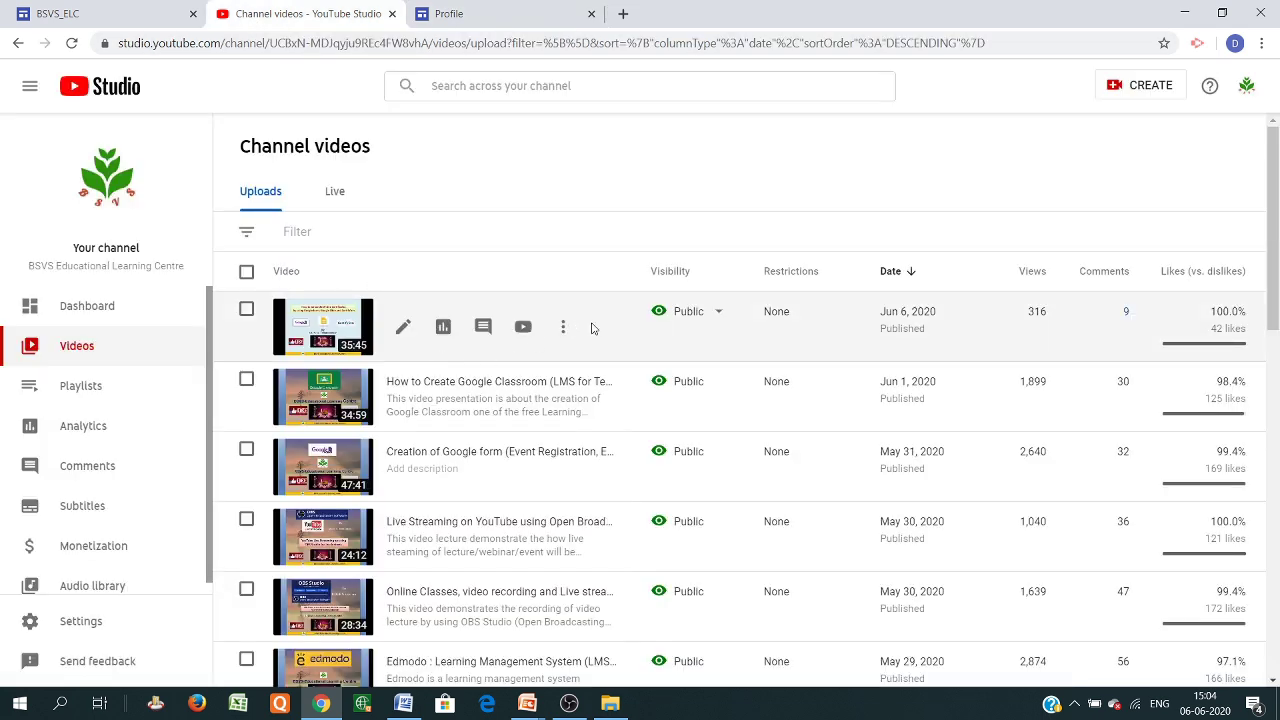
{"action": "left_click", "coordinate": [564, 330]}
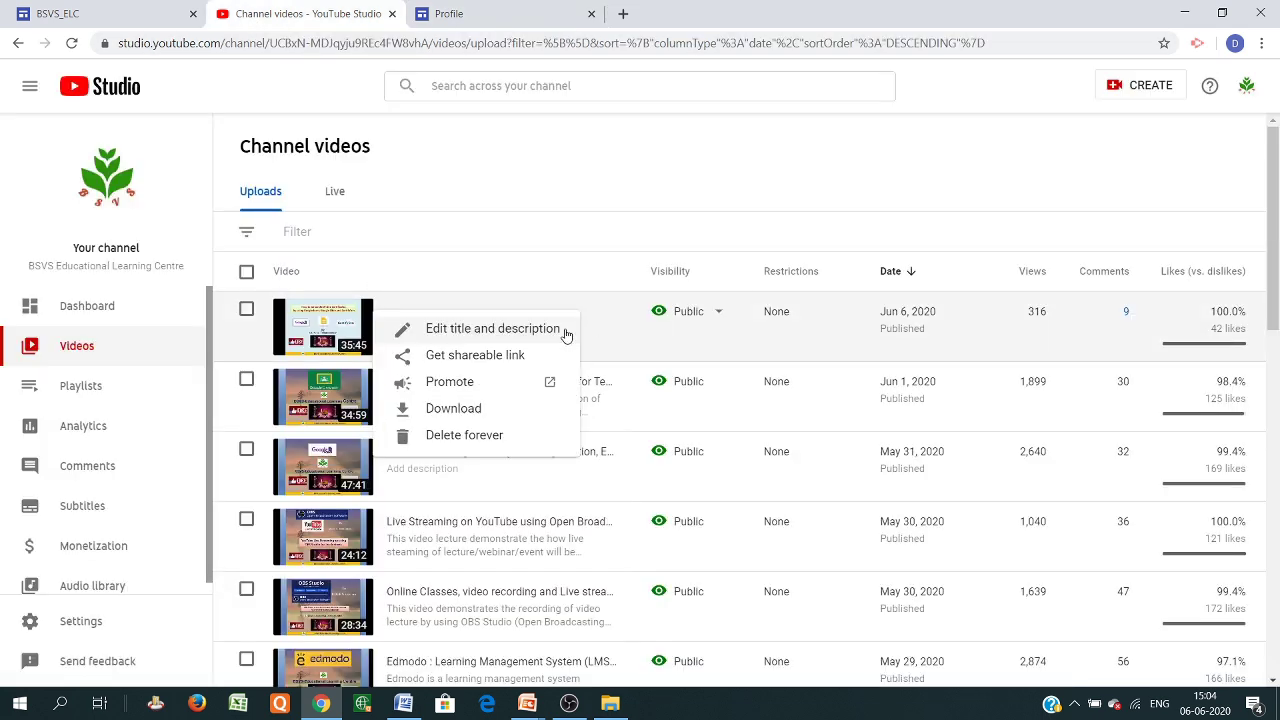
{"action": "left_click", "coordinate": [478, 356]}
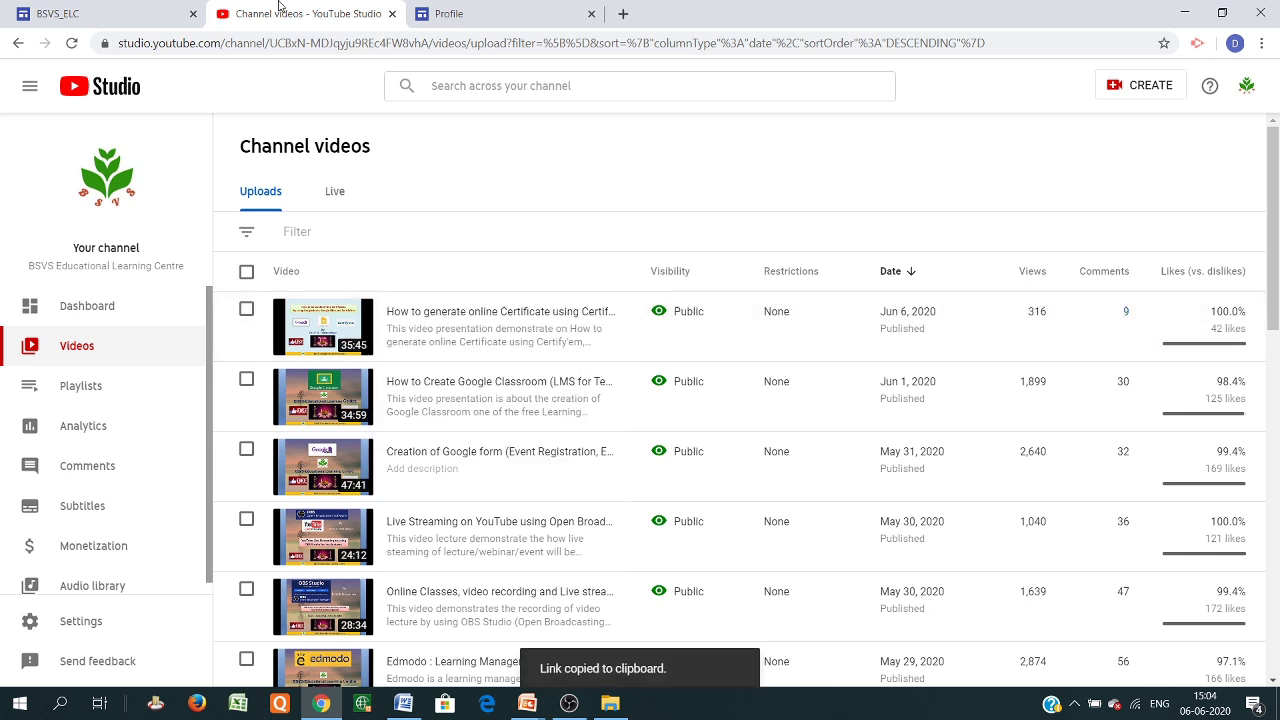
{"action": "left_click", "coordinate": [445, 16]}
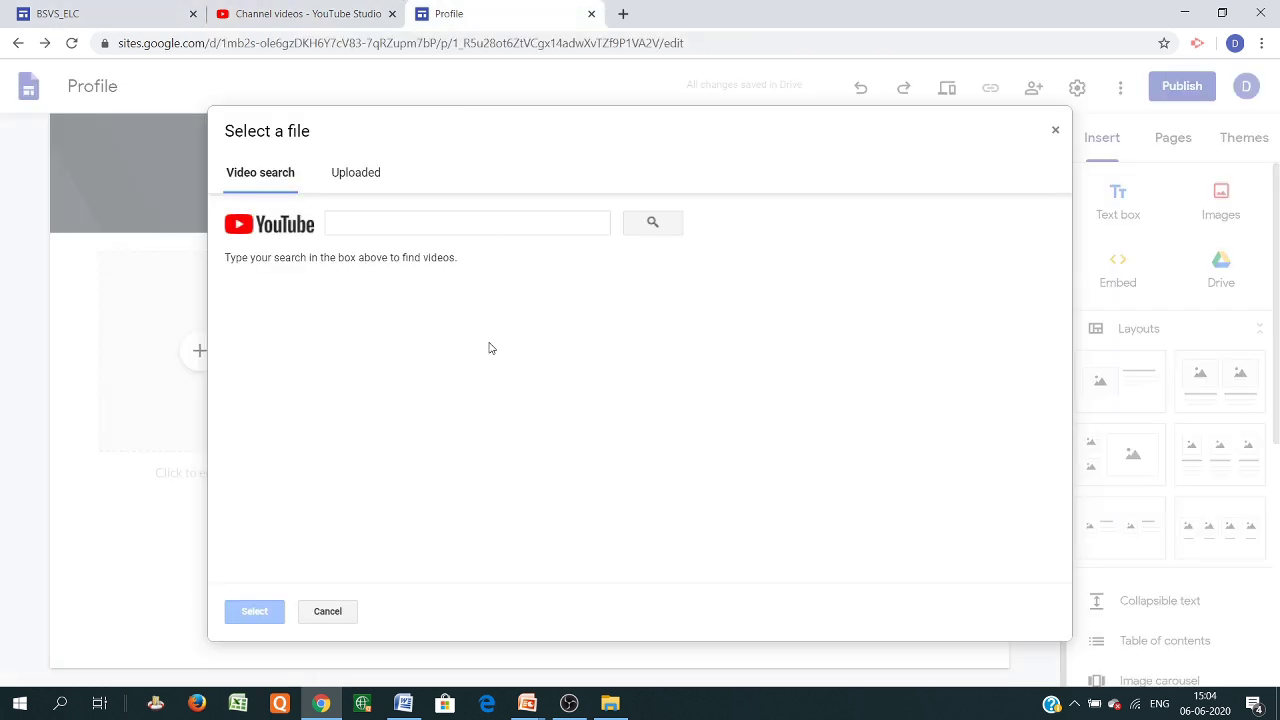
Paste the copied link and embed the 'How to generate online Certificate using Certify'em' video
{"action": "left_click", "coordinate": [435, 218]}
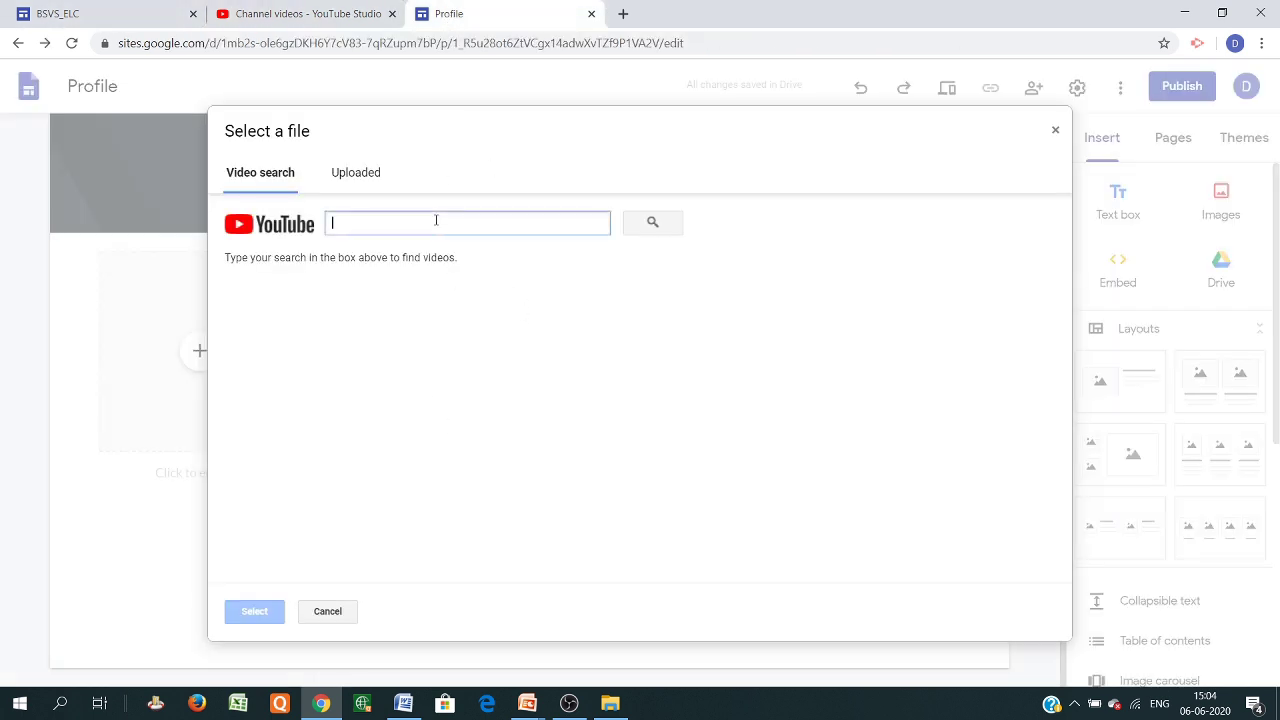
{"action": "key", "text": "ctrl+v"}
{"action": "left_click", "coordinate": [651, 223]}
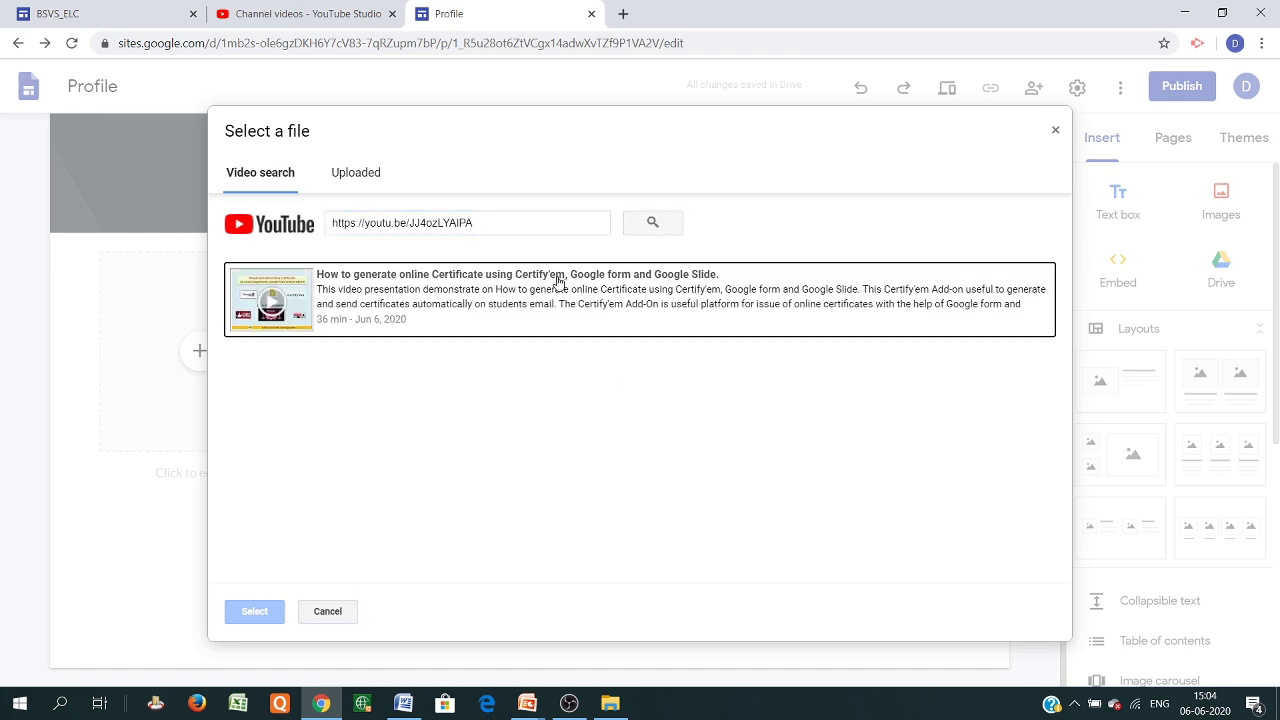
{"action": "left_click", "coordinate": [556, 275]}
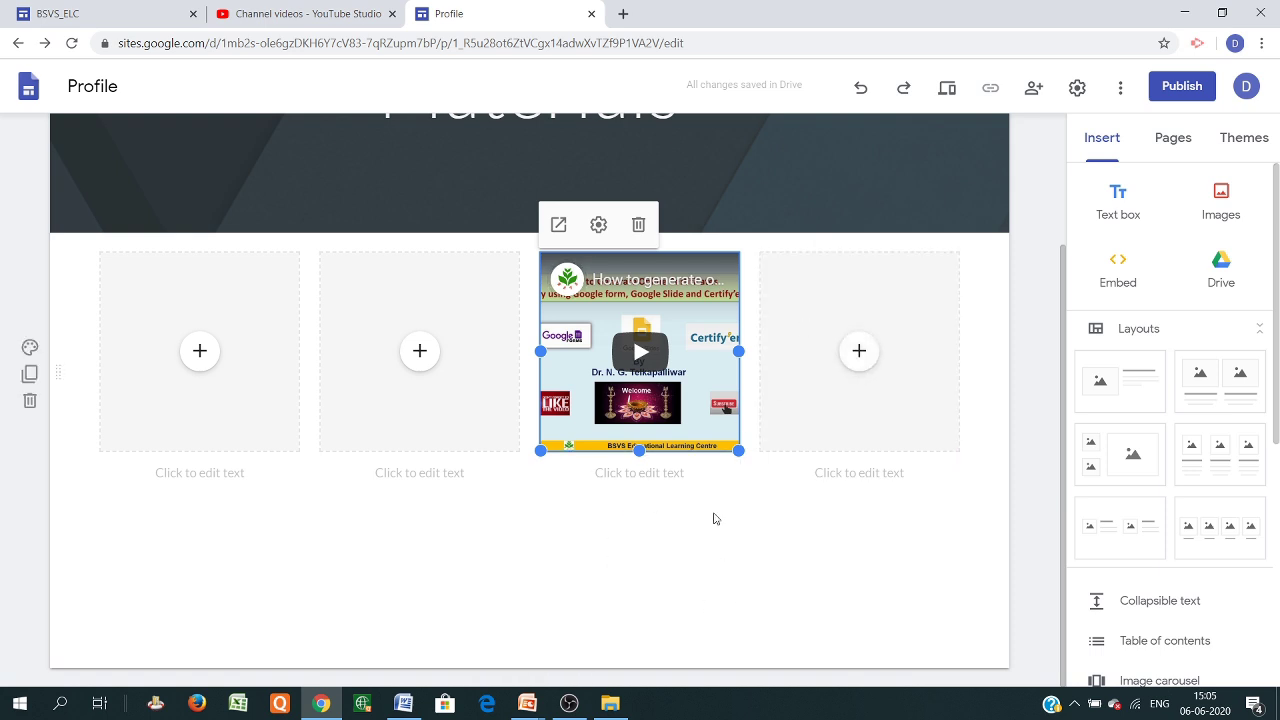
{"action": "scroll", "coordinate": [714, 518], "scroll_direction": "up", "scroll_amount": 2}
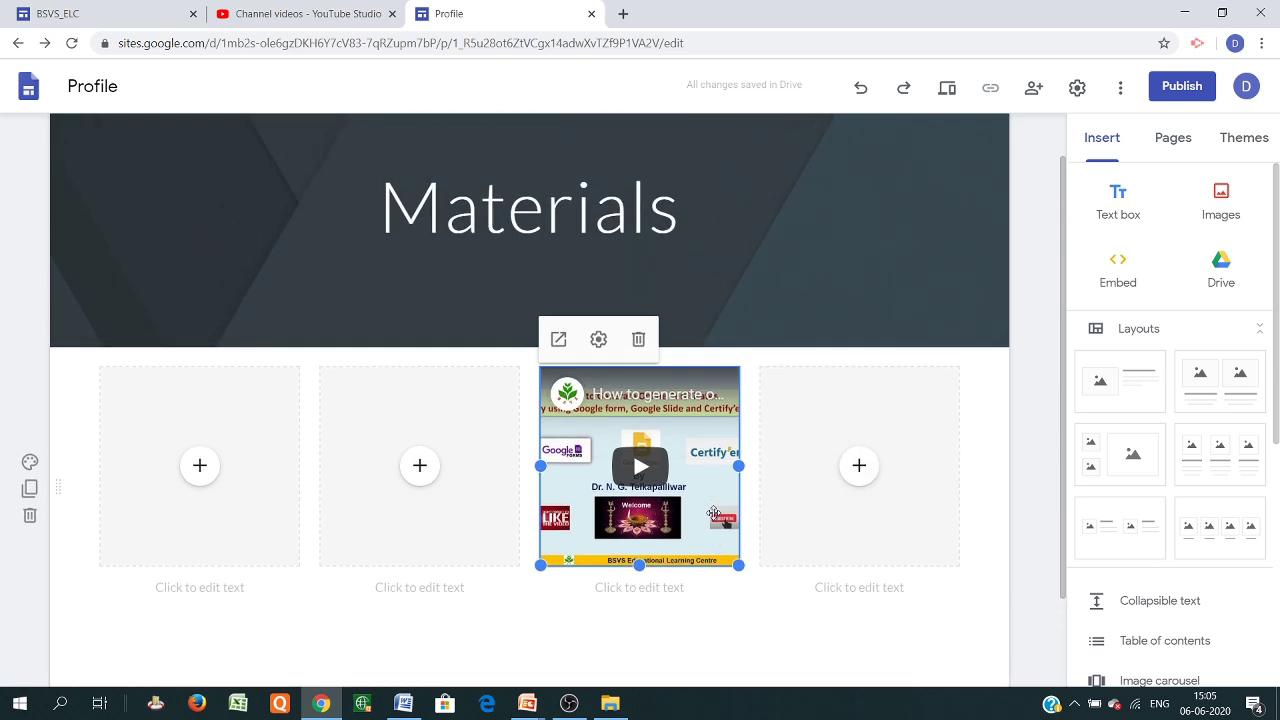
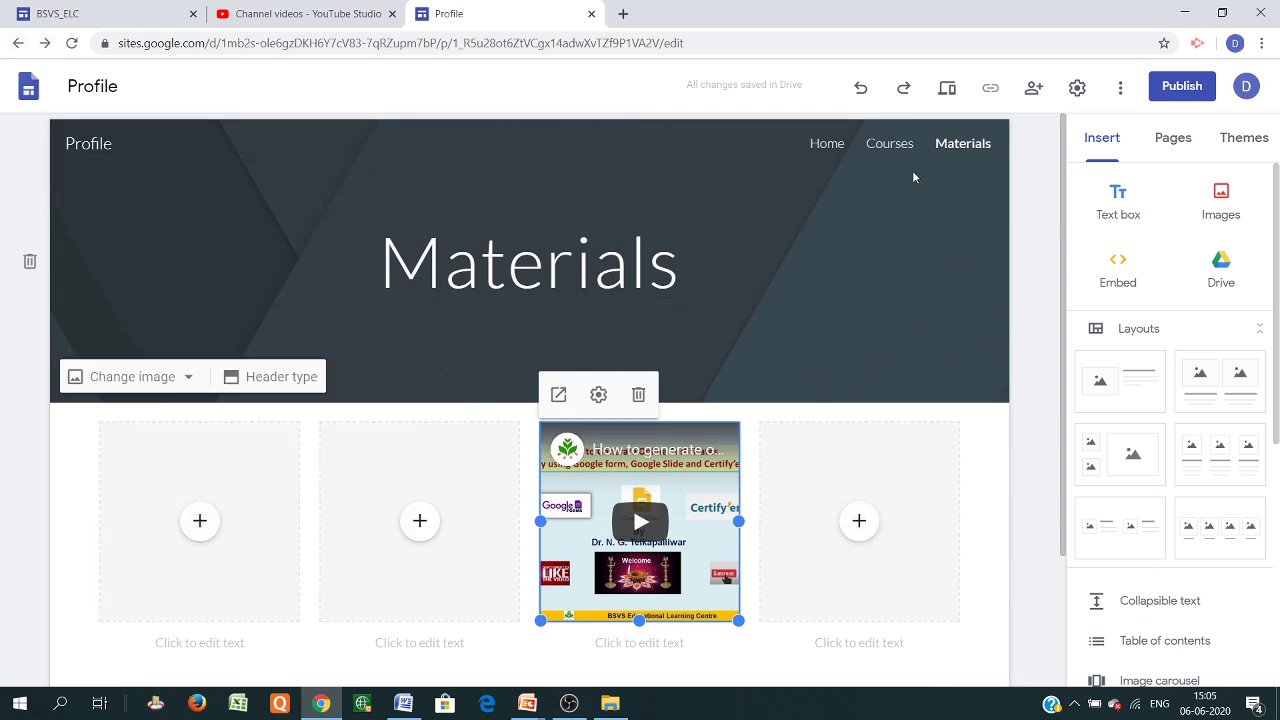
Create a new site page named Activities
{"action": "left_click", "coordinate": [1174, 140]}
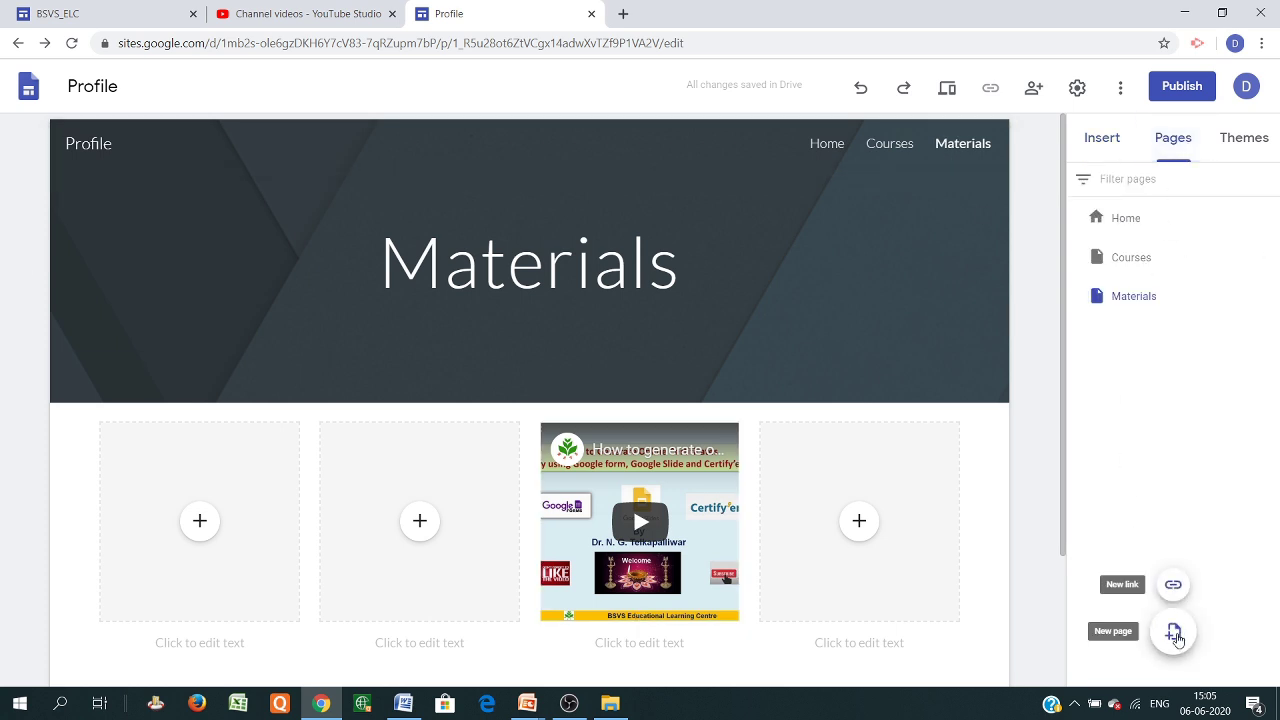
{"action": "left_click", "coordinate": [1175, 633]}
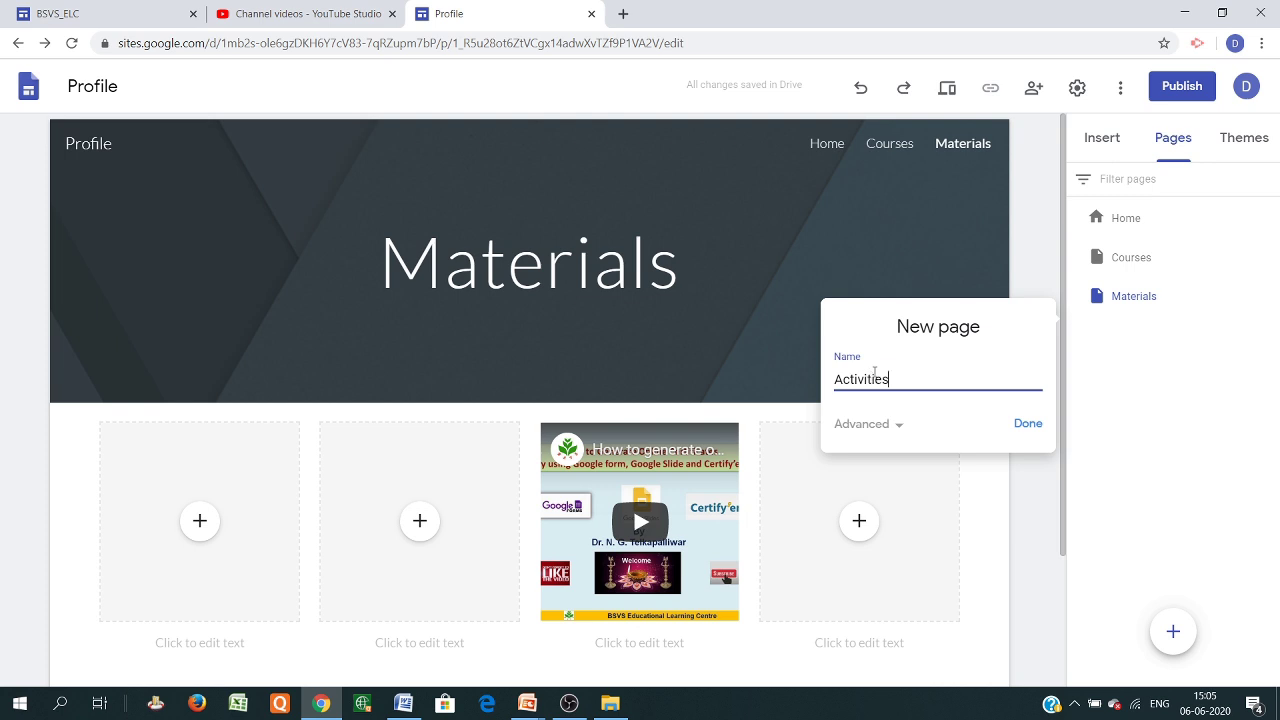
{"action": "left_click", "coordinate": [1026, 424]}
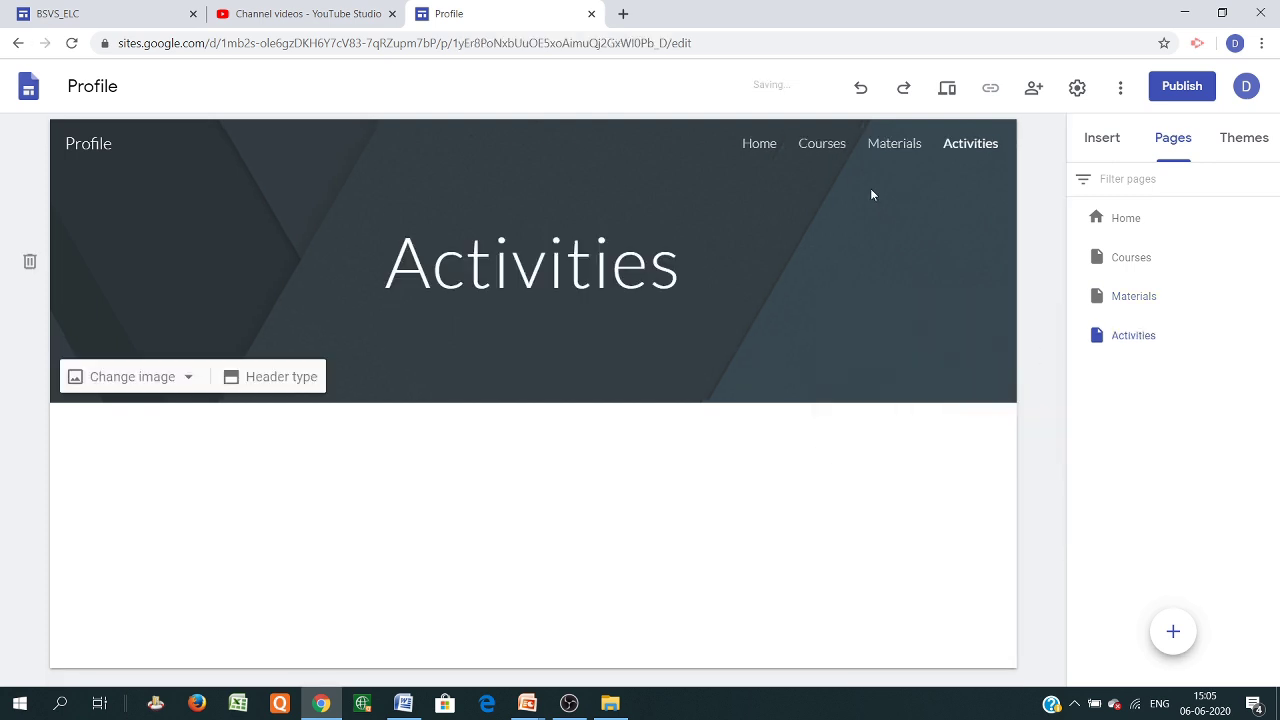
Check the Home, Courses, Materials and Activities pages, ending back on Home
{"action": "left_click", "coordinate": [774, 152]}
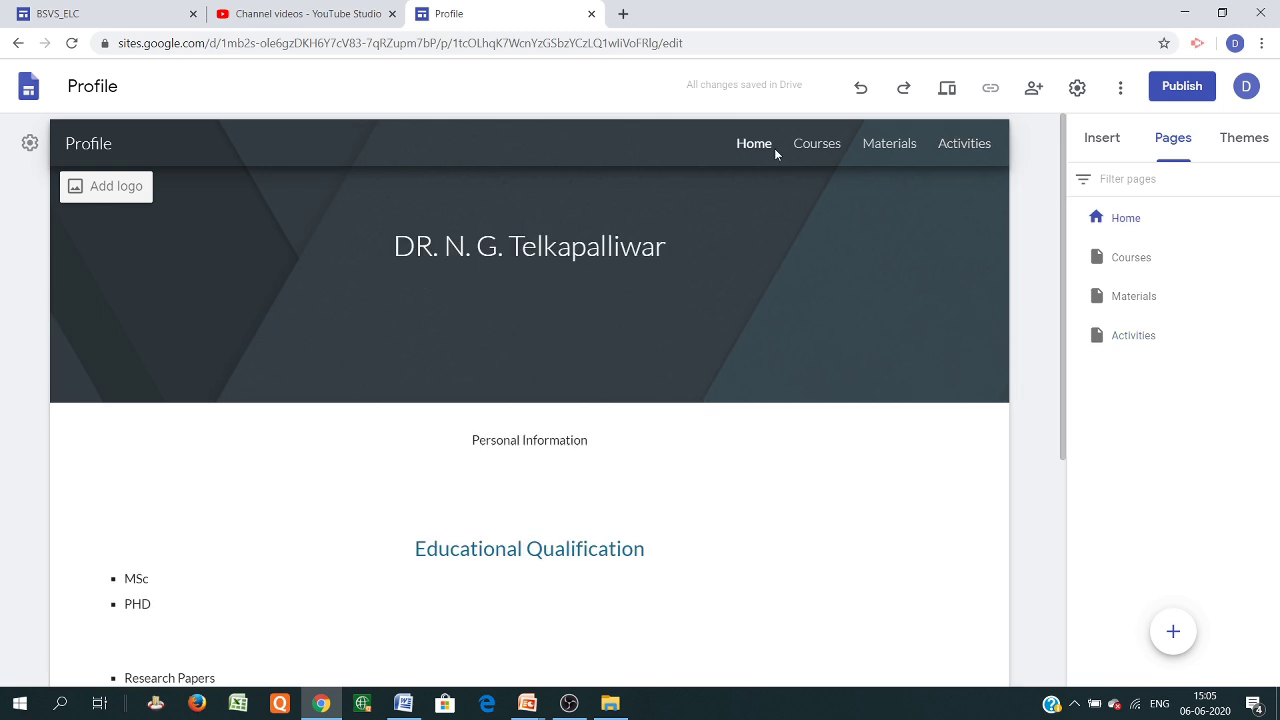
{"action": "left_click", "coordinate": [810, 148]}
{"action": "left_click", "coordinate": [895, 150]}
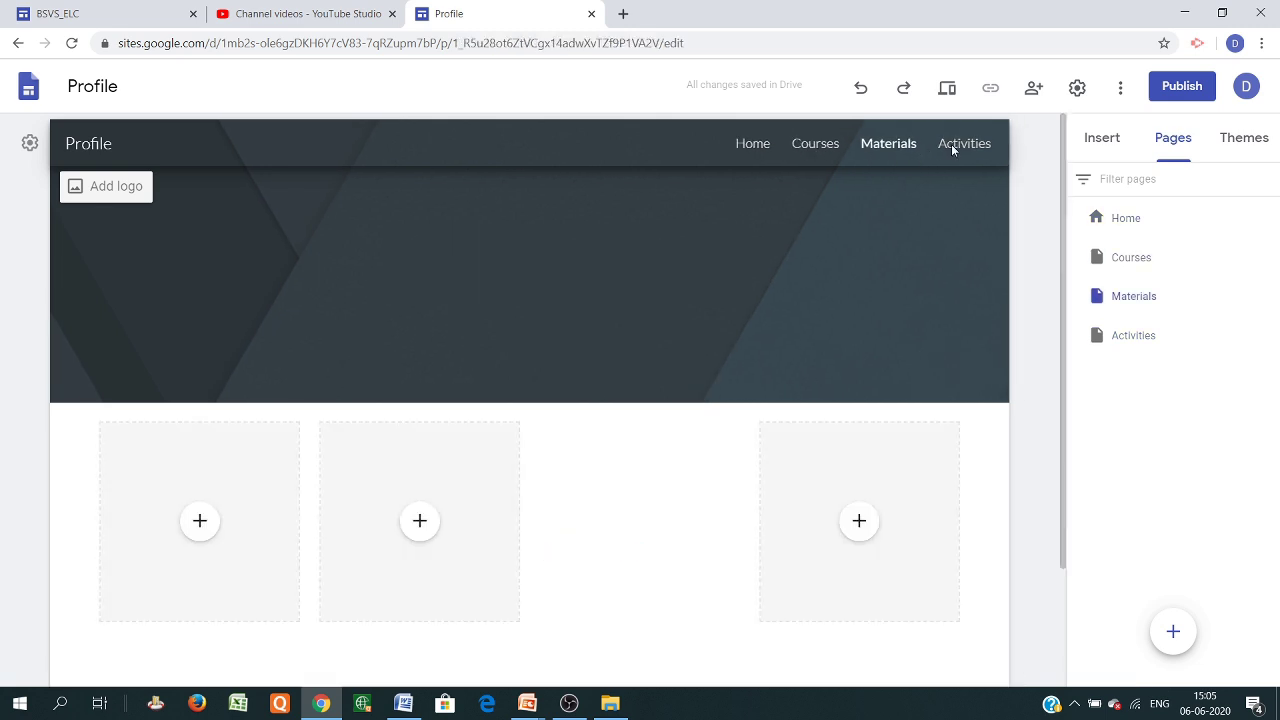
{"action": "left_click", "coordinate": [971, 147]}
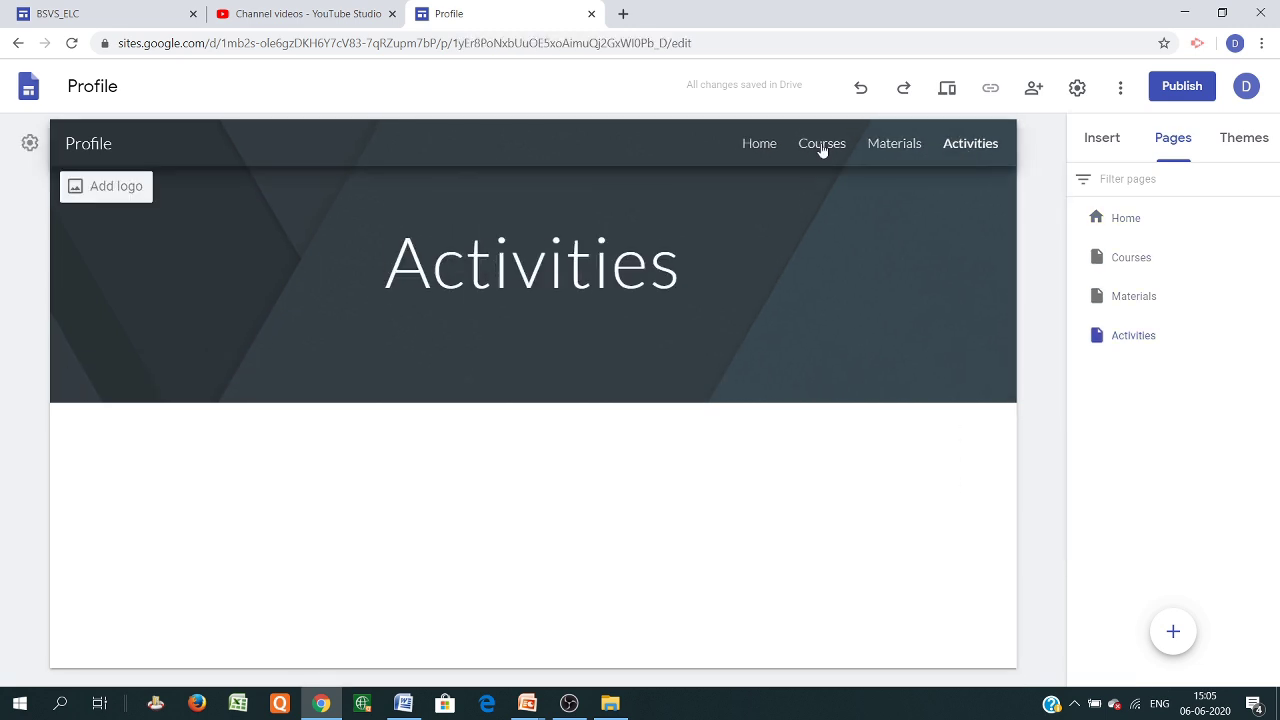
{"action": "left_click", "coordinate": [759, 145]}
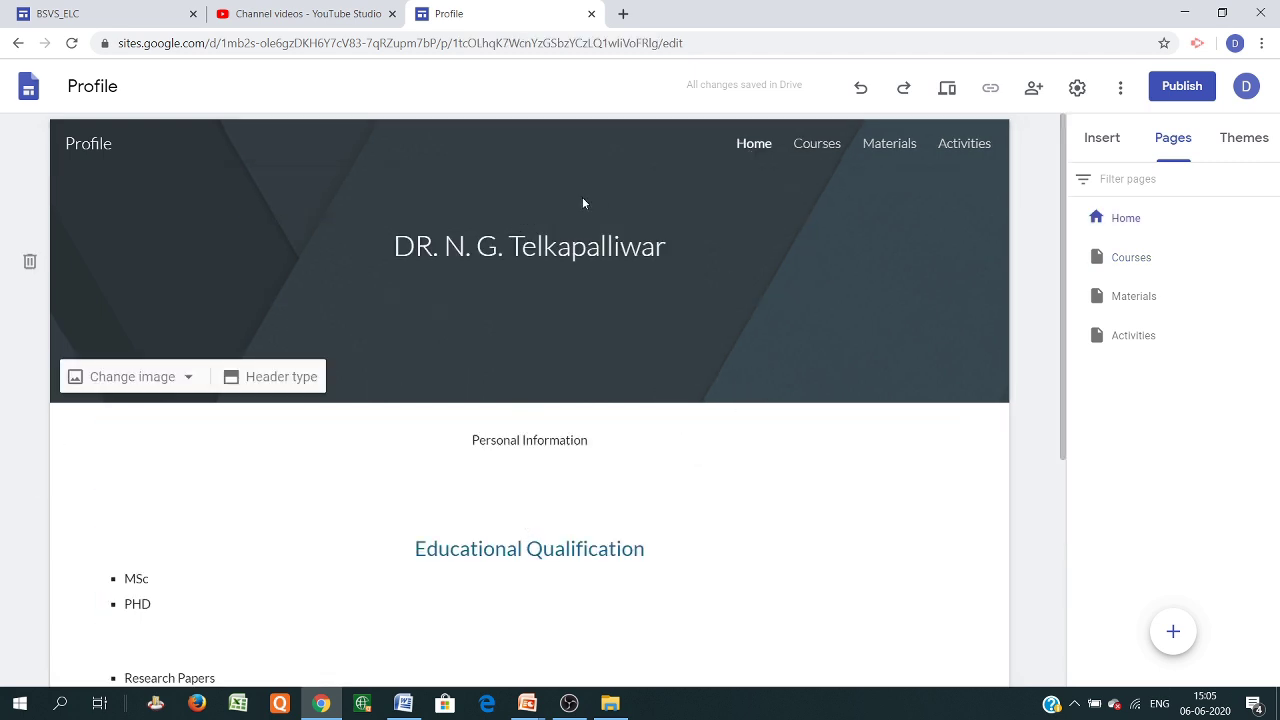
Publish the site at a custom sites.google.com web address and display its published link
{"action": "left_click", "coordinate": [1182, 87]}
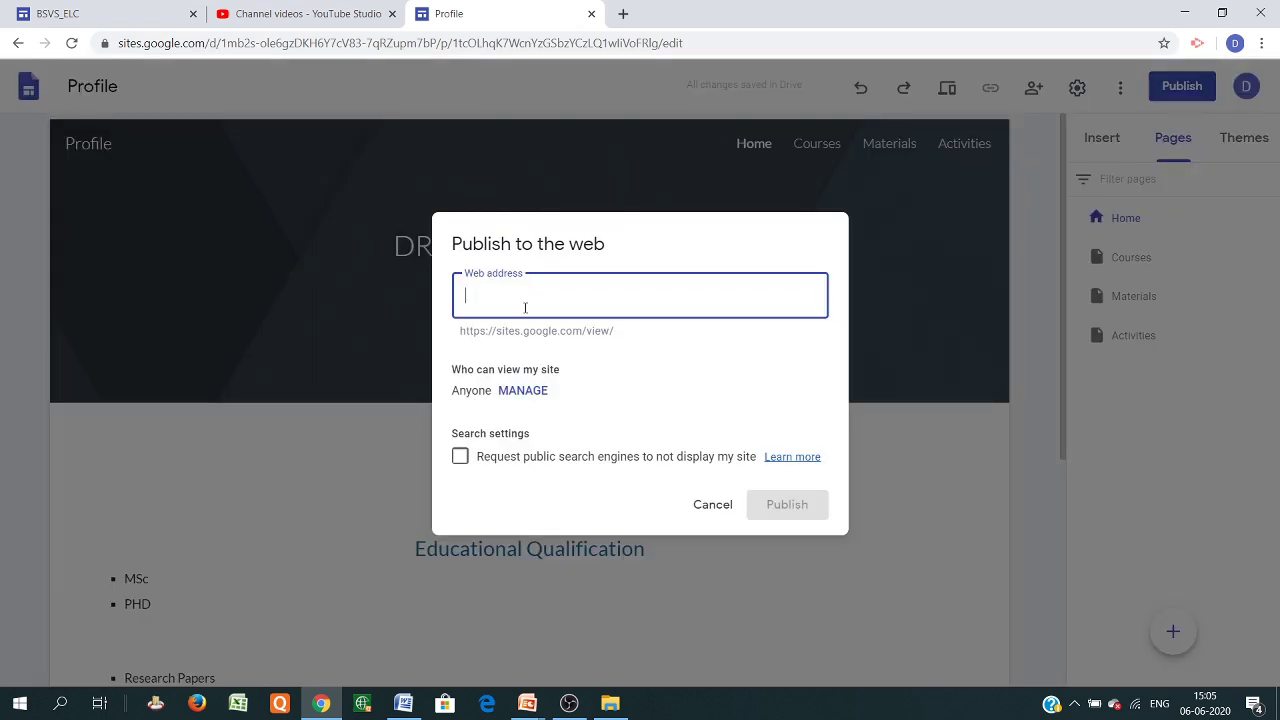
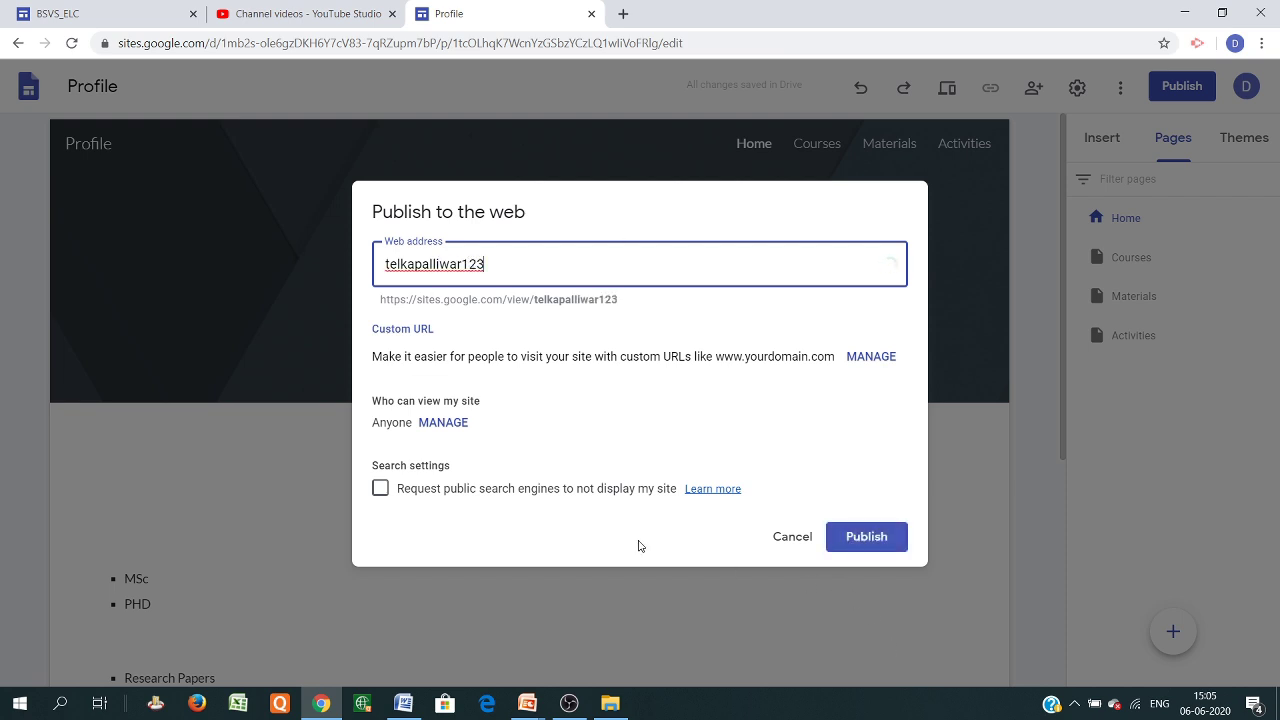
{"action": "left_click", "coordinate": [880, 536]}
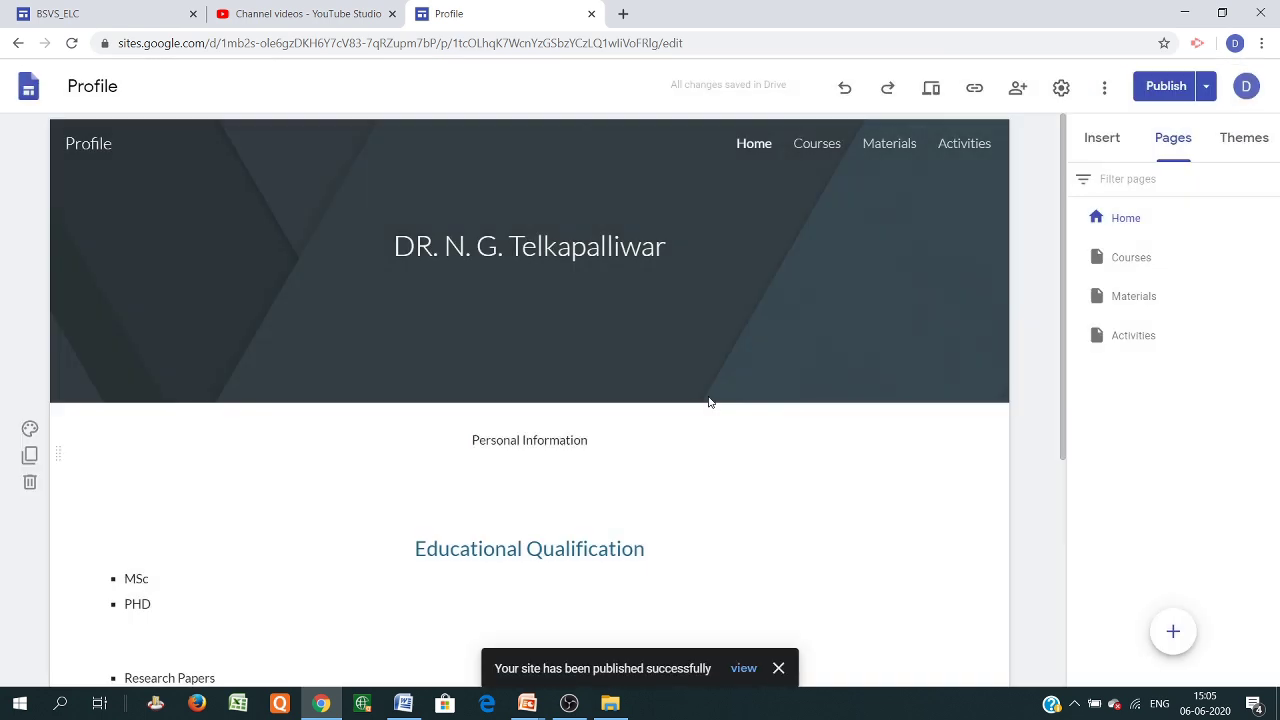
{"action": "mouse_move", "coordinate": [845, 250]}
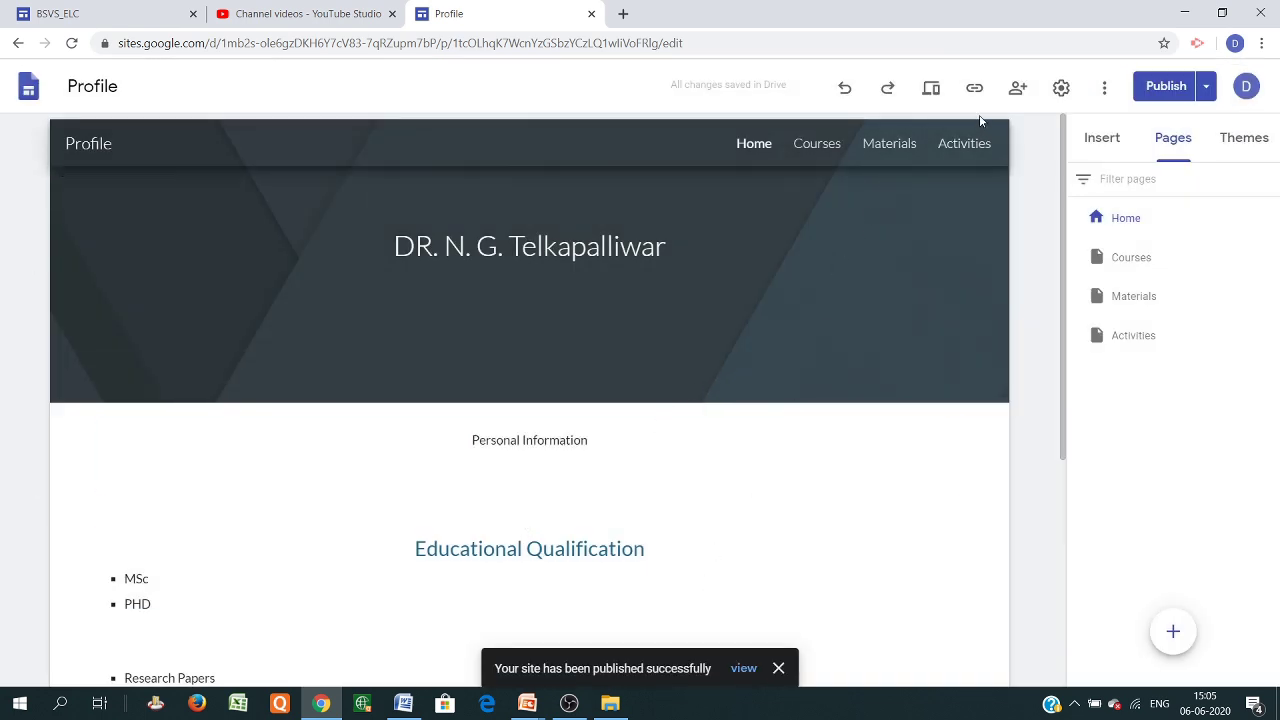
{"action": "left_click", "coordinate": [974, 88]}
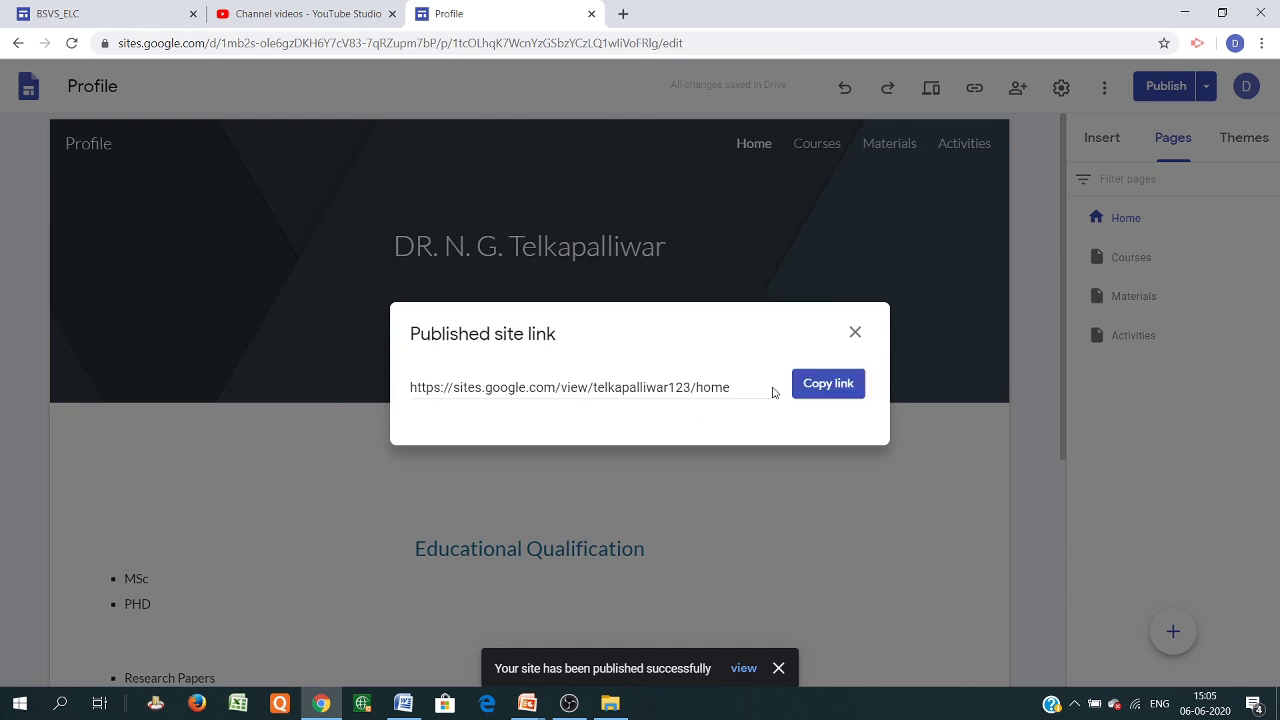
Copy the published site link and look over the Home page
{"action": "left_click", "coordinate": [826, 385]}
{"action": "mouse_move", "coordinate": [823, 384]}
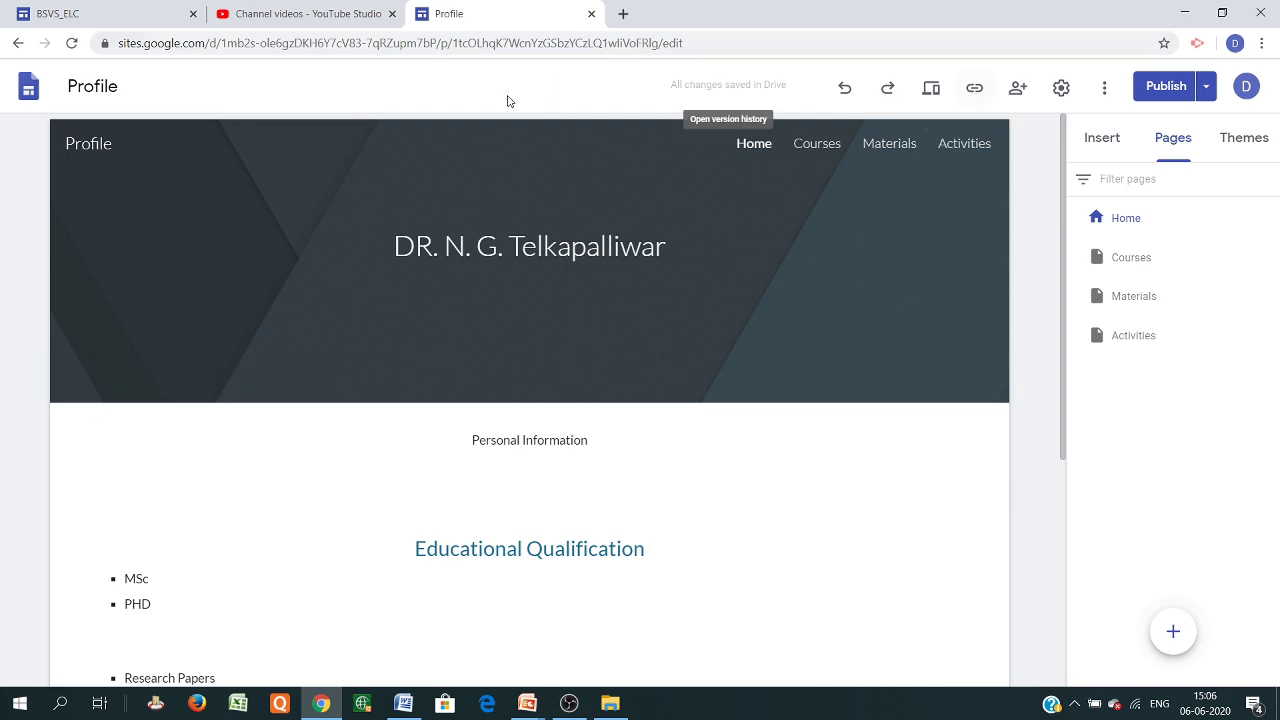
{"action": "mouse_move", "coordinate": [603, 225]}
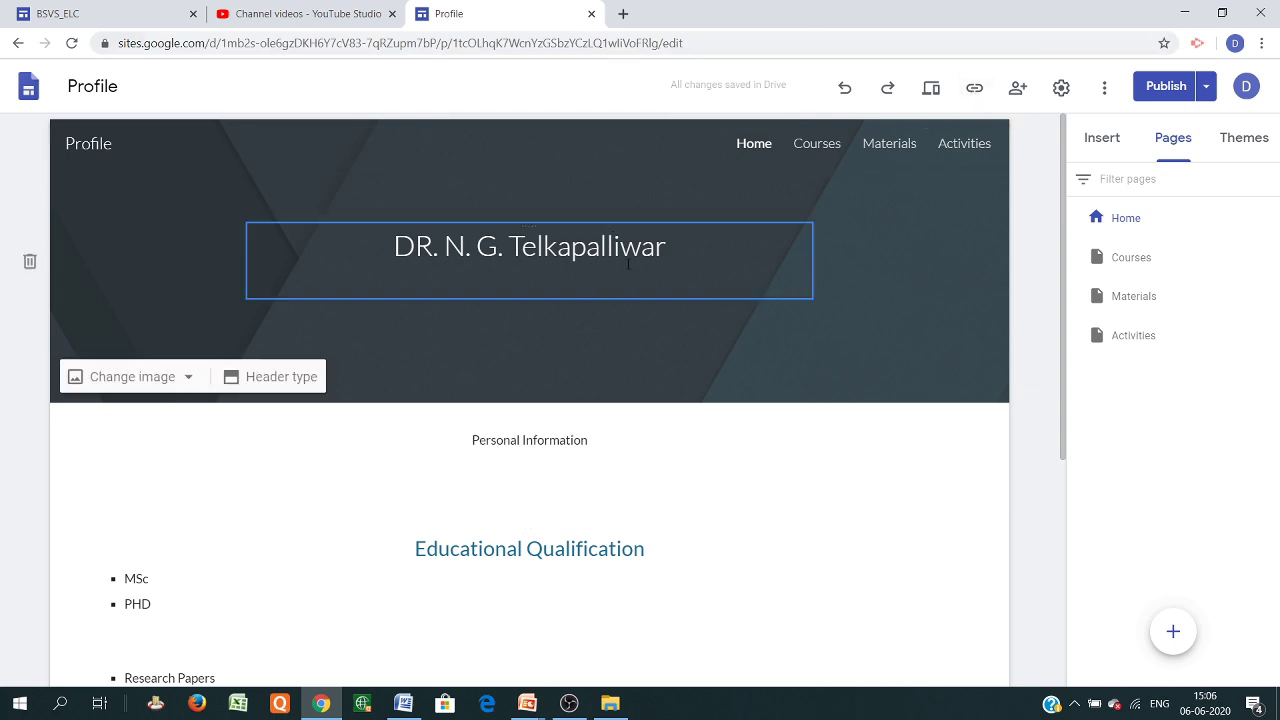
{"action": "mouse_move", "coordinate": [124, 161]}
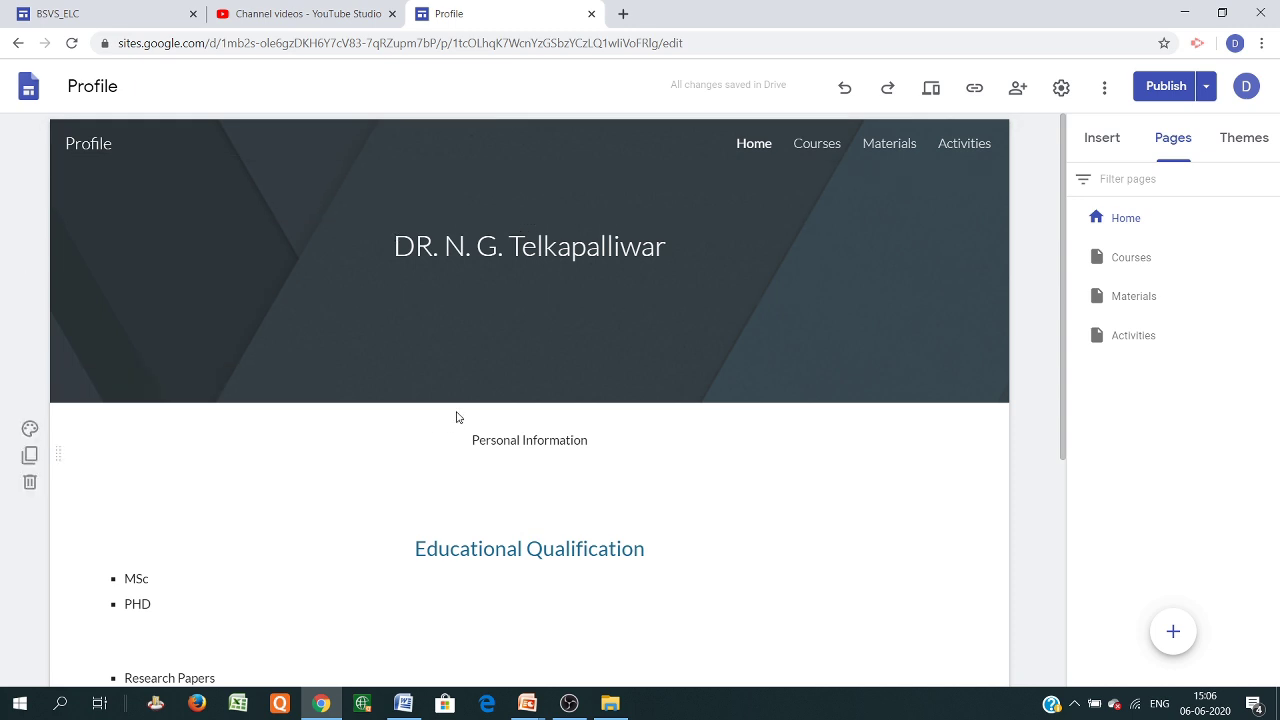
{"action": "scroll", "coordinate": [457, 413], "scroll_direction": "down", "scroll_amount": 4}
{"action": "mouse_move", "coordinate": [179, 413]}
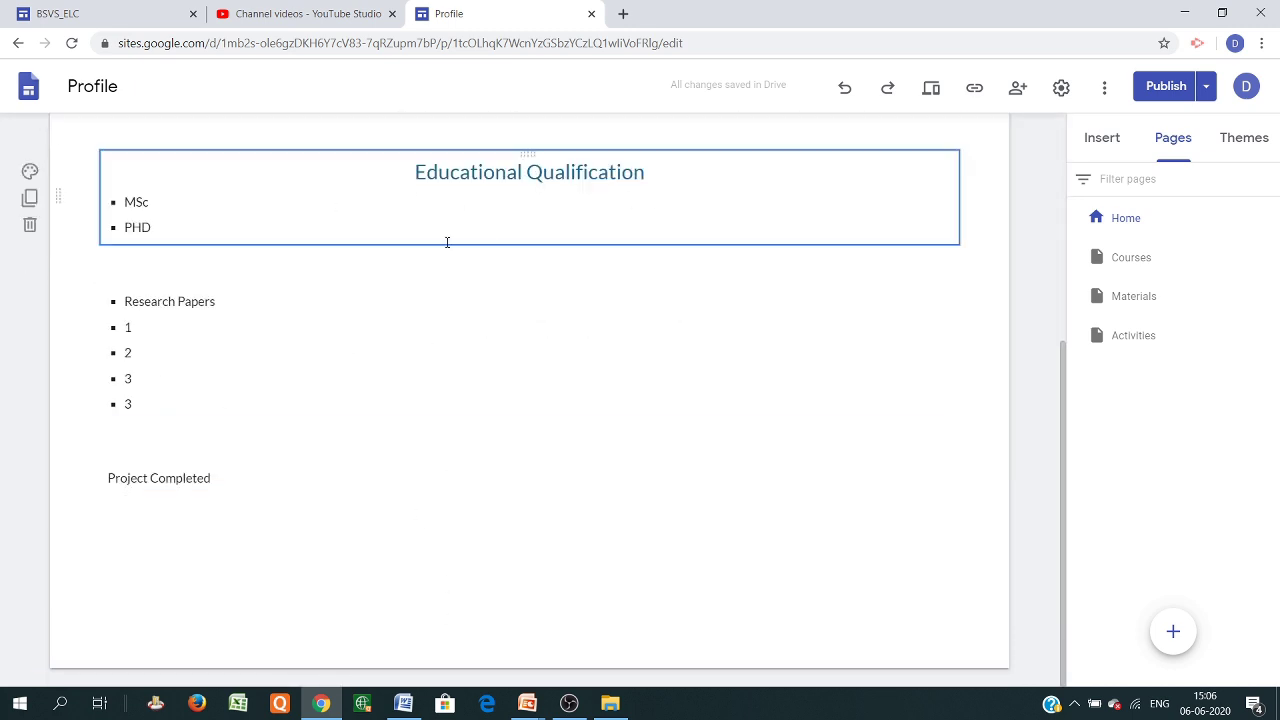
{"action": "scroll", "coordinate": [969, 409], "scroll_direction": "up", "scroll_amount": 4}
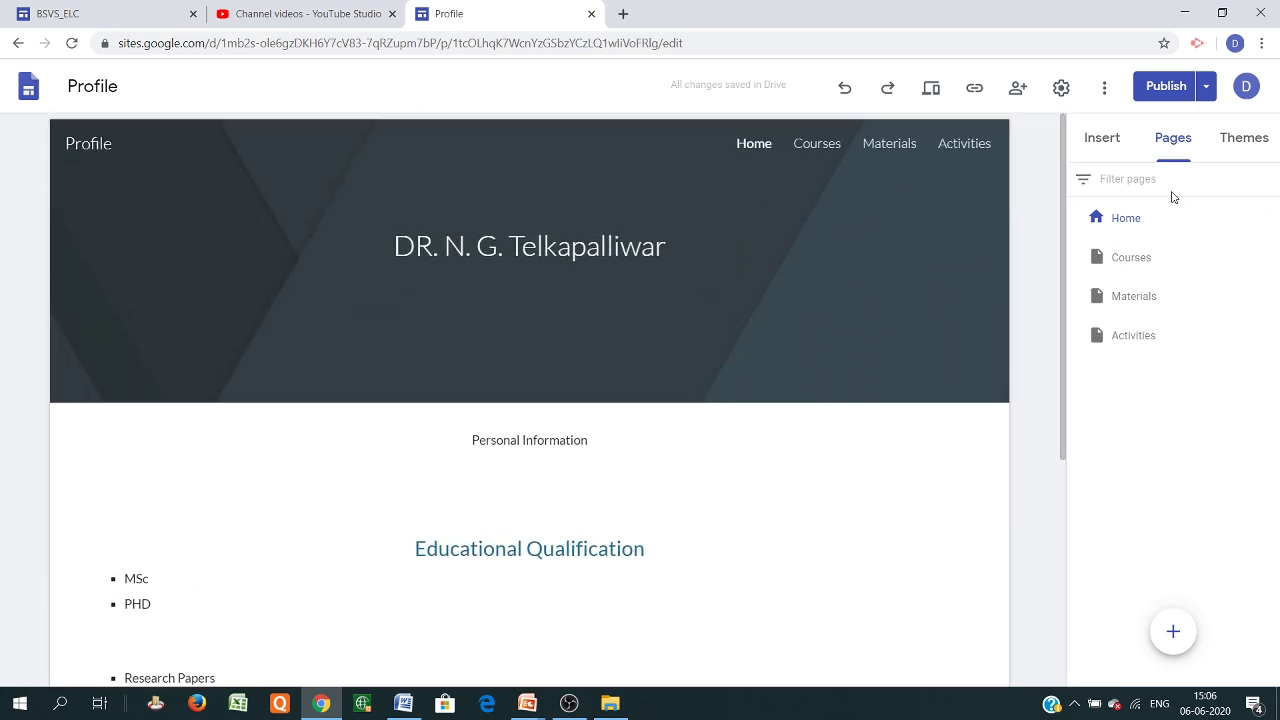
Look at the site themes, show the Insert options, and select the Project Completed block
{"action": "left_click", "coordinate": [1227, 145]}
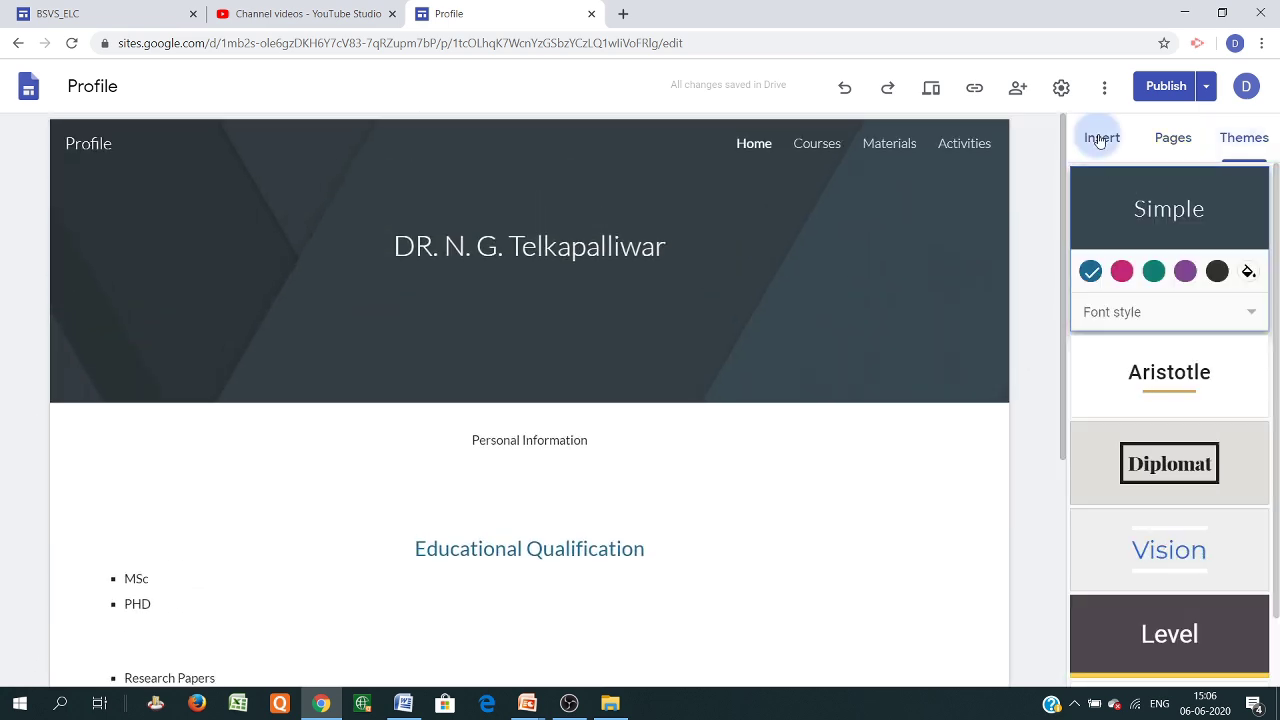
{"action": "left_click", "coordinate": [1102, 137]}
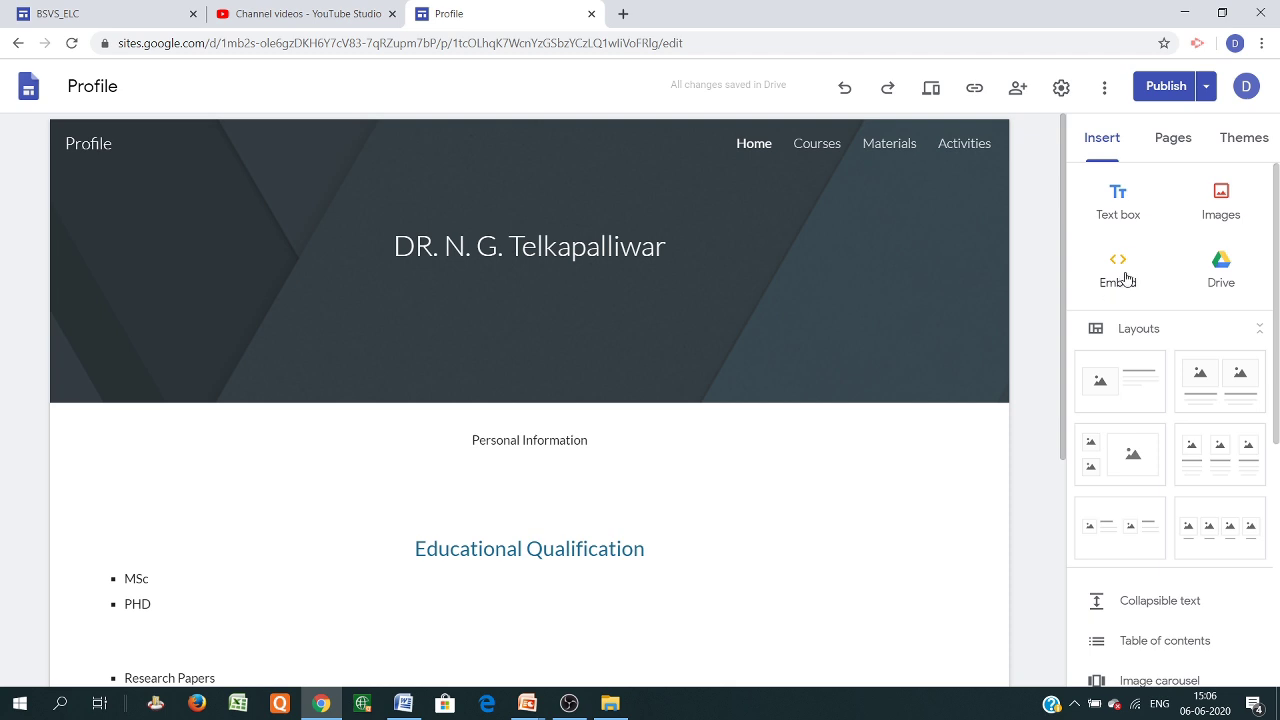
{"action": "scroll", "coordinate": [571, 537], "scroll_direction": "down", "scroll_amount": 3}
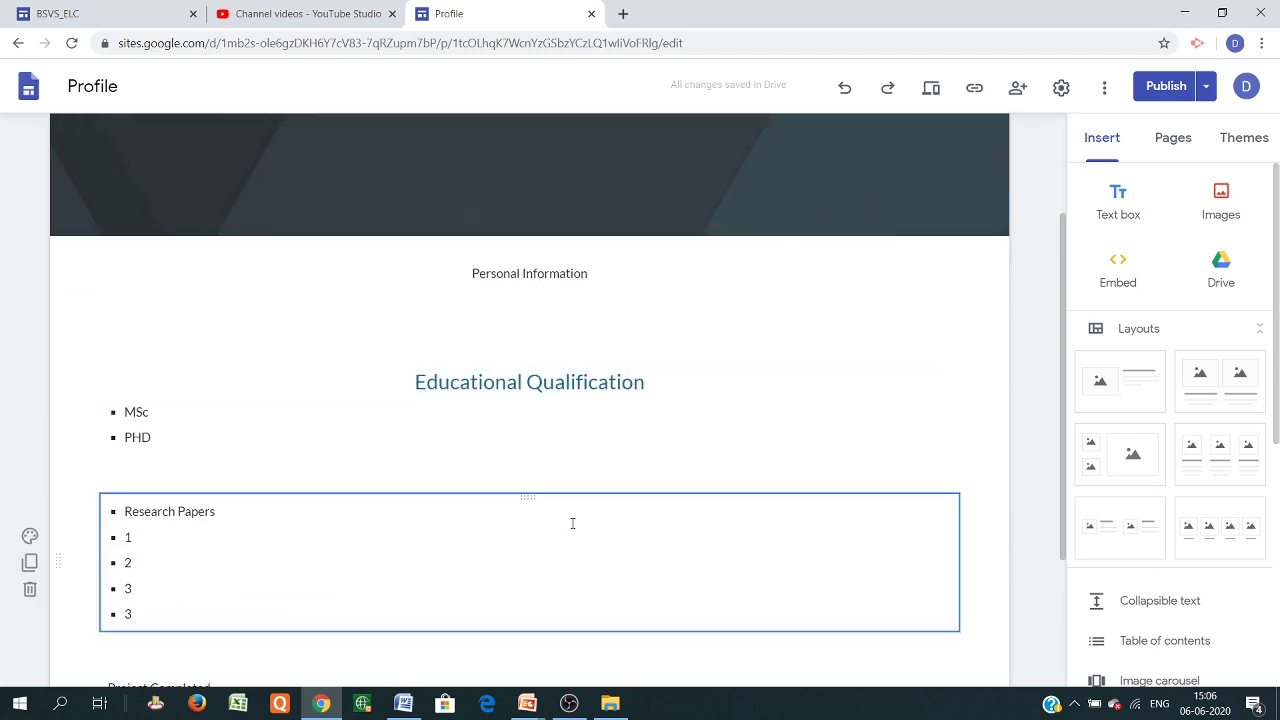
{"action": "left_click", "coordinate": [572, 523]}
{"action": "scroll", "coordinate": [600, 200], "scroll_direction": "up", "scroll_amount": 3}
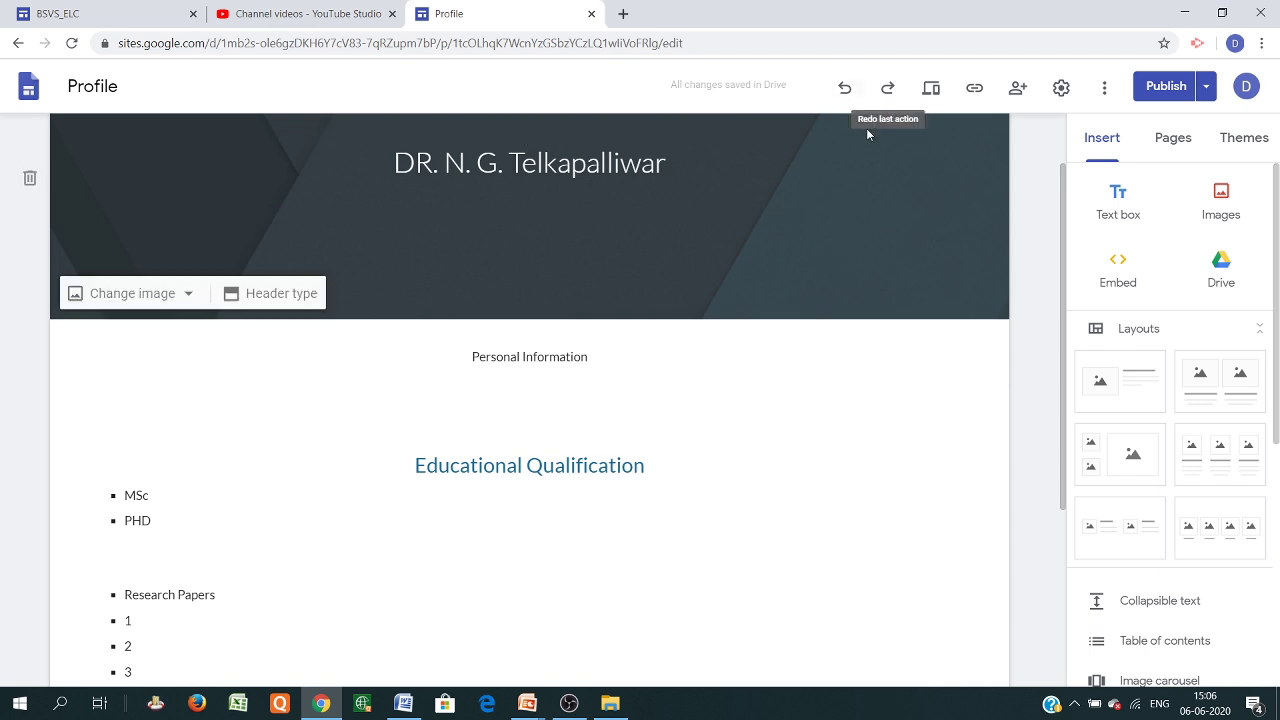
{"action": "scroll", "coordinate": [777, 206], "scroll_direction": "up", "scroll_amount": 1}
On the Materials page, link the video's caption text to the Home page
{"action": "left_click", "coordinate": [903, 150]}
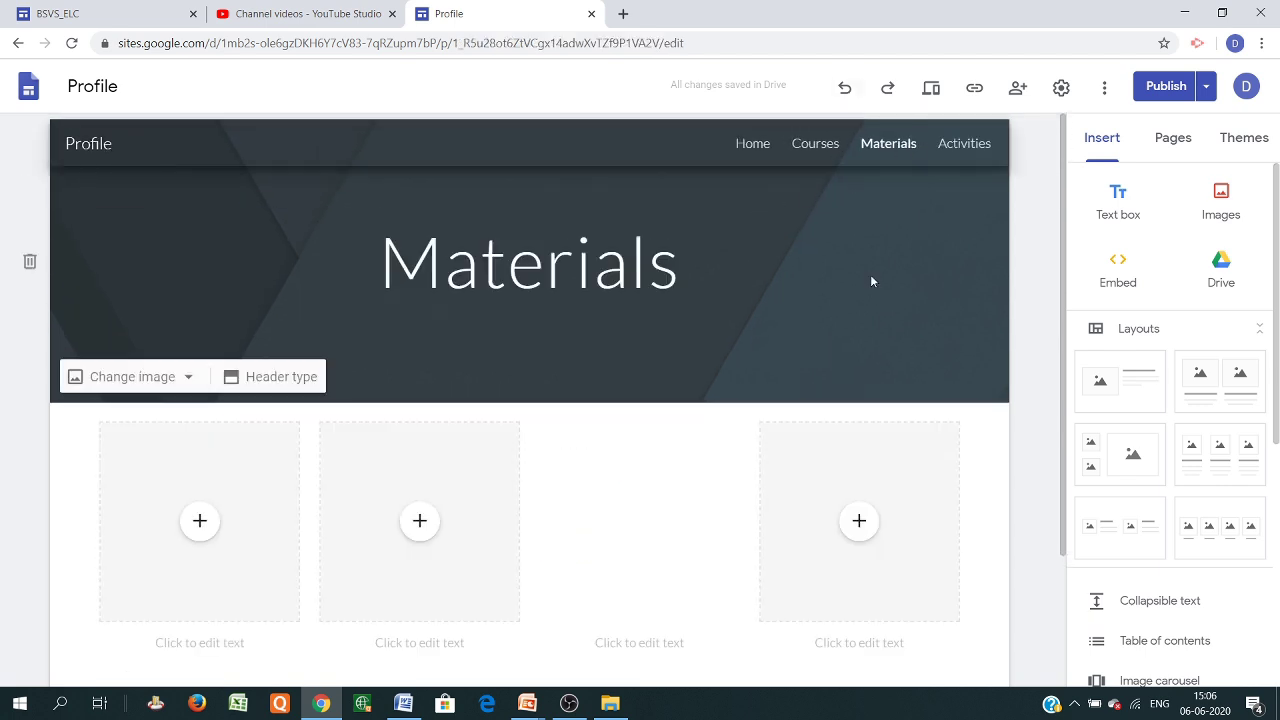
{"action": "scroll", "coordinate": [676, 440], "scroll_direction": "down", "scroll_amount": 2}
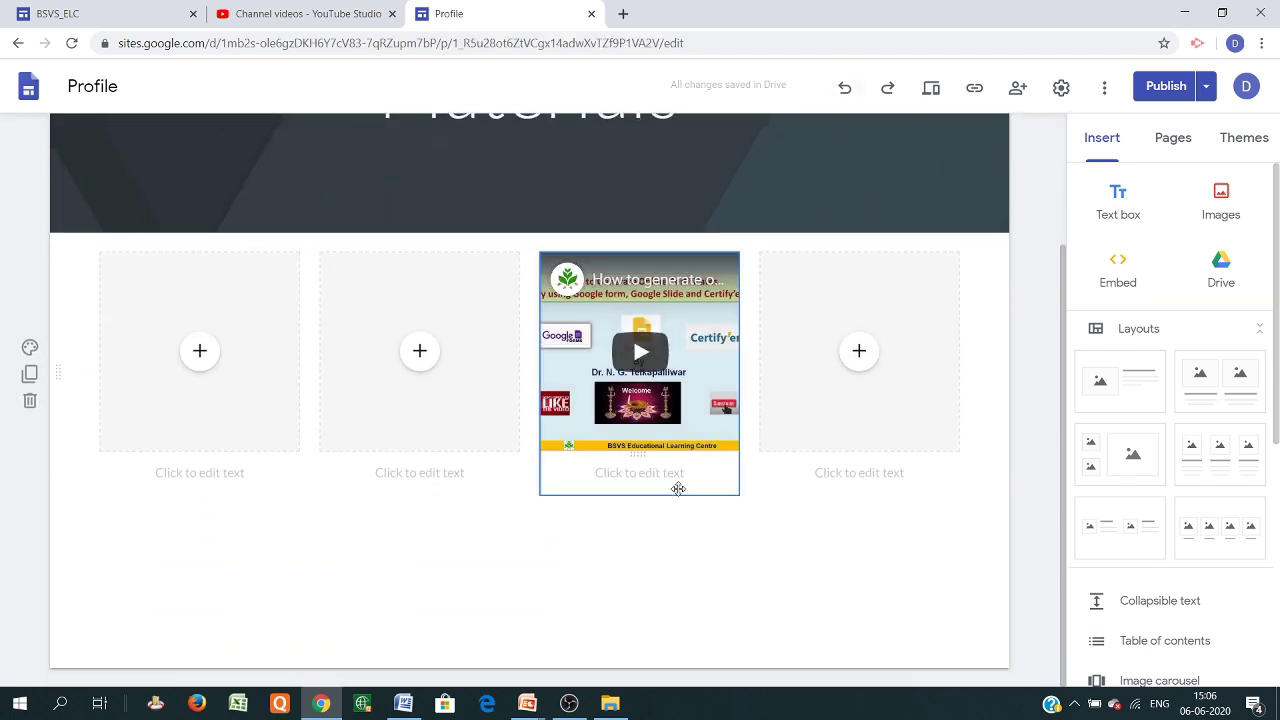
{"action": "left_click", "coordinate": [634, 474]}
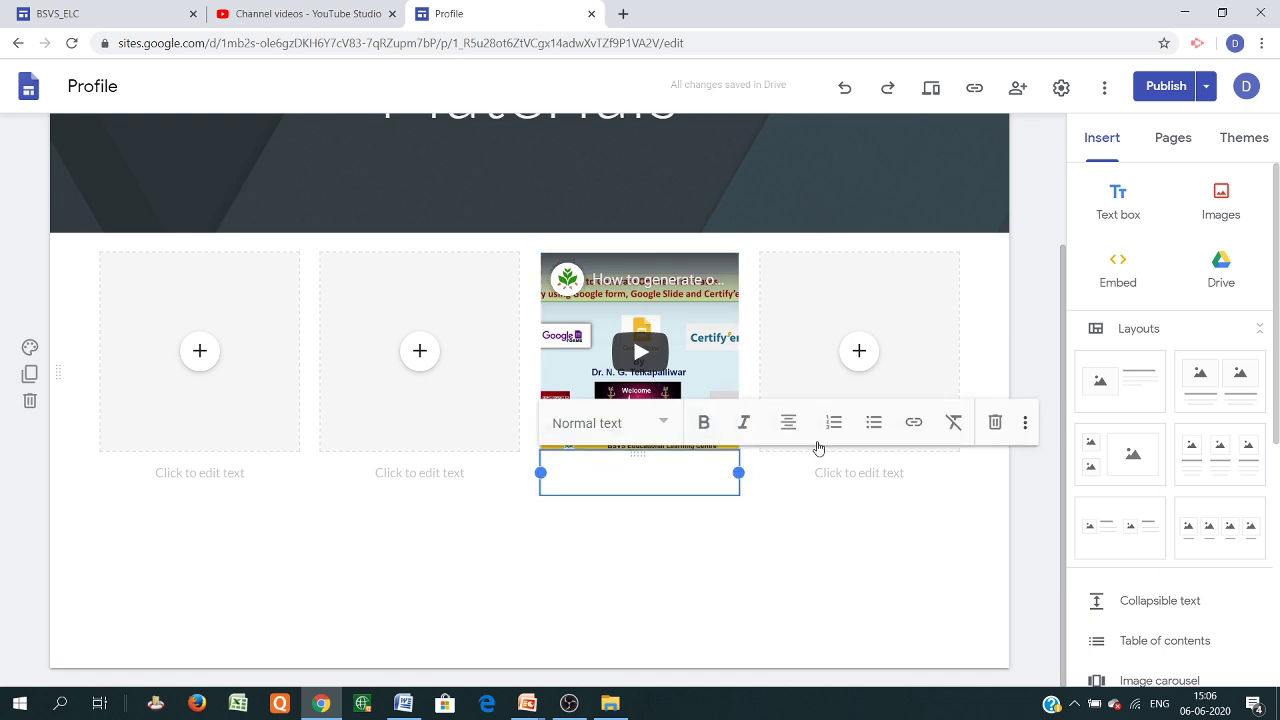
{"action": "left_click", "coordinate": [917, 424]}
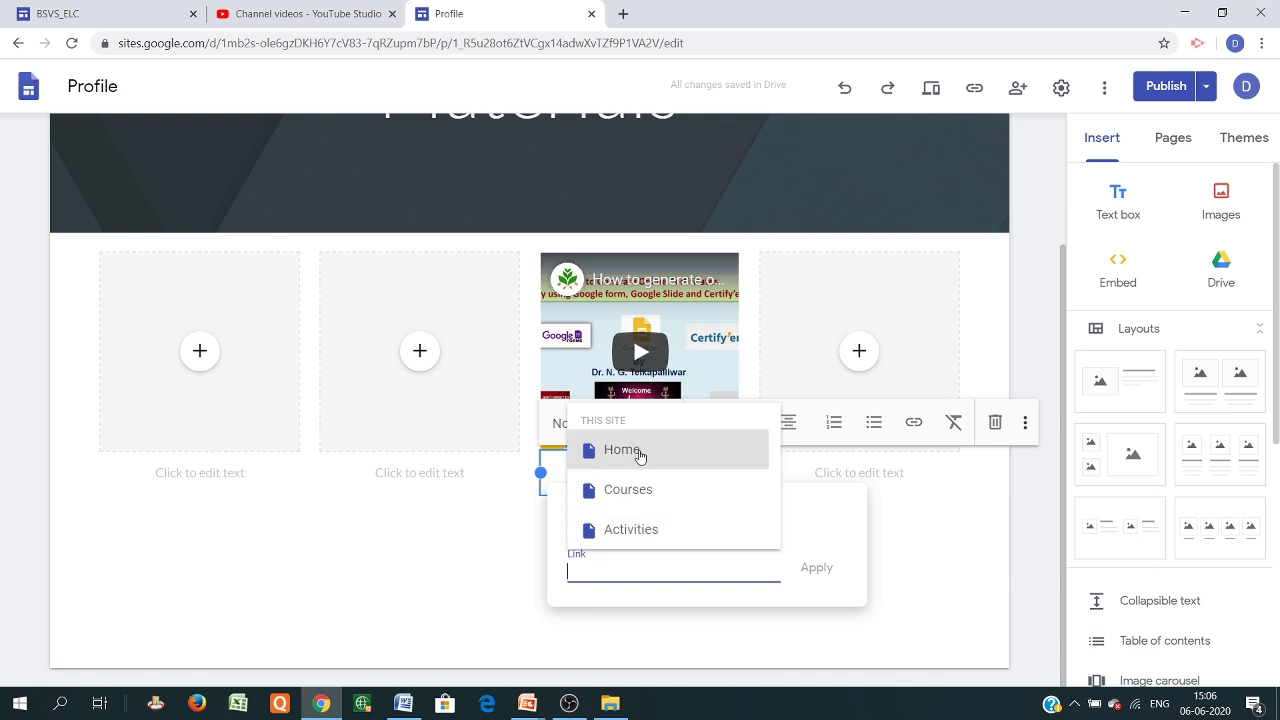
{"action": "left_click", "coordinate": [640, 451]}
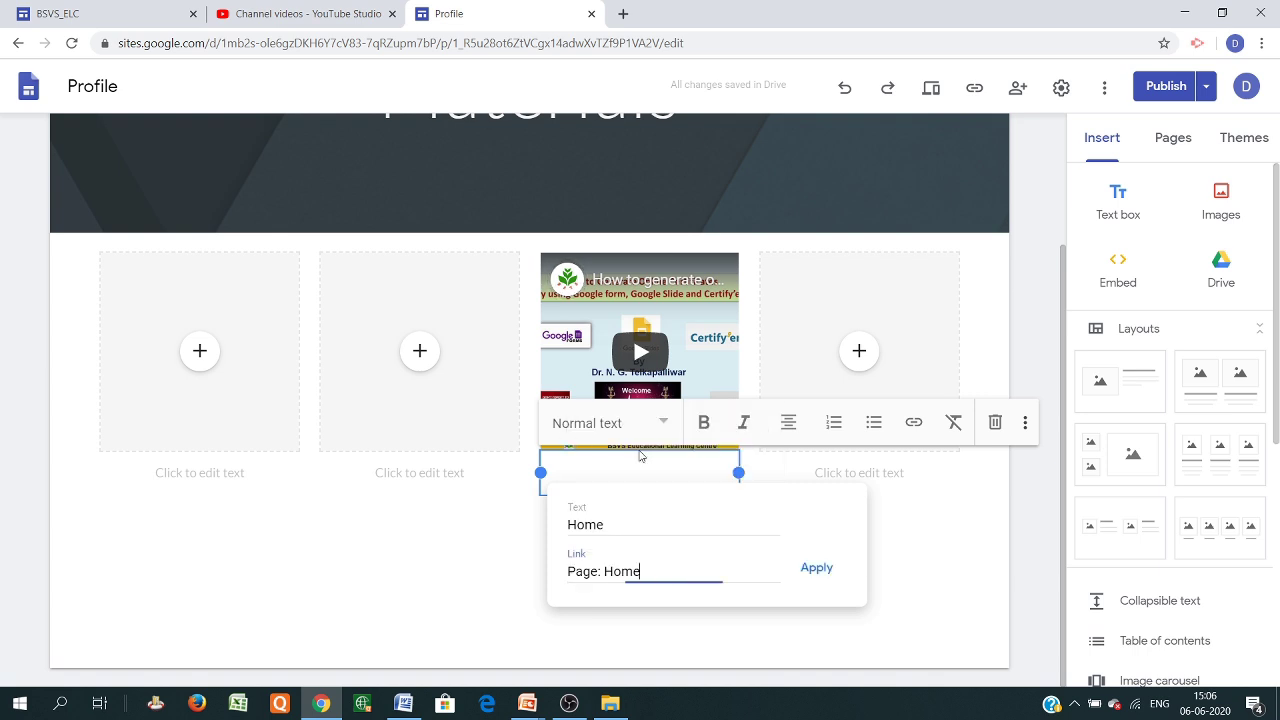
{"action": "left_click", "coordinate": [816, 576]}
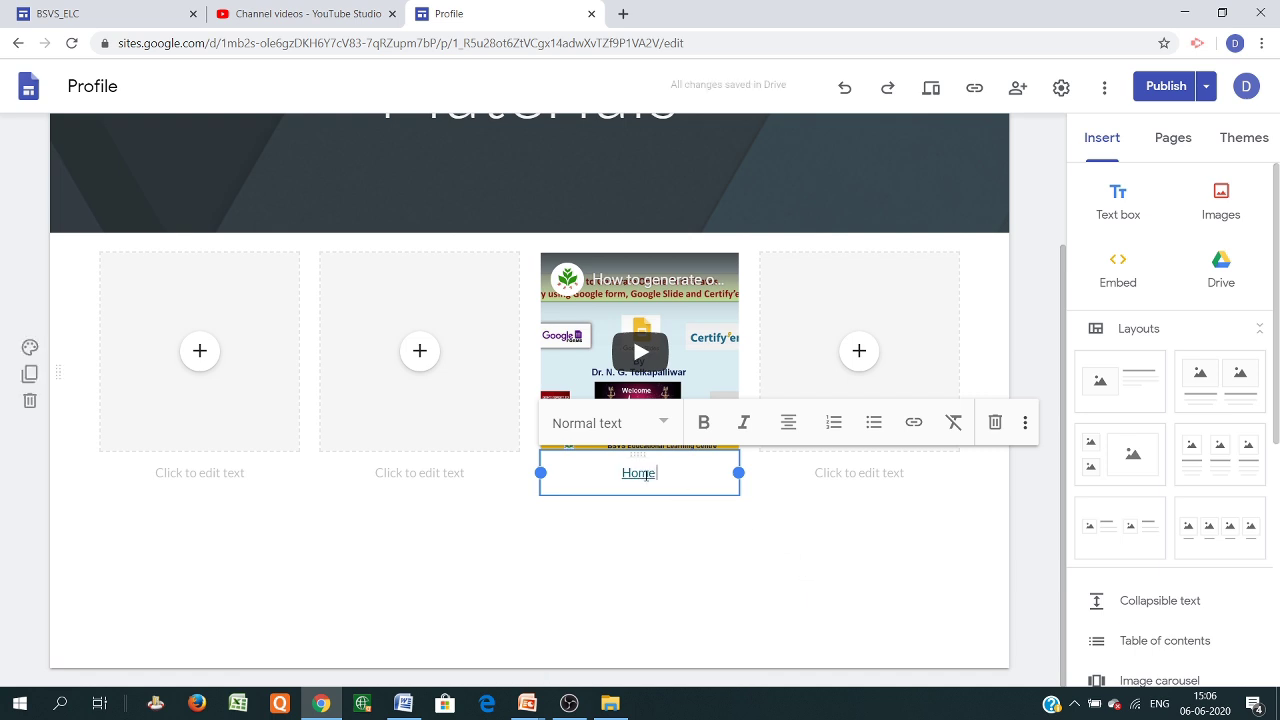
Deselect the Home caption and go to the site's Home page
{"action": "left_click", "coordinate": [820, 577]}
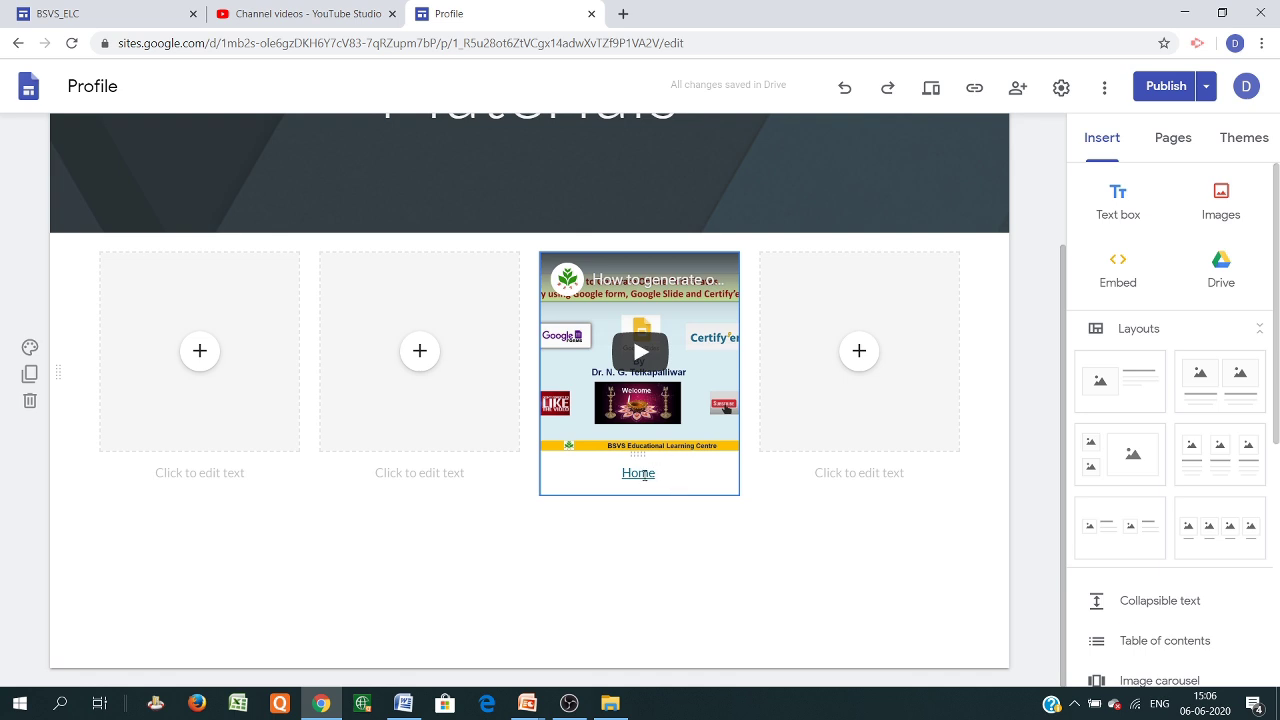
{"action": "scroll", "coordinate": [683, 485], "scroll_direction": "up", "scroll_amount": 2}
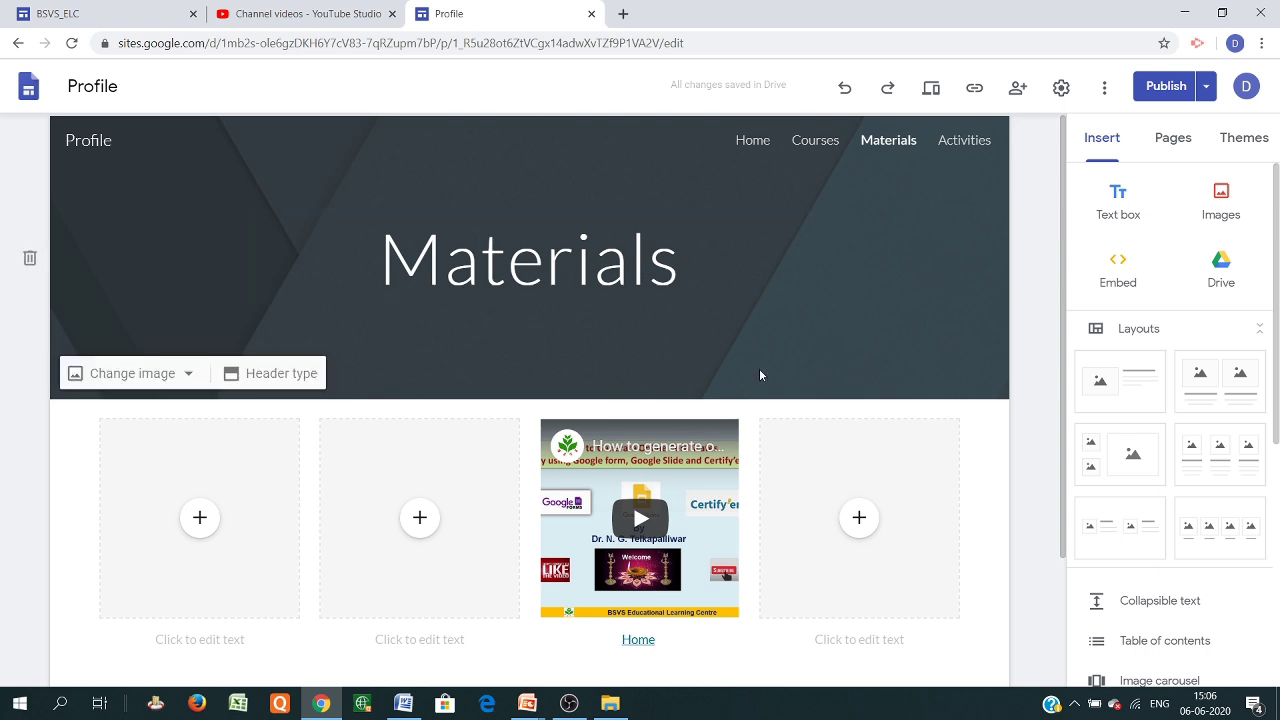
{"action": "left_click", "coordinate": [750, 142]}
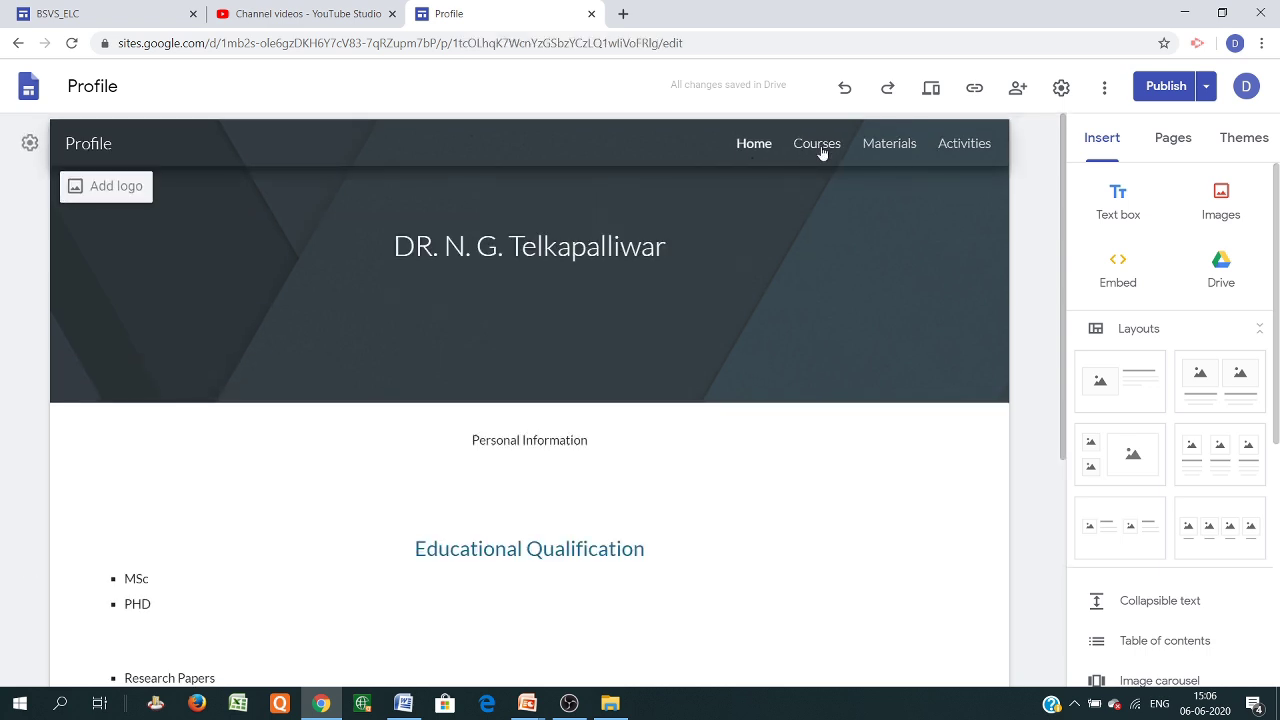
Open the empty Courses page and scroll the Insert panel to the Map, Forms and Sheets items
{"action": "left_click", "coordinate": [822, 143]}
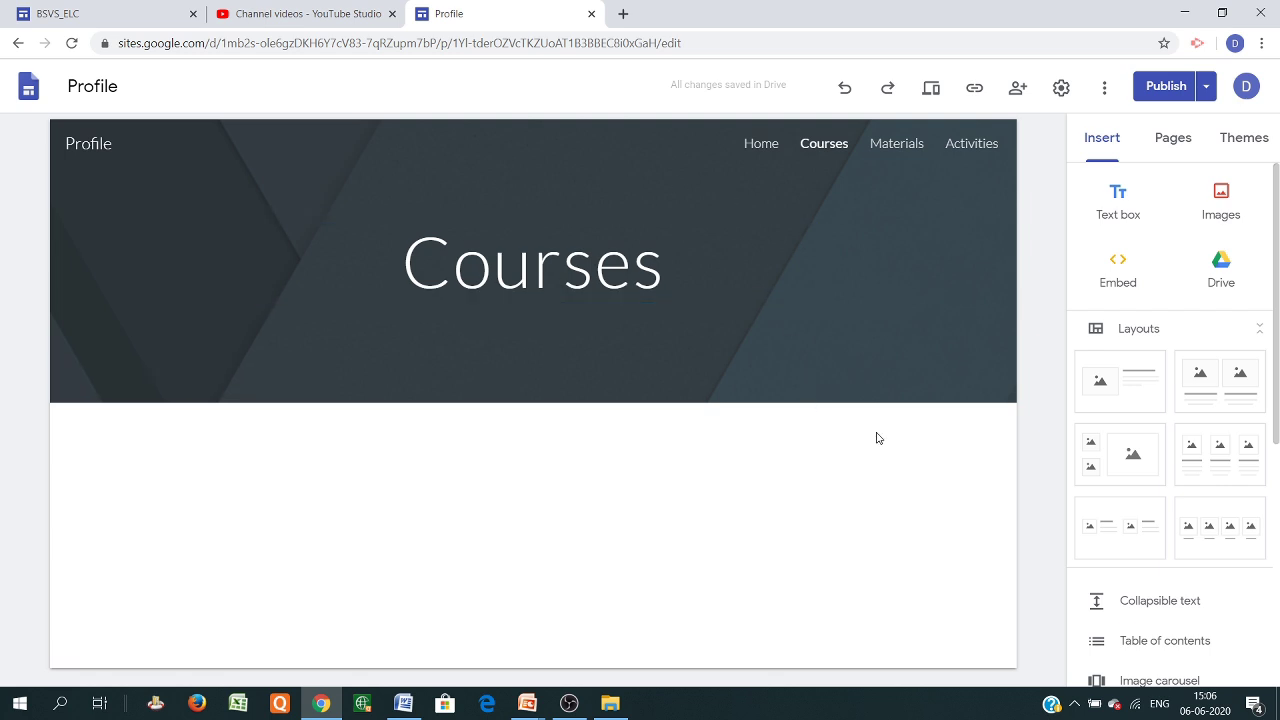
{"action": "scroll", "coordinate": [1163, 420], "scroll_direction": "down", "scroll_amount": 3}
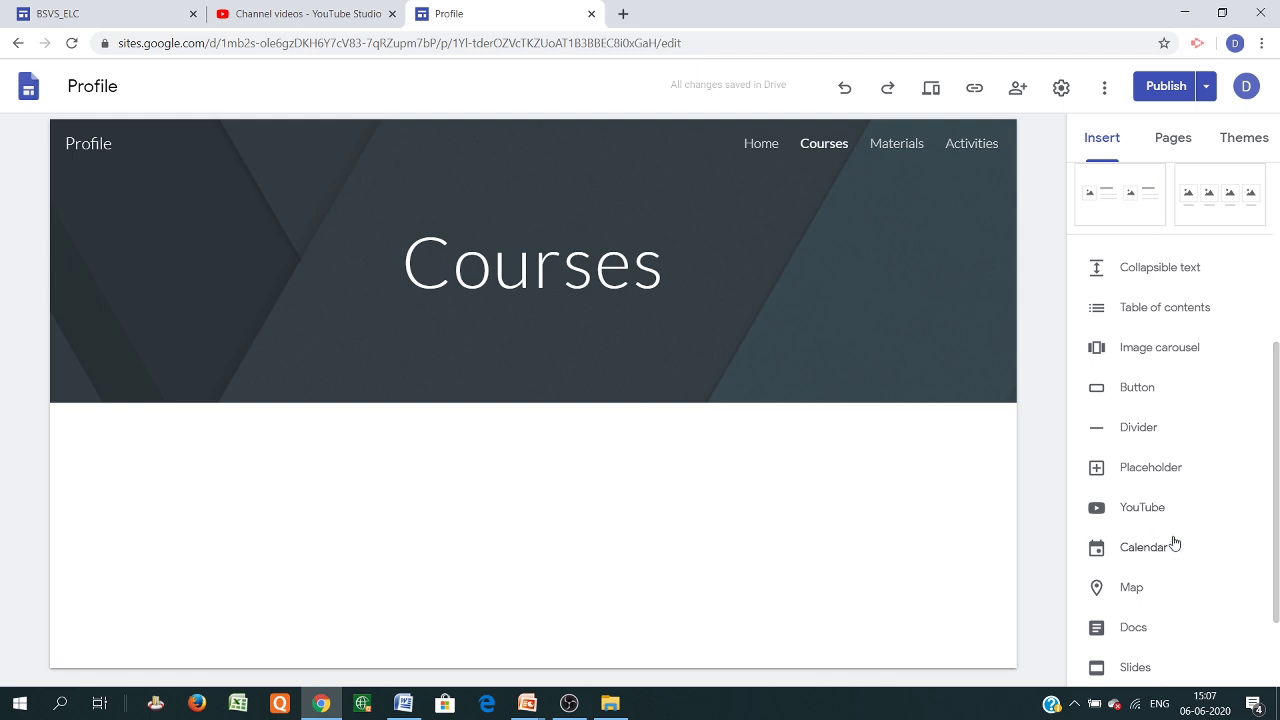
{"action": "scroll", "coordinate": [1170, 537], "scroll_direction": "down", "scroll_amount": 1}
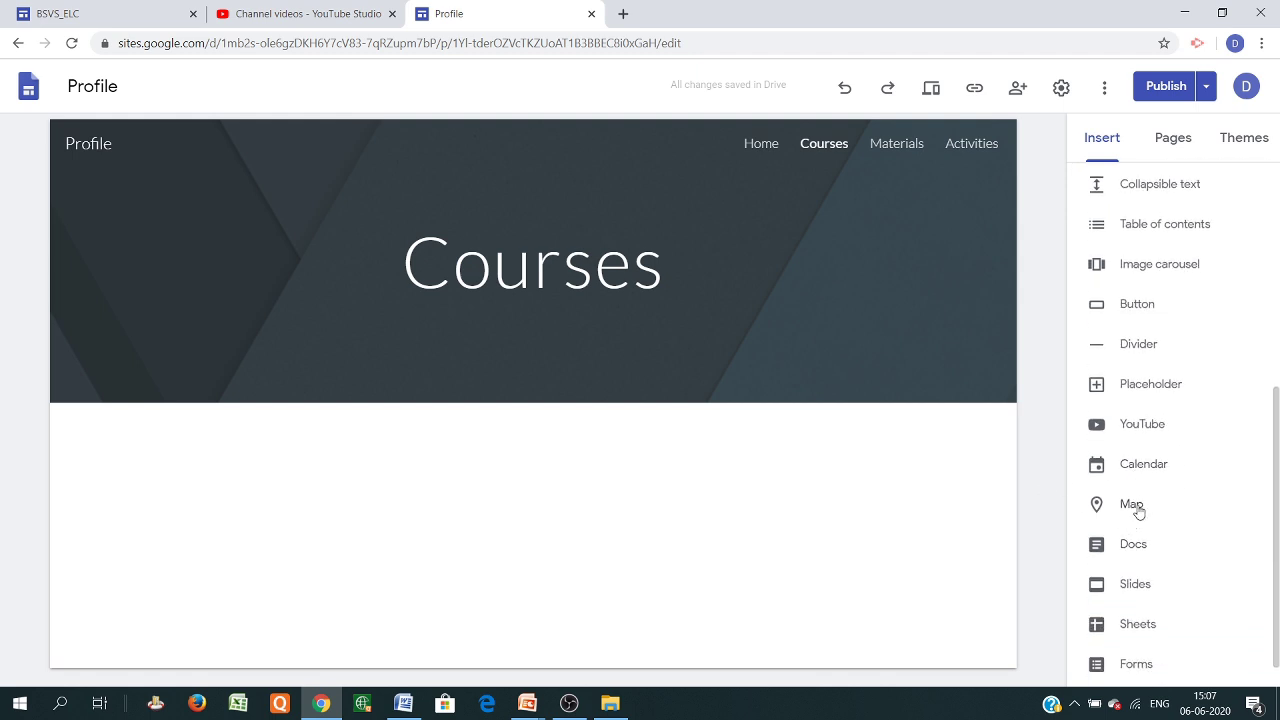
{"action": "scroll", "coordinate": [1140, 580], "scroll_direction": "down", "scroll_amount": 1}
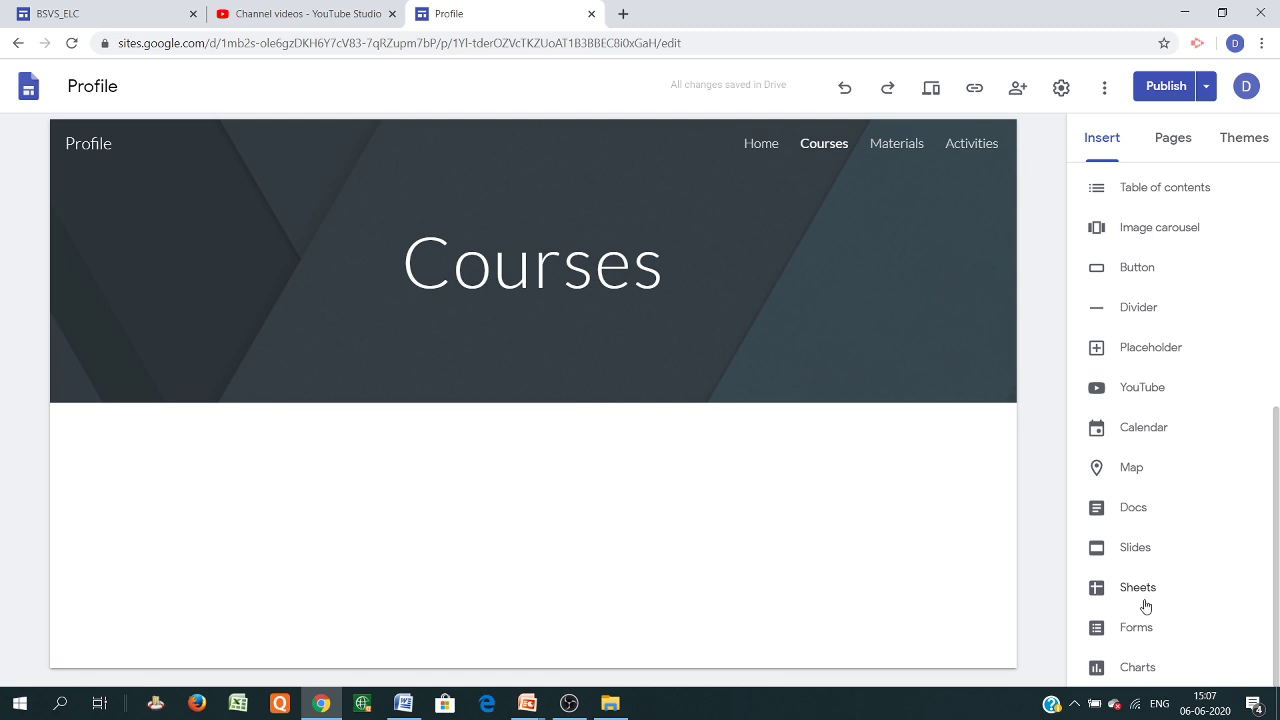
Embed a Google Map searched for 'Nagpur' and widen it across most of the page
{"action": "left_click", "coordinate": [1132, 476]}
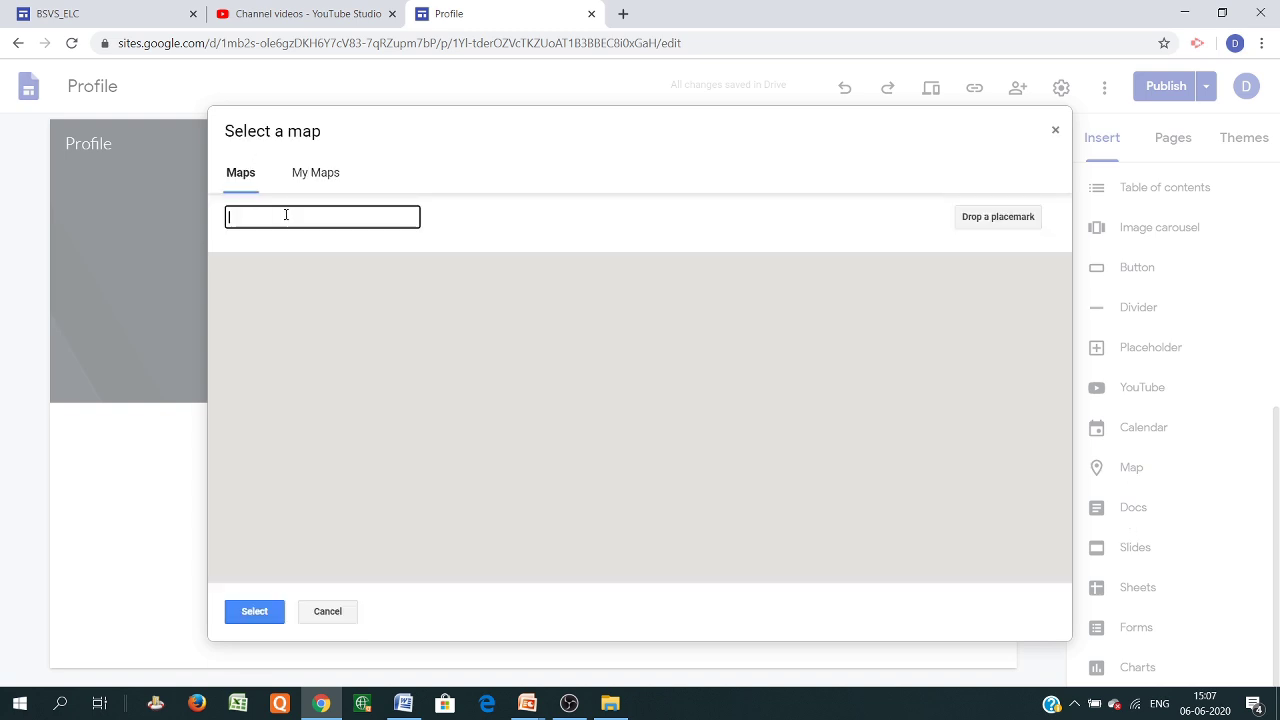
{"action": "type", "text": "Nagp"}
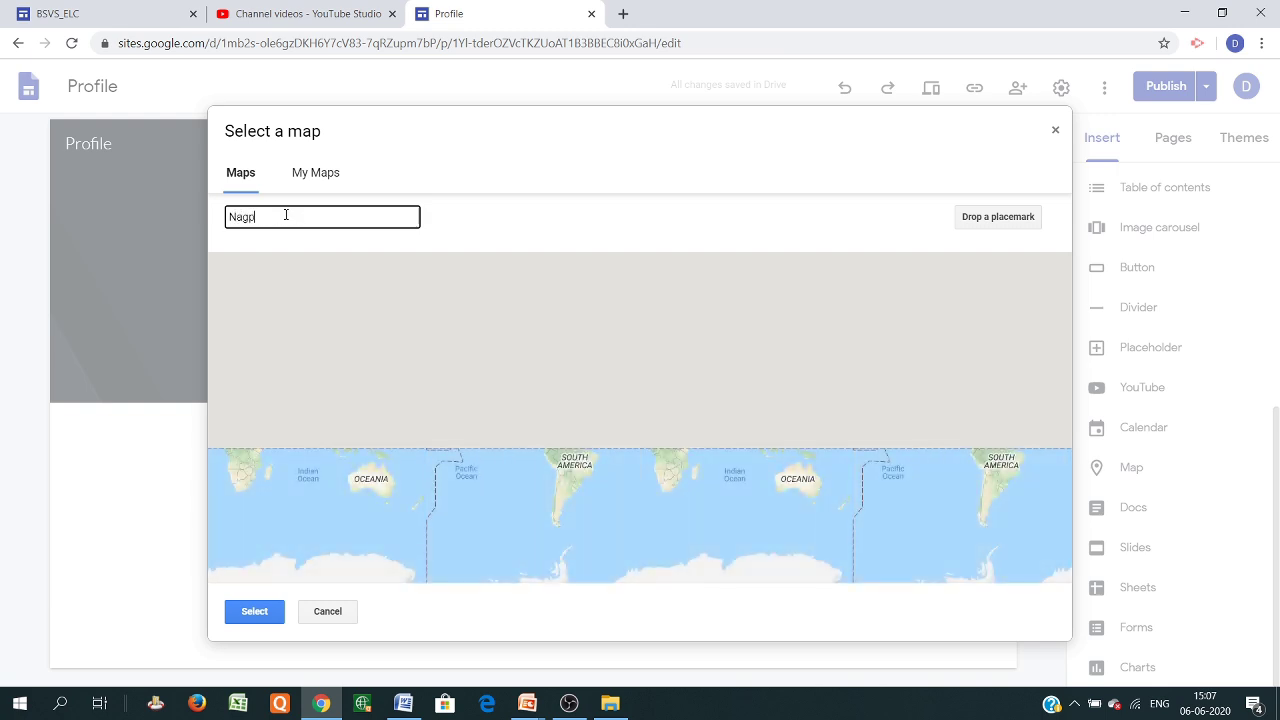
{"action": "type", "text": "ur"}
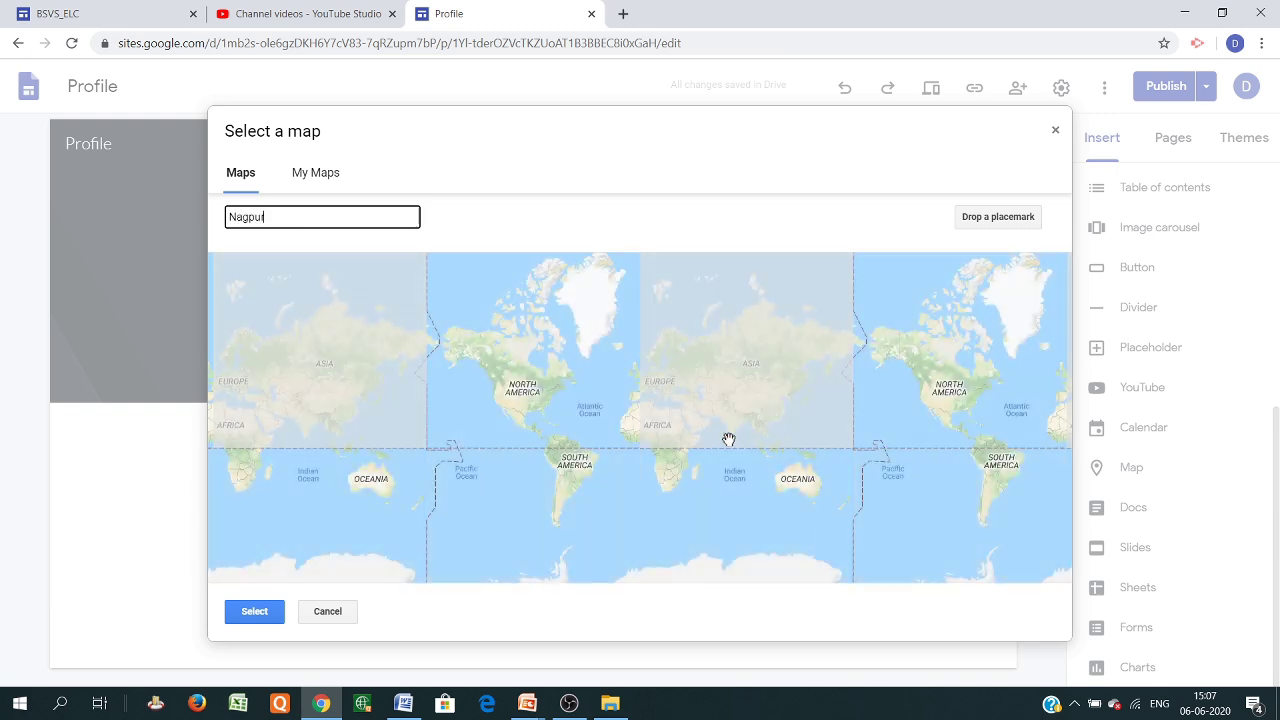
{"action": "left_click", "coordinate": [608, 470]}
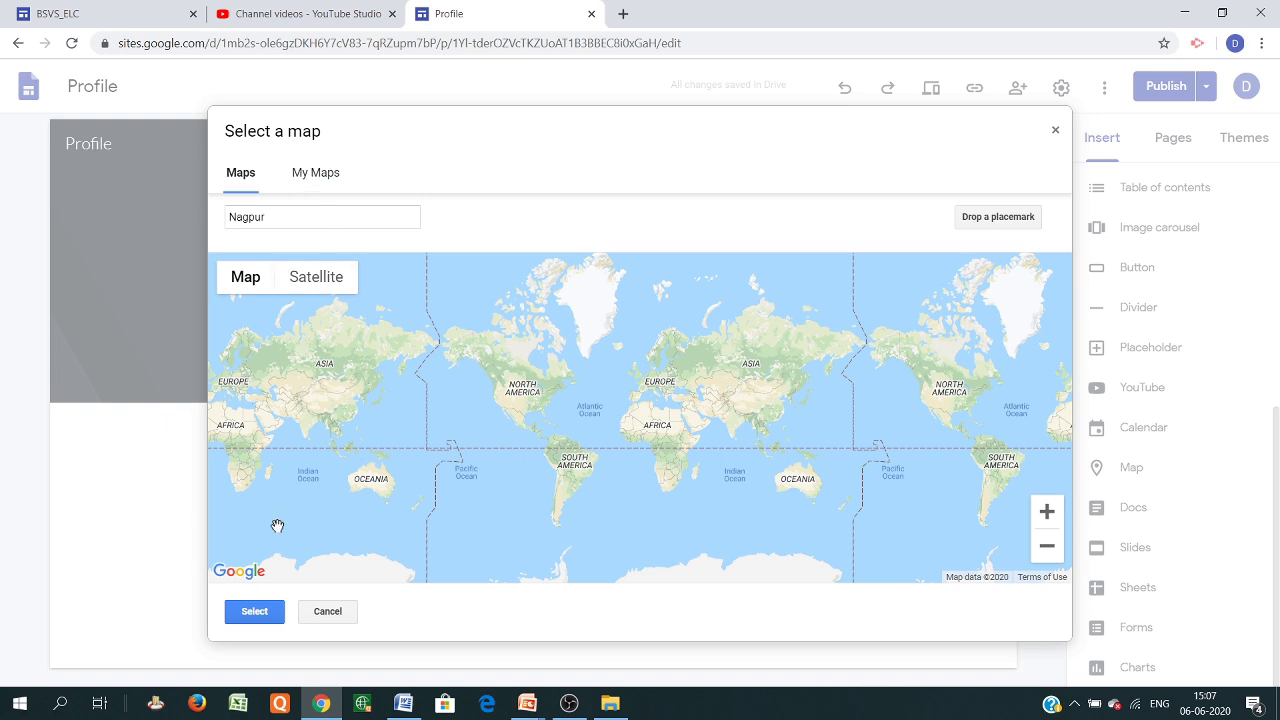
{"action": "left_click", "coordinate": [257, 611]}
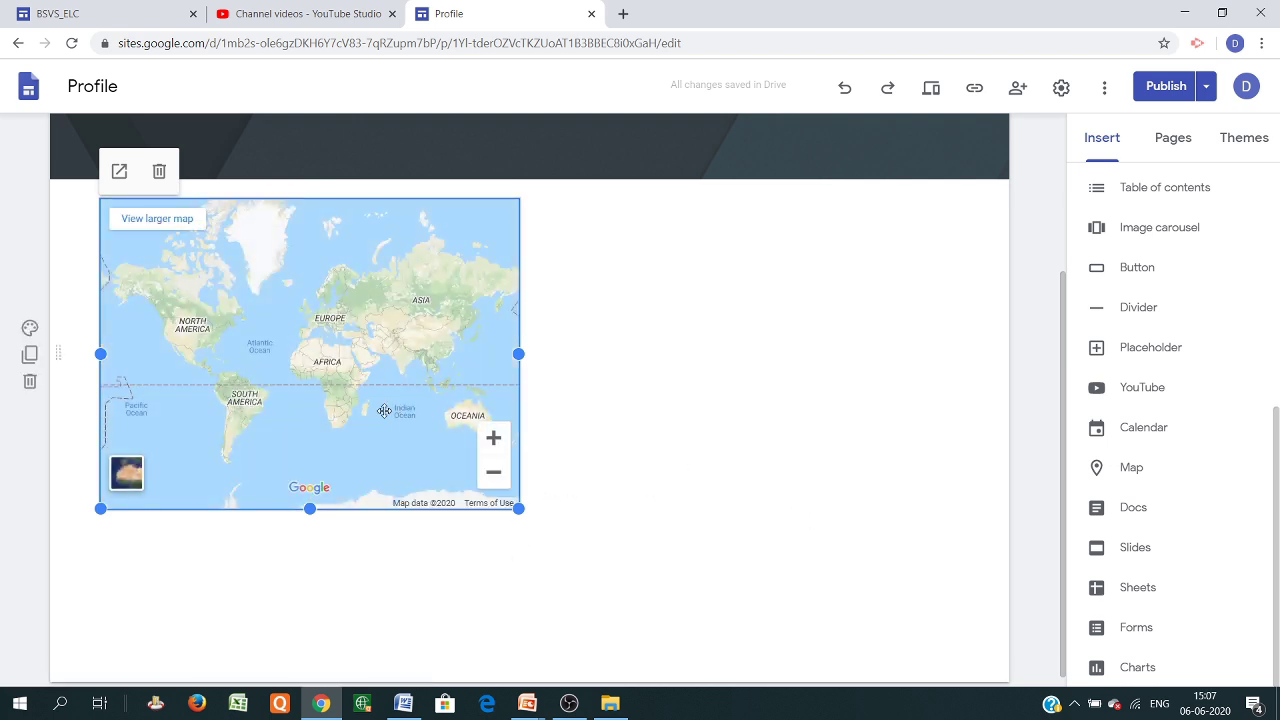
{"action": "left_click_drag", "start_coordinate": [518, 354], "coordinate": [866, 349]}
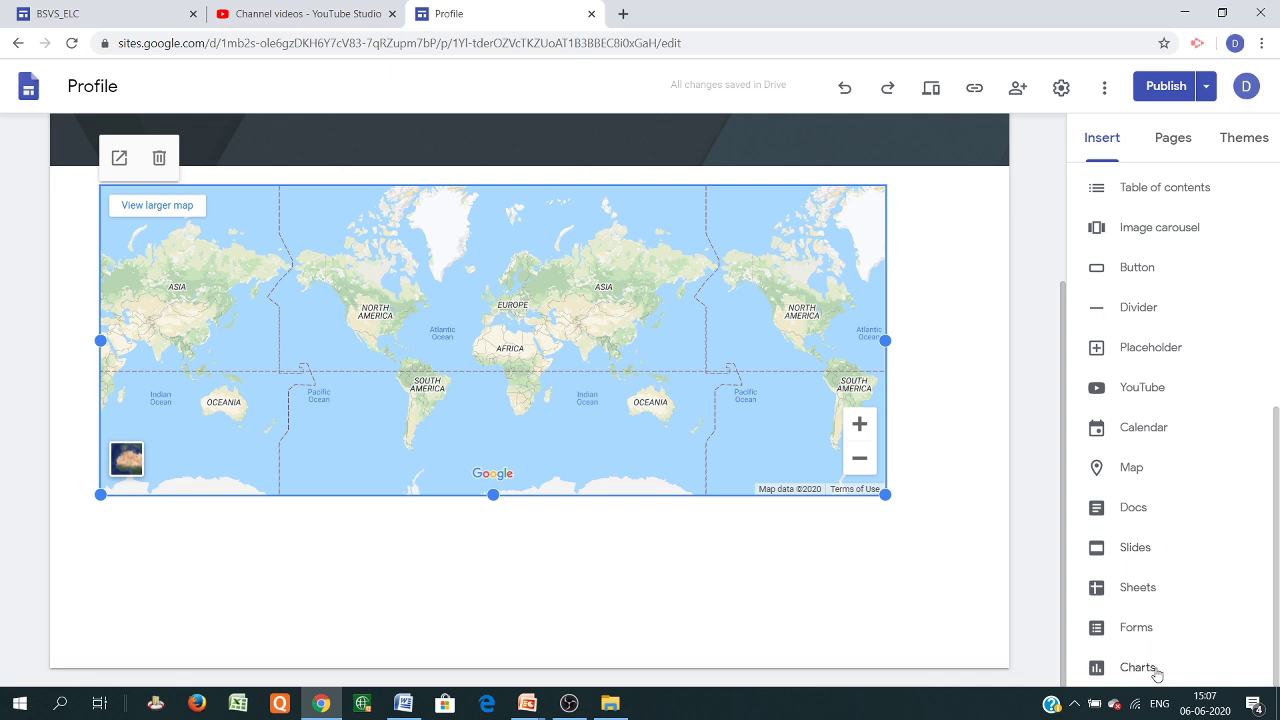
Embed the Quiz (For Certificate) form below the map and close the Forms panel
{"action": "left_click", "coordinate": [1136, 628]}
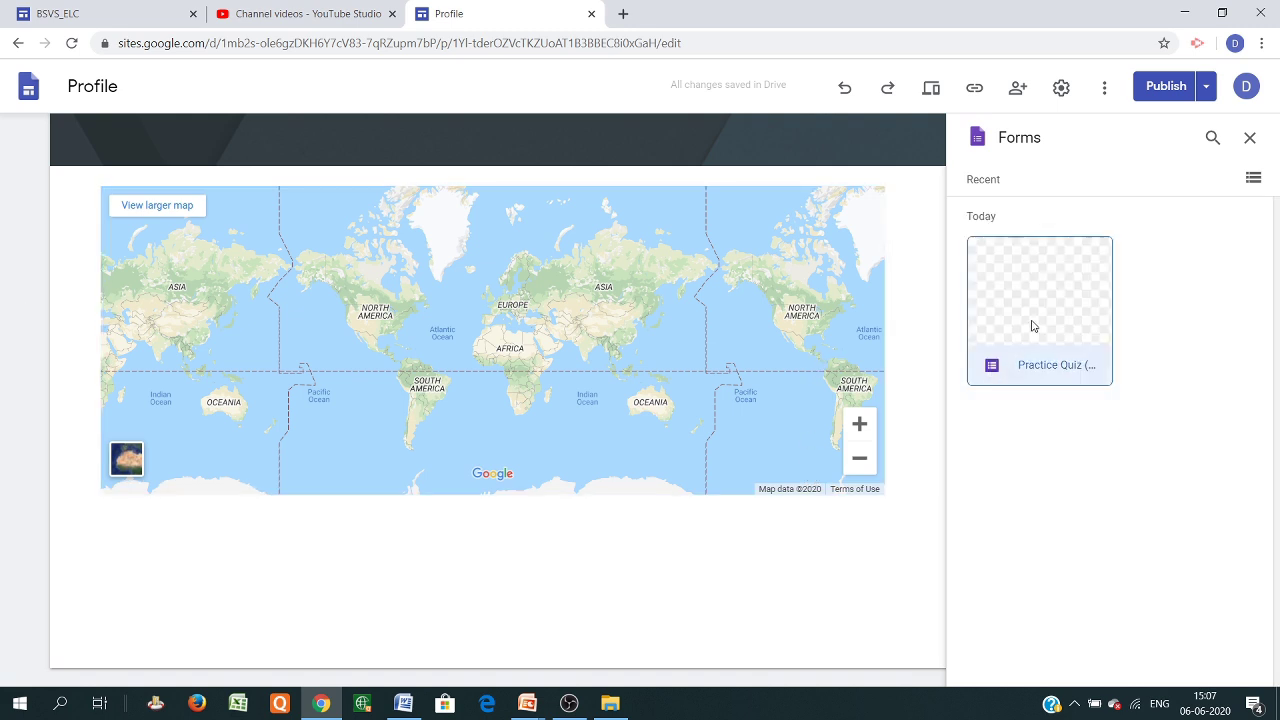
{"action": "left_click", "coordinate": [1018, 307]}
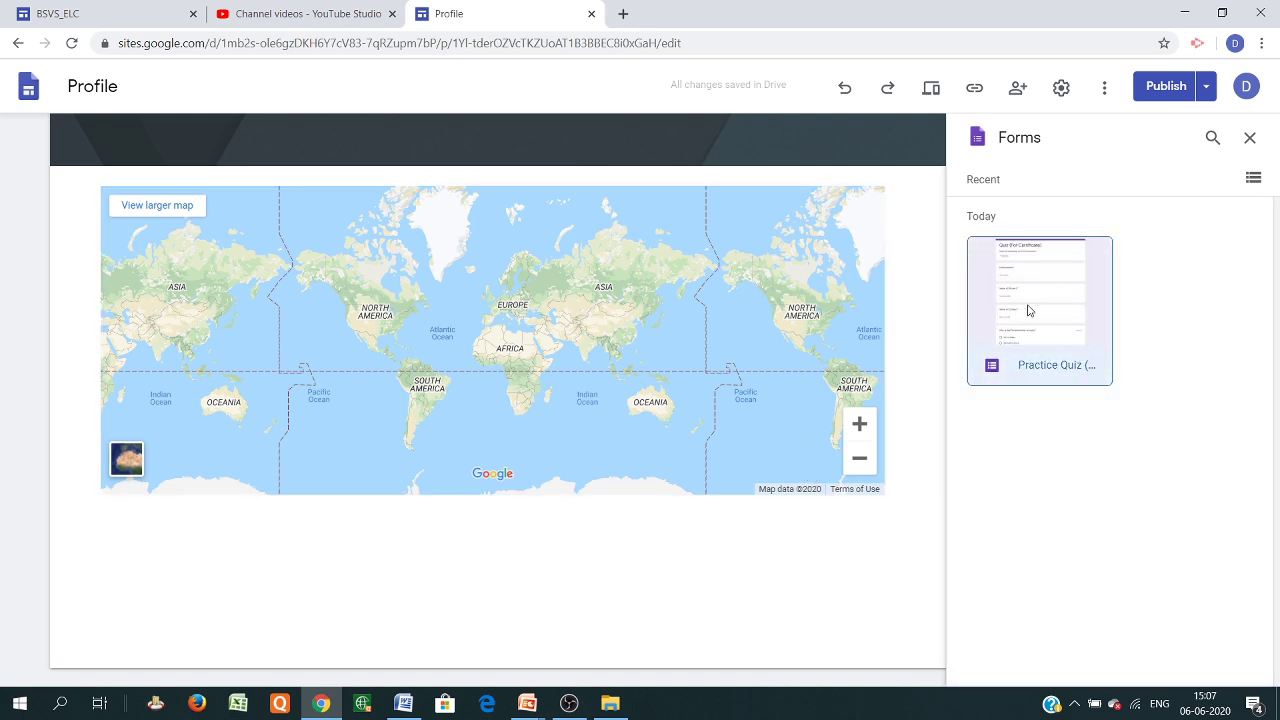
{"action": "scroll", "coordinate": [577, 310], "scroll_direction": "down", "scroll_amount": 4}
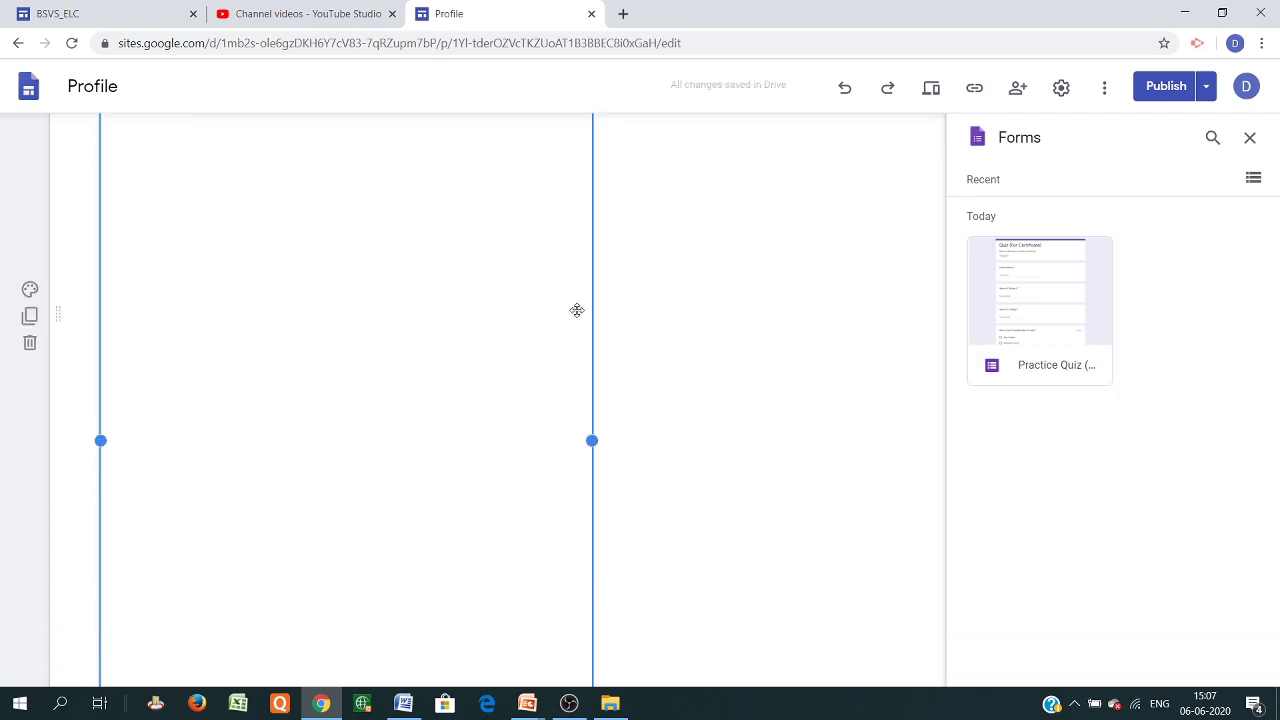
{"action": "scroll", "coordinate": [495, 515], "scroll_direction": "up", "scroll_amount": 4}
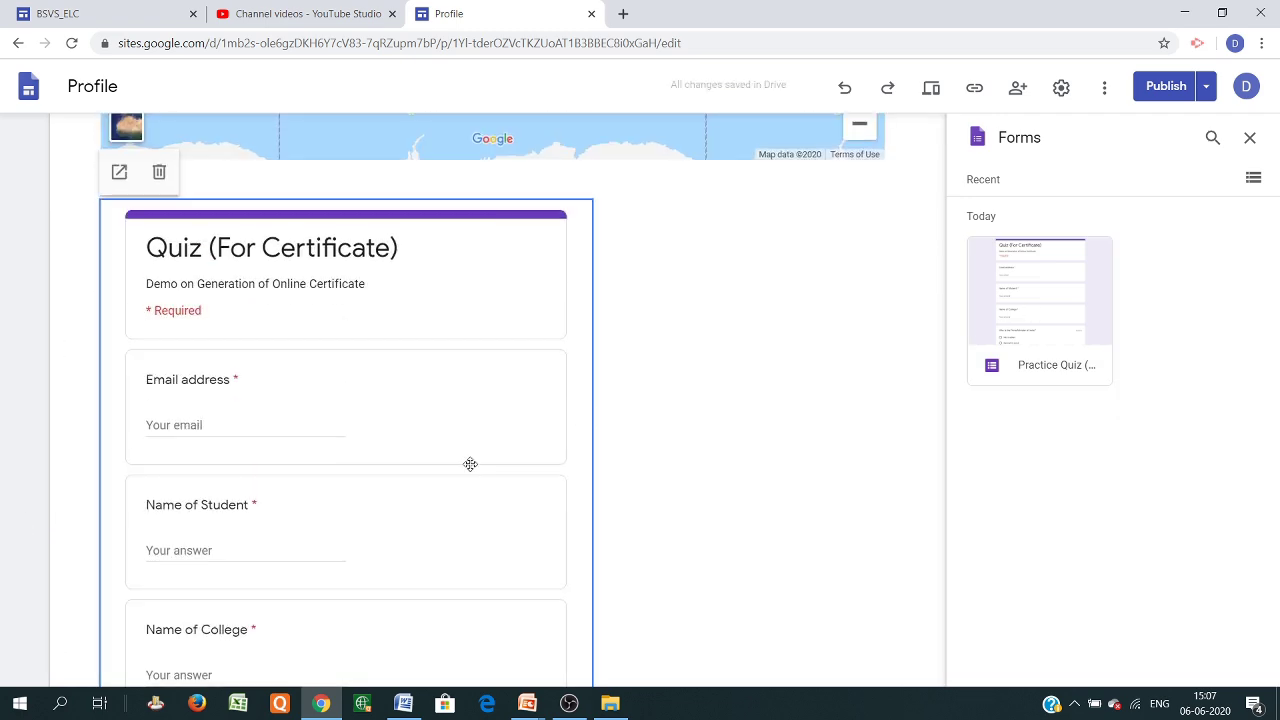
{"action": "scroll", "coordinate": [374, 348], "scroll_direction": "down", "scroll_amount": 11}
{"action": "scroll", "coordinate": [409, 250], "scroll_direction": "down", "scroll_amount": 9}
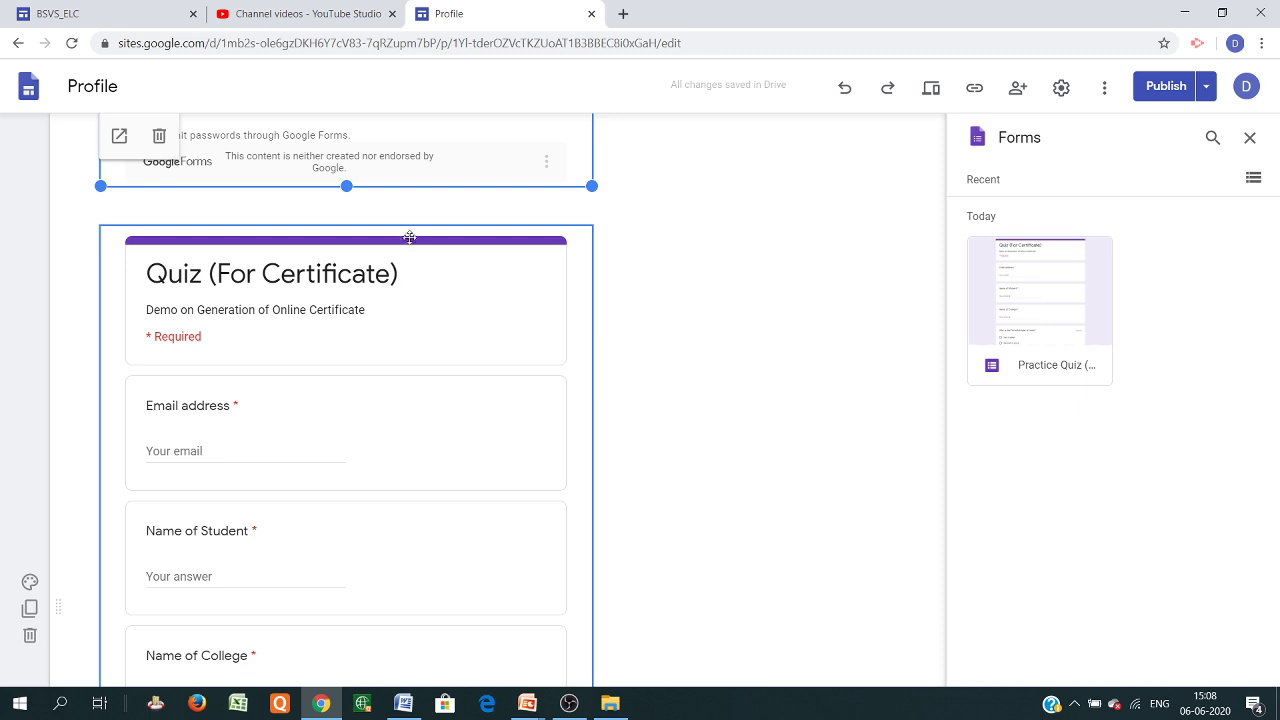
{"action": "scroll", "coordinate": [410, 273], "scroll_direction": "up", "scroll_amount": 12}
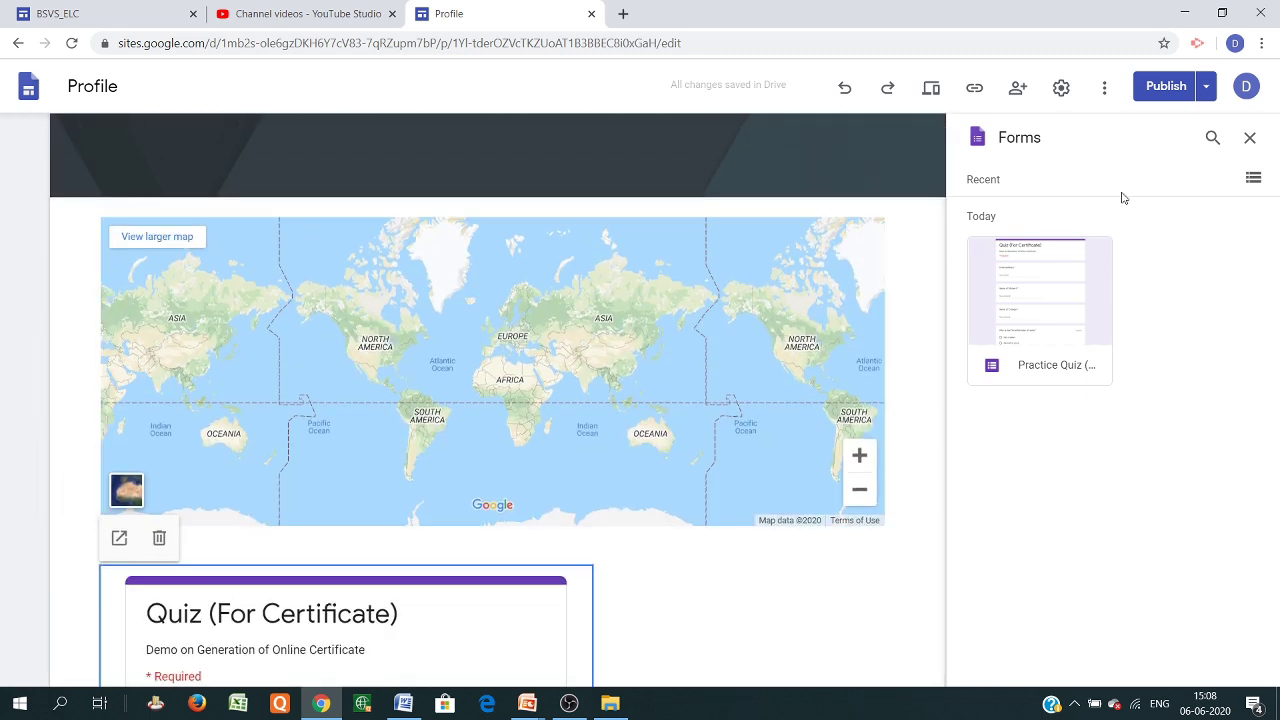
{"action": "left_click", "coordinate": [1249, 137]}
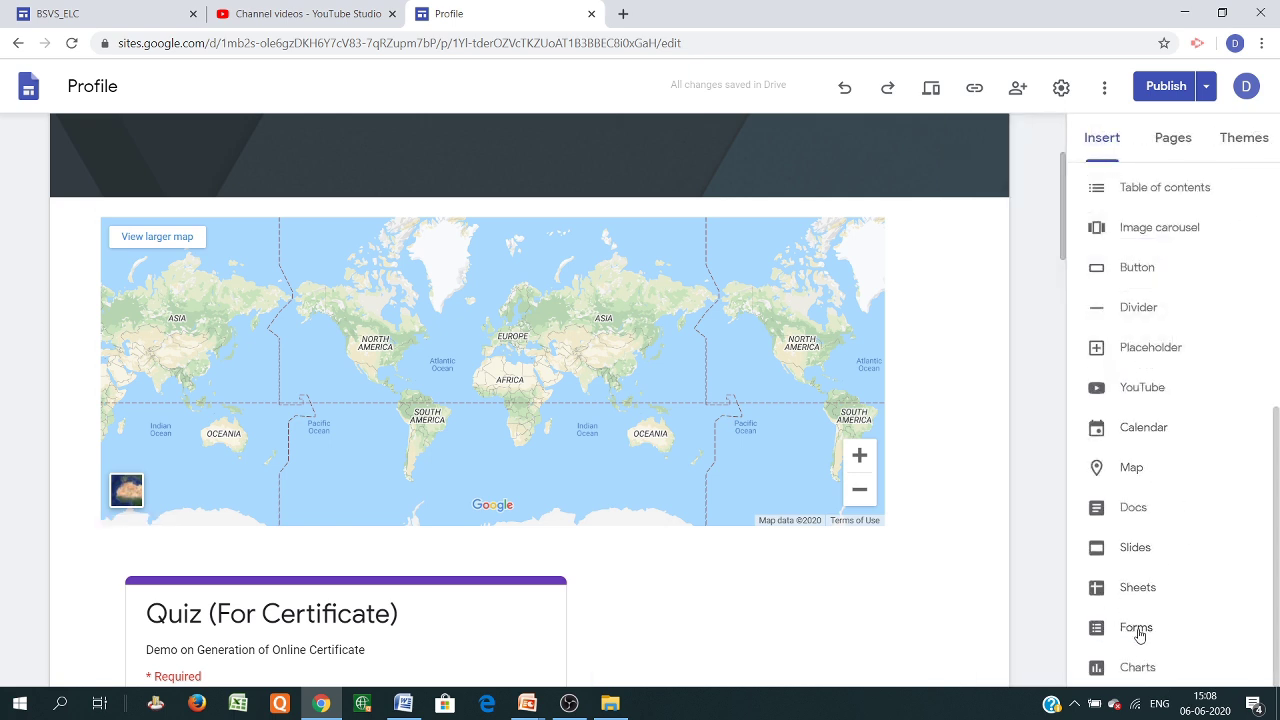
Embed the Certify'em Records spreadsheet above the quiz form, close the Sheets panel, and review the page
{"action": "left_click", "coordinate": [1128, 590]}
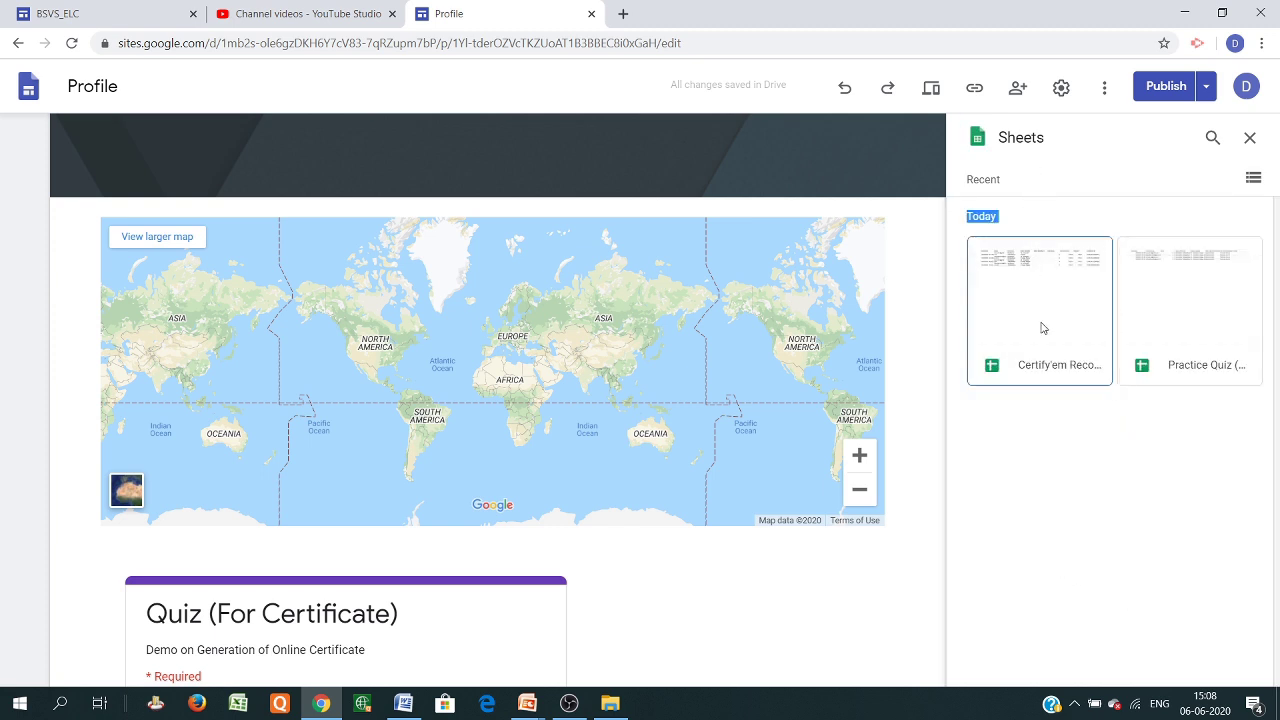
{"action": "left_click", "coordinate": [1066, 327]}
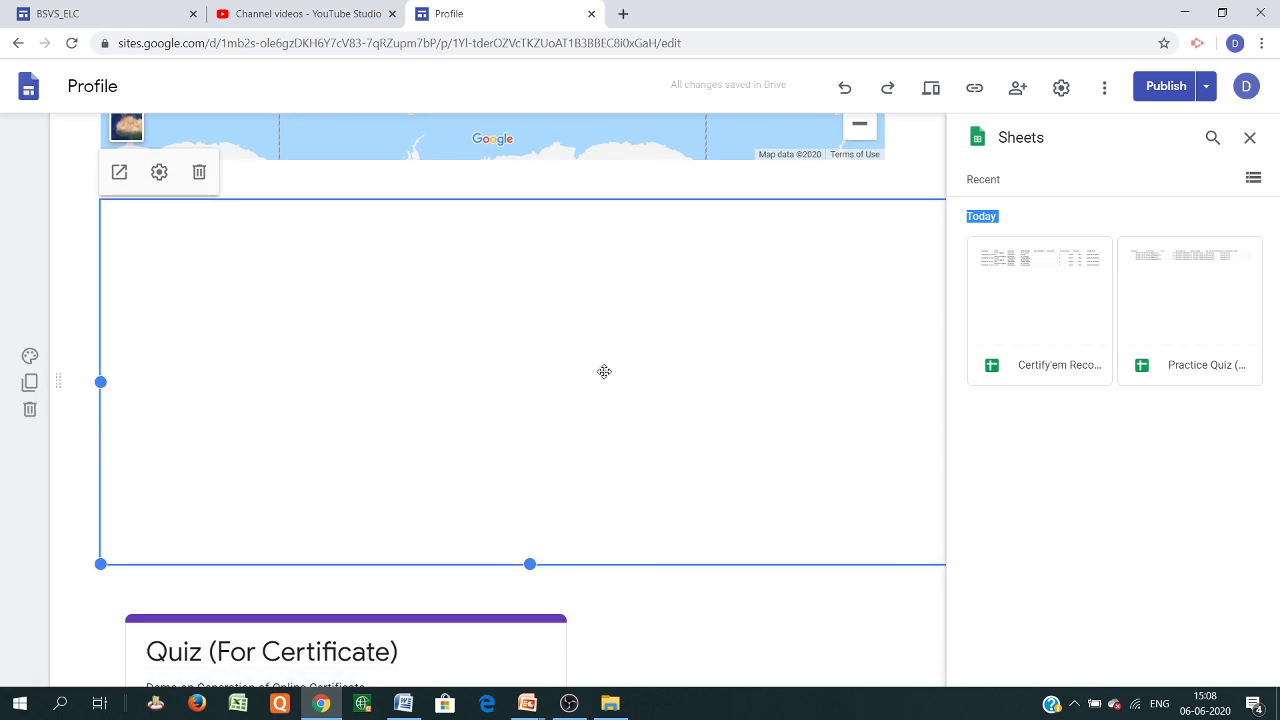
{"action": "scroll", "coordinate": [650, 372], "scroll_direction": "up", "scroll_amount": 3}
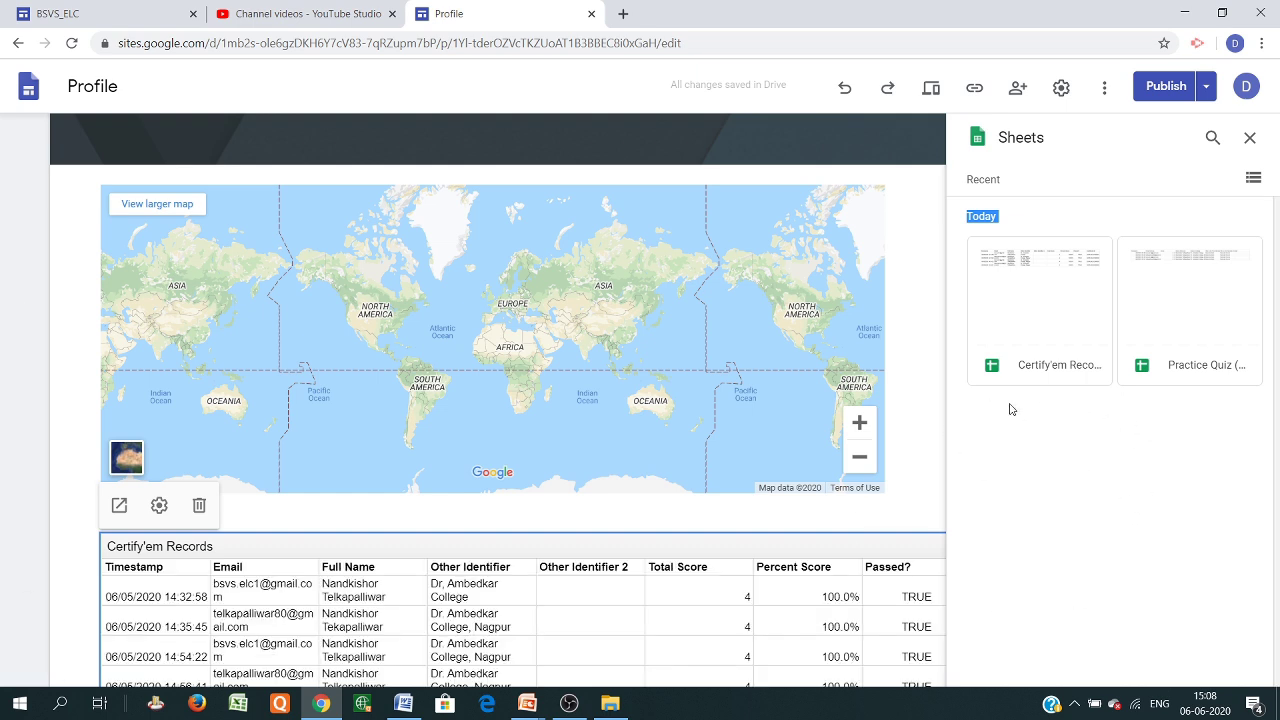
{"action": "left_click", "coordinate": [1248, 141]}
{"action": "scroll", "coordinate": [783, 449], "scroll_direction": "down", "scroll_amount": 4}
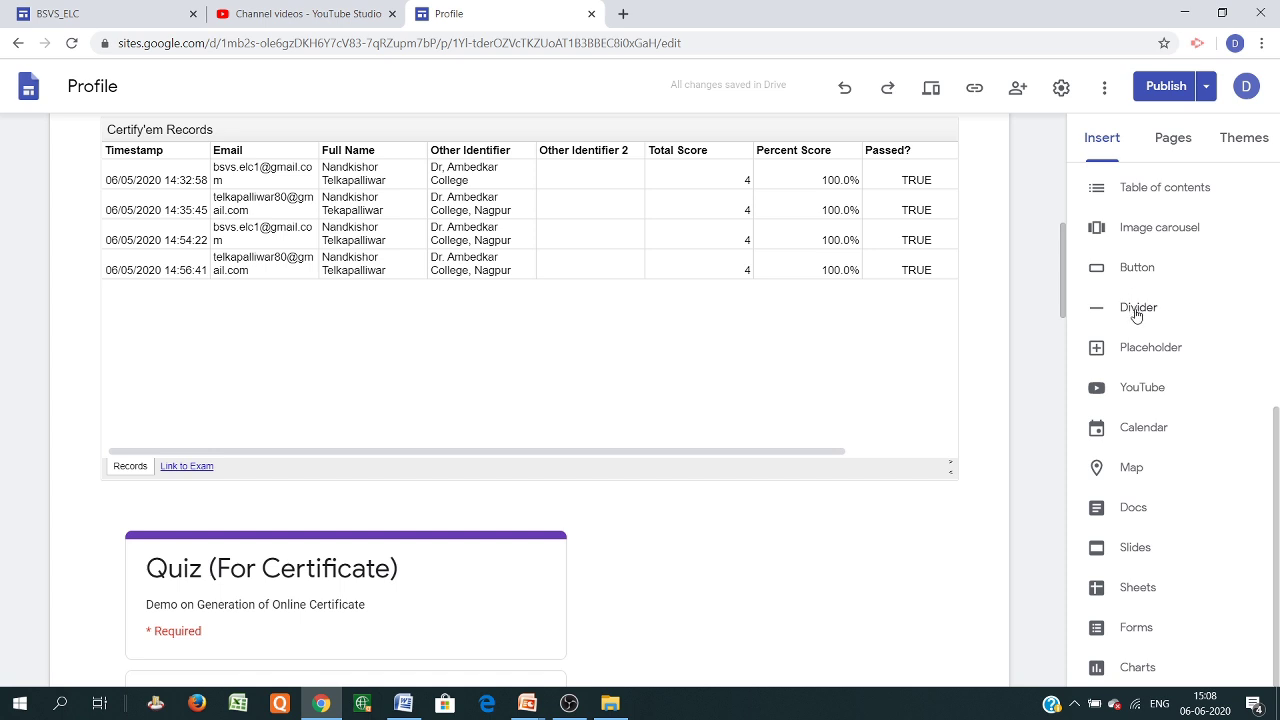
{"action": "scroll", "coordinate": [1151, 399], "scroll_direction": "up", "scroll_amount": 2}
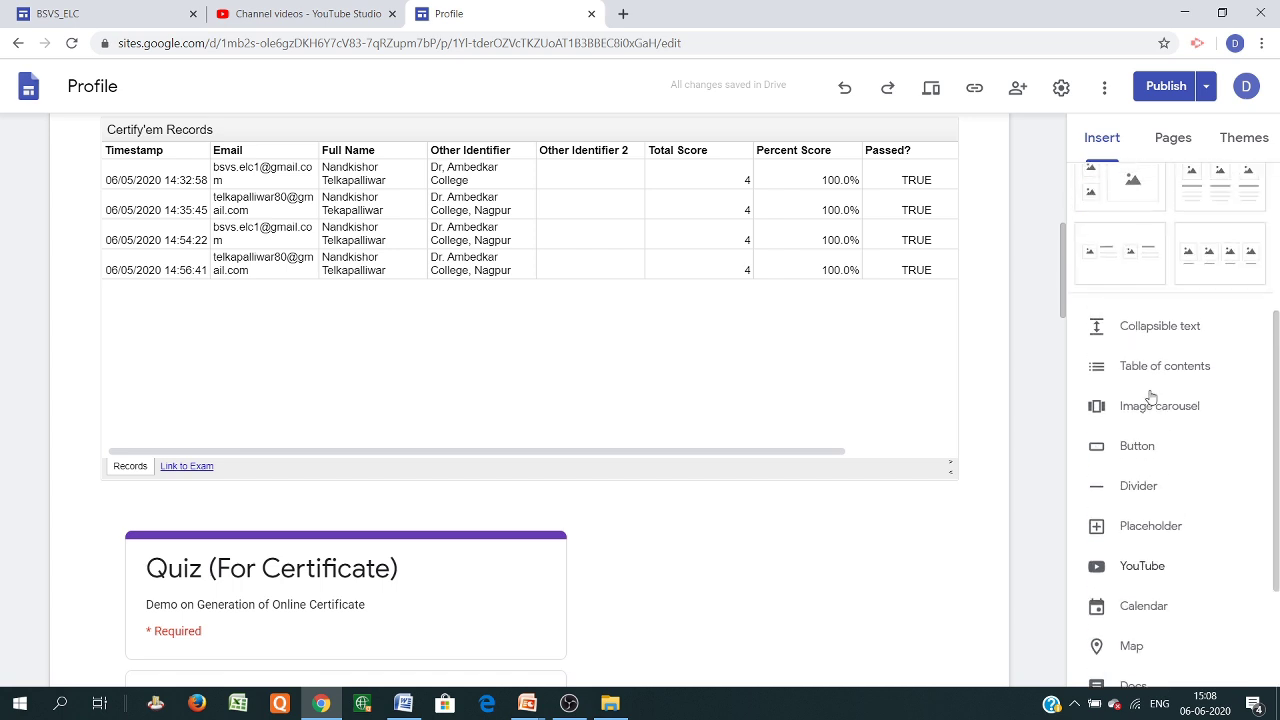
{"action": "scroll", "coordinate": [1151, 397], "scroll_direction": "up", "scroll_amount": 3}
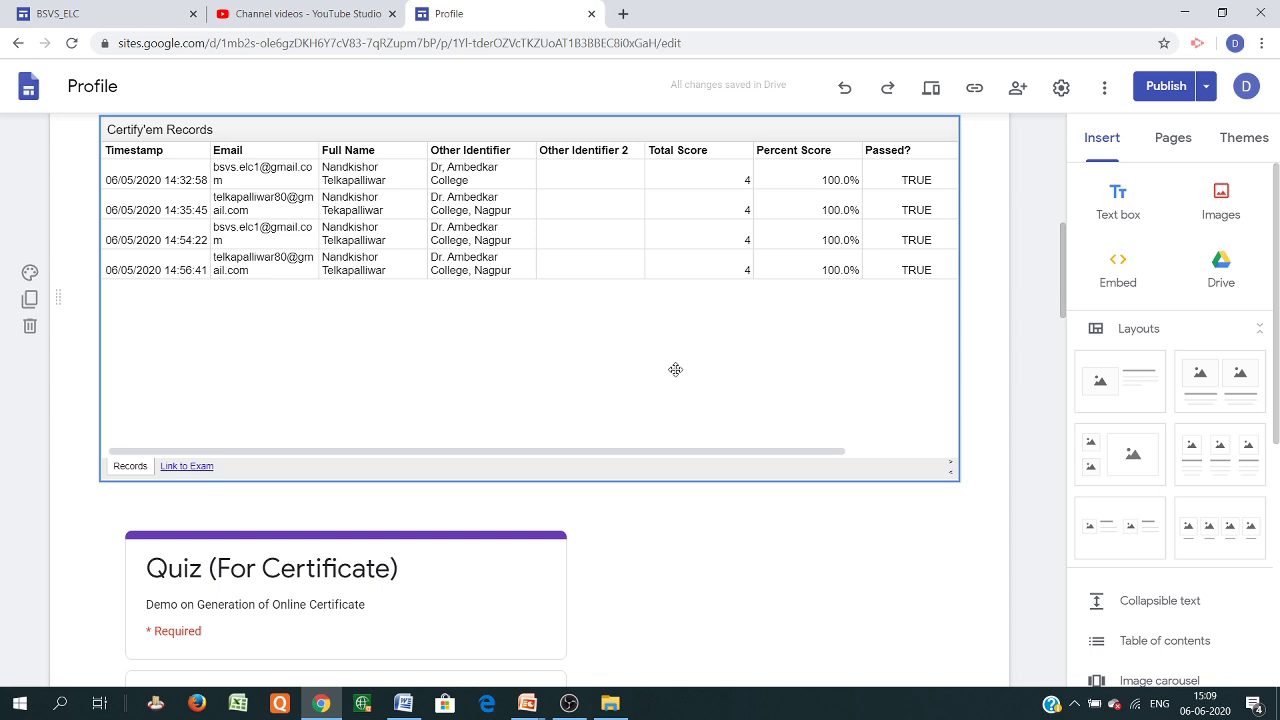
{"action": "scroll", "coordinate": [243, 543], "scroll_direction": "down", "scroll_amount": 5}
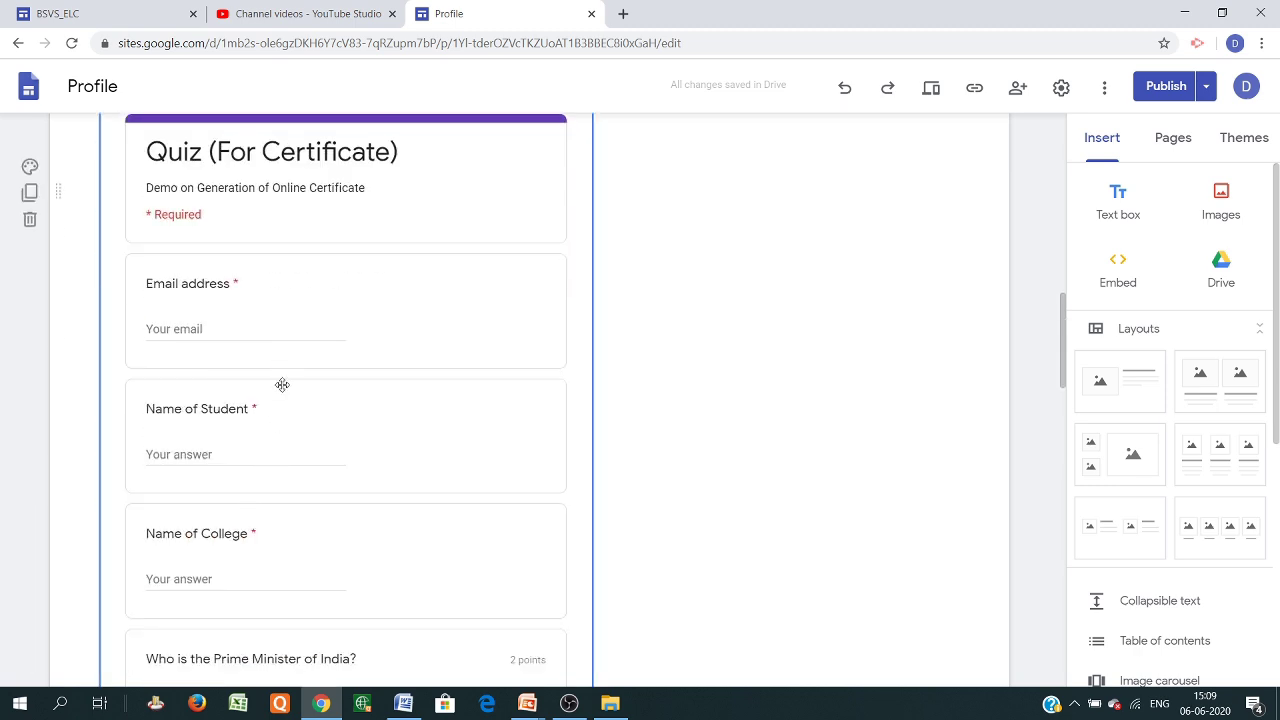
{"action": "scroll", "coordinate": [513, 550], "scroll_direction": "up", "scroll_amount": 10}
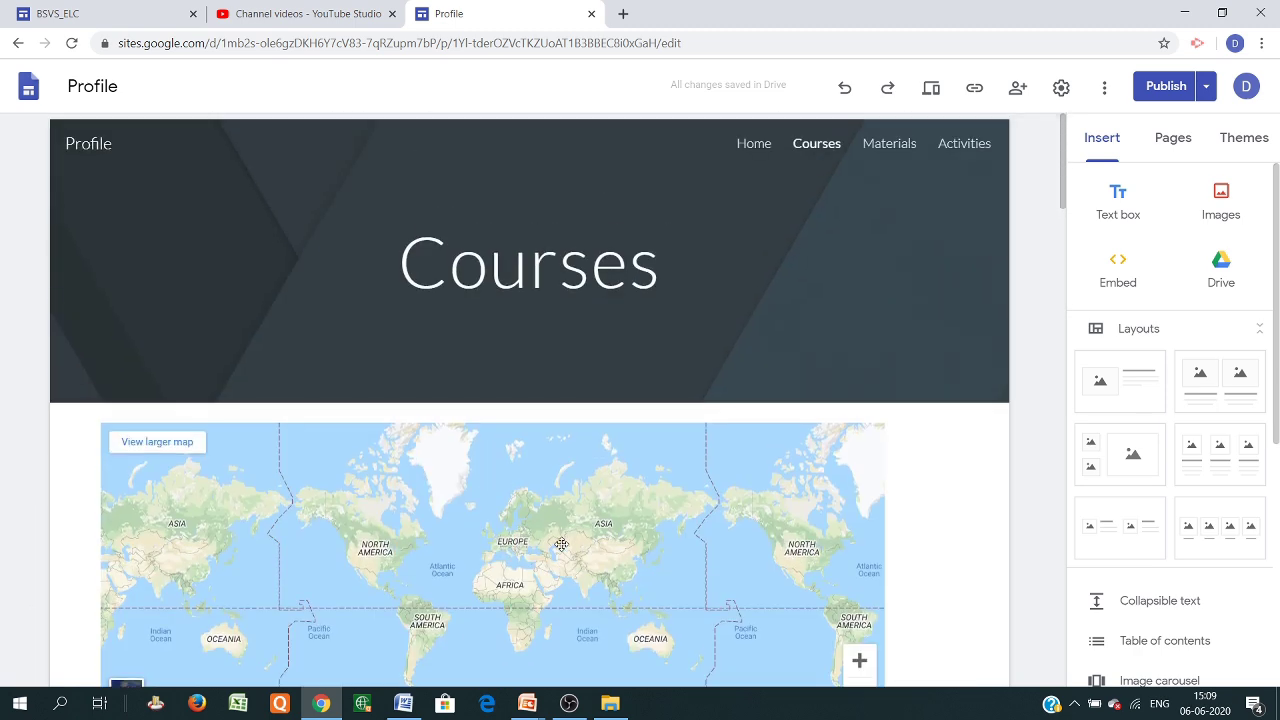